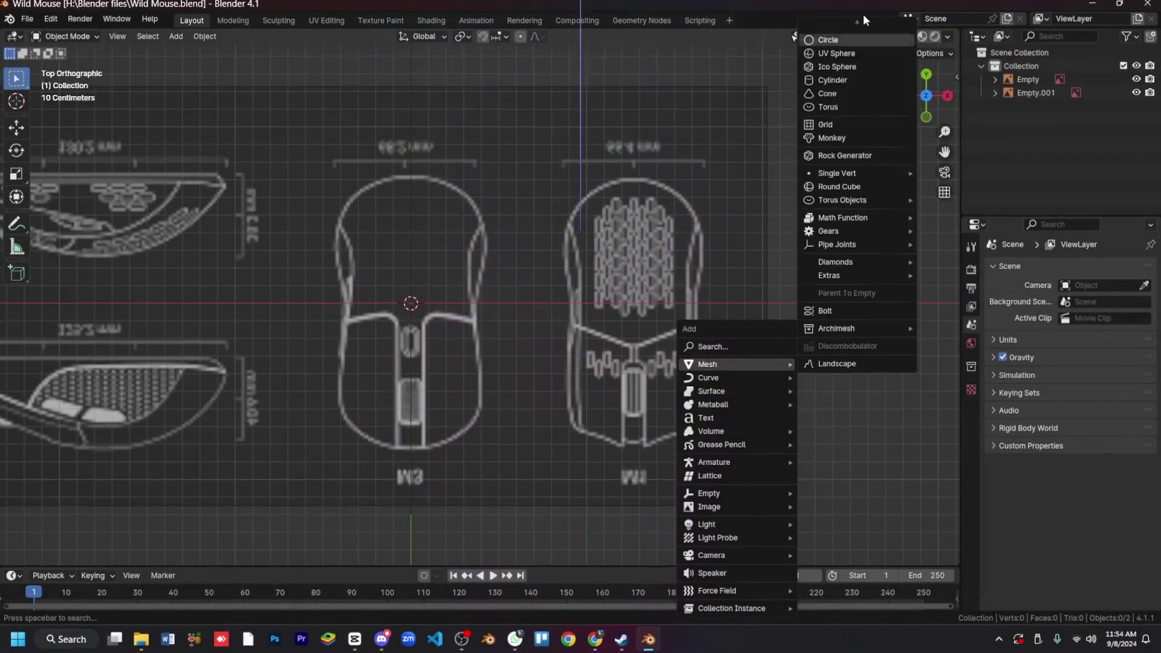
Step: Add a new plane to cover the M3 mouse's top view in the blueprint
{"action": "left_click", "coordinate": [846, 39]}
Step: Delete the left half of the plane in Edit Mode
{"action": "key", "text": "Tab"}
{"action": "key", "text": "n"}
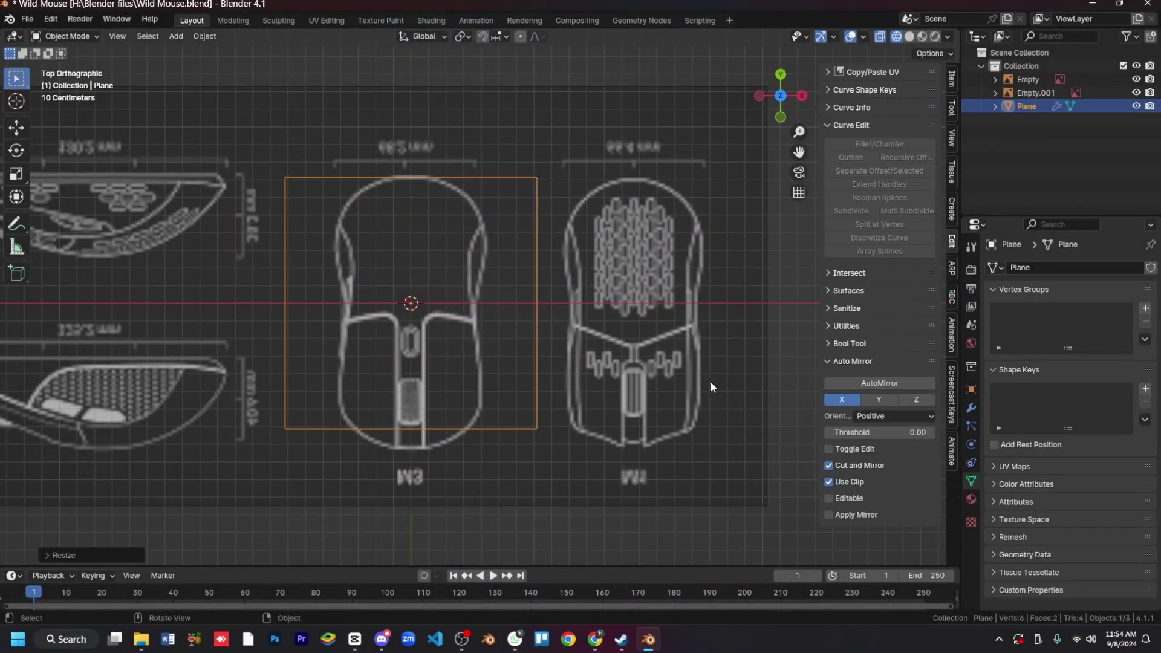
{"action": "left_click", "coordinate": [521, 180]}
{"action": "key", "text": "a"}
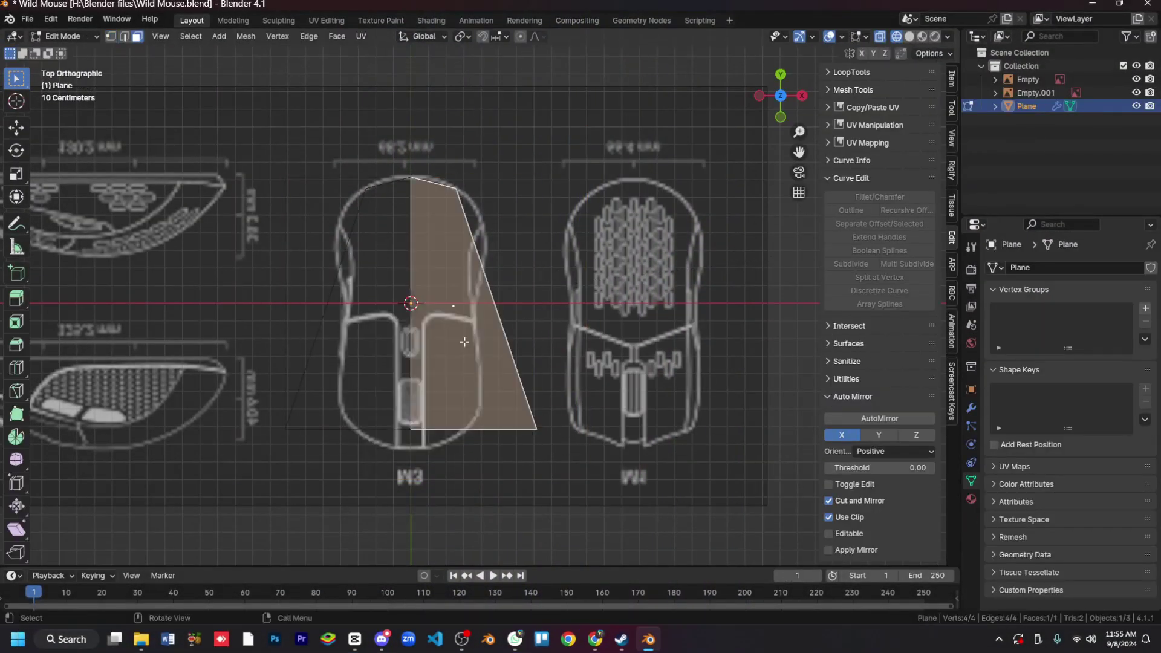
{"action": "left_click", "coordinate": [570, 480]}
{"action": "right_click", "coordinate": [460, 431]}
{"action": "right_click", "coordinate": [441, 342]}
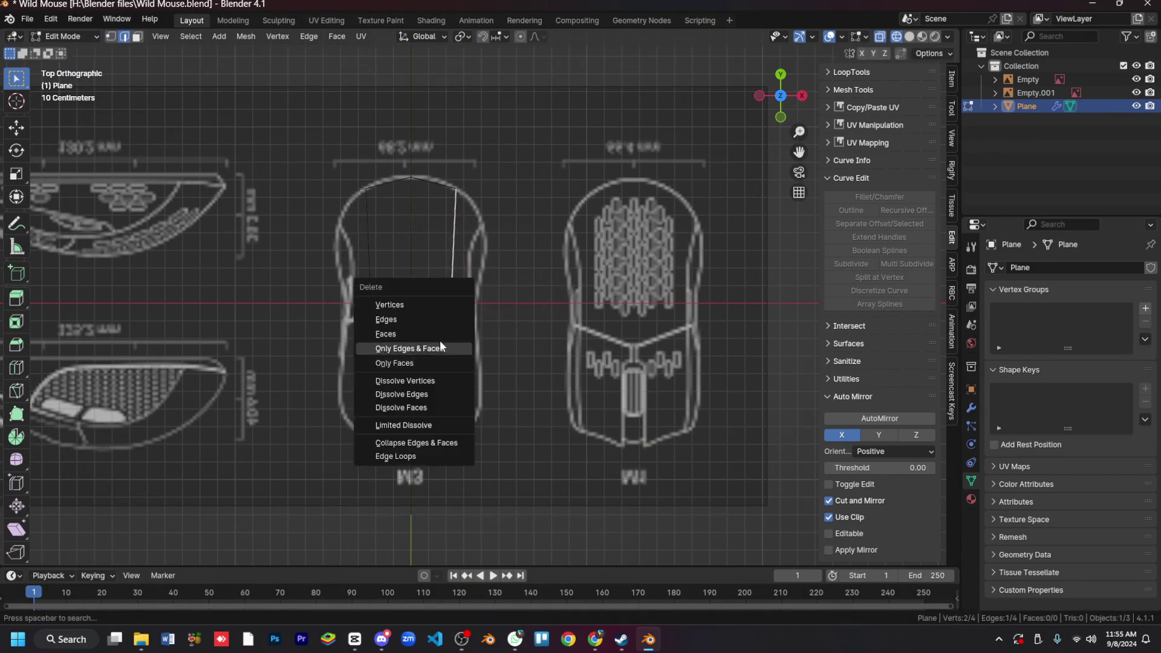
{"action": "left_click", "coordinate": [442, 342]}
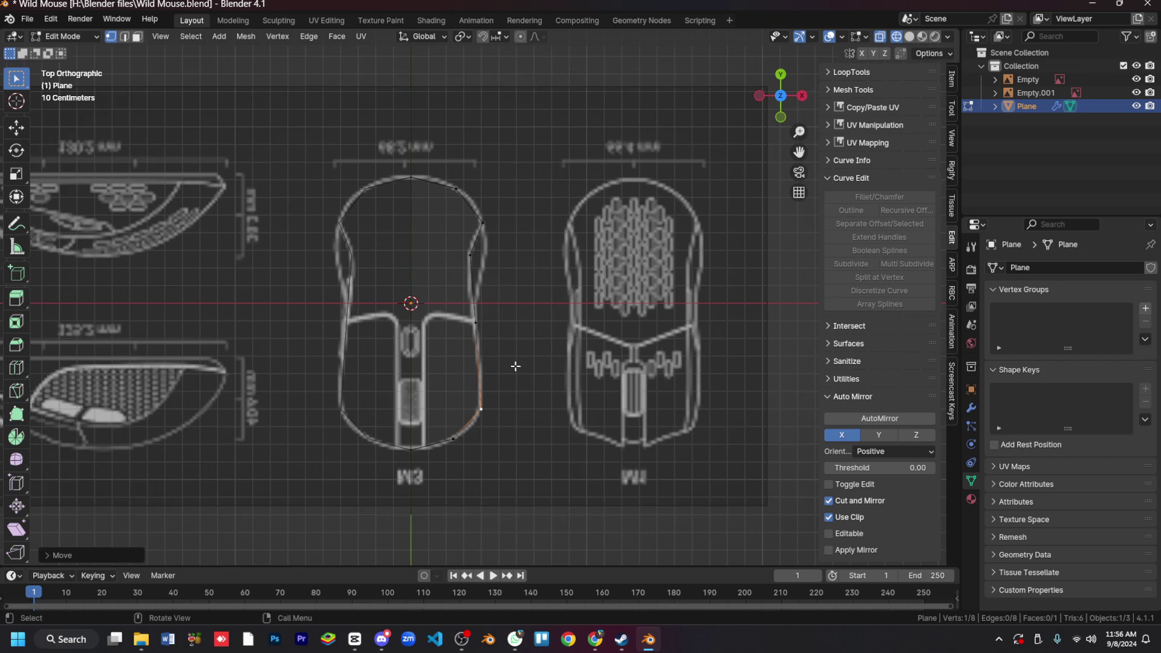
Step: Flatten the half plane vertically and add X-axis Mirror and level-2 Subdivision modifiers
{"action": "key", "text": "KP_3"}
{"action": "key", "text": "g"}
{"action": "key", "text": "z"}
{"action": "key", "text": "n"}
{"action": "key", "text": "KP_7"}
{"action": "left_click", "coordinate": [971, 408]}
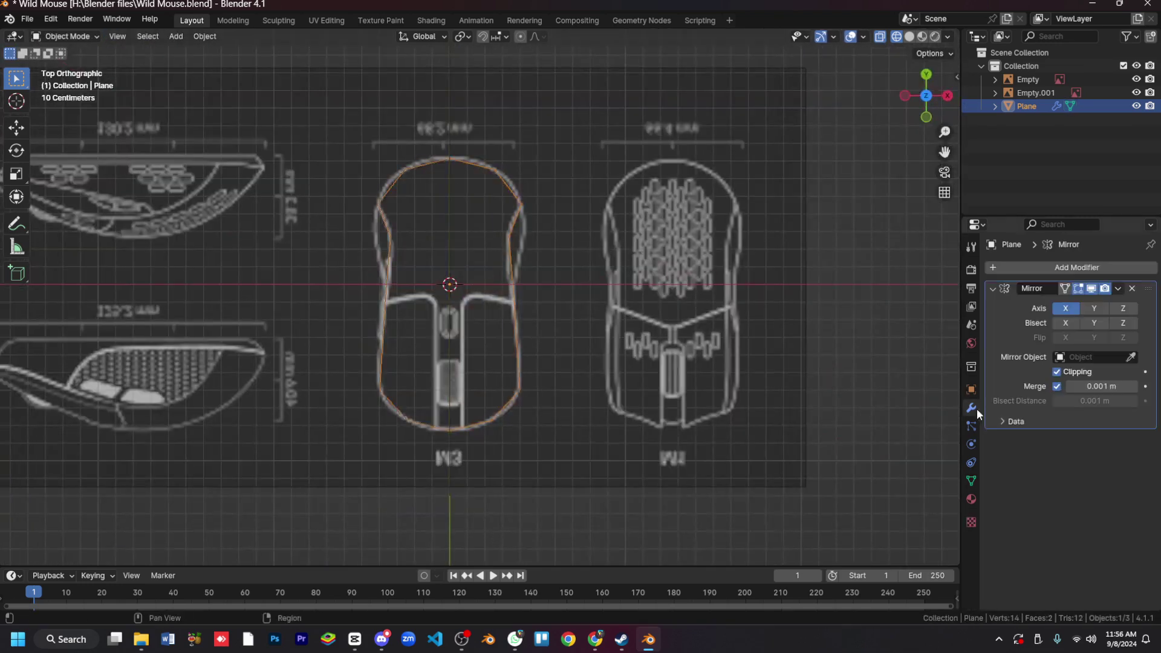
{"action": "key", "text": "ctrl+2"}
{"action": "scroll", "coordinate": [604, 366], "scroll_direction": "up", "scroll_amount": 2}
Step: Move the right-side vertices along Y and delete only the faces, keeping edges
{"action": "left_click_drag", "start_coordinate": [574, 228], "coordinate": [520, 128]}
{"action": "key", "text": "g"}
{"action": "key", "text": "y"}
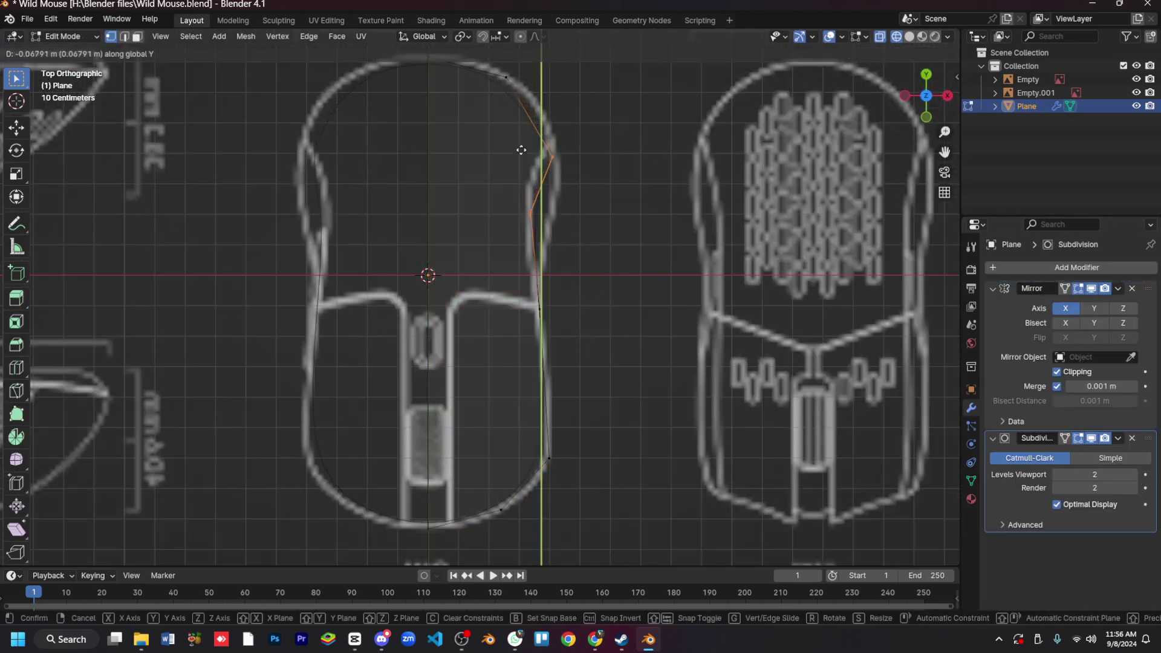
{"action": "left_click_drag", "start_coordinate": [418, 462], "coordinate": [536, 464]}
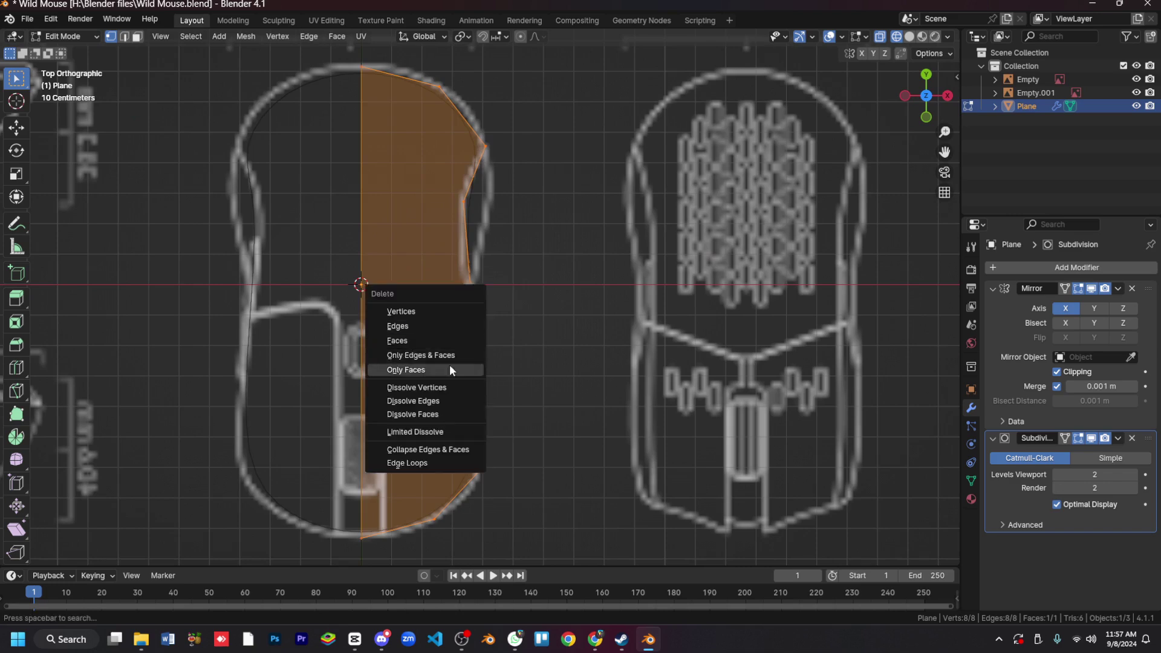
{"action": "left_click", "coordinate": [450, 370]}
Step: Drag the right-side edge chain along the mouse outline up to the front tip
{"action": "left_click", "coordinate": [482, 468], "text": "ctrl"}
{"action": "key", "text": "g"}
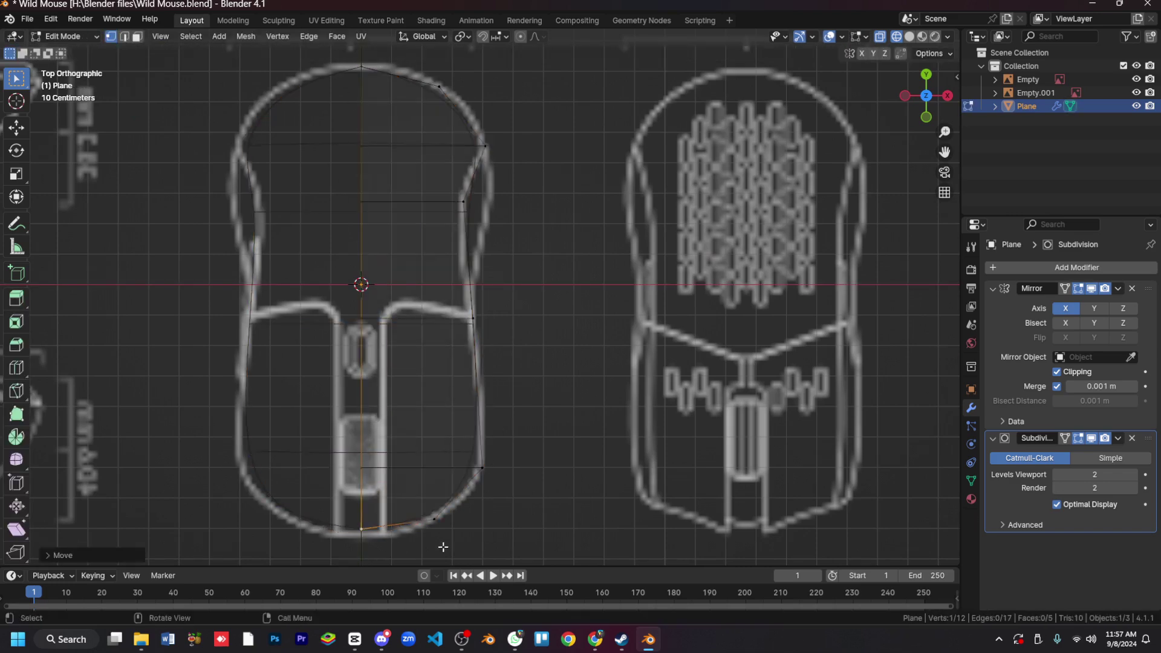
{"action": "middle_click_drag", "start_coordinate": [437, 103], "coordinate": [465, 223], "text": "shift"}
{"action": "left_click_drag", "start_coordinate": [467, 235], "coordinate": [416, 198]}
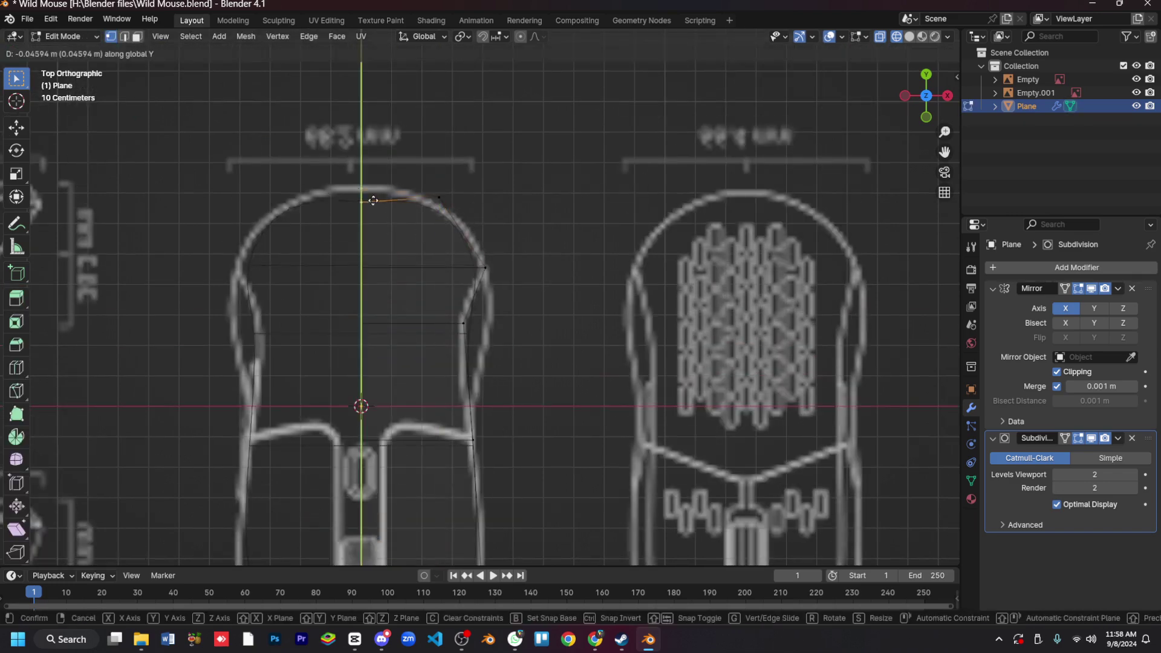
{"action": "key", "text": "Tab"}
{"action": "key", "text": "KP_3"}
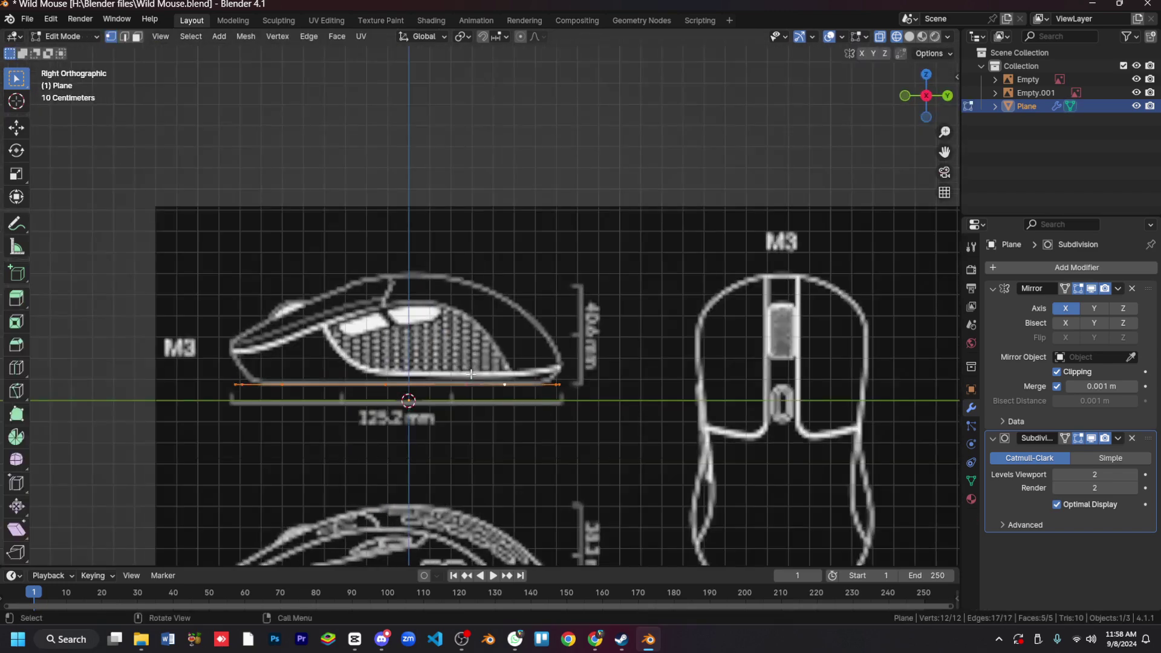
Step: Extrude the outline upward into a side wall
{"action": "key", "text": "e"}
{"action": "left_click", "coordinate": [539, 362]}
{"action": "scroll", "coordinate": [539, 362], "scroll_direction": "up", "scroll_amount": 3}
{"action": "scroll", "coordinate": [638, 431], "scroll_direction": "up", "scroll_amount": 2}
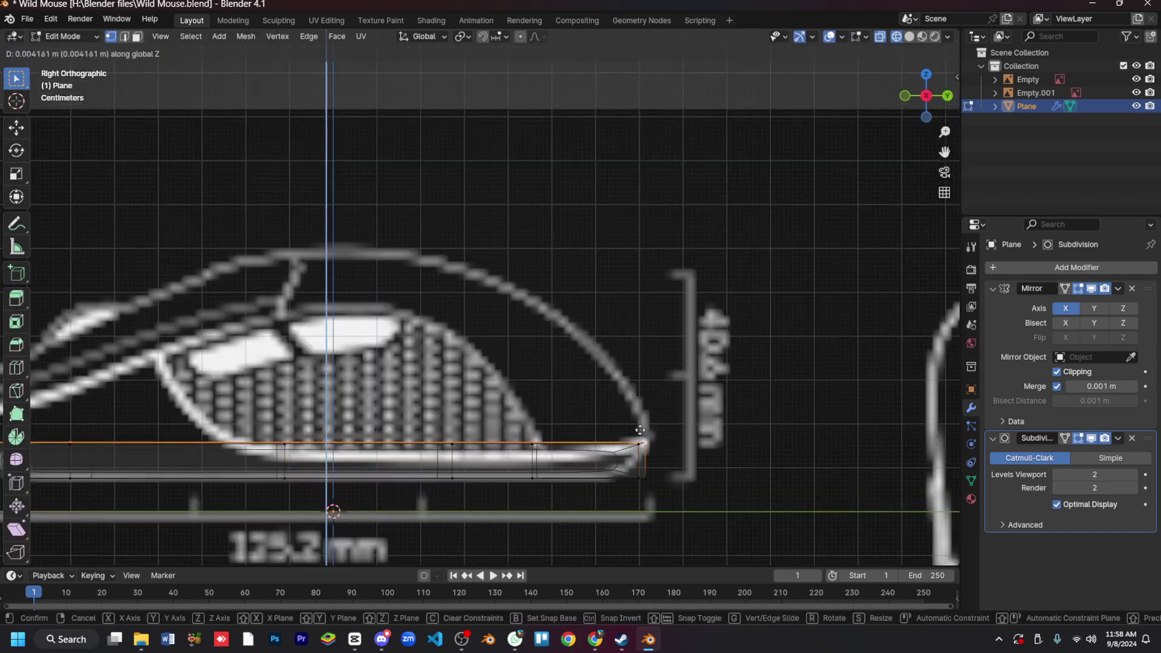
{"action": "left_click", "coordinate": [640, 430]}
{"action": "middle_click_drag", "start_coordinate": [639, 430], "coordinate": [593, 430]}
{"action": "key", "text": "KP_3"}
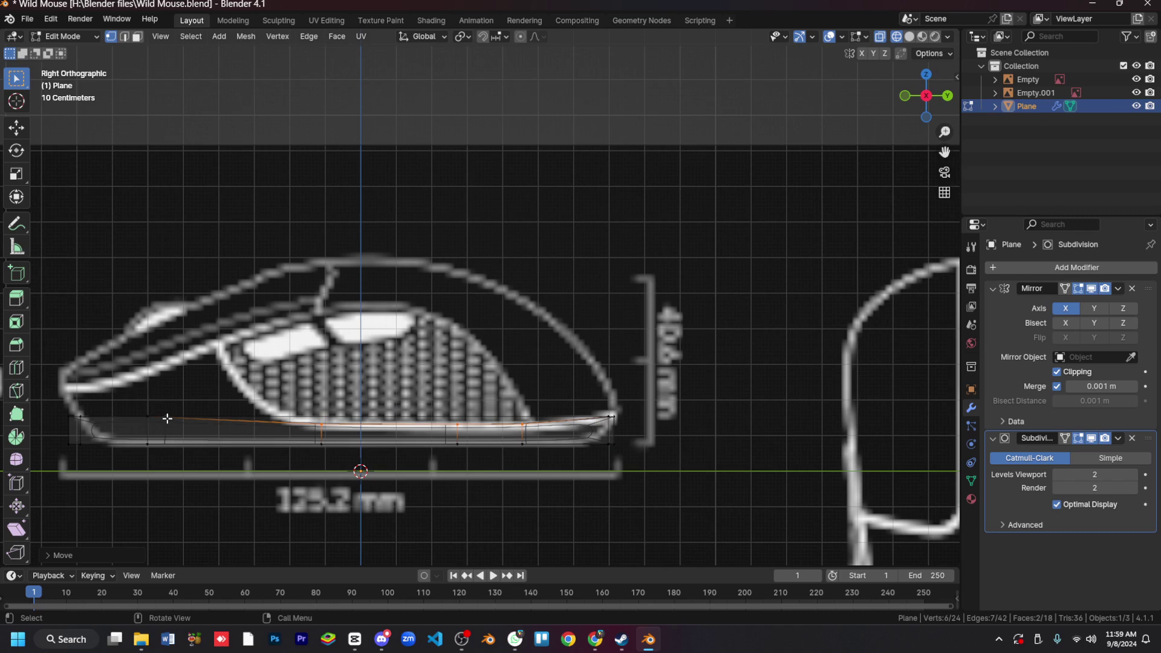
Step: Shape the wall's vertex heights to the side profile and dissolve an unneeded edge
{"action": "left_click", "coordinate": [53, 369]}
{"action": "middle_click_drag", "start_coordinate": [54, 369], "coordinate": [150, 382]}
{"action": "key", "text": "KP_3"}
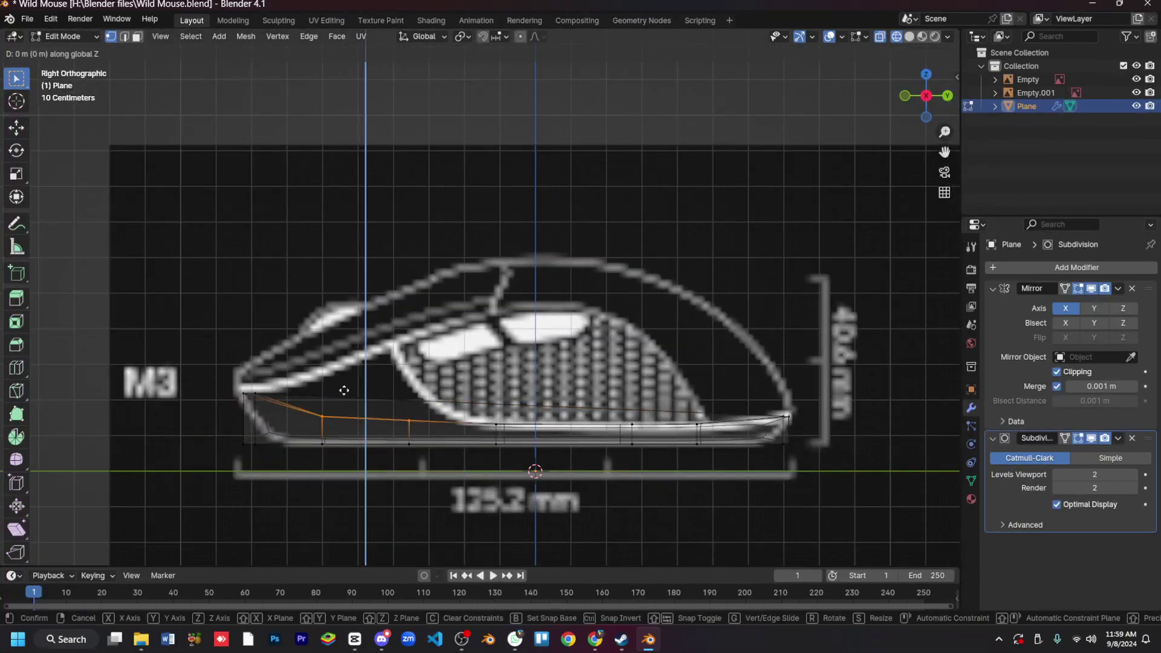
{"action": "left_click", "coordinate": [344, 390]}
{"action": "mouse_move", "coordinate": [344, 390]}
{"action": "middle_mouse_down"}
{"action": "mouse_move", "coordinate": [532, 478]}
{"action": "mouse_move", "coordinate": [618, 367]}
{"action": "middle_mouse_up"}
{"action": "key", "text": "KP_3"}
{"action": "key", "text": "2"}
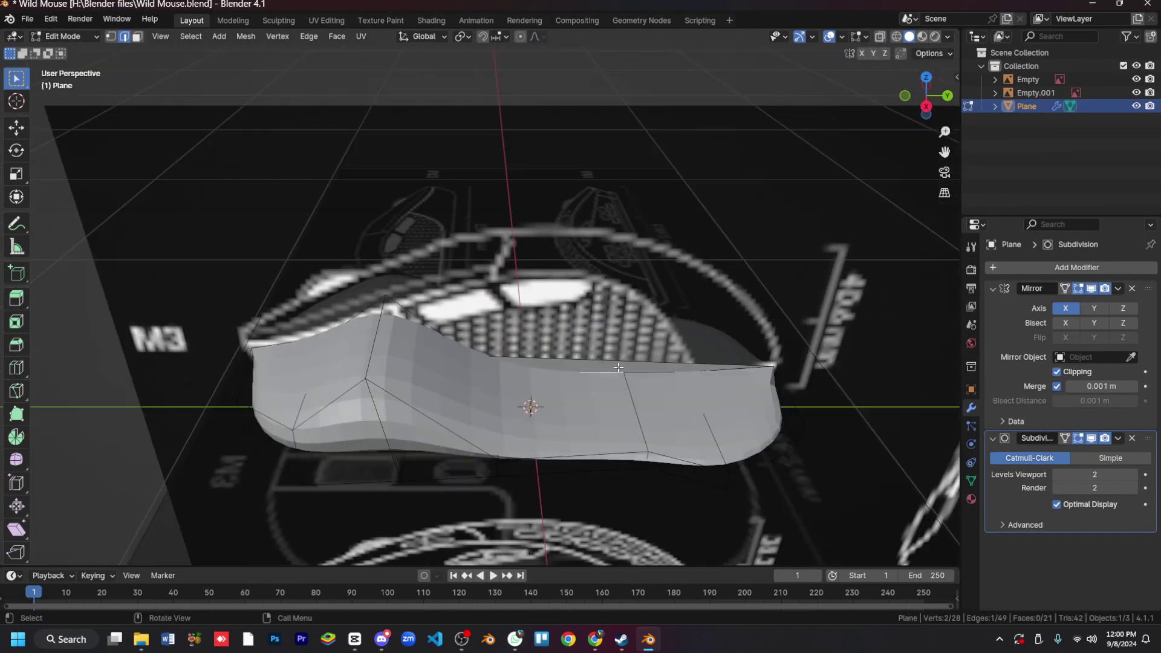
{"action": "key", "text": "ctrl+x"}
Step: Adjust wall faces against the blueprint in see-through side view and select a front face
{"action": "key", "text": "KP_3"}
{"action": "key", "text": "3"}
{"action": "key", "text": "alt+z"}
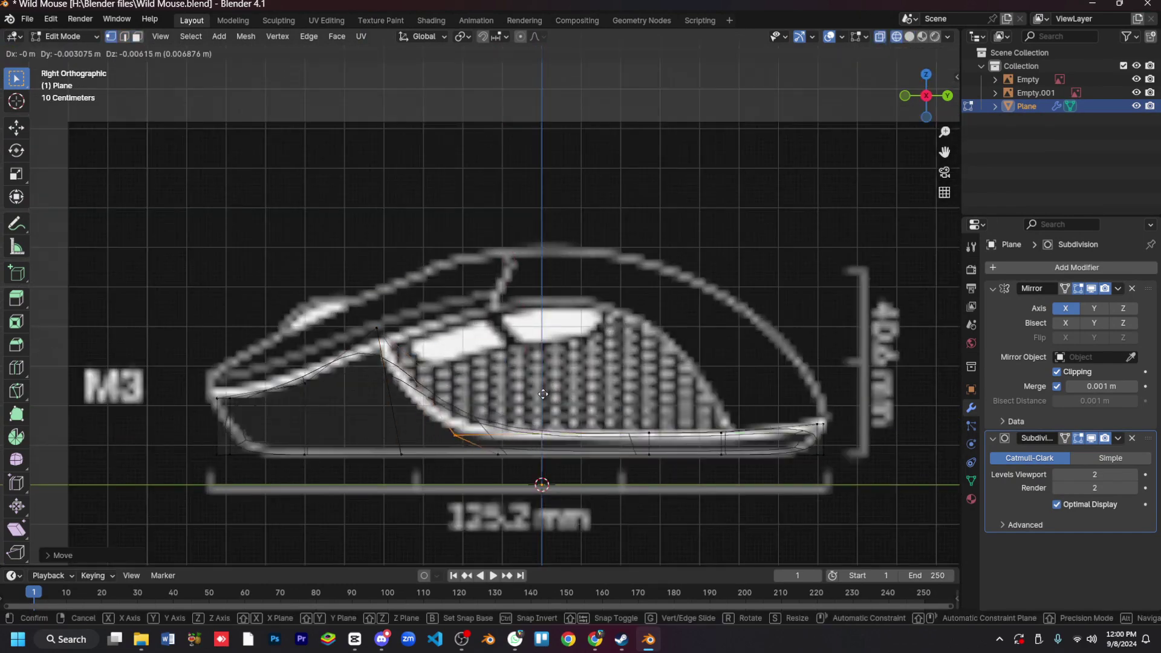
{"action": "left_click", "coordinate": [307, 355]}
{"action": "middle_click_drag", "start_coordinate": [307, 355], "coordinate": [423, 387]}
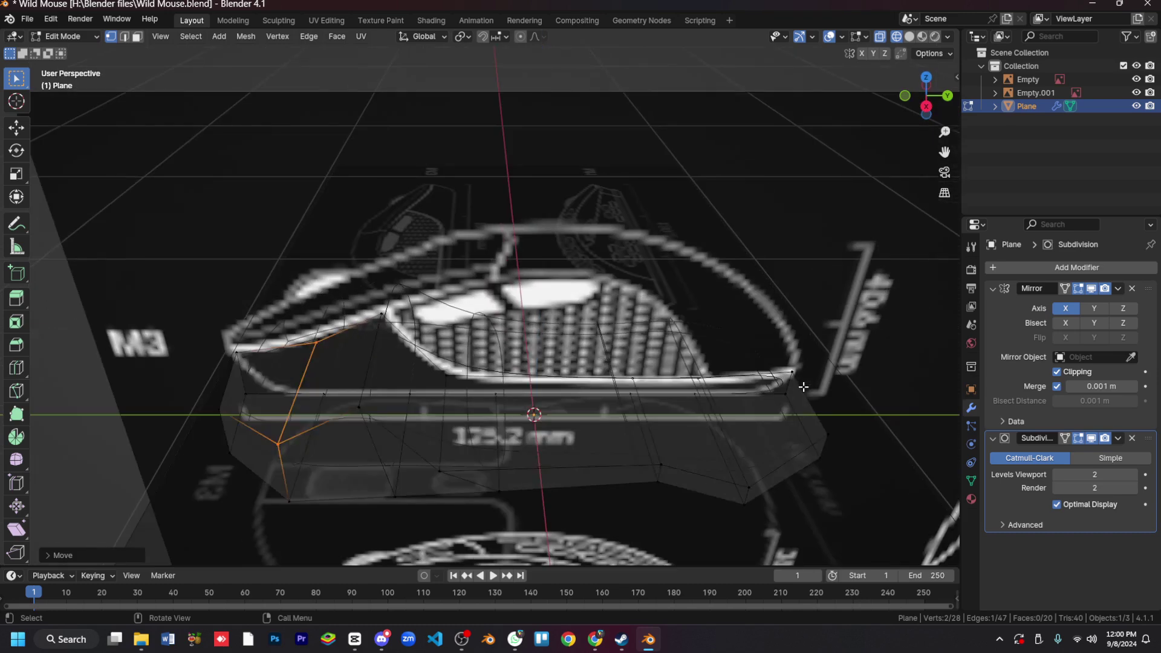
{"action": "key", "text": "alt+z"}
{"action": "key", "text": "KP_3"}
{"action": "left_click", "coordinate": [316, 382]}
Step: Separate the selected front and back faces into a new object, Plane.001
{"action": "key", "text": "KP_7"}
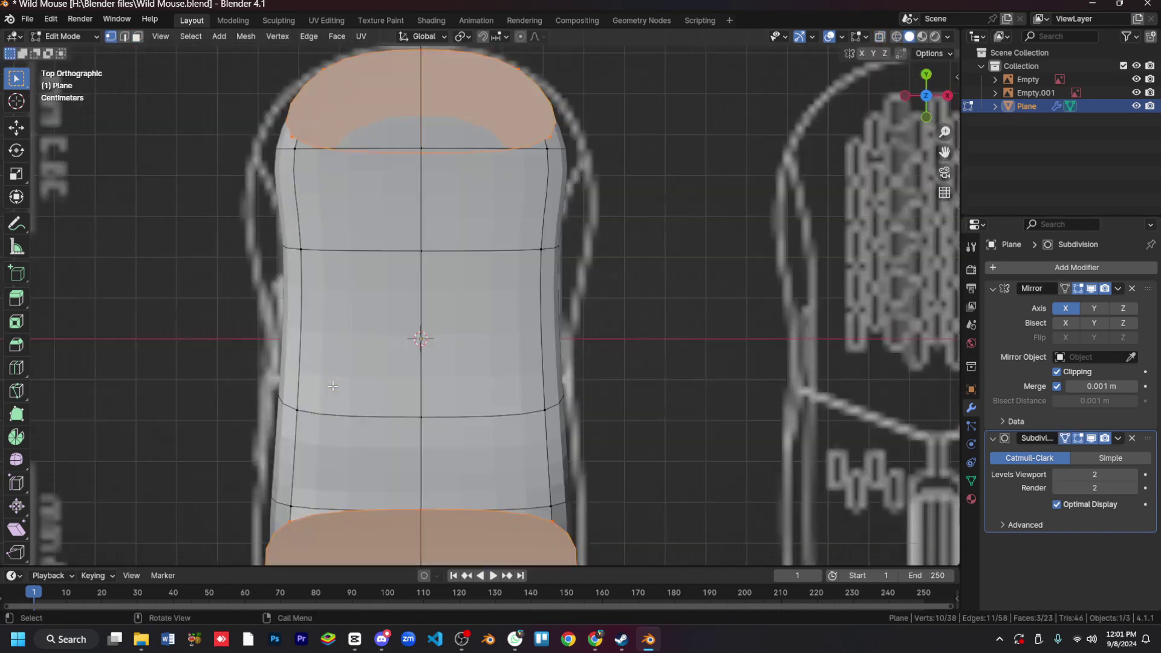
{"action": "scroll", "coordinate": [506, 404], "scroll_direction": "down", "scroll_amount": 3}
{"action": "key", "text": "alt+z"}
{"action": "key", "text": "p"}
{"action": "left_click", "coordinate": [533, 277]}
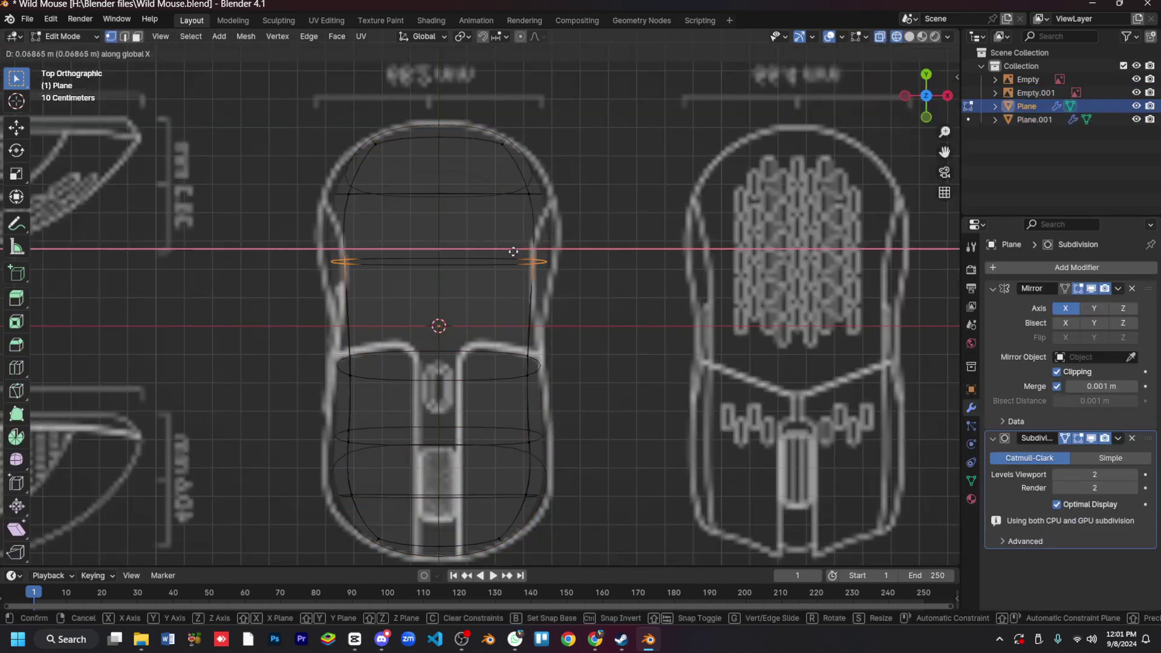
{"action": "right_click", "coordinate": [554, 219]}
{"action": "middle_click_drag", "start_coordinate": [553, 218], "coordinate": [632, 368]}
{"action": "key", "text": "KP_3"}
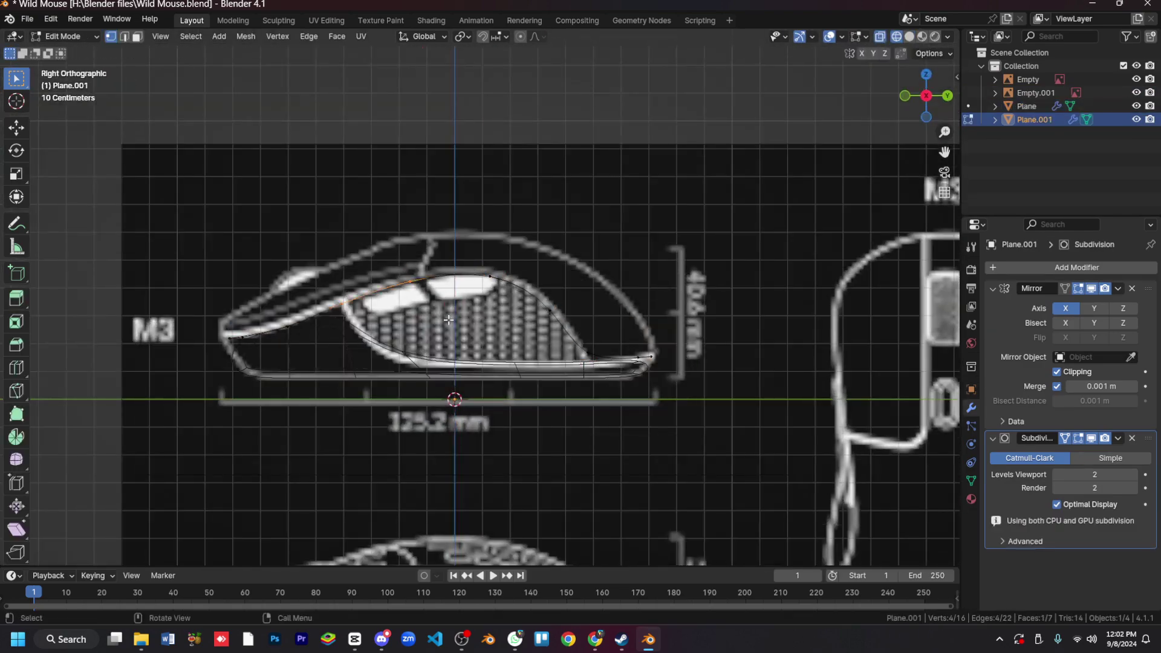
Step: Crease the edge loops running across the main body
{"action": "key", "text": "alt+z"}
{"action": "middle_click_drag", "start_coordinate": [448, 320], "coordinate": [508, 375]}
{"action": "key", "text": "KP_3"}
{"action": "key", "text": "alt+q"}
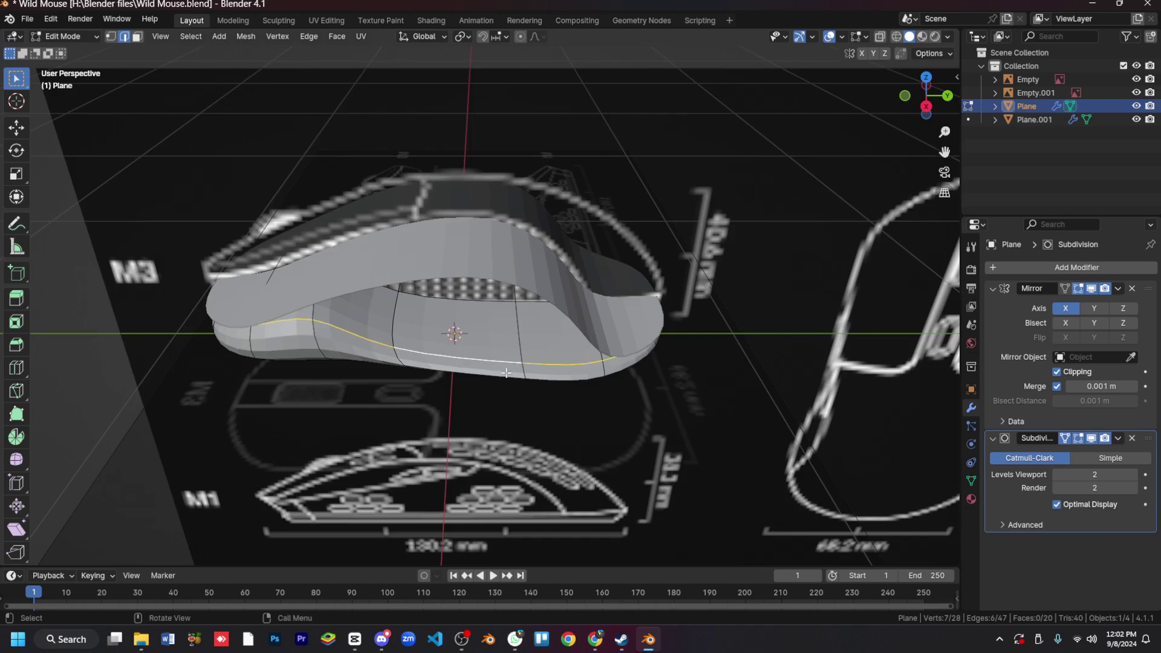
{"action": "key", "text": "KP_Divide"}
{"action": "left_click", "coordinate": [646, 301], "text": "shift"}
{"action": "left_click", "coordinate": [57, 393]}
{"action": "middle_click_drag", "start_coordinate": [58, 393], "coordinate": [629, 344]}
{"action": "key", "text": "KP_Divide"}
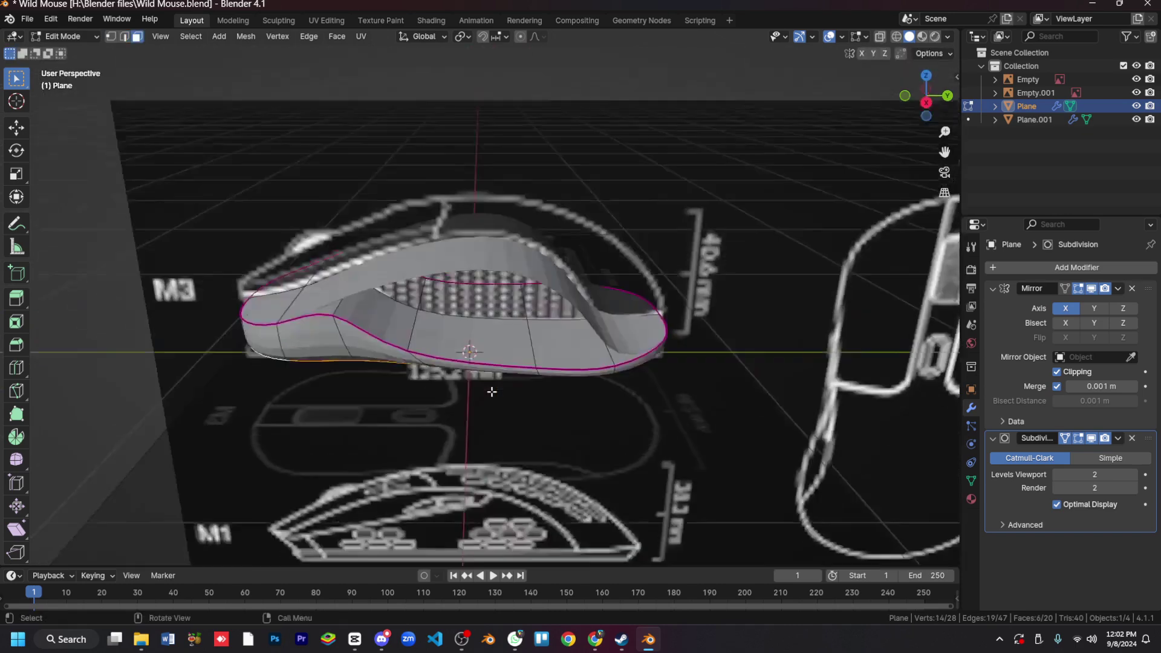
{"action": "key", "text": "KP_3"}
Step: Inset a strip of faces along the body's side
{"action": "middle_click_drag", "start_coordinate": [699, 456], "coordinate": [632, 422]}
{"action": "key", "text": "i"}
{"action": "left_click", "coordinate": [632, 423]}
{"action": "key", "text": "KP_3"}
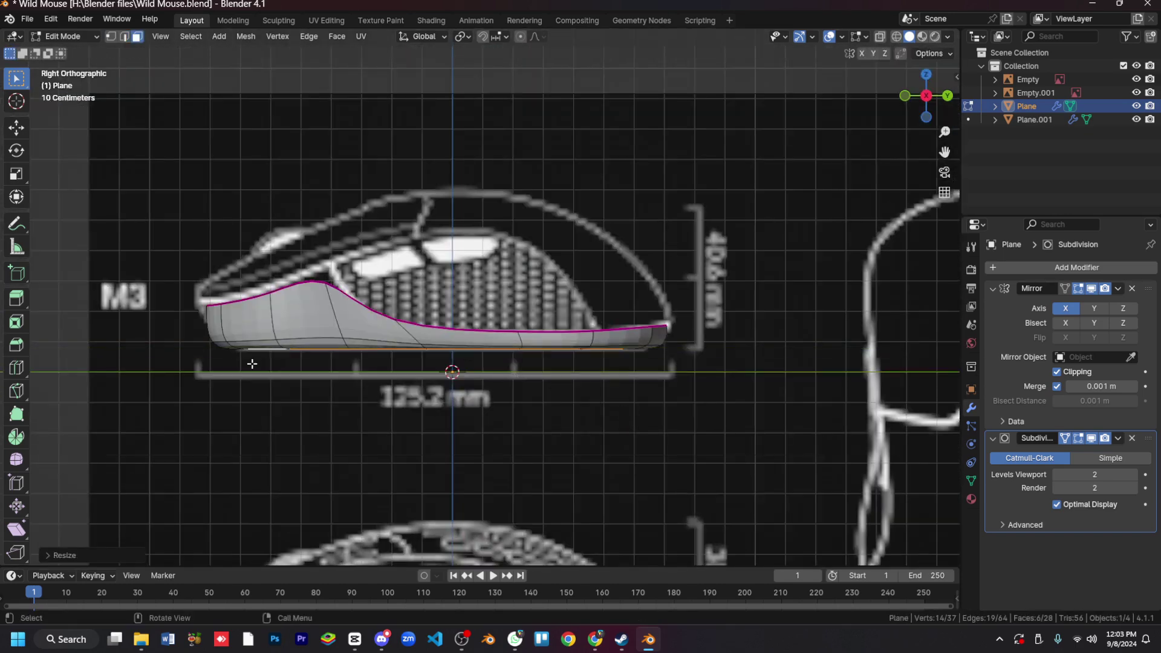
{"action": "left_click_drag", "start_coordinate": [162, 289], "coordinate": [204, 304]}
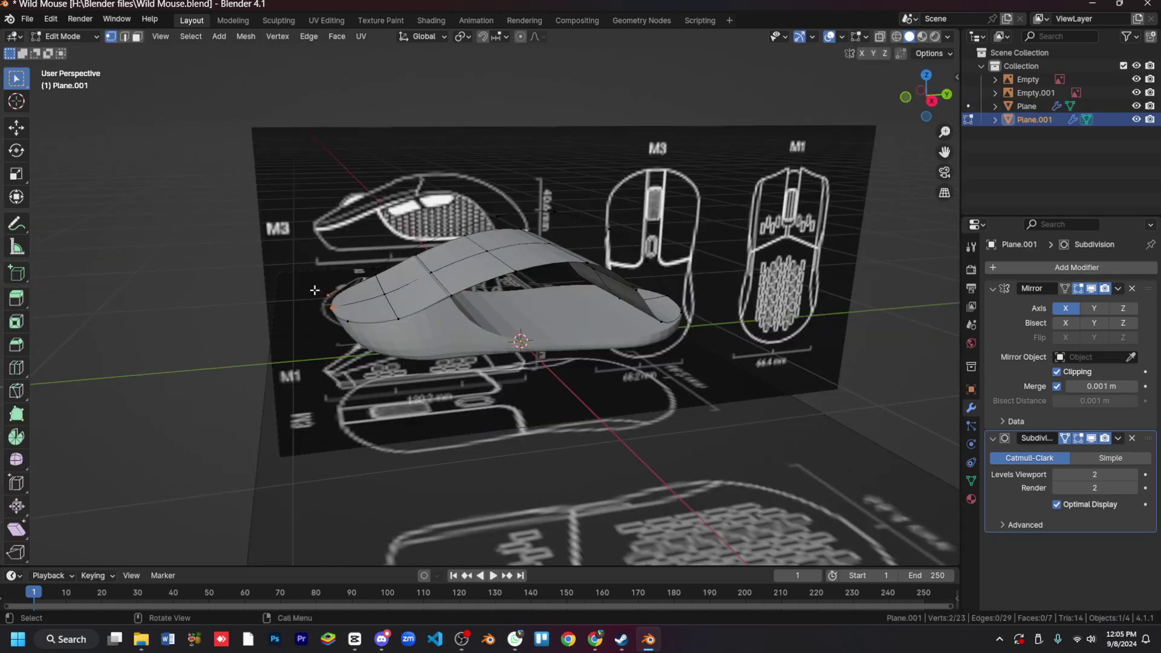
Step: Bridge the shell's edge loops into a 2-segment cubic surface in local view
{"action": "middle_click_drag", "start_coordinate": [428, 304], "coordinate": [379, 282]}
{"action": "key", "text": "x"}
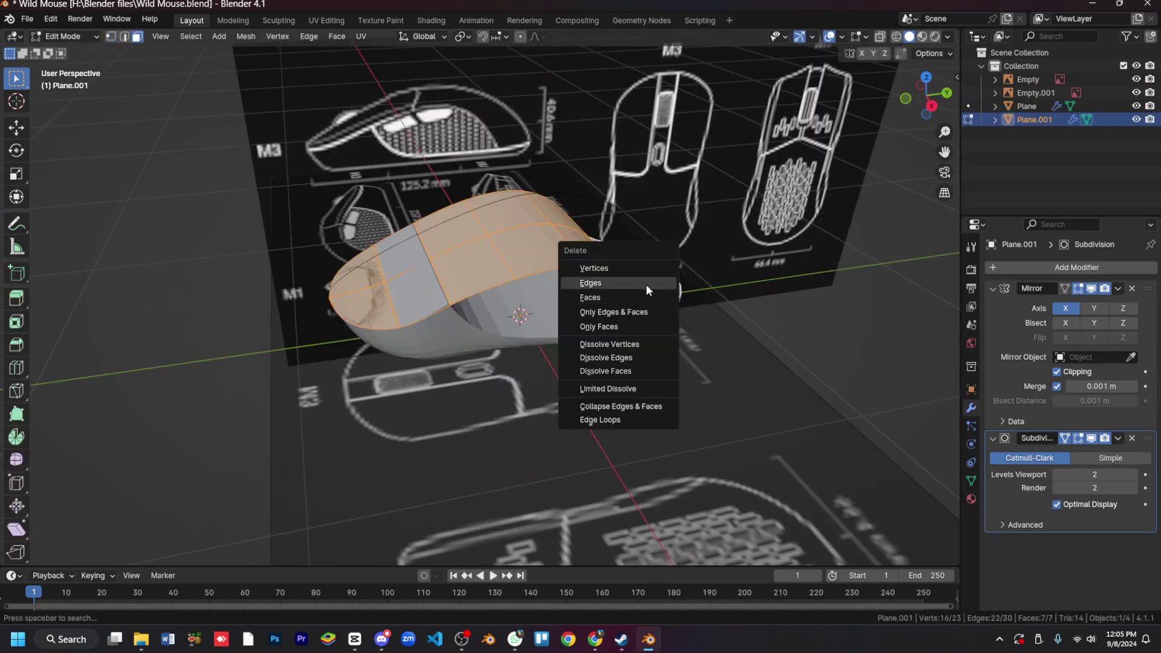
{"action": "key", "text": "KP_Divide"}
{"action": "middle_click_drag", "start_coordinate": [380, 283], "coordinate": [360, 276]}
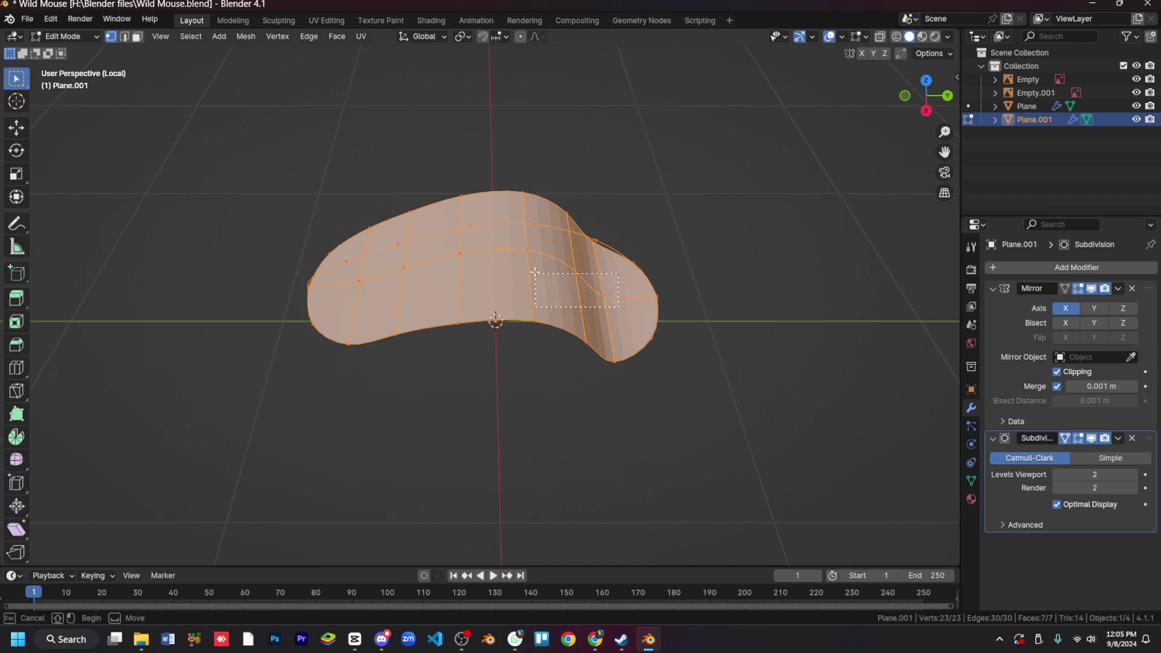
{"action": "right_click", "coordinate": [360, 277]}
{"action": "left_click", "coordinate": [417, 248]}
{"action": "key", "text": "n"}
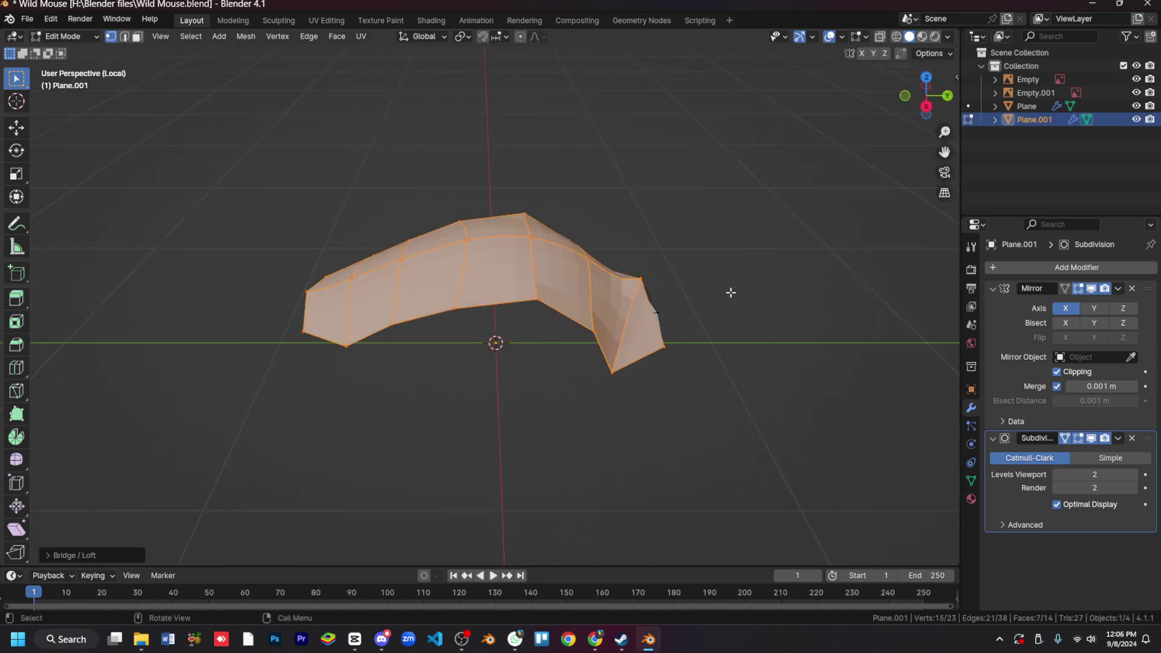
{"action": "left_click", "coordinate": [126, 507]}
{"action": "left_click", "coordinate": [126, 507]}
{"action": "middle_click_drag", "start_coordinate": [125, 506], "coordinate": [47, 505]}
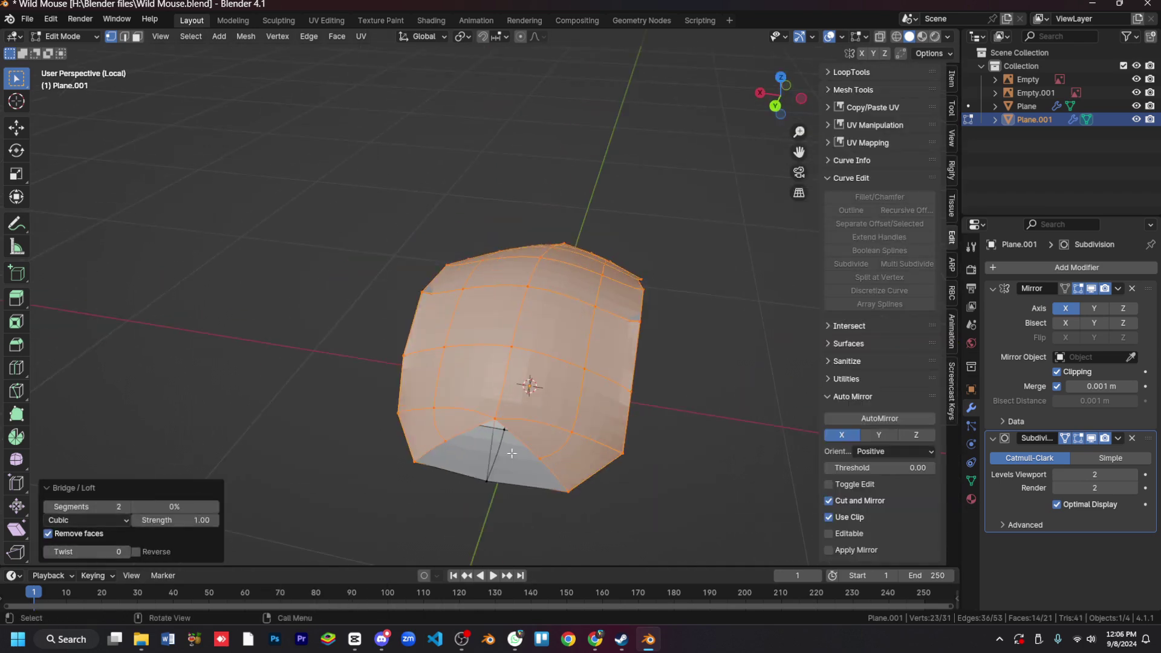
Step: Add a loop cut across the bridged shell and return from local view
{"action": "key", "text": "alt+a"}
{"action": "middle_click_drag", "start_coordinate": [511, 453], "coordinate": [615, 446]}
{"action": "key", "text": "ctrl+r"}
{"action": "left_click", "coordinate": [606, 449]}
{"action": "key", "text": "ctrl+l"}
{"action": "key", "text": "n"}
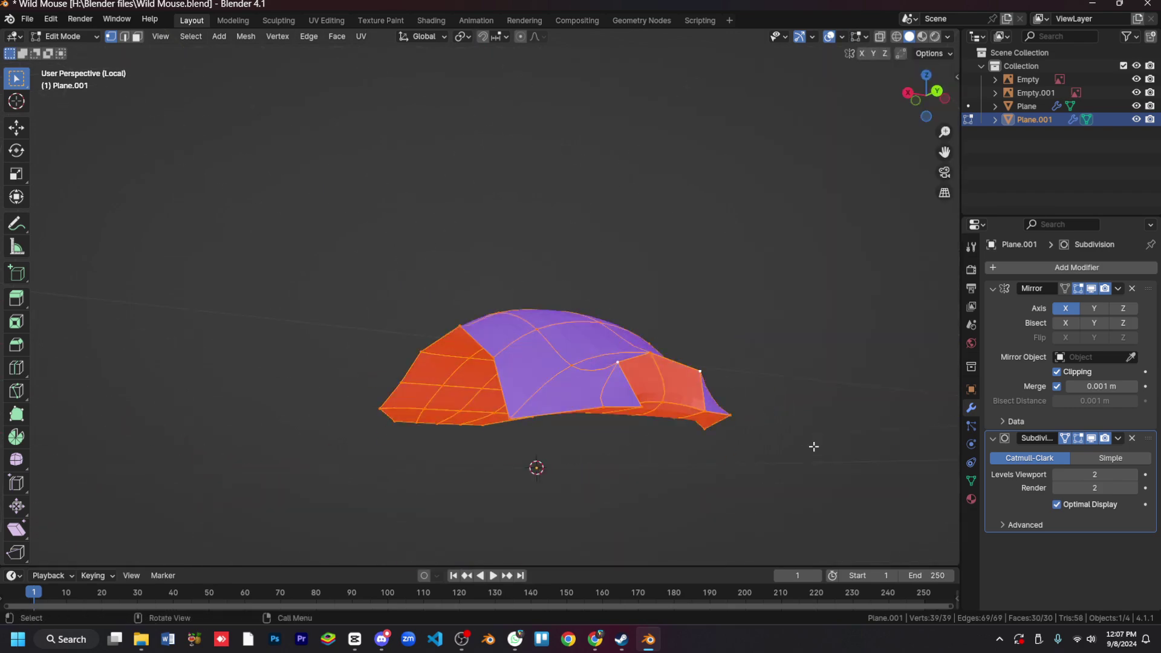
{"action": "key", "text": "slash"}
{"action": "middle_click_drag", "start_coordinate": [814, 446], "coordinate": [480, 344]}
{"action": "left_click", "coordinate": [480, 344]}
Step: Select the teal shell's lower rim edge loop in side view
{"action": "key", "text": "alt+z"}
{"action": "key", "text": "b"}
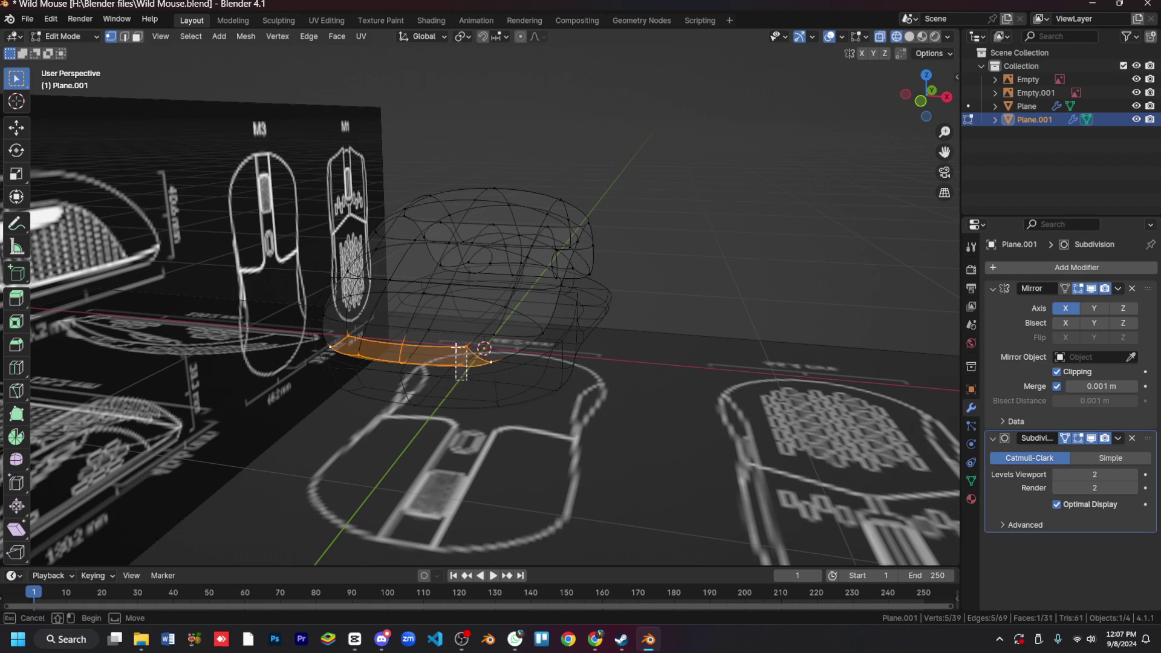
{"action": "key", "text": "alt+z"}
{"action": "left_click", "coordinate": [947, 37]}
{"action": "key", "text": "KP_3"}
{"action": "left_click", "coordinate": [475, 230], "text": "alt"}
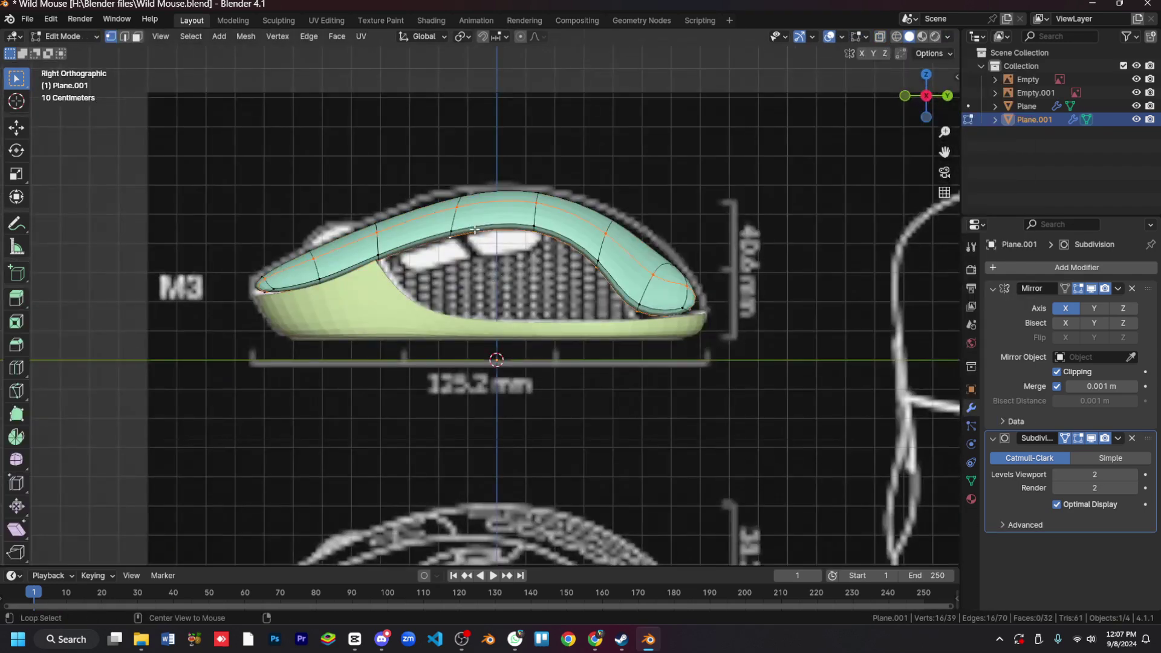
{"action": "middle_click_drag", "start_coordinate": [221, 302], "coordinate": [515, 304]}
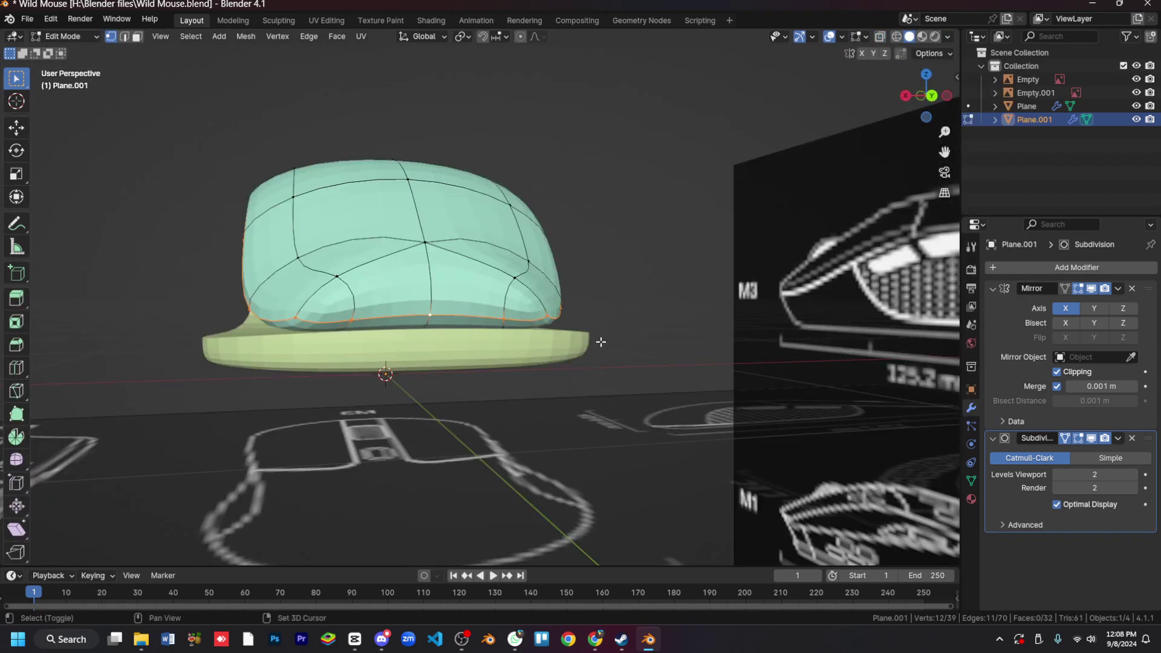
{"action": "key", "text": "KP_3"}
Step: Push the shell's rim vertices outward with Shrink/Fatten to wrap the green base
{"action": "key", "text": "alt+z"}
{"action": "key", "text": "b"}
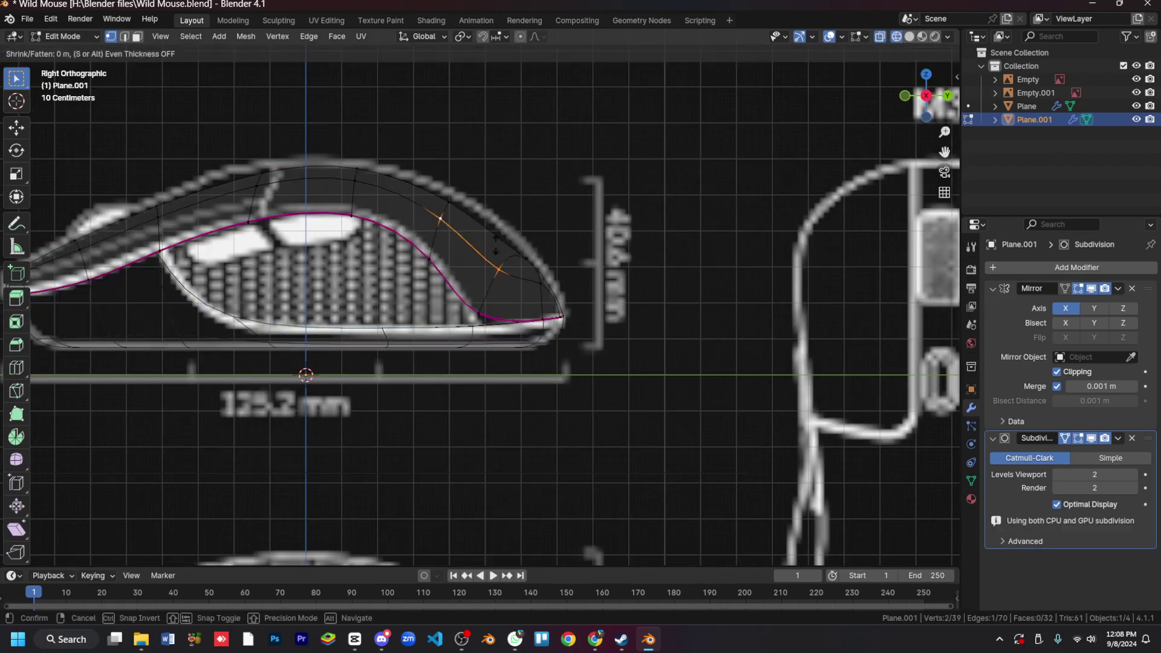
{"action": "left_click", "coordinate": [495, 230]}
{"action": "key", "text": "alt+z"}
{"action": "middle_click_drag", "start_coordinate": [520, 266], "coordinate": [733, 331]}
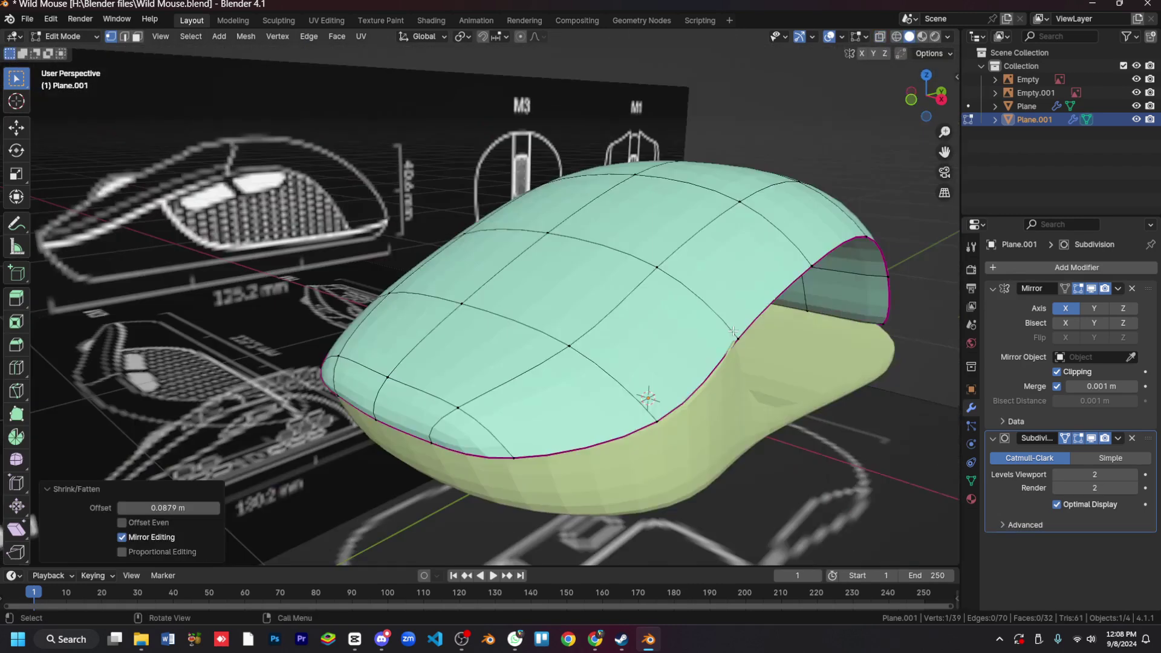
{"action": "key", "text": "KP_3"}
Step: Shrink/Fatten the shell's front-left vertex onto the side reference outline
{"action": "key", "text": "alt+z"}
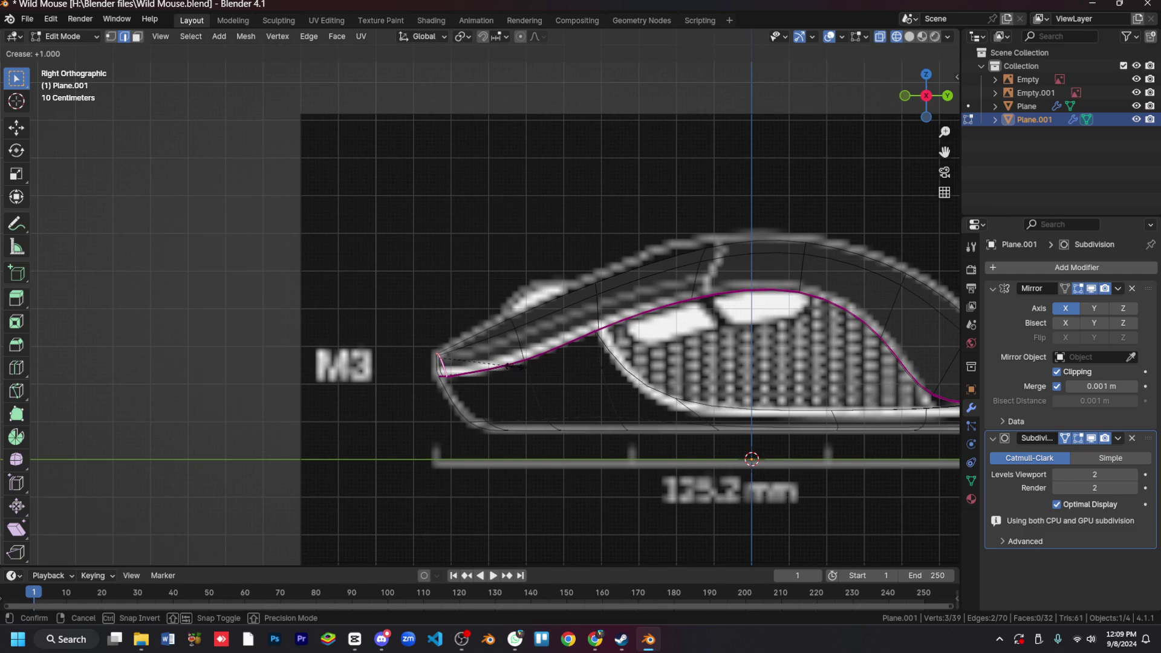
{"action": "left_click", "coordinate": [448, 377]}
{"action": "key", "text": "g"}
{"action": "left_click", "coordinate": [757, 284]}
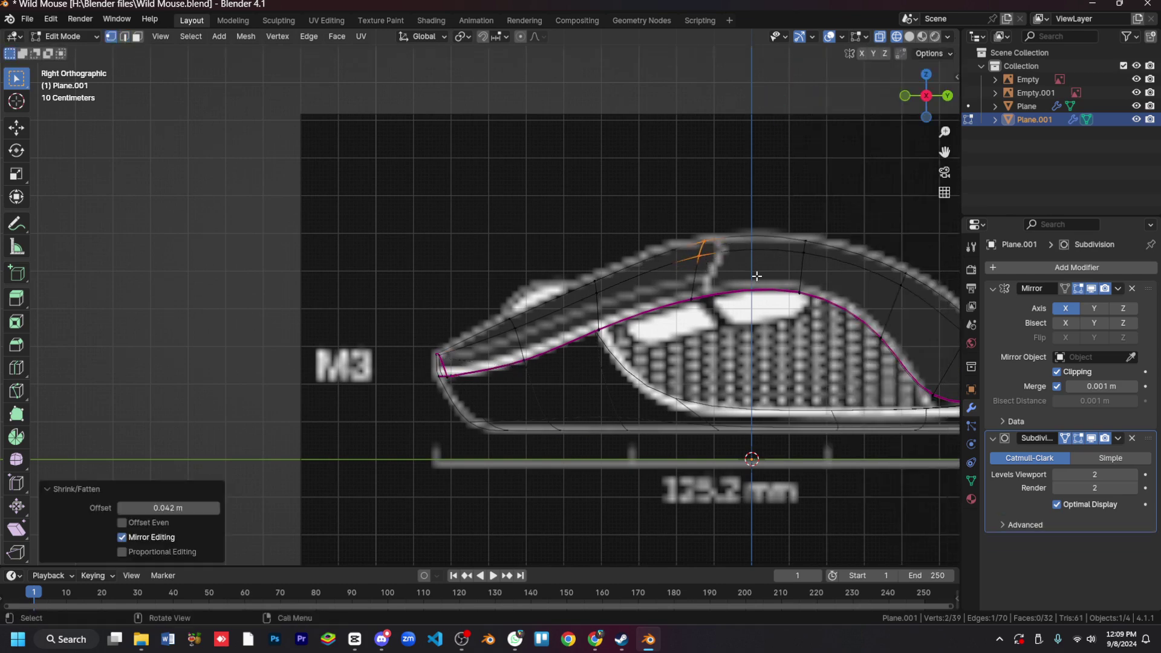
{"action": "key", "text": "KP_7"}
{"action": "key", "text": "alt+z"}
{"action": "key", "text": "alt+z"}
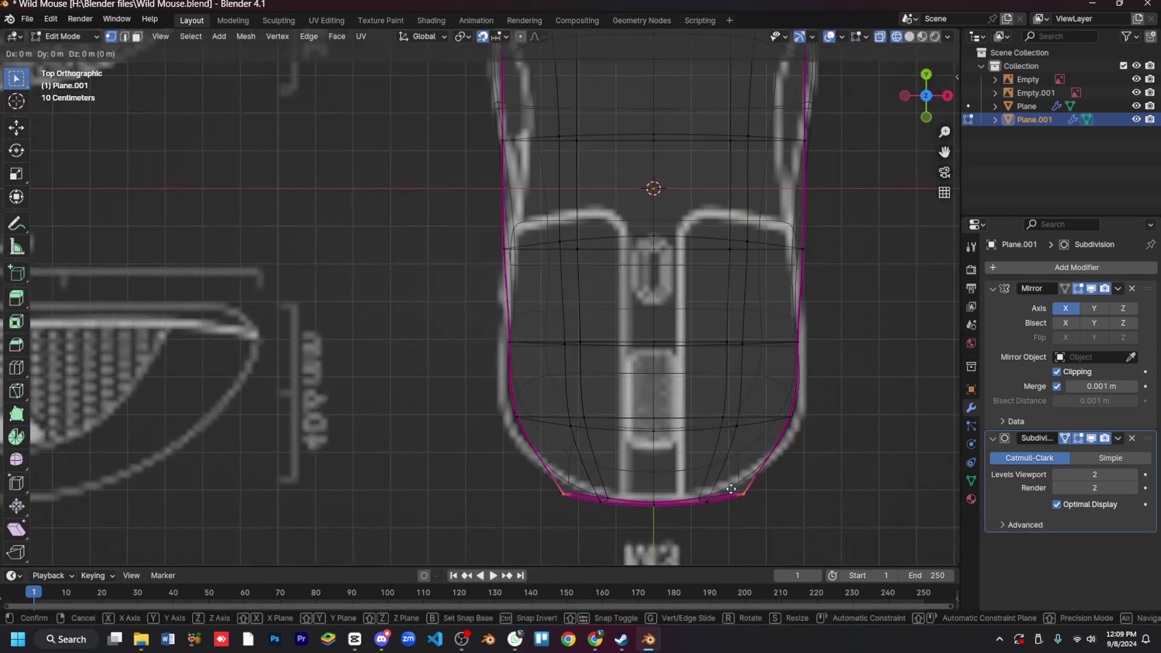
Step: Move the vertex row near the shell's rounded end along X onto the outline
{"action": "key", "text": "ctrl+shift+Tab"}
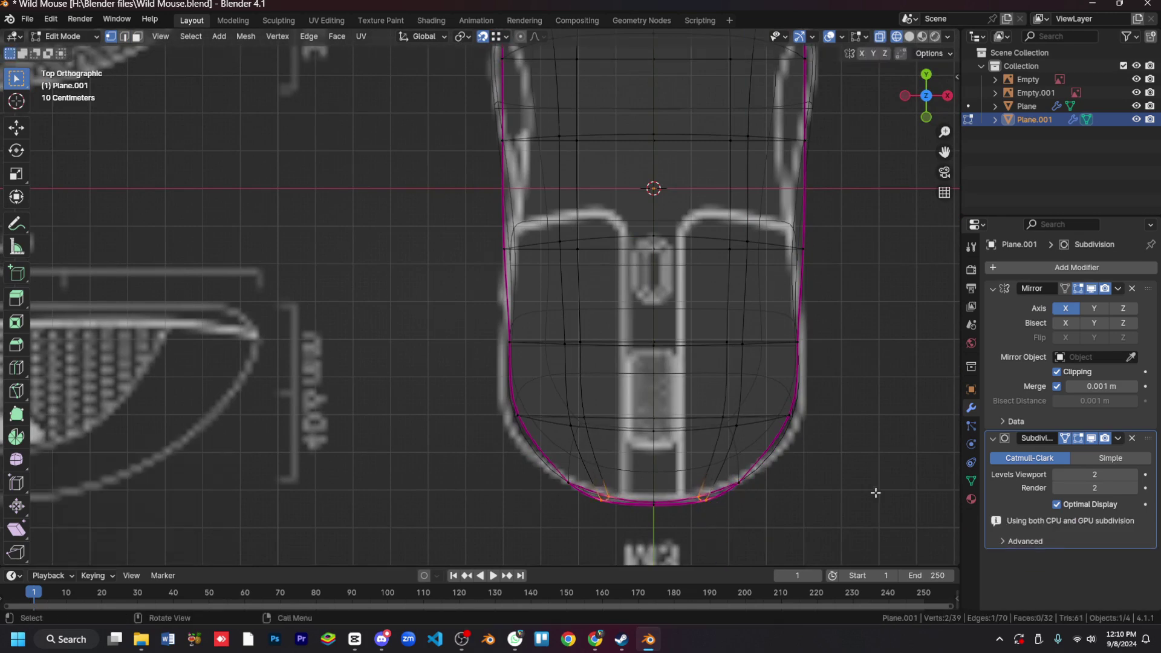
{"action": "key", "text": "alt+z"}
{"action": "key", "text": "alt+z"}
{"action": "left_click_drag", "start_coordinate": [592, 388], "coordinate": [780, 446]}
{"action": "left_click", "coordinate": [814, 448]}
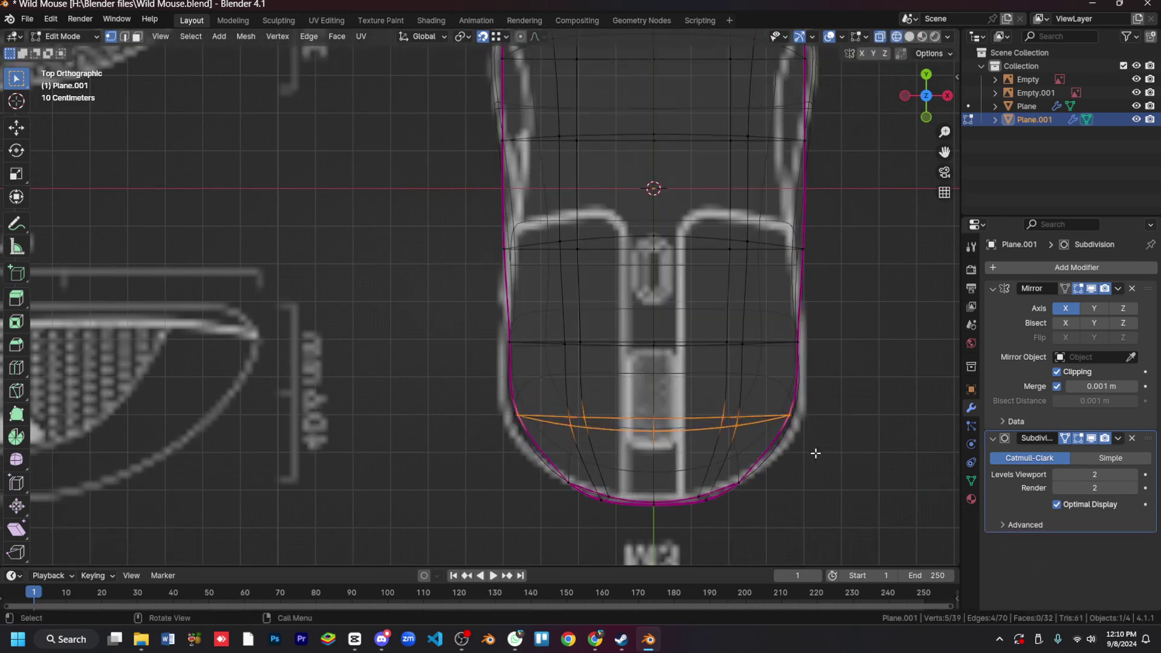
{"action": "mouse_move", "coordinate": [814, 447]}
{"action": "middle_mouse_down"}
{"action": "mouse_move", "coordinate": [725, 393]}
{"action": "mouse_move", "coordinate": [651, 305]}
{"action": "middle_mouse_up"}
{"action": "key", "text": "KP_7"}
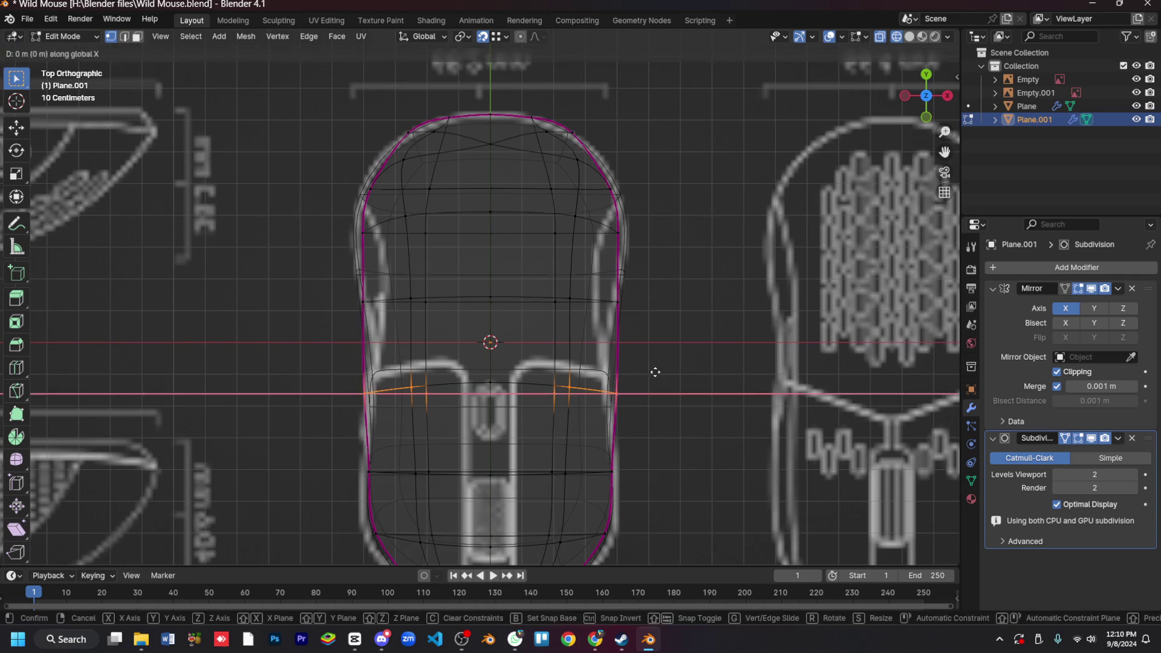
{"action": "left_click", "coordinate": [655, 372]}
Step: Reposition the vertices near the shell's far end to match the top-view reference
{"action": "left_click_drag", "start_coordinate": [628, 199], "coordinate": [556, 172]}
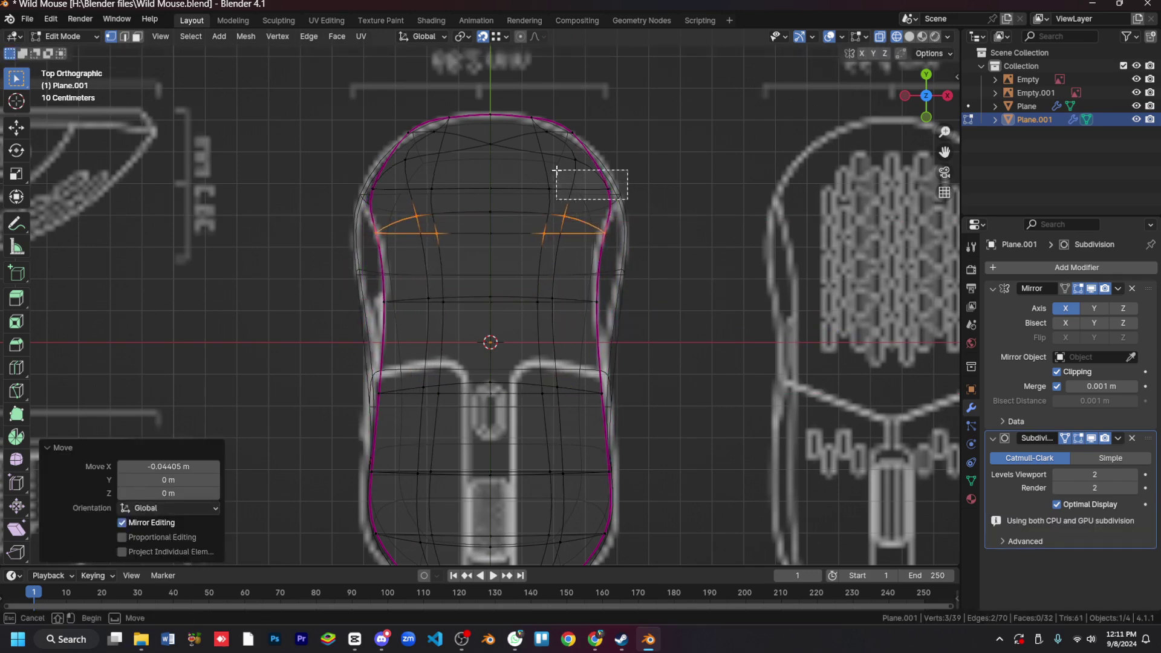
{"action": "key", "text": "2"}
{"action": "key", "text": "alt+z"}
{"action": "middle_click_drag", "start_coordinate": [711, 305], "coordinate": [345, 448]}
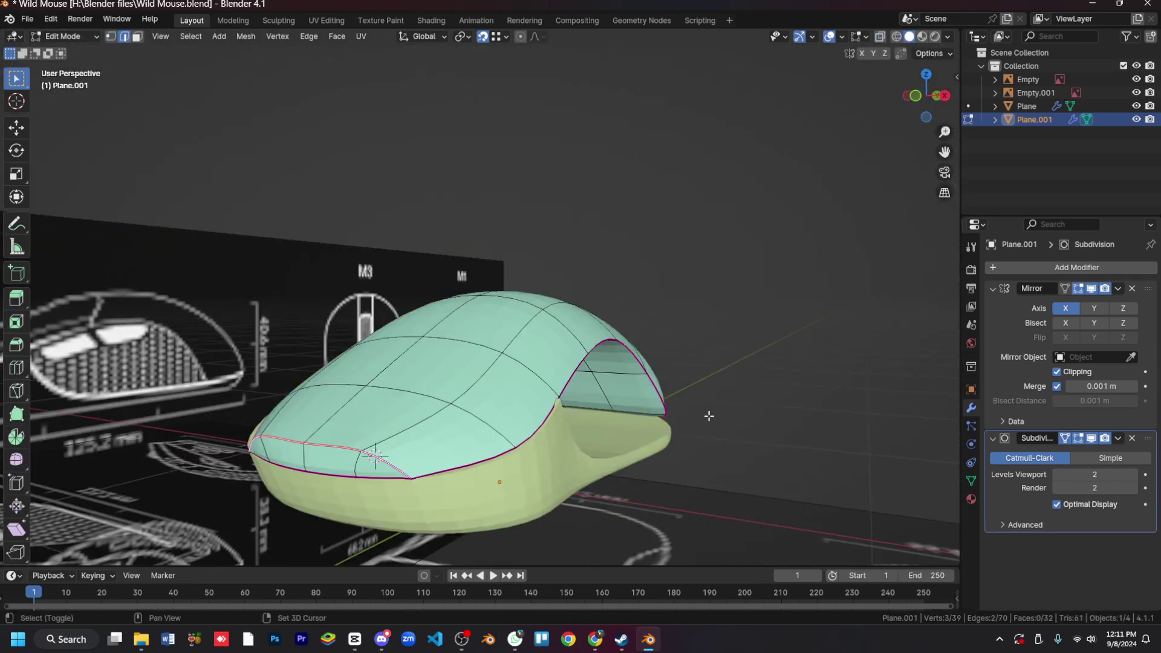
{"action": "key", "text": "n"}
{"action": "middle_click_drag", "start_coordinate": [709, 416], "coordinate": [803, 314]}
{"action": "key", "text": "1"}
{"action": "left_click", "coordinate": [842, 36]}
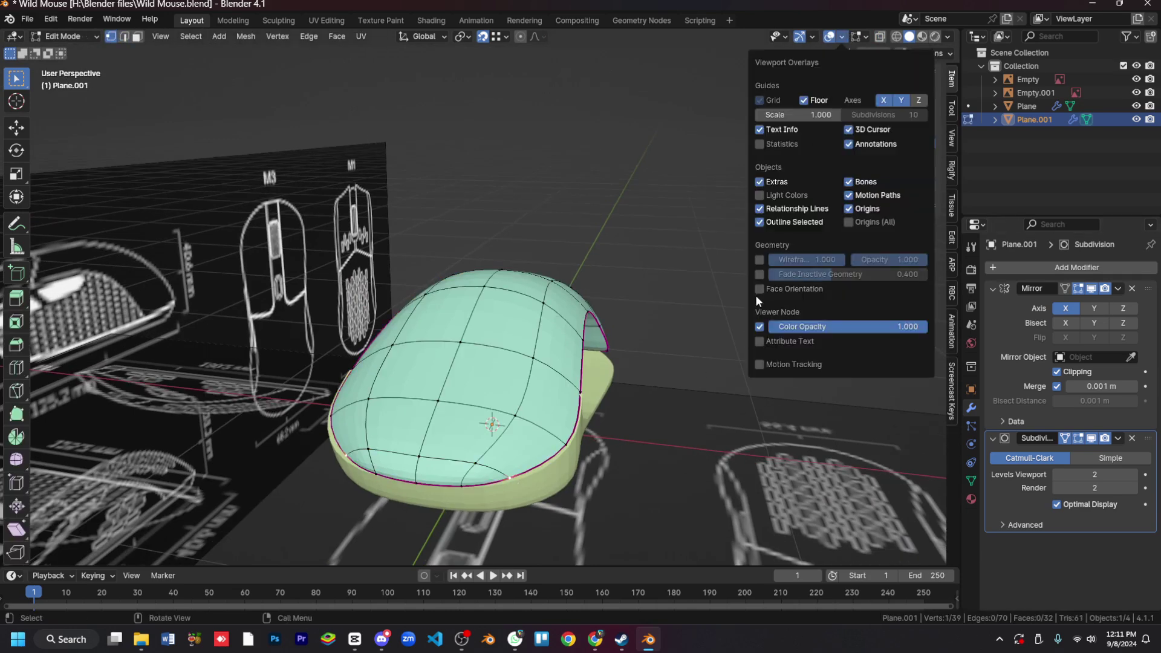
{"action": "key", "text": "g"}
{"action": "left_click", "coordinate": [538, 461]}
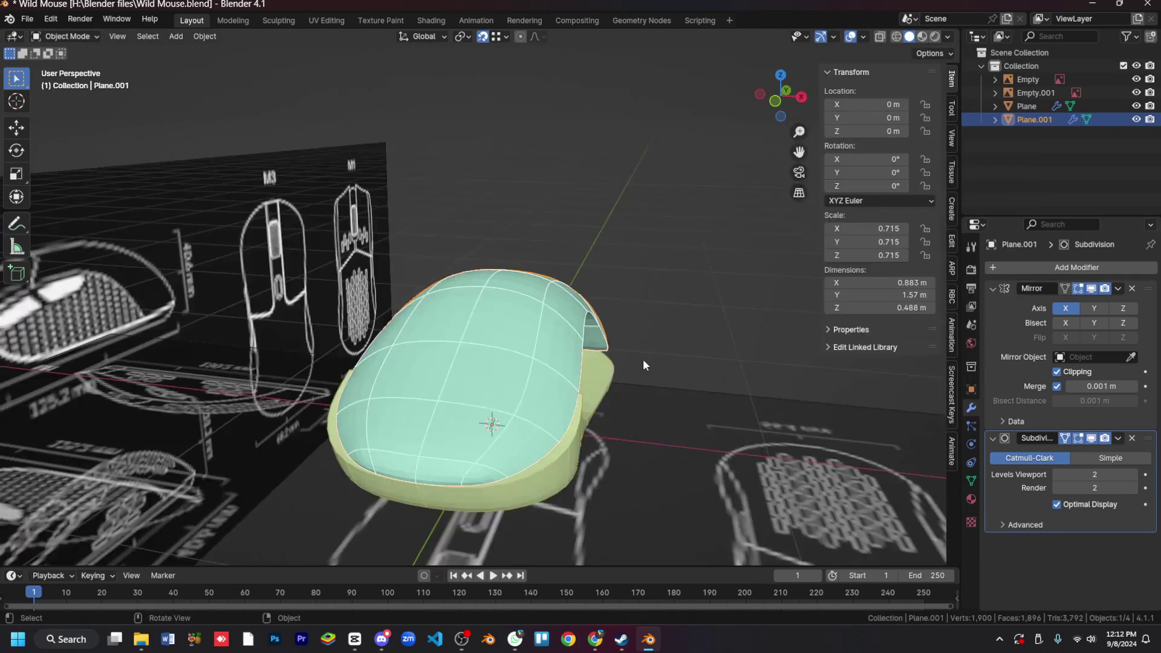
Step: Nudge individual rim vertices, then move a selection along Y in top view
{"action": "middle_click_drag", "start_coordinate": [644, 358], "coordinate": [478, 437]}
{"action": "left_click", "coordinate": [468, 433]}
{"action": "key", "text": "g"}
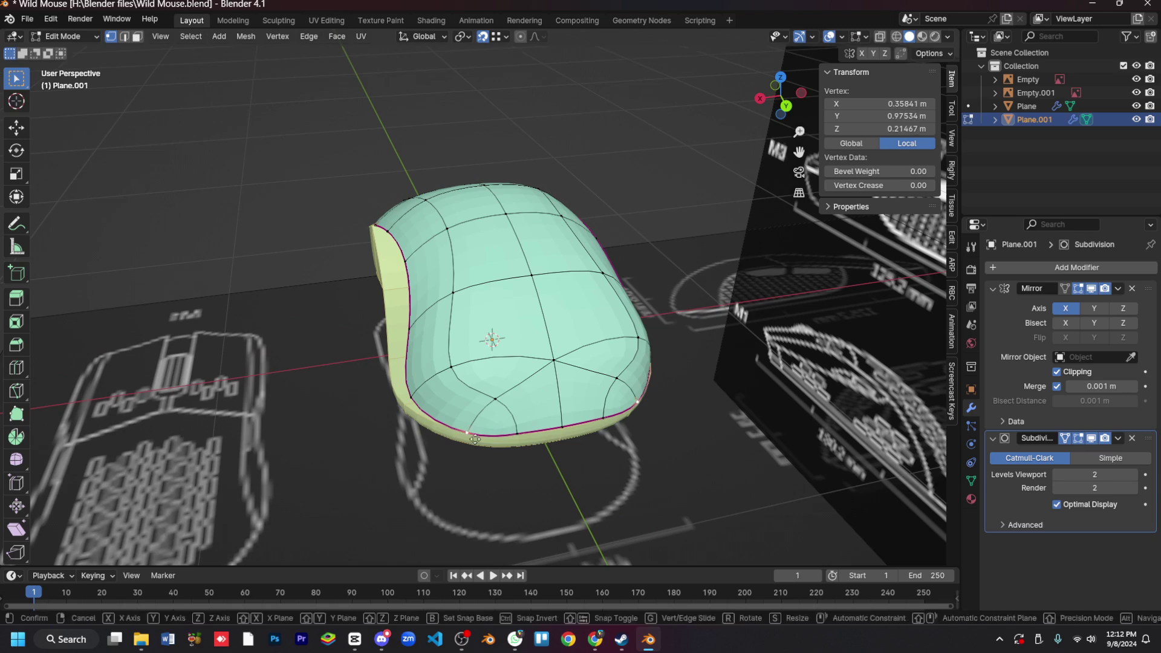
{"action": "left_click", "coordinate": [550, 429]}
{"action": "middle_click_drag", "start_coordinate": [549, 428], "coordinate": [566, 397]}
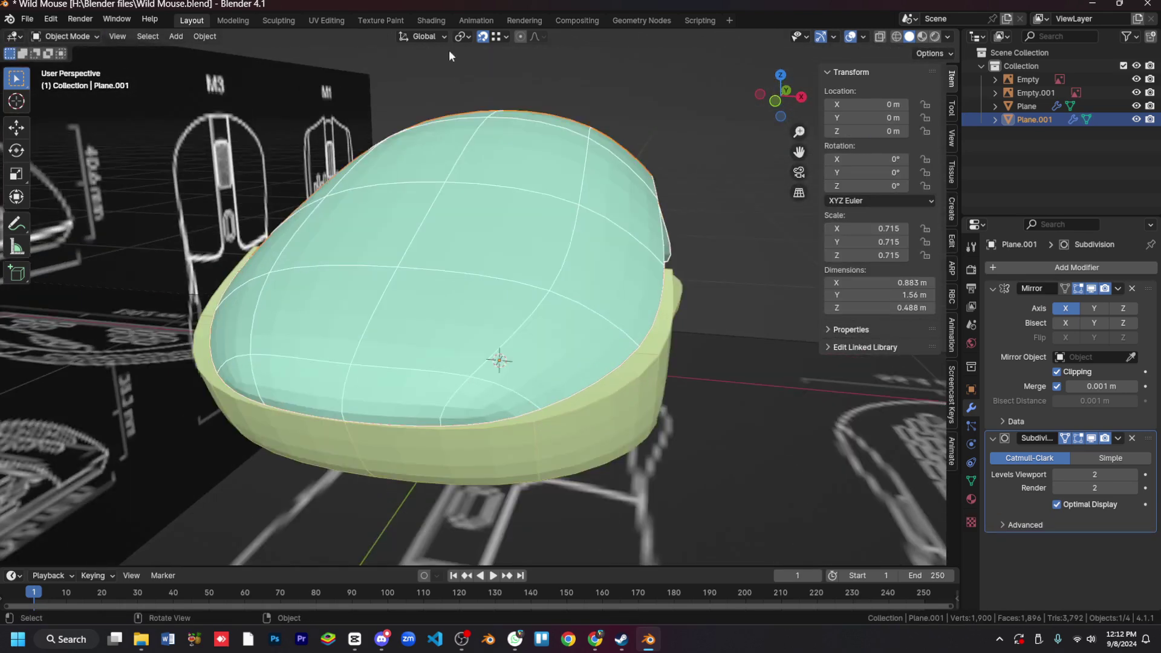
{"action": "left_click", "coordinate": [762, 454]}
{"action": "middle_click_drag", "start_coordinate": [761, 454], "coordinate": [598, 301]}
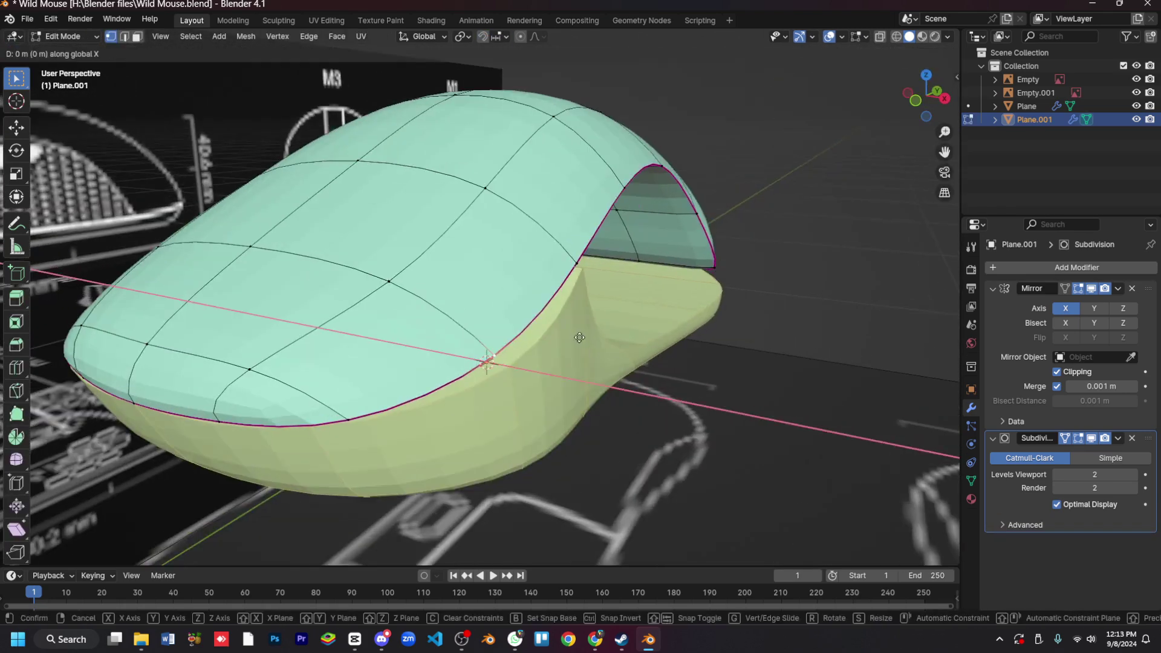
{"action": "key", "text": "KP_7"}
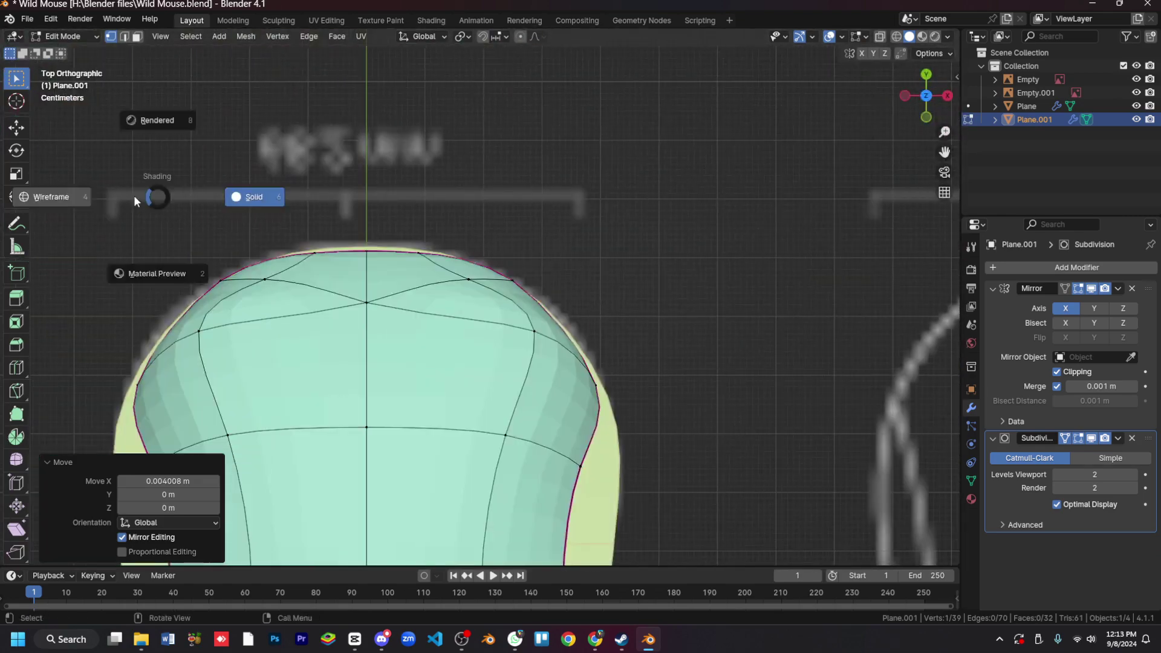
{"action": "key", "text": "g"}
{"action": "key", "text": "y"}
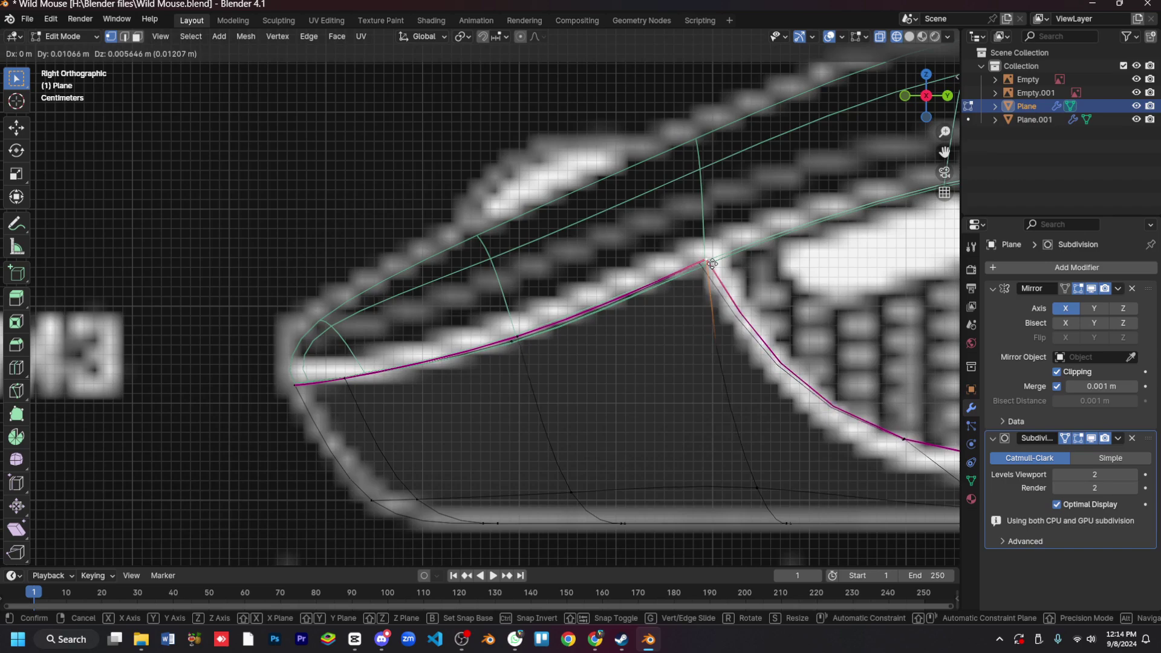
Step: Inset a run of faces on the base plane
{"action": "middle_click_drag", "start_coordinate": [754, 256], "coordinate": [807, 307]}
{"action": "key", "text": "3"}
{"action": "left_click", "coordinate": [646, 350], "text": "ctrl"}
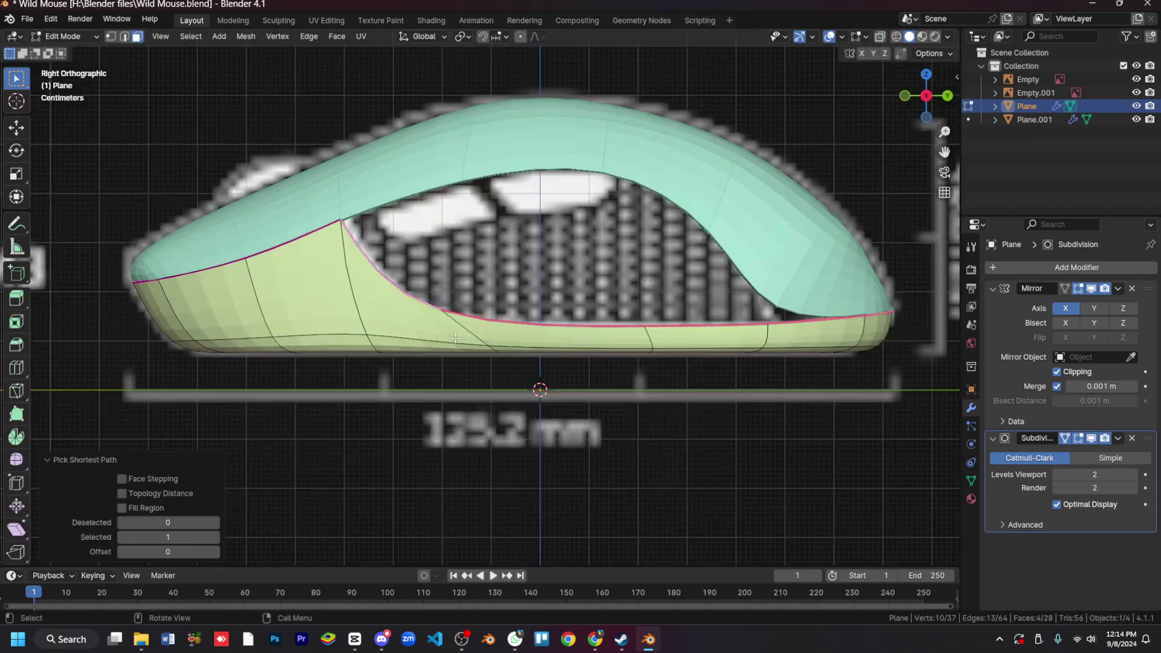
{"action": "left_click", "coordinate": [804, 458]}
{"action": "middle_click_drag", "start_coordinate": [804, 458], "coordinate": [441, 256]}
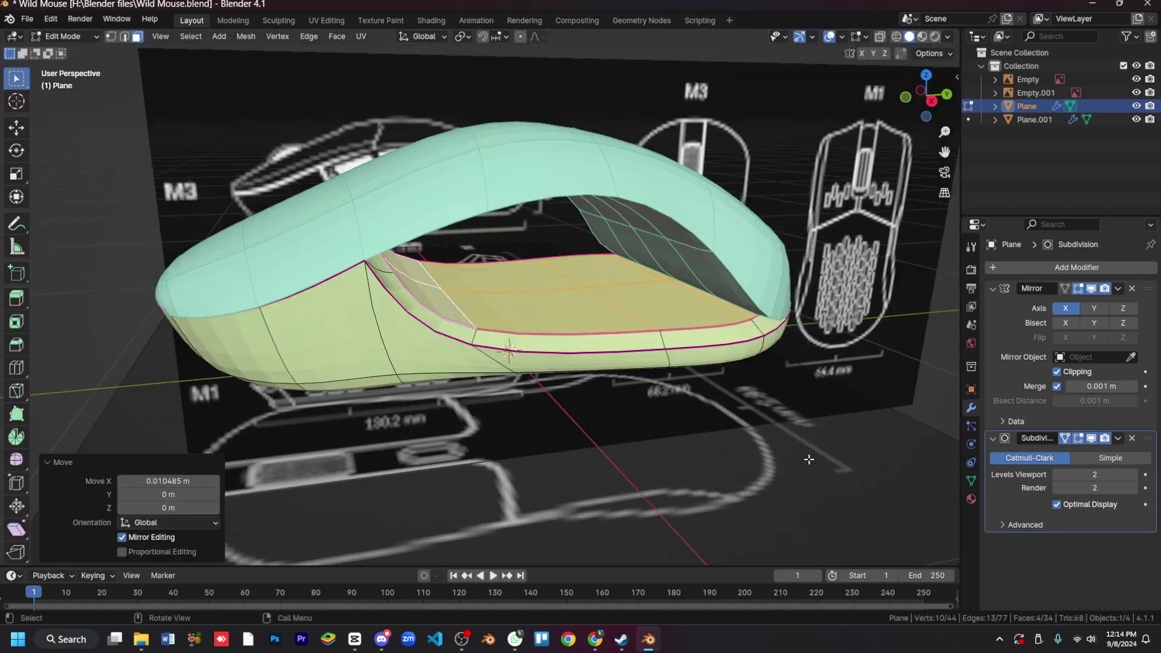
Step: Slide a side vertex of the base along its edge
{"action": "right_click", "coordinate": [511, 275]}
{"action": "key", "text": "1"}
{"action": "left_click", "coordinate": [502, 267]}
{"action": "key", "text": "g"}
{"action": "key", "text": "g"}
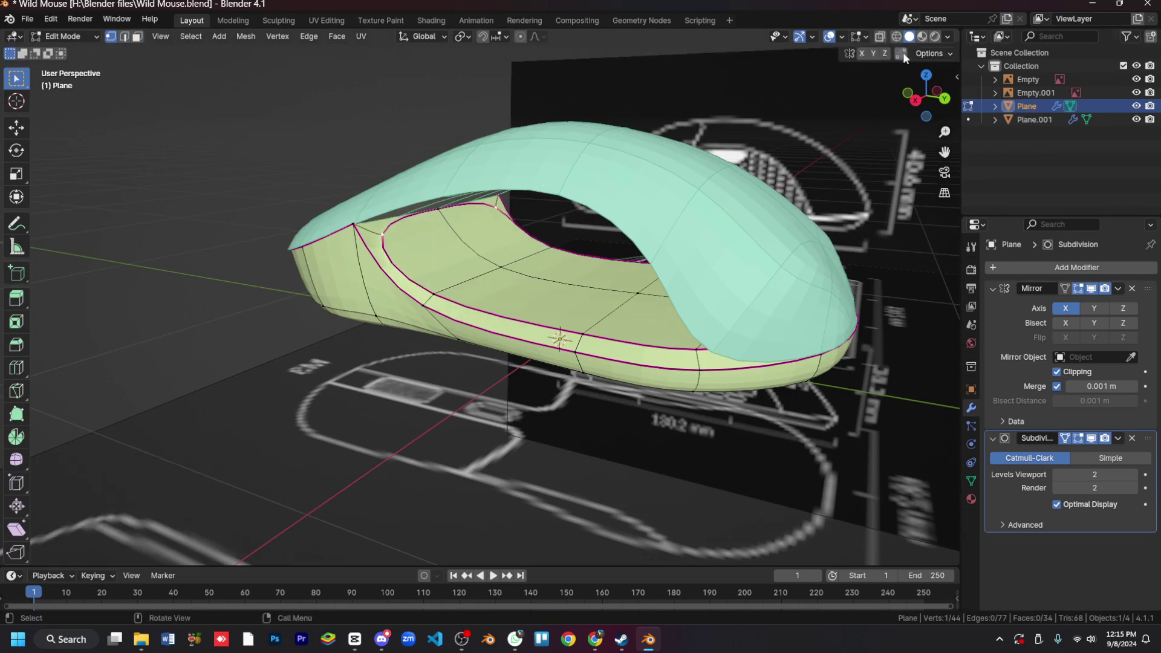
{"action": "middle_click_drag", "start_coordinate": [904, 57], "coordinate": [499, 314]}
Step: Check the base's vertex coordinates in the N panel, isolating it briefly in Local View
{"action": "key", "text": "KP_Divide"}
{"action": "key", "text": "Tab"}
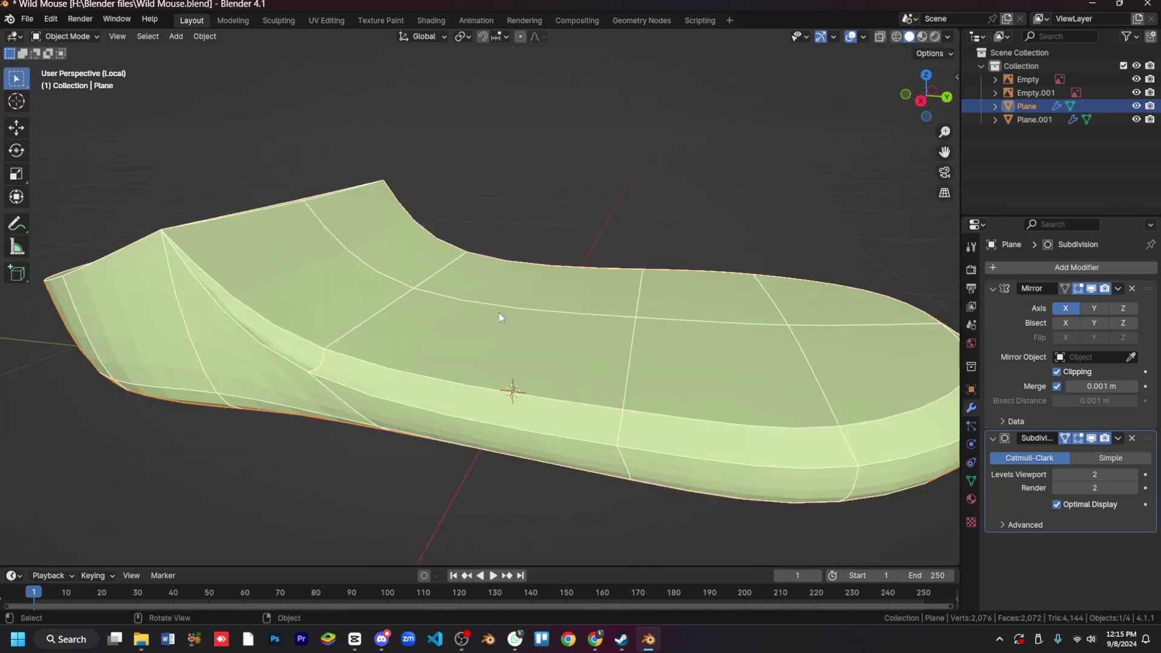
{"action": "key", "text": "Tab"}
{"action": "key", "text": "n"}
{"action": "key", "text": "KP_Divide"}
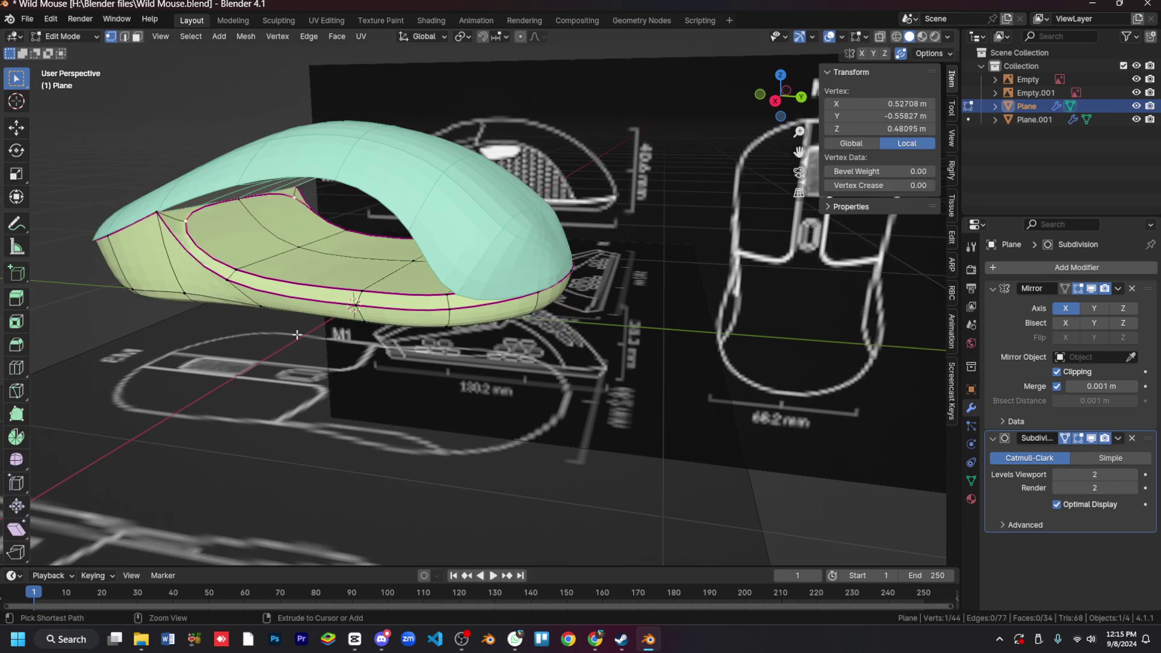
Step: Merge away the three stray vertices on the base
{"action": "left_click", "coordinate": [230, 203], "text": "shift"}
{"action": "key", "text": "m"}
{"action": "key", "text": "shift+s"}
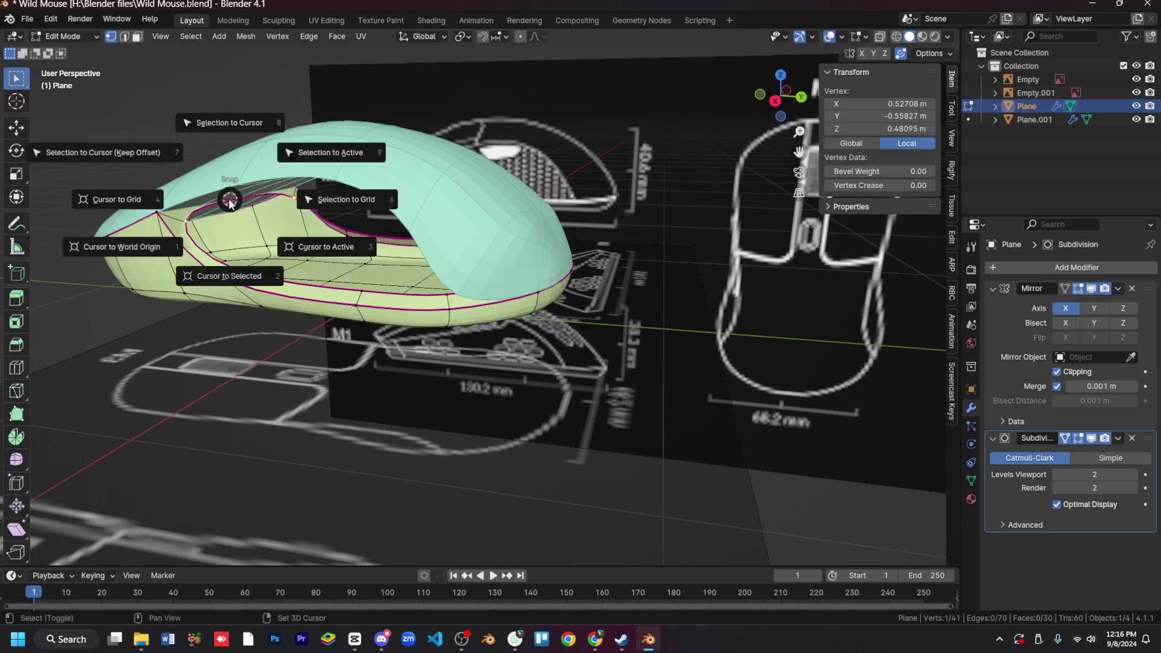
{"action": "key", "text": "Escape"}
Step: Extrude new vertices from the base's side edge in side view
{"action": "key", "text": "KP_Divide"}
{"action": "key", "text": "KP_Divide"}
{"action": "key", "text": "KP_3"}
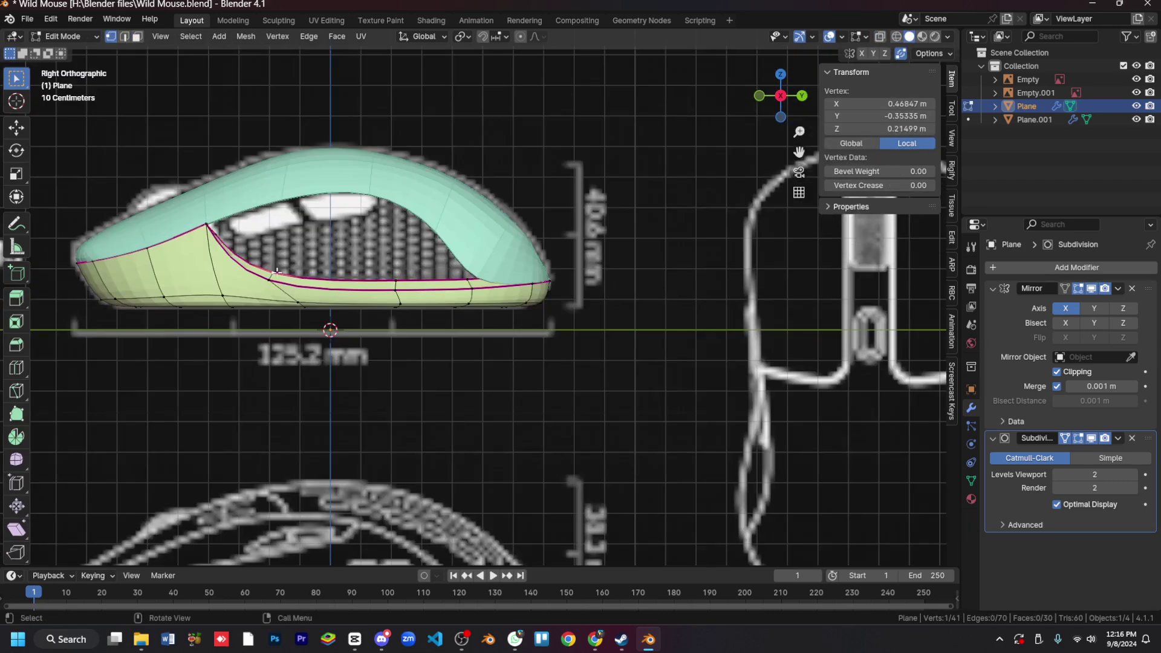
{"action": "middle_click_drag", "start_coordinate": [276, 271], "coordinate": [454, 295]}
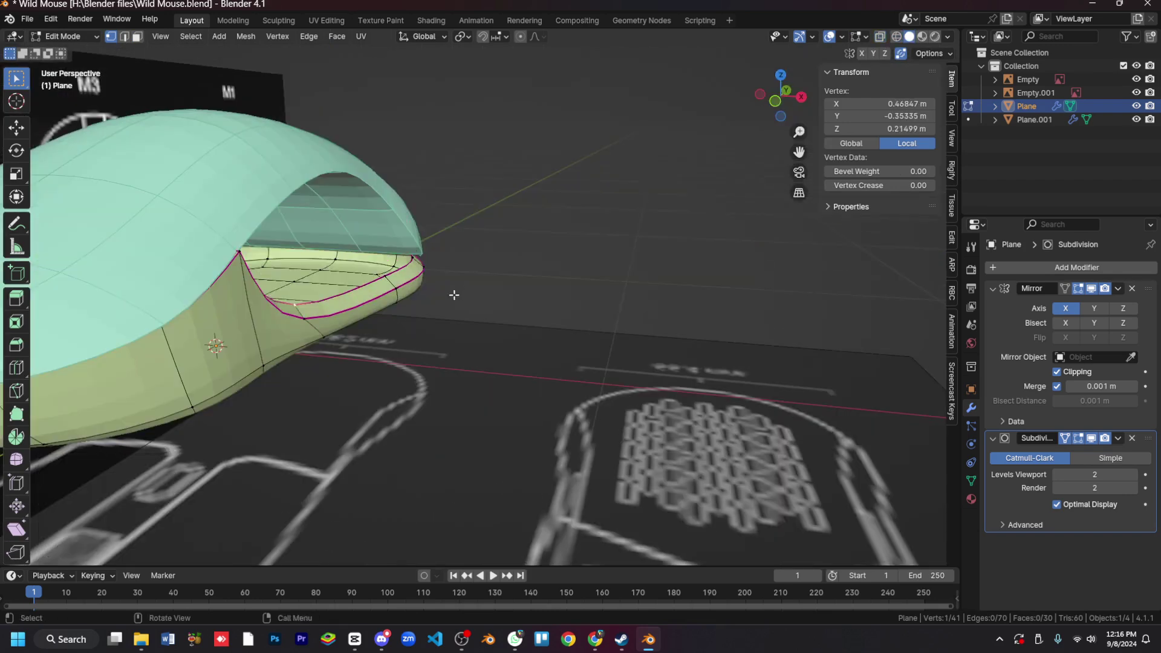
{"action": "key", "text": "KP_3"}
{"action": "key", "text": "e"}
{"action": "left_click_drag", "start_coordinate": [226, 255], "coordinate": [197, 222]}
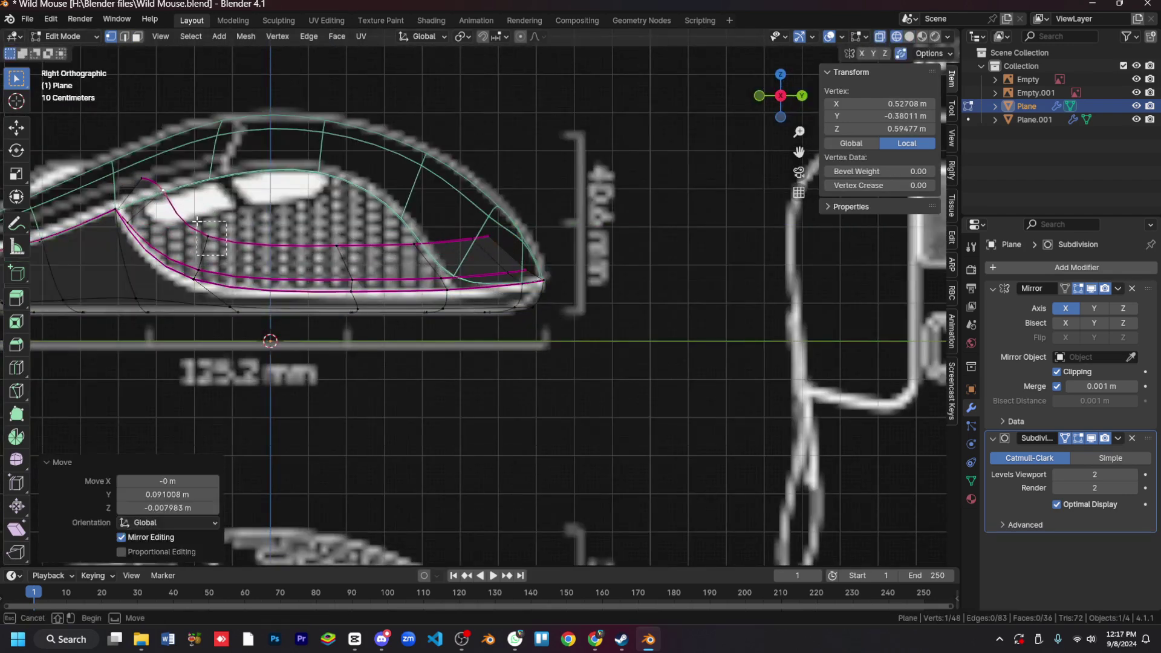
Step: Move and slide the side vertices to follow the M3 profile
{"action": "left_click", "coordinate": [487, 237]}
{"action": "key", "text": "g"}
{"action": "left_click", "coordinate": [423, 262]}
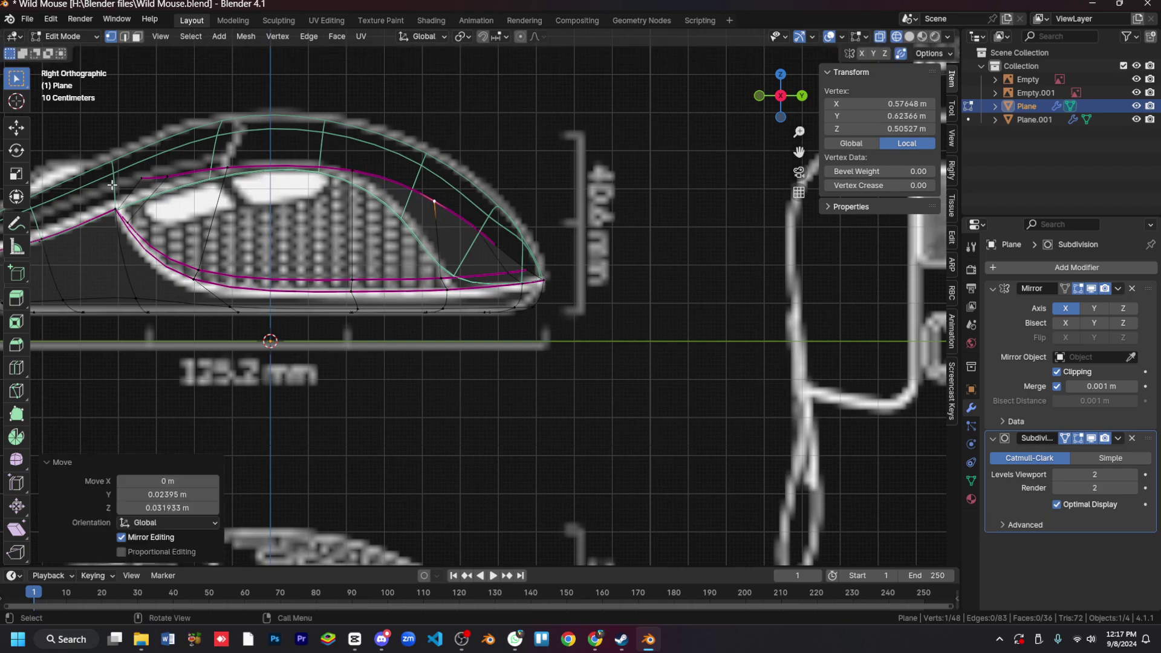
{"action": "middle_click_drag", "start_coordinate": [422, 261], "coordinate": [401, 293]}
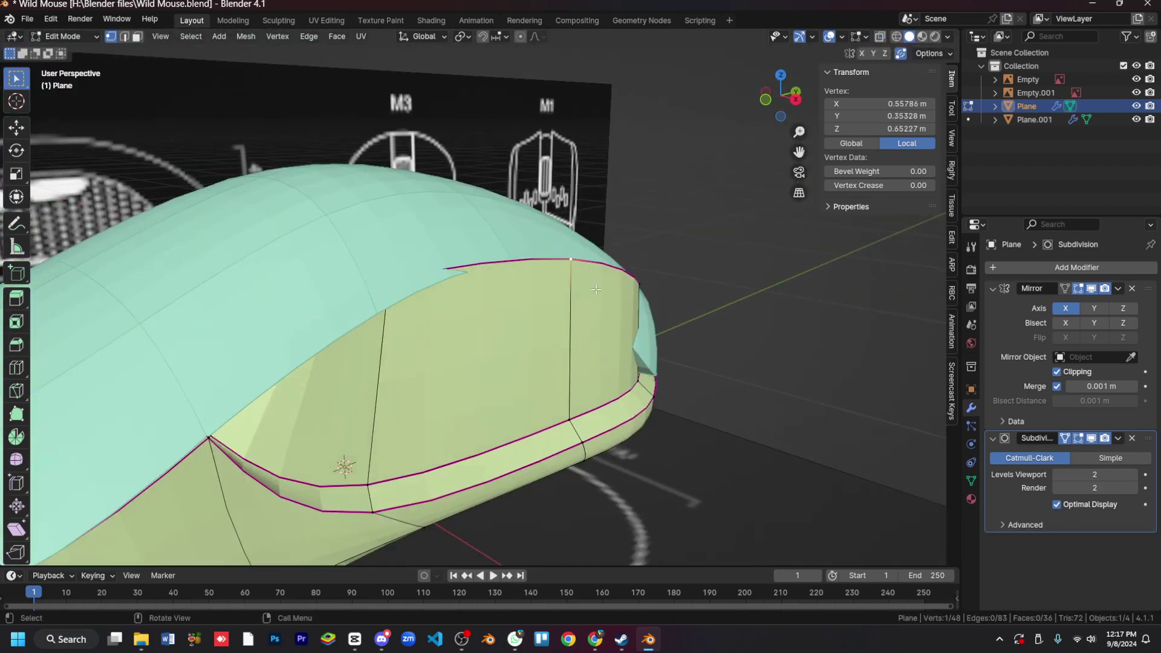
{"action": "key", "text": "g"}
{"action": "left_click", "coordinate": [580, 281]}
Step: Slide one more edge vertex on the side shell and return to Object Mode
{"action": "middle_click_drag", "start_coordinate": [581, 281], "coordinate": [434, 277]}
{"action": "key", "text": "g"}
{"action": "key", "text": "g"}
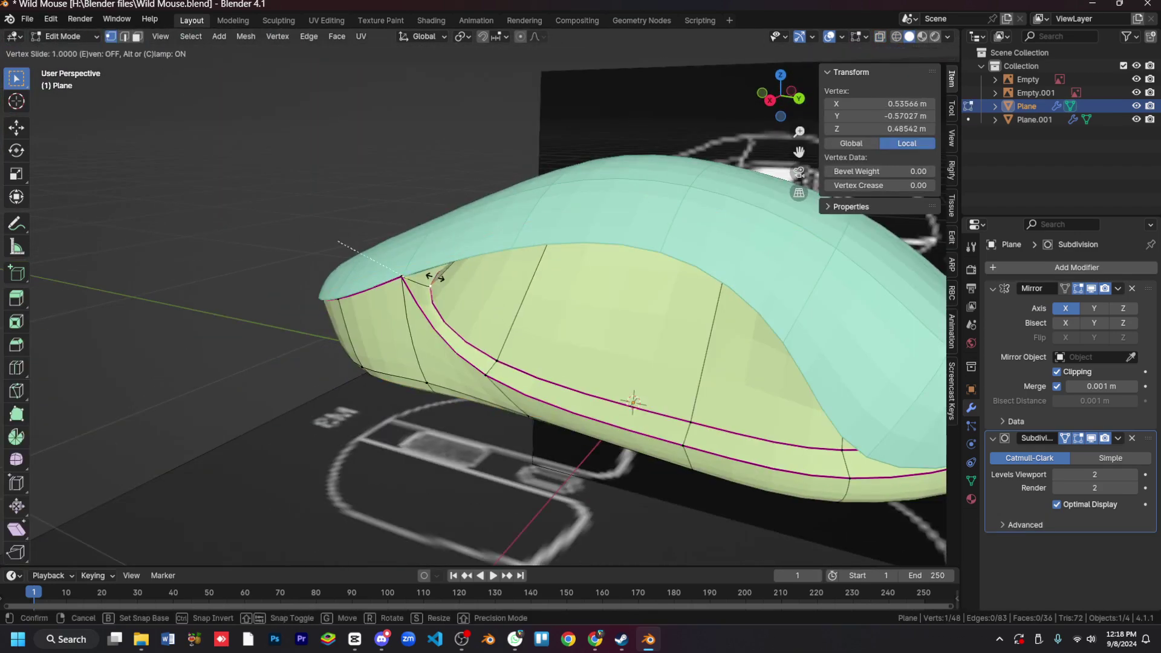
{"action": "left_click", "coordinate": [434, 277]}
{"action": "key", "text": "Tab"}
Step: Apply Shade Smooth by Angle to the yellow side shell
{"action": "key", "text": "n"}
{"action": "right_click", "coordinate": [518, 368]}
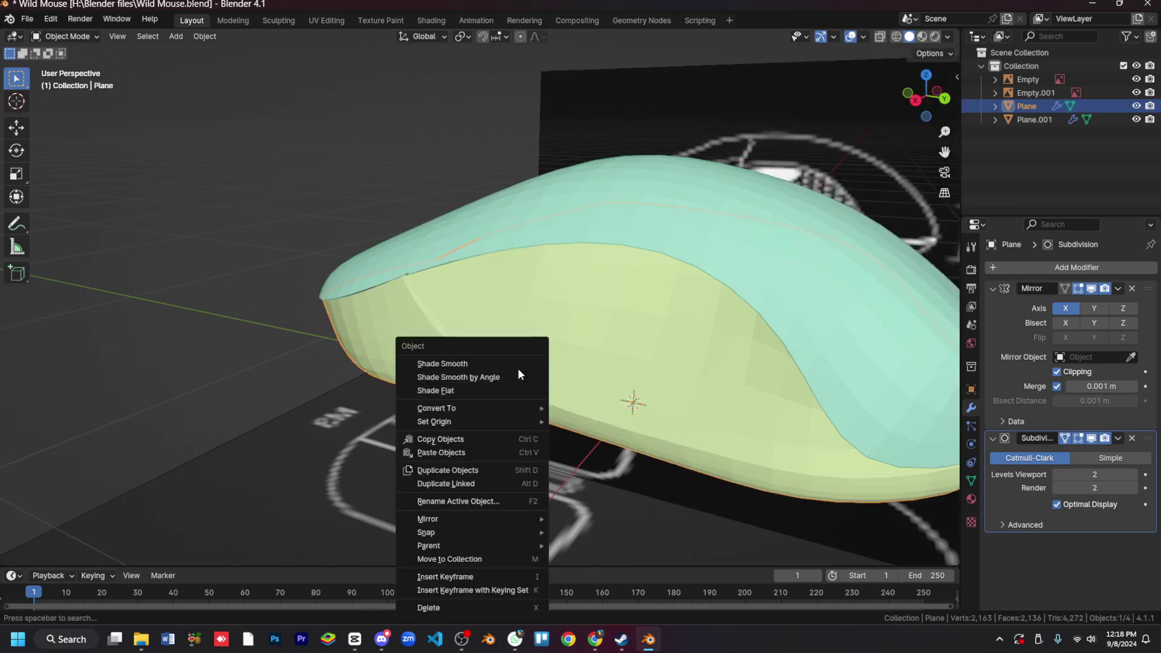
{"action": "left_click", "coordinate": [518, 375]}
{"action": "middle_click_drag", "start_coordinate": [518, 375], "coordinate": [678, 304]}
Step: Move the side shell's selected edge loop 0.15026 m along X in Edit Mode
{"action": "key", "text": "Tab"}
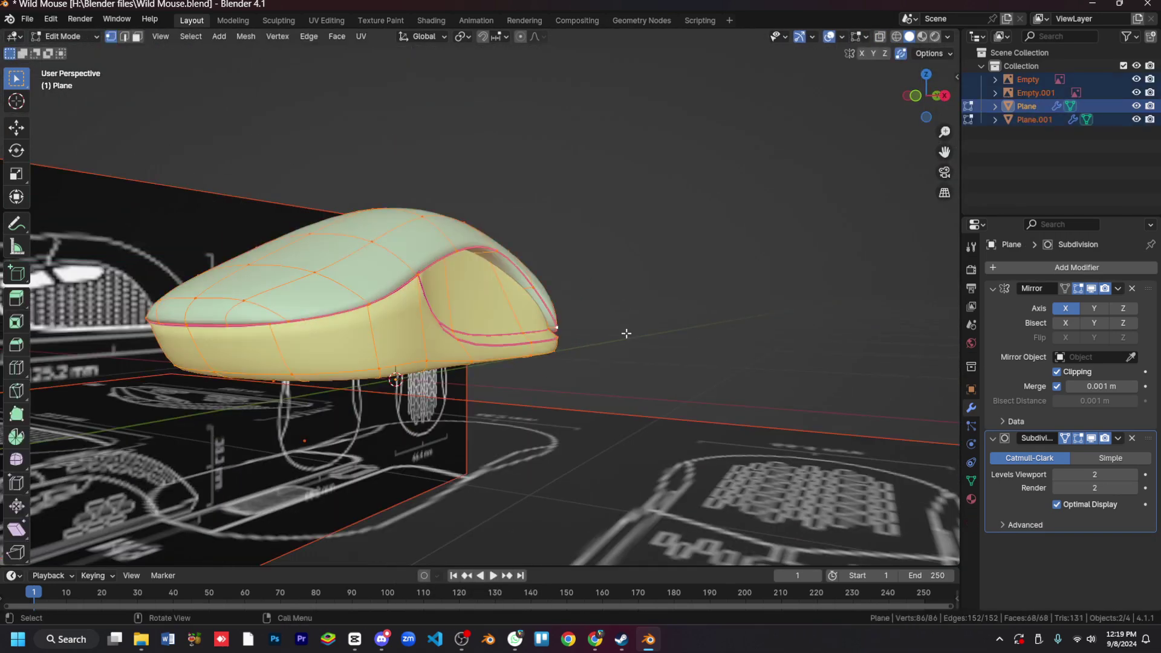
{"action": "right_click", "coordinate": [626, 333]}
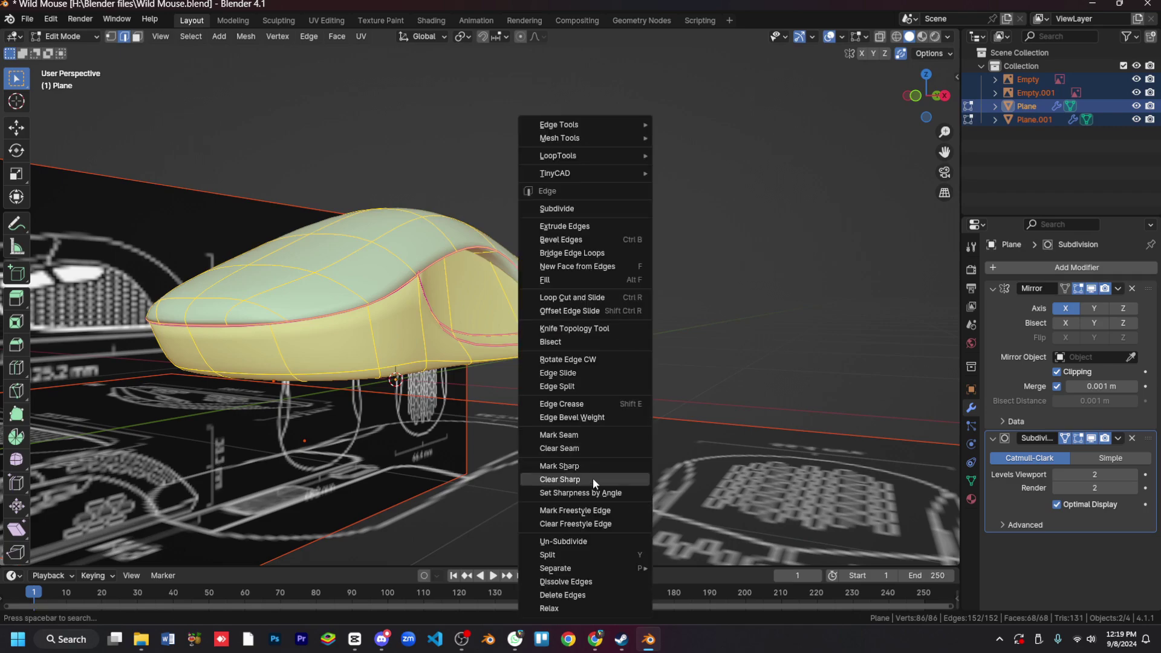
{"action": "left_click", "coordinate": [593, 478]}
{"action": "key", "text": "Tab"}
{"action": "middle_click_drag", "start_coordinate": [756, 322], "coordinate": [746, 322]}
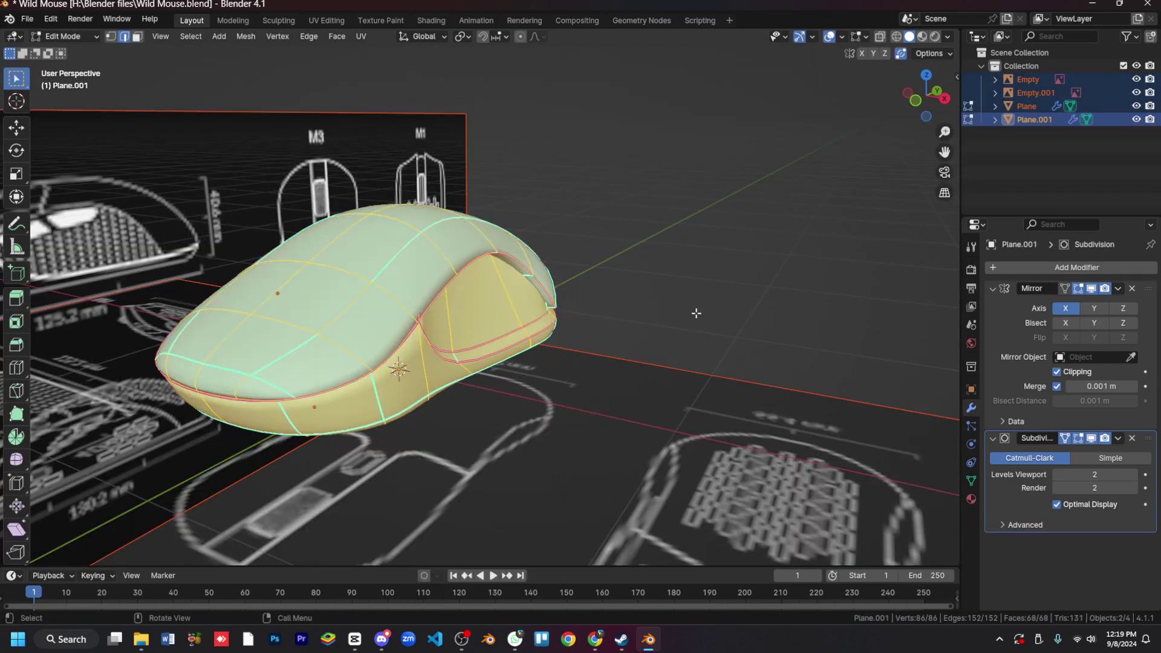
{"action": "left_click", "coordinate": [437, 331]}
{"action": "key", "text": "Tab"}
{"action": "key", "text": "g"}
{"action": "key", "text": "x"}
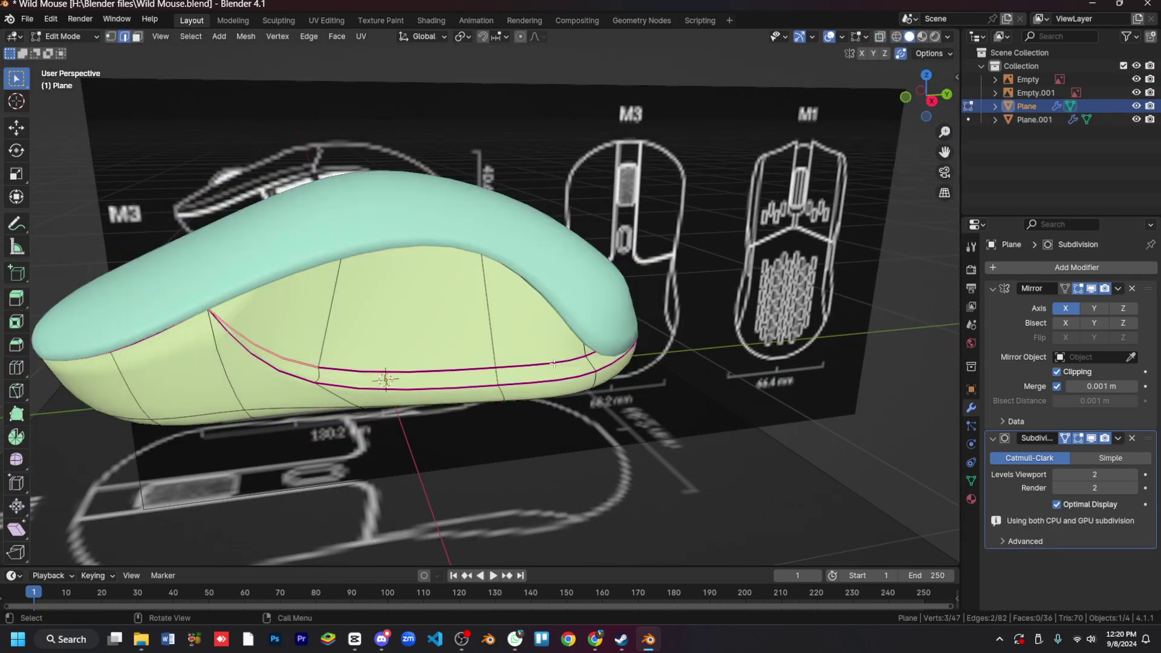
Step: Bevel the side shell's creased edge loop in Local View
{"action": "left_click", "coordinate": [554, 364], "text": "ctrl"}
{"action": "key", "text": "n"}
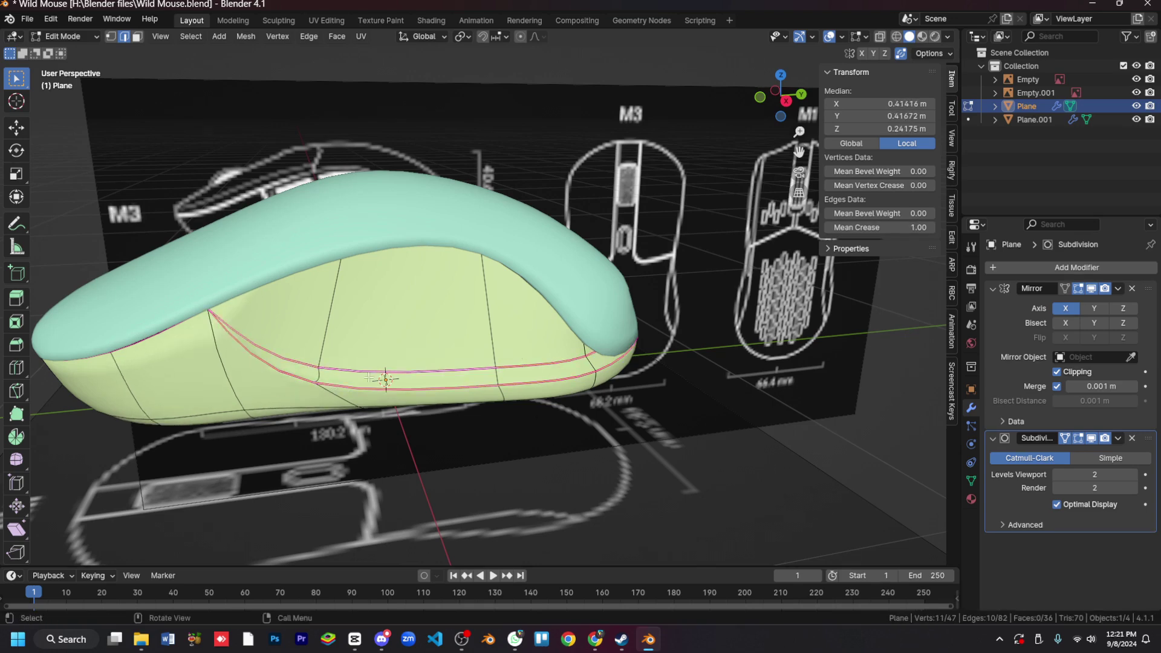
{"action": "key", "text": "KP_Divide"}
{"action": "middle_click_drag", "start_coordinate": [529, 384], "coordinate": [529, 387]}
{"action": "key", "text": "ctrl+b"}
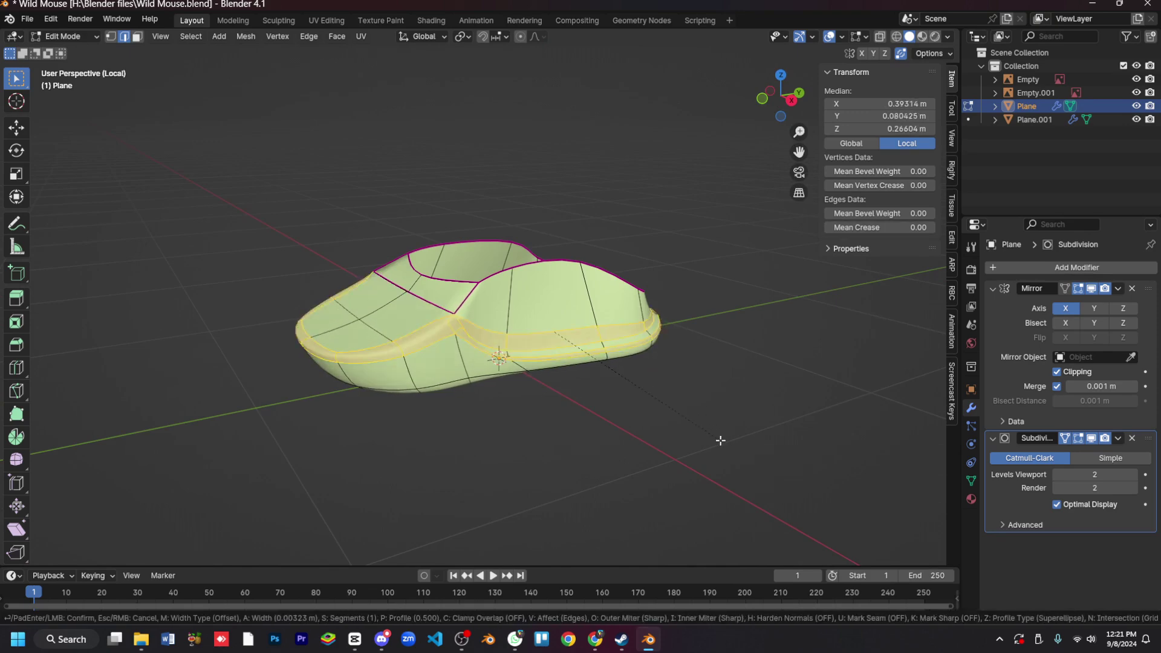
{"action": "key", "text": "Escape"}
Step: Bevel the side shell's top edge loop to add support loops
{"action": "key", "text": "KP_Divide"}
{"action": "key", "text": "1"}
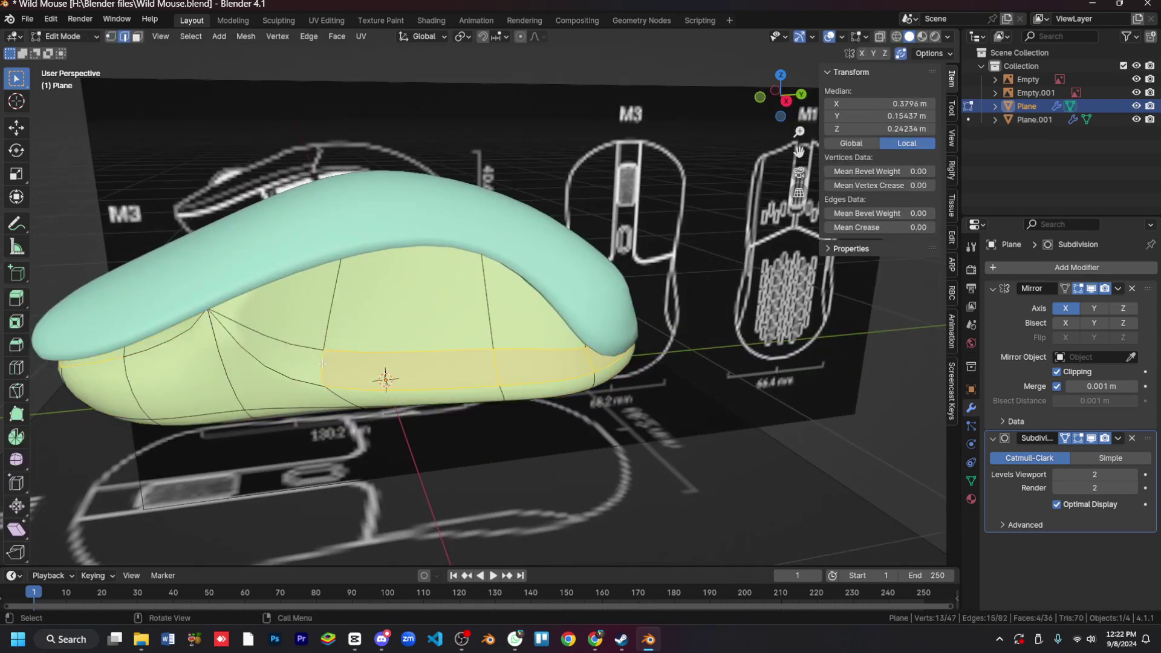
{"action": "left_click", "coordinate": [202, 321], "text": "alt"}
{"action": "key", "text": "KP_Divide"}
{"action": "key", "text": "n"}
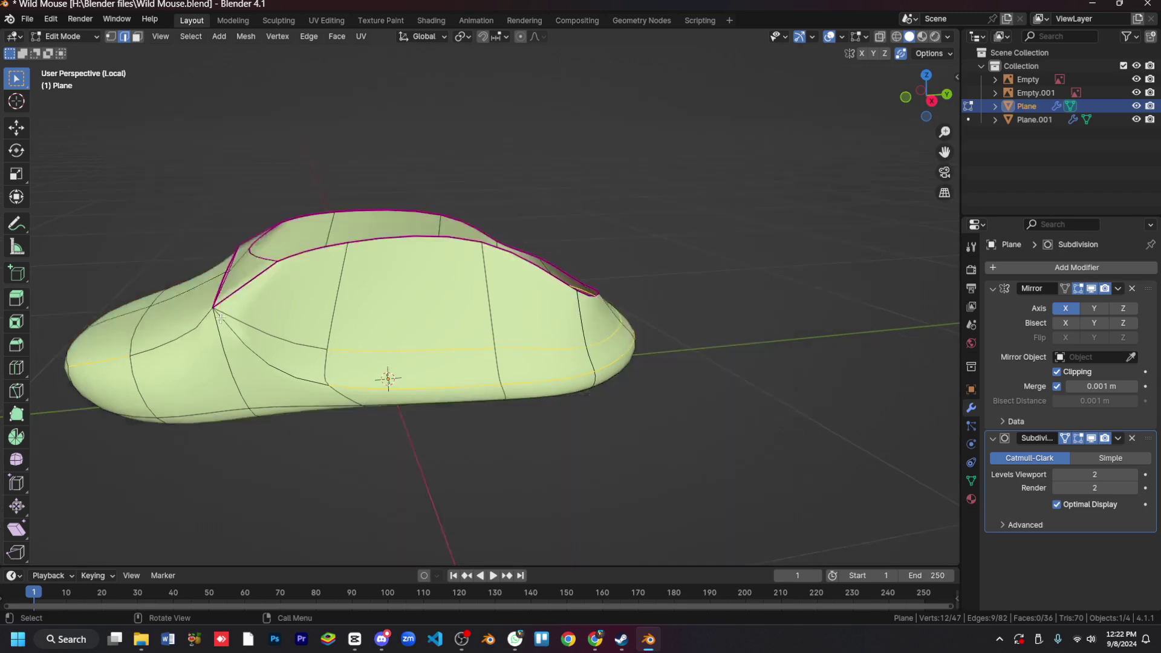
{"action": "left_click", "coordinate": [376, 328]}
Step: Switch editing to the teal top shell, Plane.001
{"action": "key", "text": "1"}
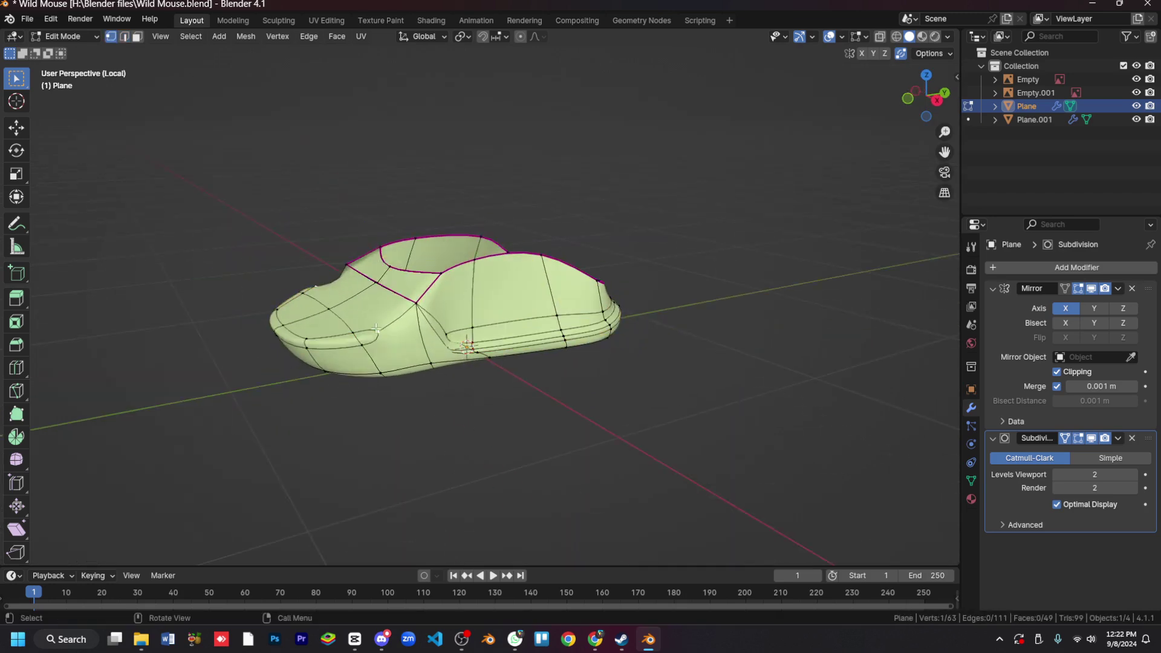
{"action": "key", "text": "Escape"}
{"action": "key", "text": "KP_Divide"}
{"action": "key", "text": "alt+q"}
Step: Set the teal top shell's rim crease to 0.86 and bevel the rim
{"action": "key", "text": "KP_Divide"}
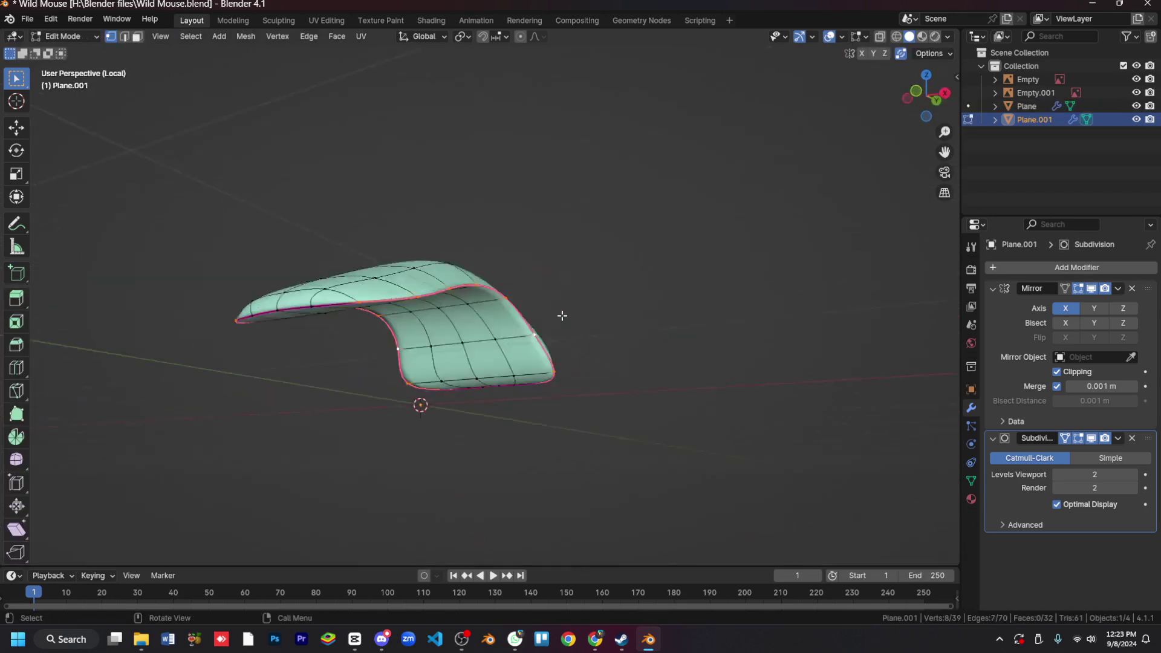
{"action": "left_click", "coordinate": [701, 331], "text": "shift"}
{"action": "key", "text": "KP_Divide"}
{"action": "key", "text": "n"}
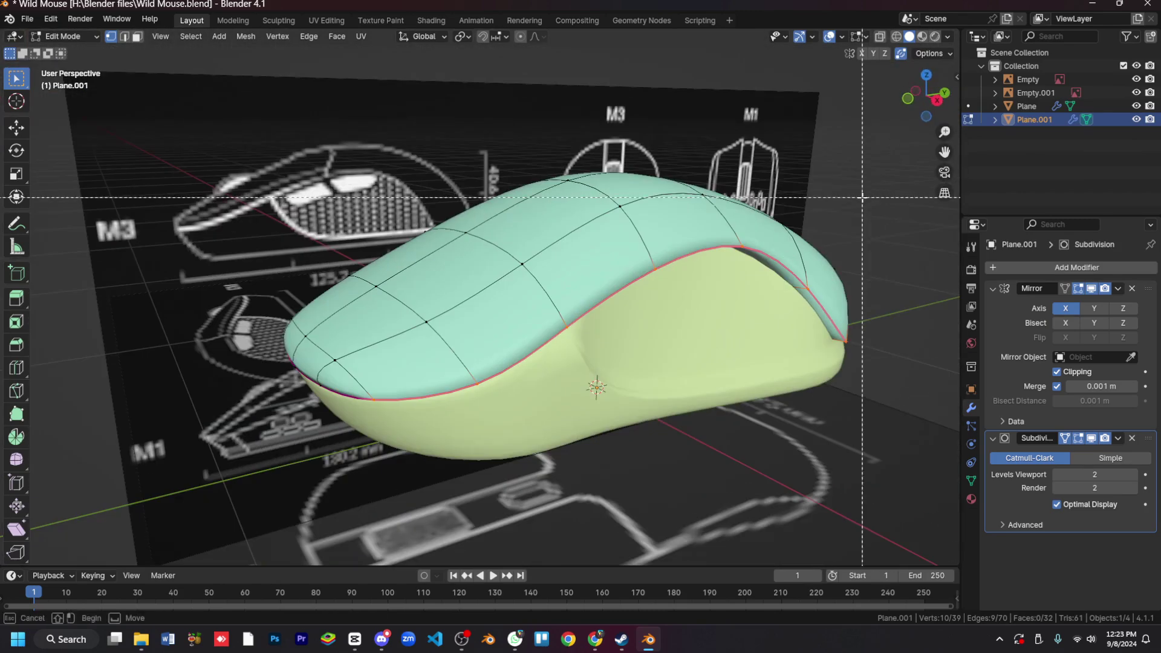
{"action": "left_click_drag", "start_coordinate": [880, 228], "coordinate": [919, 227]}
{"action": "middle_click_drag", "start_coordinate": [786, 387], "coordinate": [837, 399]}
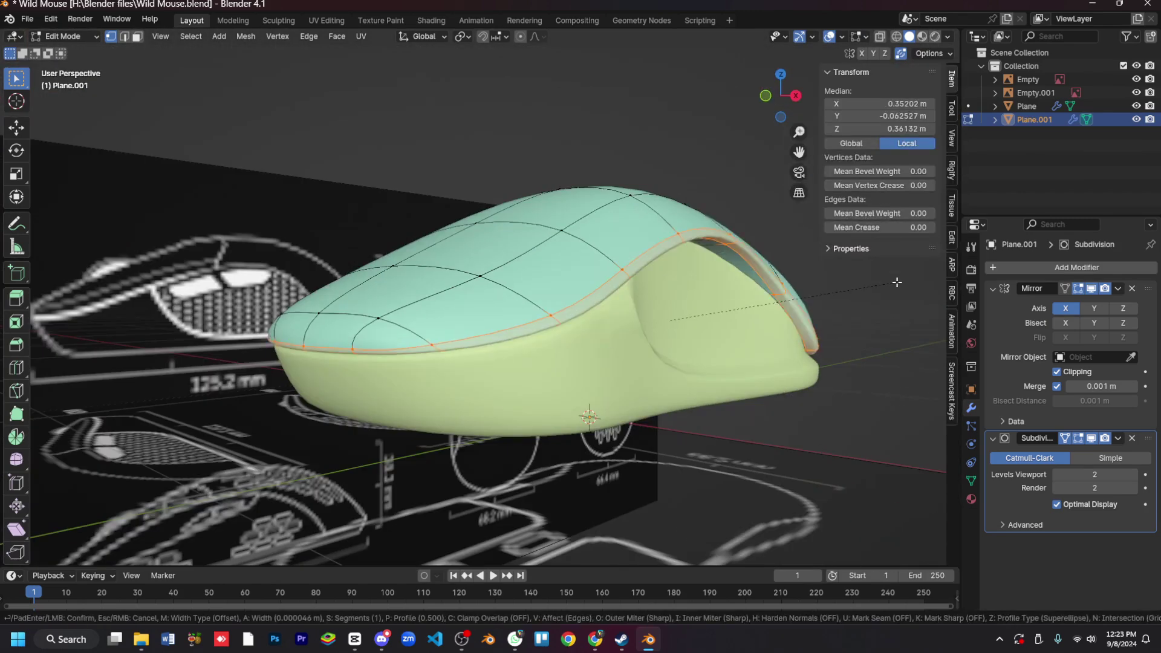
{"action": "left_click", "coordinate": [900, 301]}
Step: Nudge the side shell's edges −0.027086 m on X, then along Y
{"action": "middle_click_drag", "start_coordinate": [900, 301], "coordinate": [702, 248]}
{"action": "key", "text": "n"}
{"action": "key", "text": "alt+q"}
{"action": "key", "text": "g"}
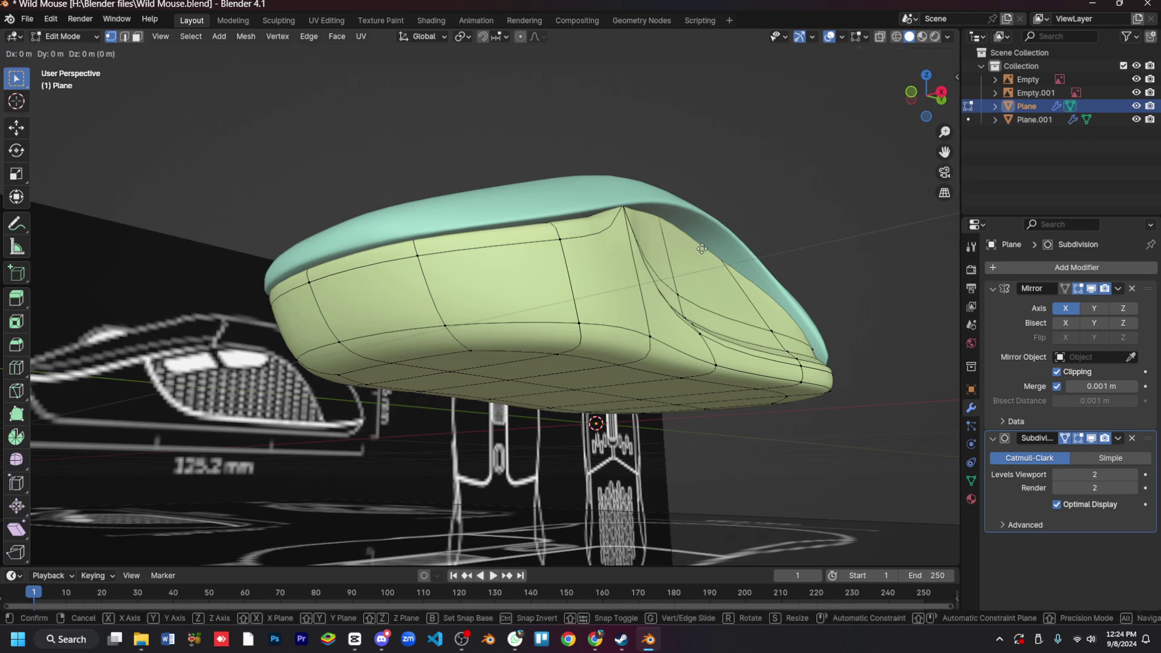
{"action": "left_click", "coordinate": [733, 258]}
{"action": "key", "text": "KP_3"}
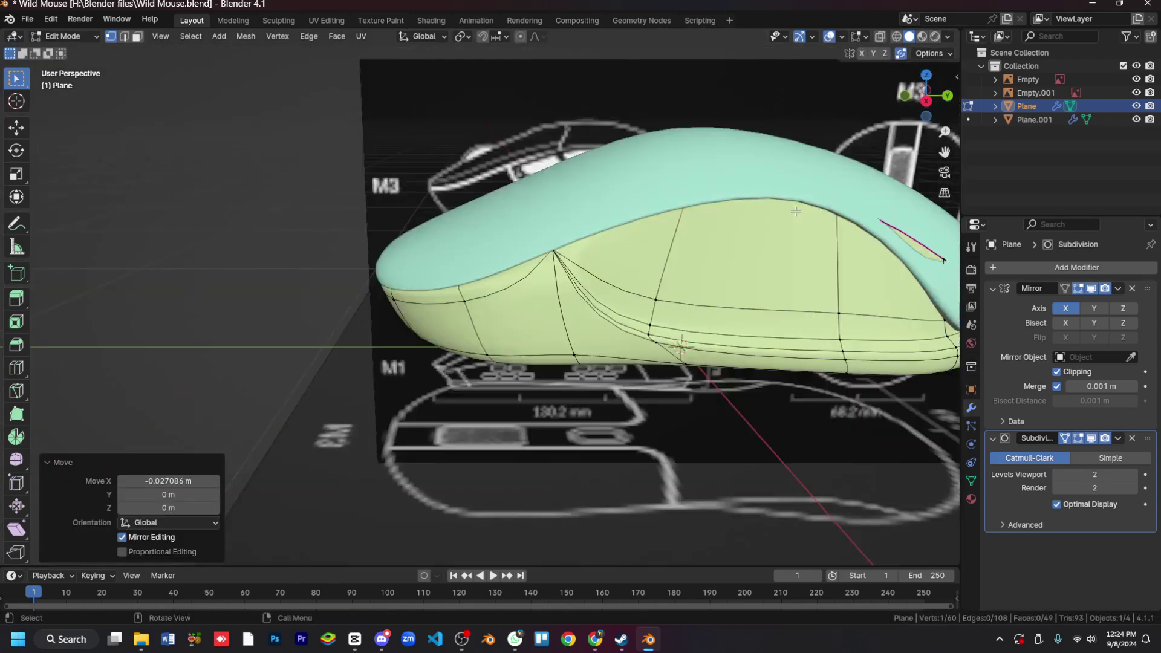
{"action": "key", "text": "g"}
{"action": "key", "text": "y"}
{"action": "middle_click_drag", "start_coordinate": [783, 265], "coordinate": [849, 324]}
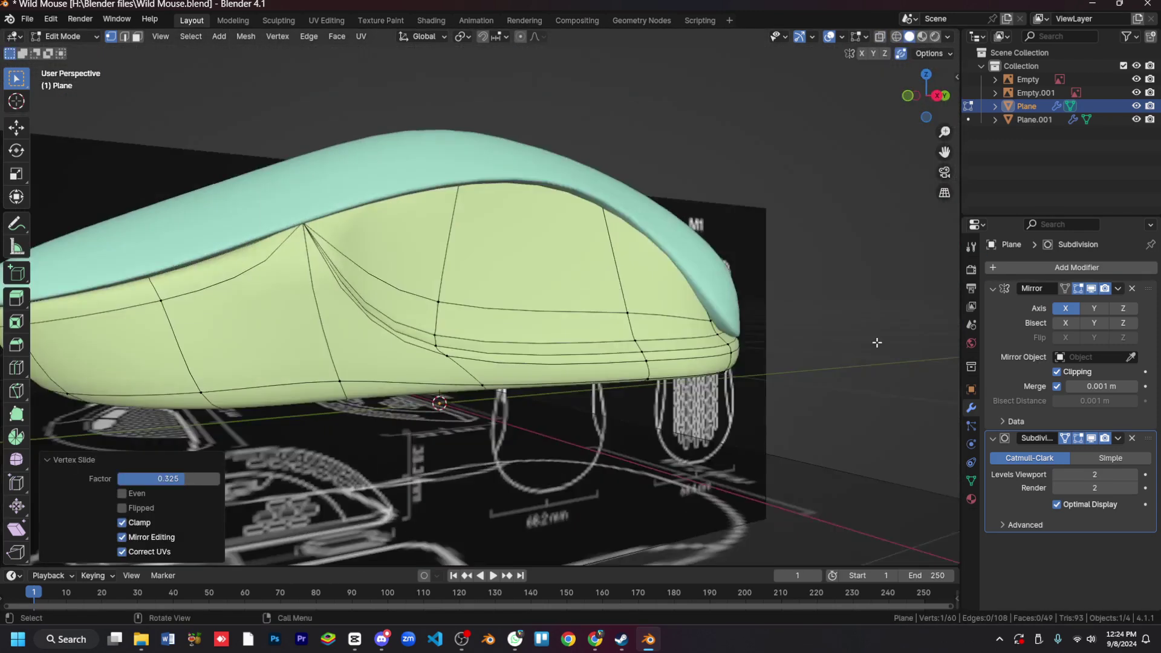
Step: Raise Plane.001's viewport subdivision to level 3
{"action": "key", "text": "Tab"}
{"action": "key", "text": "Tab"}
{"action": "key", "text": "n"}
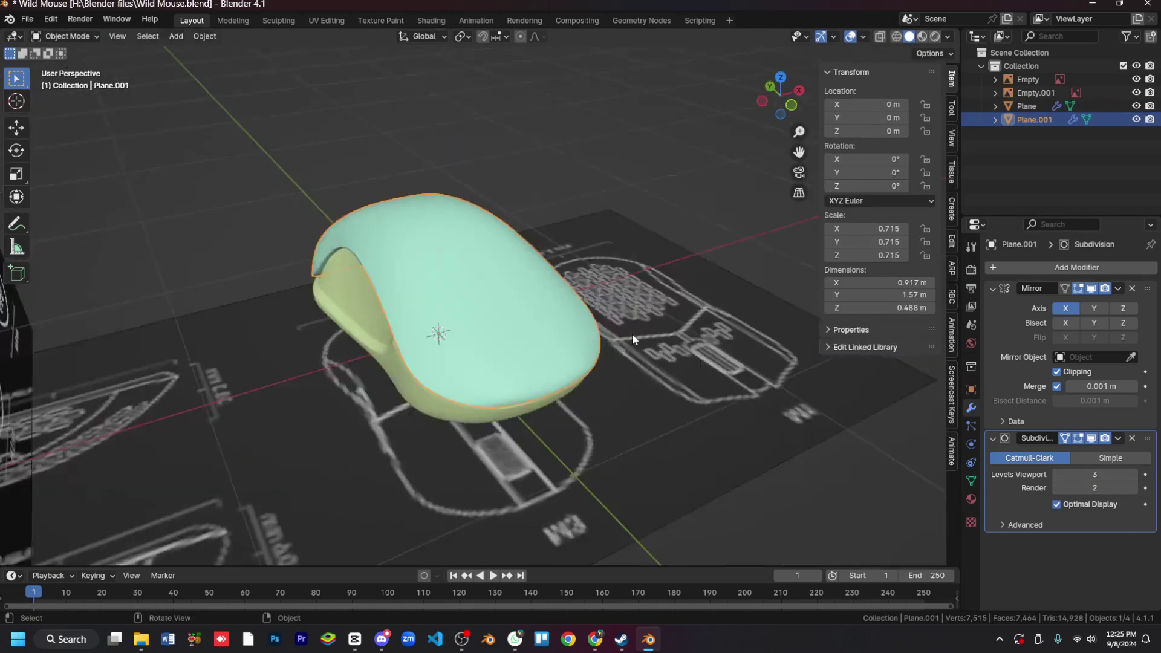
{"action": "middle_click_drag", "start_coordinate": [632, 333], "coordinate": [632, 334]}
{"action": "key", "text": "ctrl+3"}
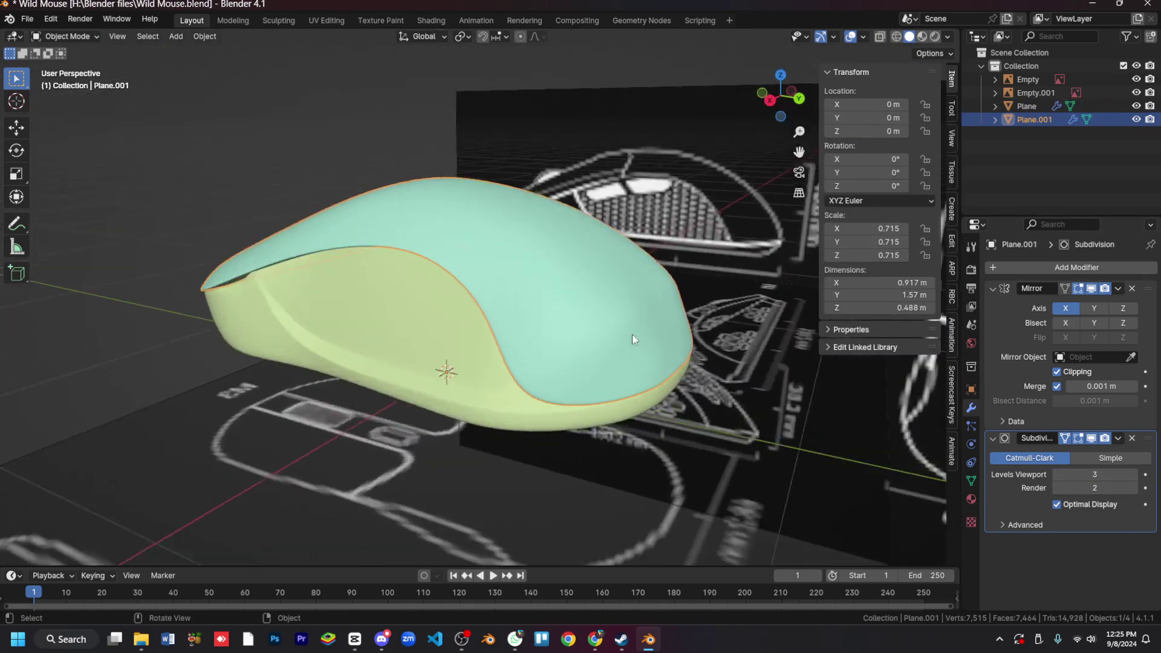
Step: Edit the teal top shell, viewing it from above with X-ray on
{"action": "key", "text": "Tab"}
{"action": "left_click", "coordinate": [506, 369]}
{"action": "key", "text": "g"}
{"action": "right_click", "coordinate": [562, 371]}
{"action": "middle_click_drag", "start_coordinate": [563, 371], "coordinate": [524, 376]}
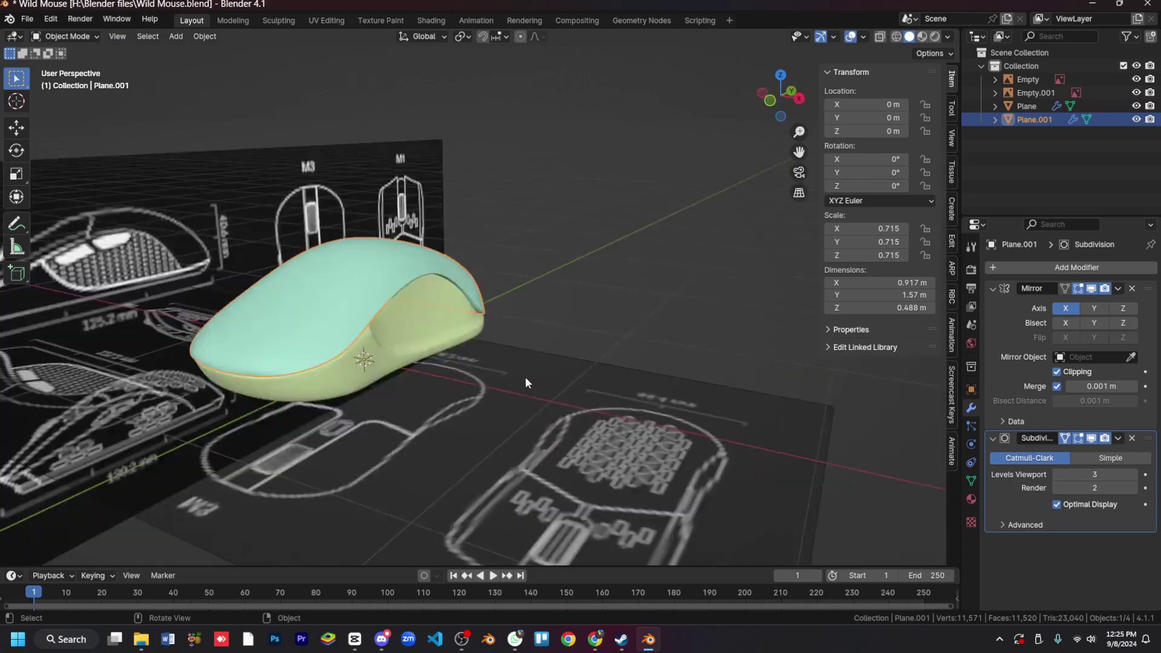
{"action": "key", "text": "KP_7"}
{"action": "key", "text": "alt+z"}
{"action": "key", "text": "alt+z"}
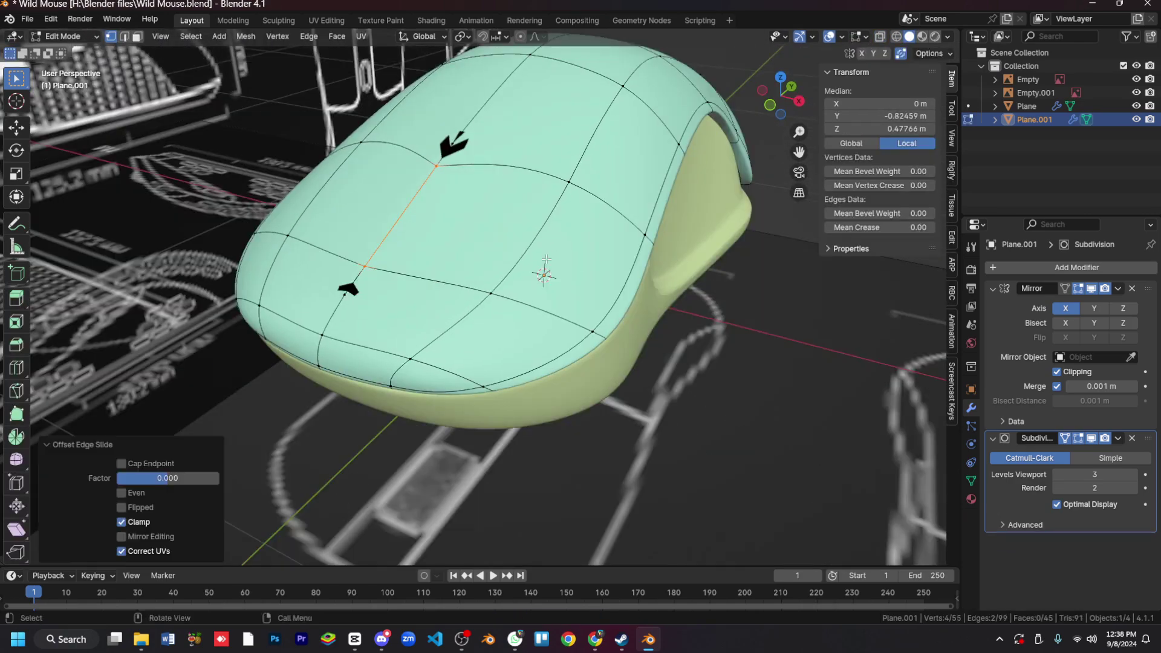
Step: Move the top shell's centre edge −0.18785 m along X in top view
{"action": "key", "text": "alt+z"}
{"action": "key", "text": "alt+z"}
{"action": "key", "text": "KP_7"}
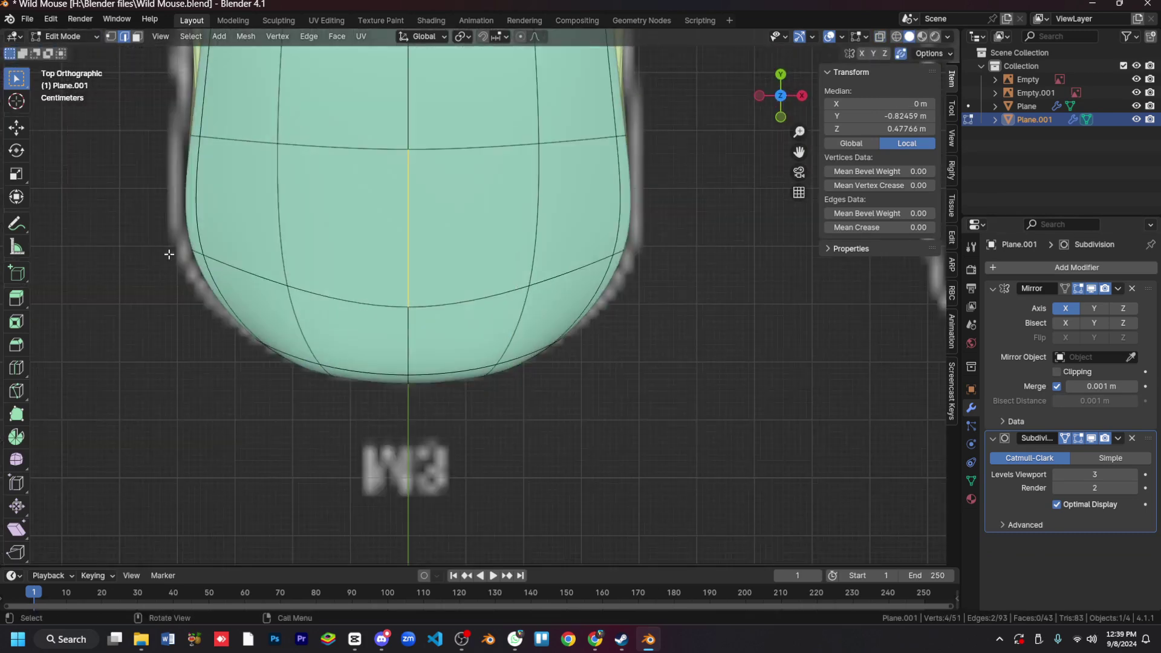
{"action": "key", "text": "alt+z"}
{"action": "key", "text": "g"}
{"action": "key", "text": "x"}
{"action": "left_click", "coordinate": [351, 272]}
{"action": "key", "text": "alt+z"}
{"action": "middle_click_drag", "start_coordinate": [351, 273], "coordinate": [527, 303]}
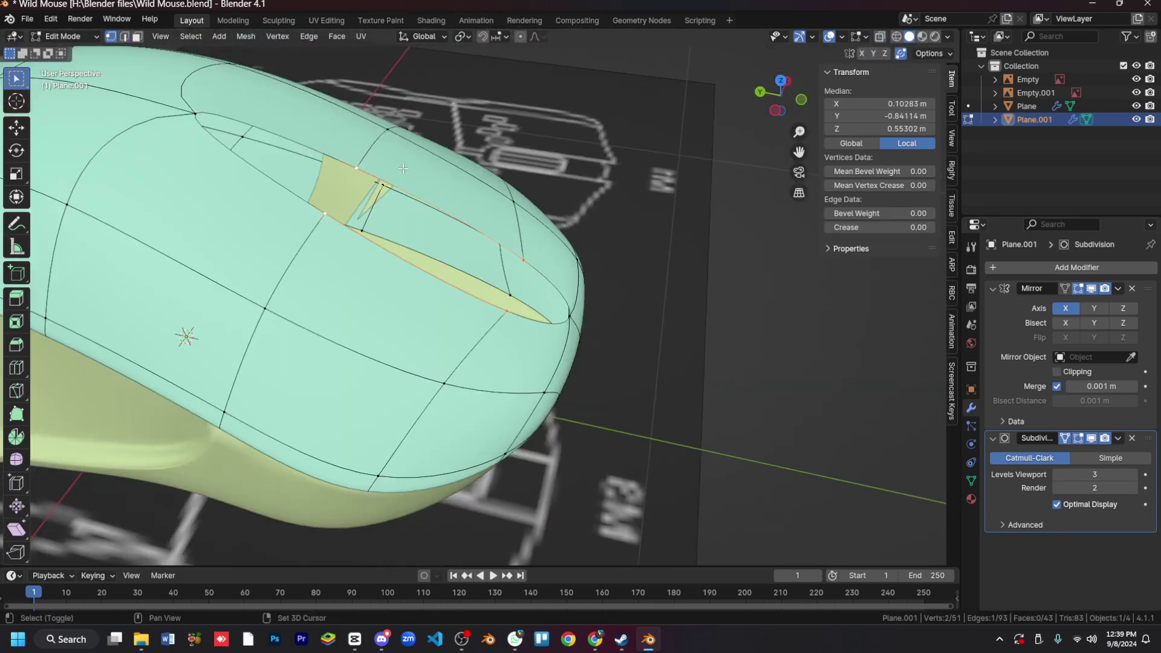
Step: Select the edges beside the centre slit and shift them along X
{"action": "key", "text": "2"}
{"action": "middle_click_drag", "start_coordinate": [404, 168], "coordinate": [496, 199]}
{"action": "left_click", "coordinate": [1057, 371]}
{"action": "key", "text": "g"}
{"action": "key", "text": "x"}
{"action": "left_click", "coordinate": [607, 375]}
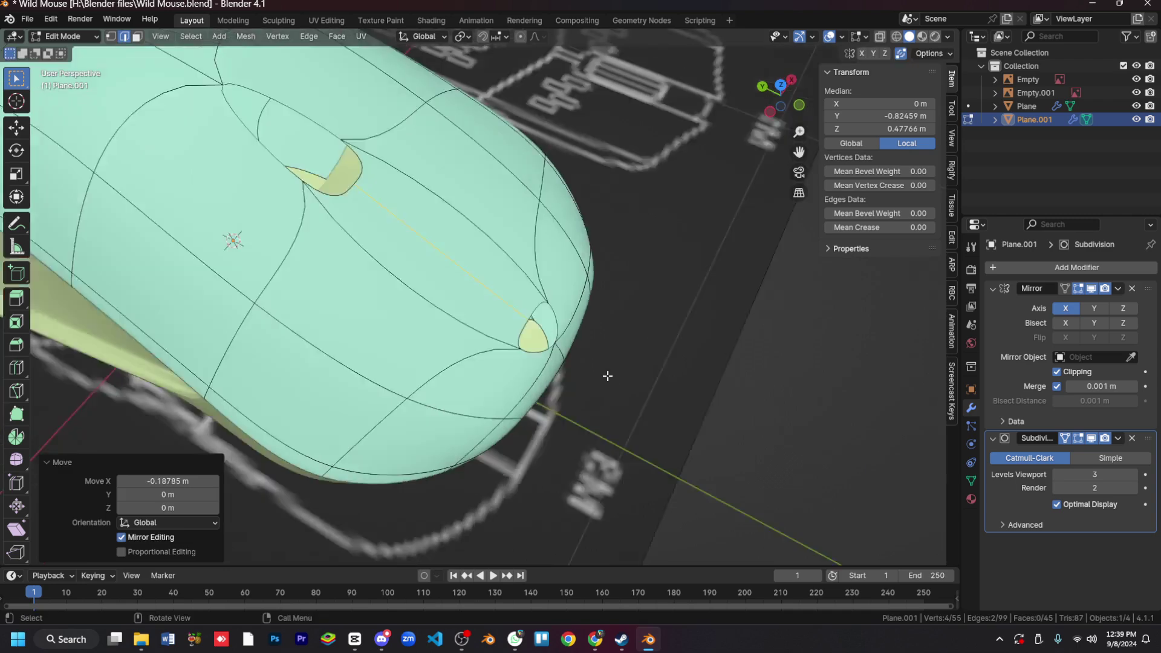
{"action": "mouse_move", "coordinate": [608, 376]}
{"action": "middle_mouse_down"}
{"action": "mouse_move", "coordinate": [544, 302]}
{"action": "mouse_move", "coordinate": [460, 387]}
{"action": "mouse_move", "coordinate": [361, 276]}
{"action": "middle_mouse_up"}
Step: Fill the opening near the front of the top shell with a face and inset it
{"action": "left_click", "coordinate": [448, 406], "text": "shift"}
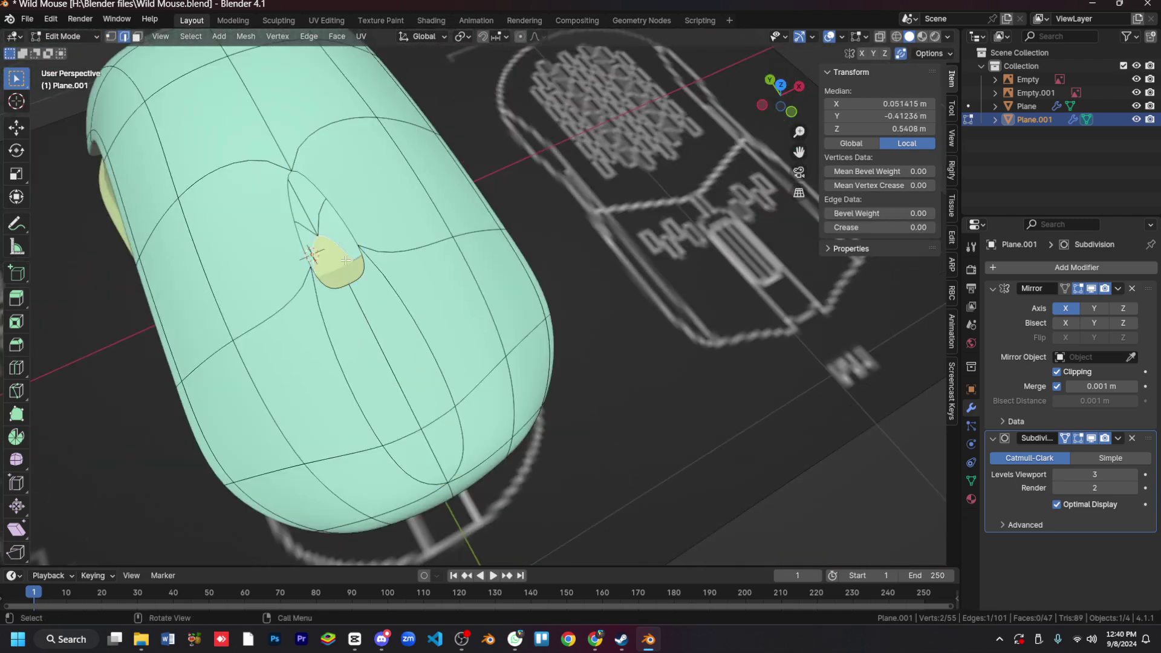
{"action": "key", "text": "alt+z"}
{"action": "key", "text": "f"}
{"action": "key", "text": "alt+z"}
{"action": "key", "text": "alt+z"}
{"action": "key", "text": "KP_7"}
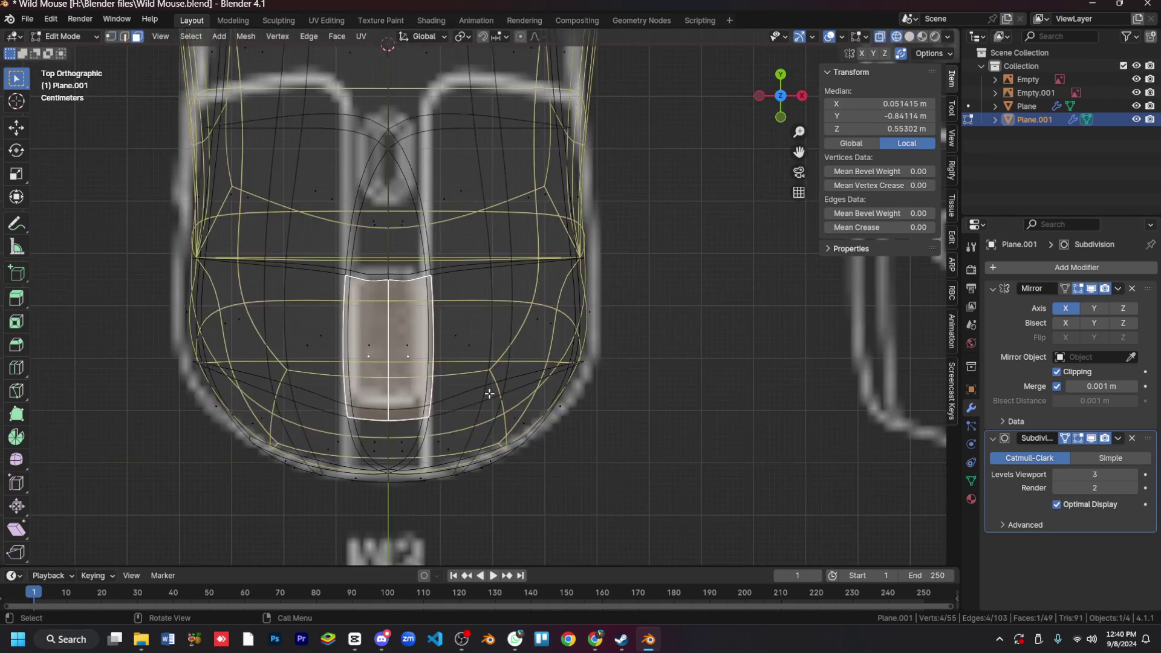
{"action": "key", "text": "i"}
{"action": "left_click", "coordinate": [526, 415]}
Step: Adjust the face selection around the slot and bridge the opening with new faces
{"action": "key", "text": "KP_3"}
{"action": "key", "text": "KP_7"}
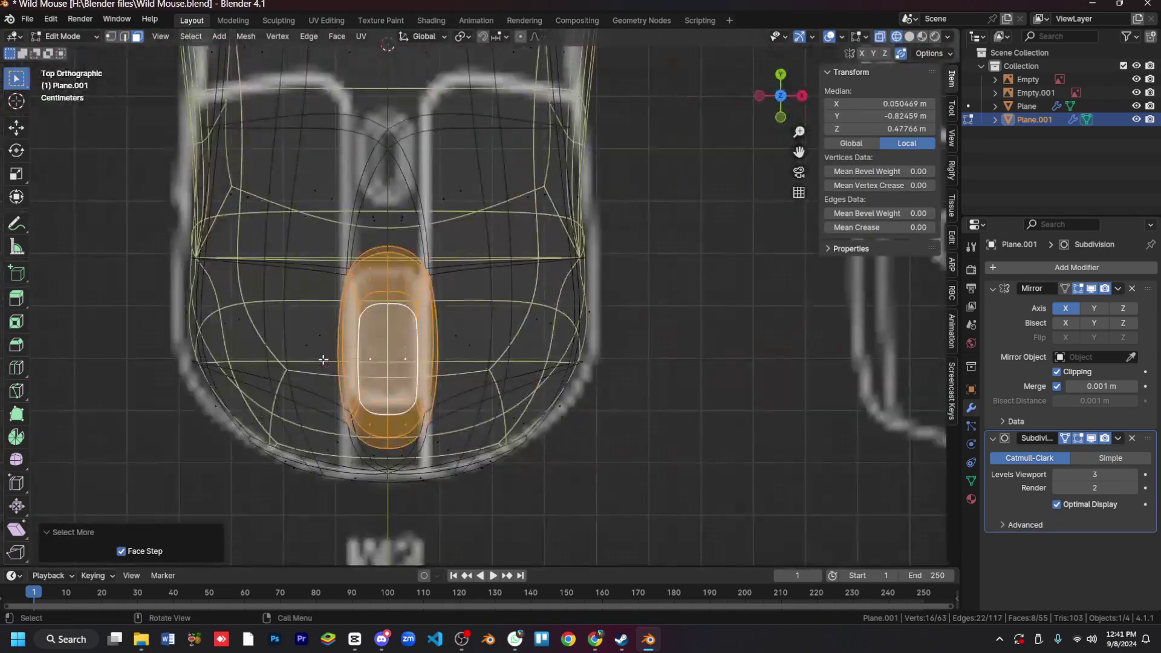
{"action": "key", "text": "KP_3"}
{"action": "key", "text": "KP_7"}
{"action": "left_click_drag", "start_coordinate": [399, 339], "coordinate": [402, 351]}
{"action": "key", "text": "ctrl+KP_Subtract"}
{"action": "key", "text": "KP_3"}
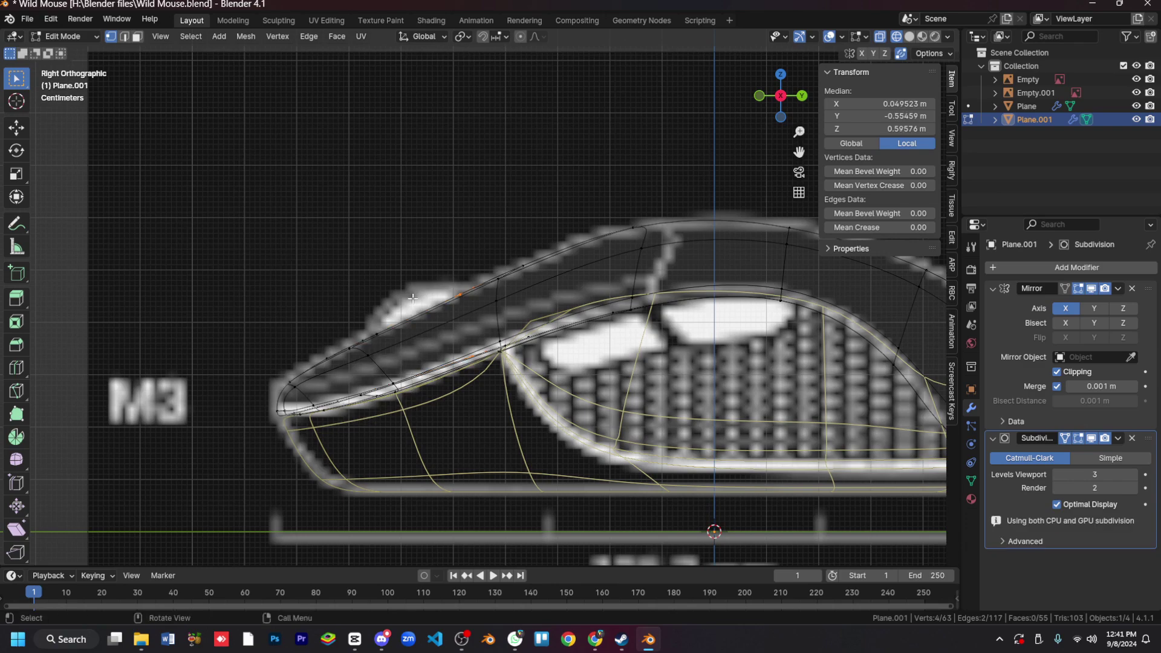
{"action": "key", "text": "3"}
{"action": "key", "text": "alt+z"}
{"action": "middle_click_drag", "start_coordinate": [413, 298], "coordinate": [639, 259]}
{"action": "key", "text": "alt+z"}
{"action": "key", "text": "alt+z"}
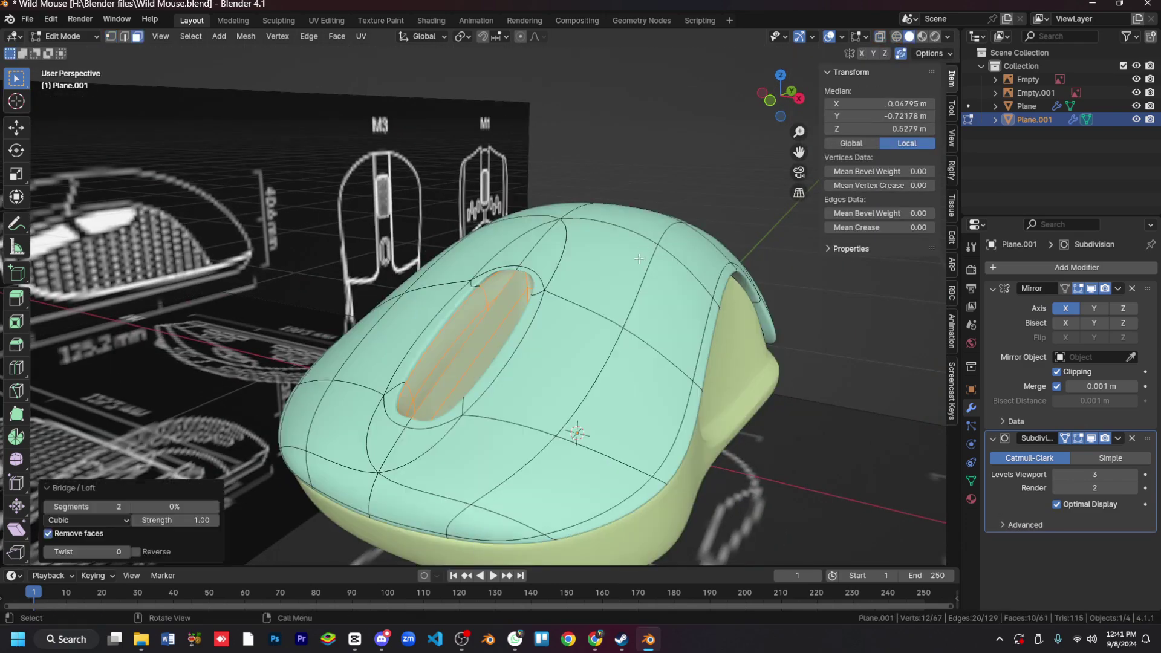
Step: Delete the two selected faces and dissolve the faces inside the slot in isolated view
{"action": "key", "text": "x"}
{"action": "key", "text": "Escape"}
{"action": "middle_click_drag", "start_coordinate": [489, 331], "coordinate": [482, 332]}
{"action": "right_click", "coordinate": [554, 423]}
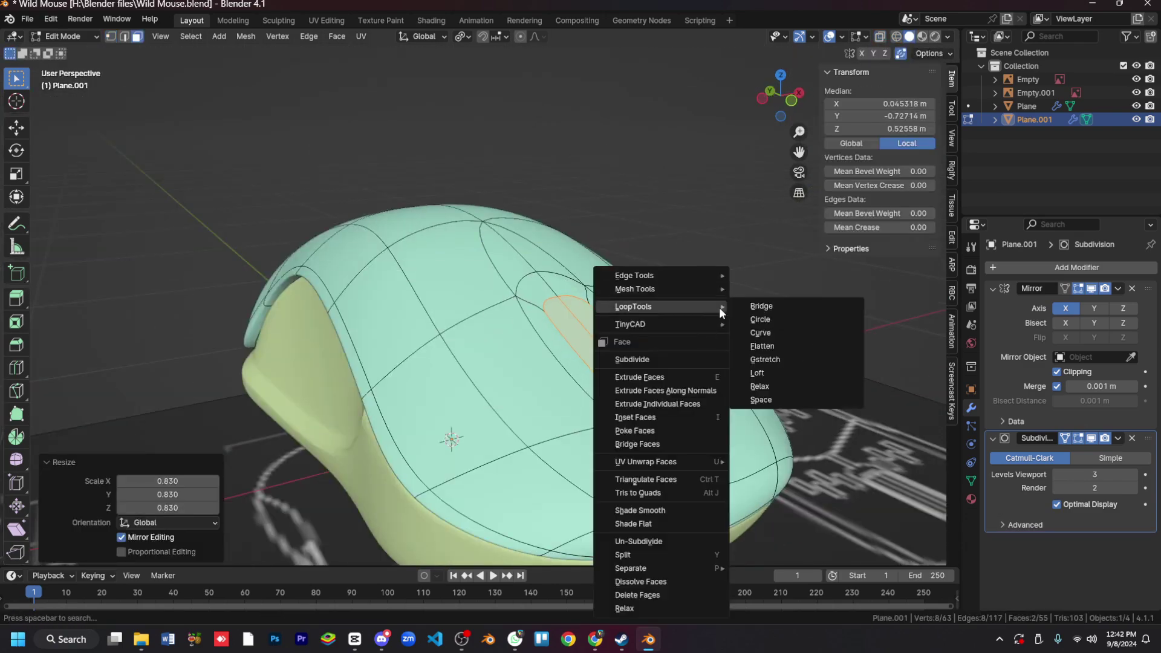
{"action": "key", "text": "Escape"}
{"action": "key", "text": "x"}
{"action": "key", "text": "f"}
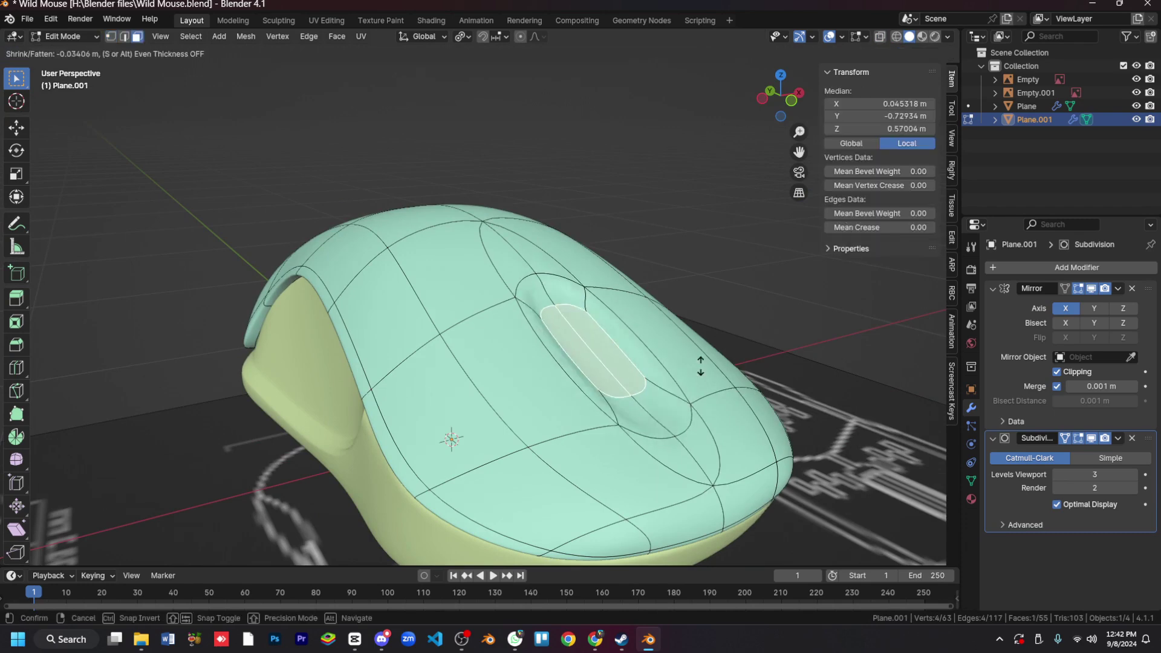
{"action": "key", "text": "KP_Divide"}
{"action": "key", "text": "x"}
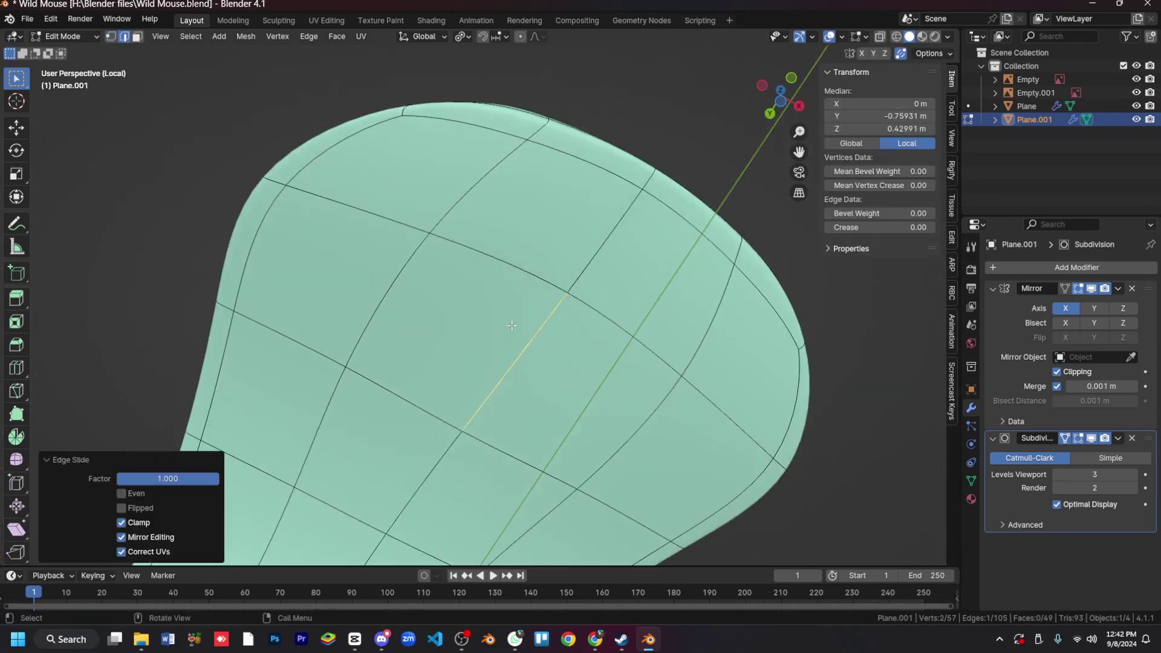
Step: Select the slot's inner edge loop and rotate it slightly in Normal orientation
{"action": "key", "text": "2"}
{"action": "left_click", "coordinate": [521, 291]}
{"action": "key", "text": "ctrl+b"}
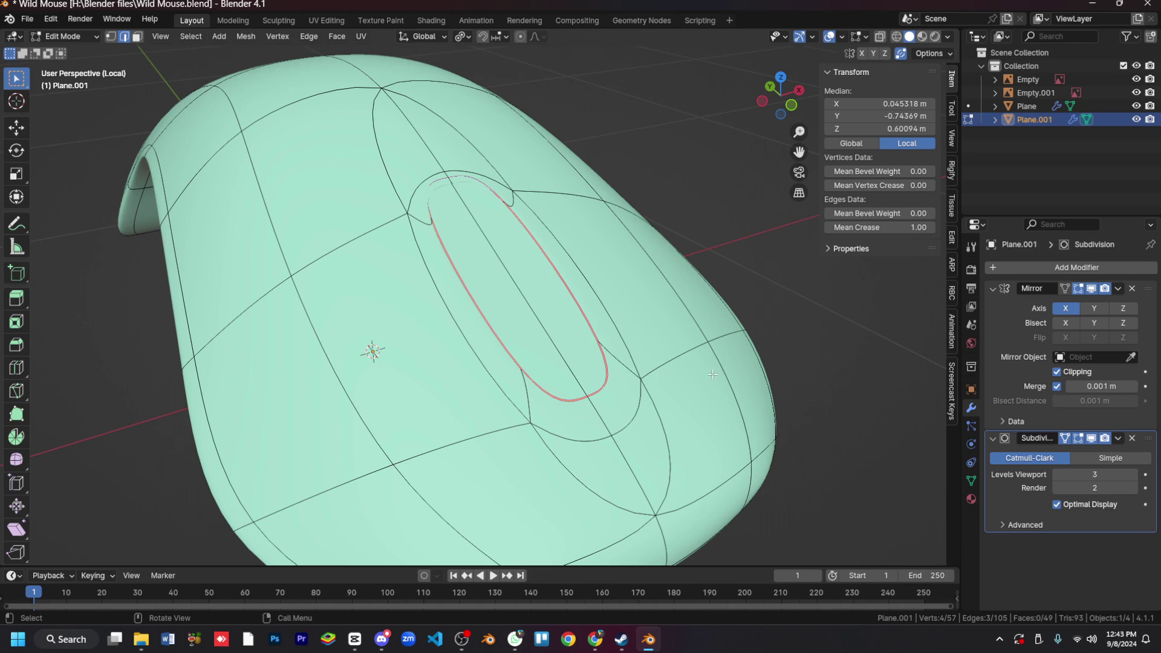
{"action": "key", "text": "comma"}
{"action": "left_click", "coordinate": [661, 443]}
{"action": "key", "text": "r"}
{"action": "left_click", "coordinate": [674, 360]}
Step: Sink the slot loop along its normal into the shell and exit the isolated view
{"action": "mouse_move", "coordinate": [674, 360]}
{"action": "middle_mouse_down"}
{"action": "mouse_move", "coordinate": [722, 318]}
{"action": "mouse_move", "coordinate": [545, 290]}
{"action": "middle_mouse_up"}
{"action": "key", "text": "KP_1"}
{"action": "key", "text": "KP_3"}
{"action": "key", "text": "g"}
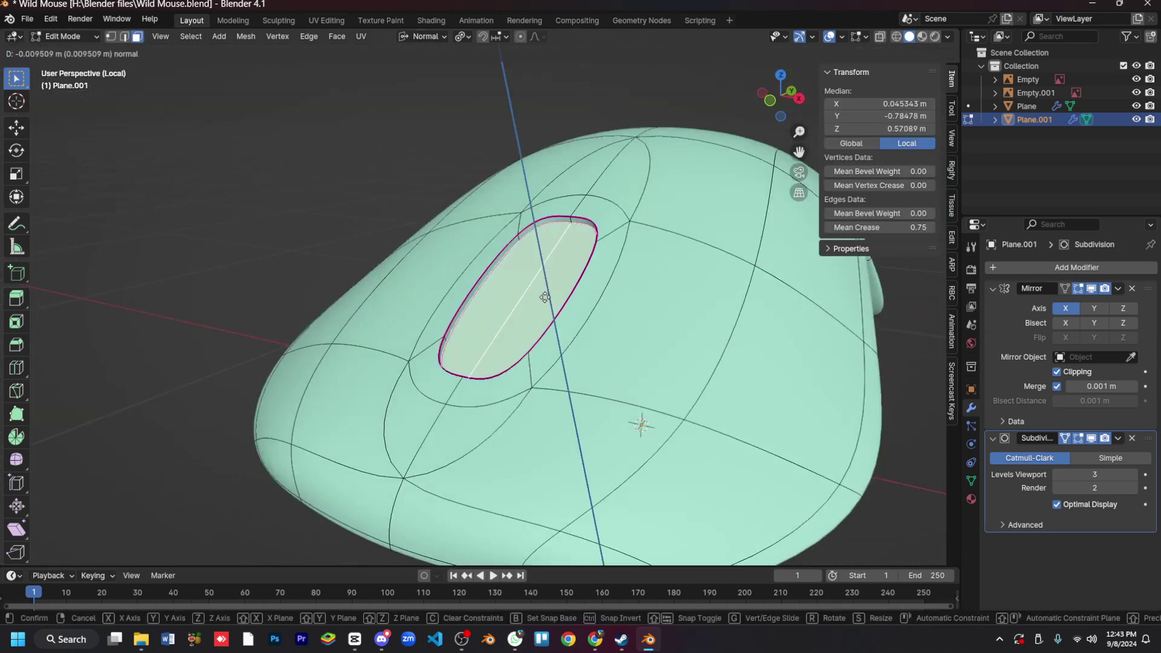
{"action": "mouse_move", "coordinate": [801, 357]}
{"action": "middle_mouse_down"}
{"action": "mouse_move", "coordinate": [517, 304]}
{"action": "mouse_move", "coordinate": [526, 435]}
{"action": "middle_mouse_up"}
{"action": "left_click", "coordinate": [531, 340], "text": "shift"}
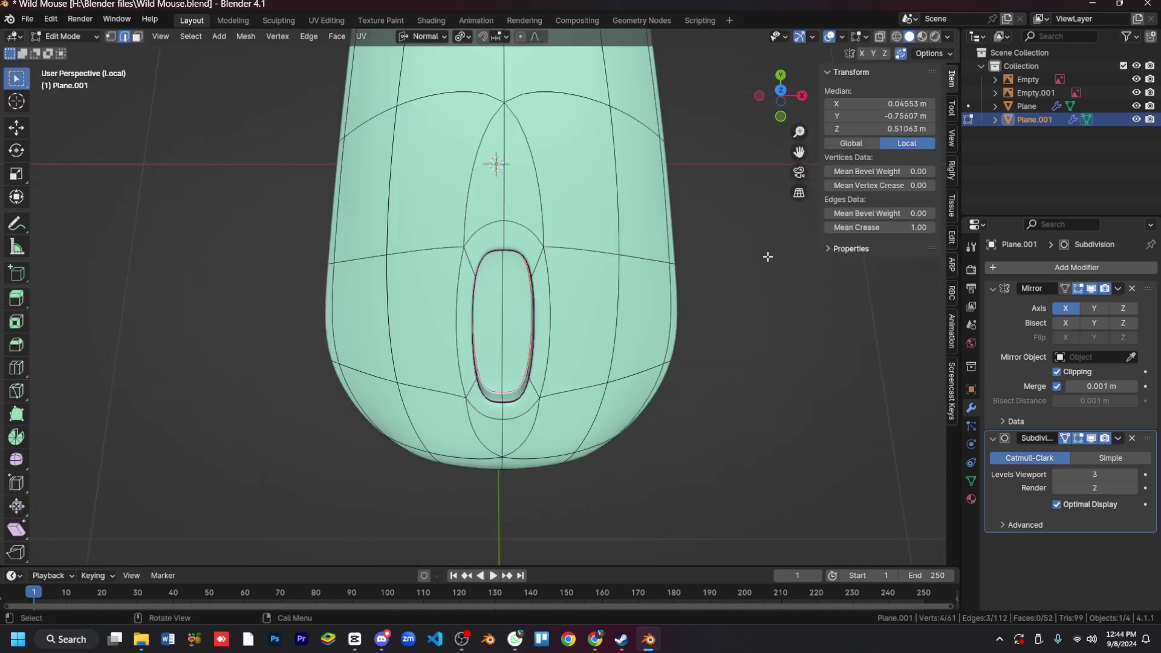
{"action": "key", "text": "Tab"}
{"action": "key", "text": "KP_Divide"}
{"action": "key", "text": "KP_3"}
Step: Add a circle mesh rotated 90° on Y and place it in the top slot
{"action": "key", "text": "shift+a"}
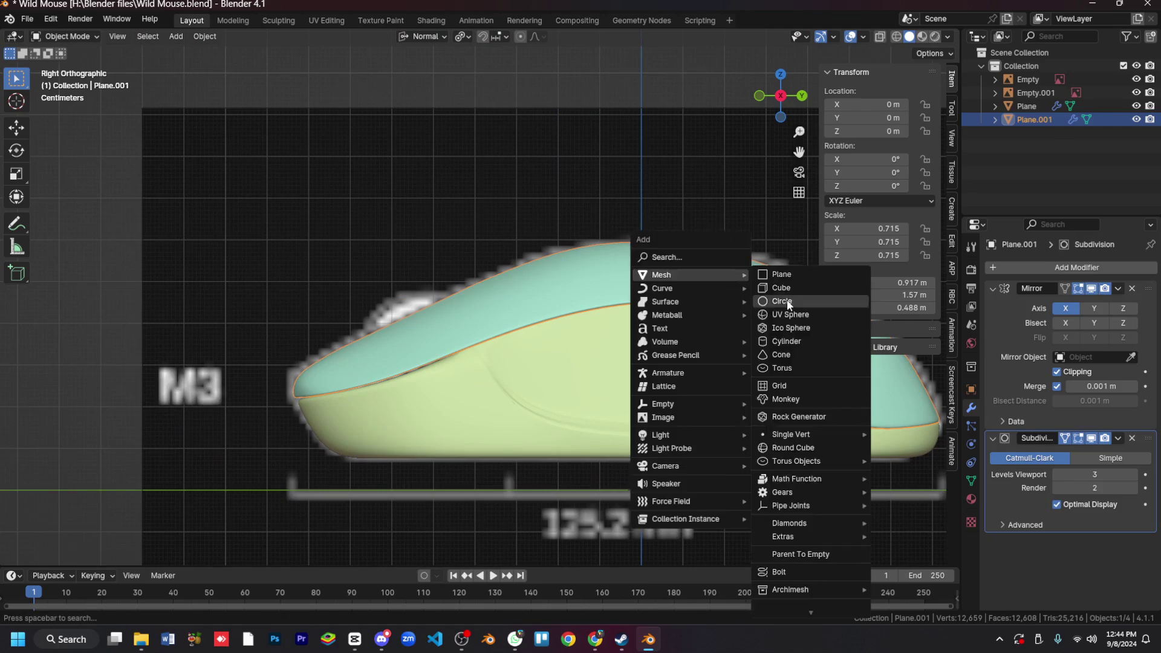
{"action": "left_click", "coordinate": [784, 301]}
{"action": "type", "text": "y90"}
{"action": "key", "text": "Return"}
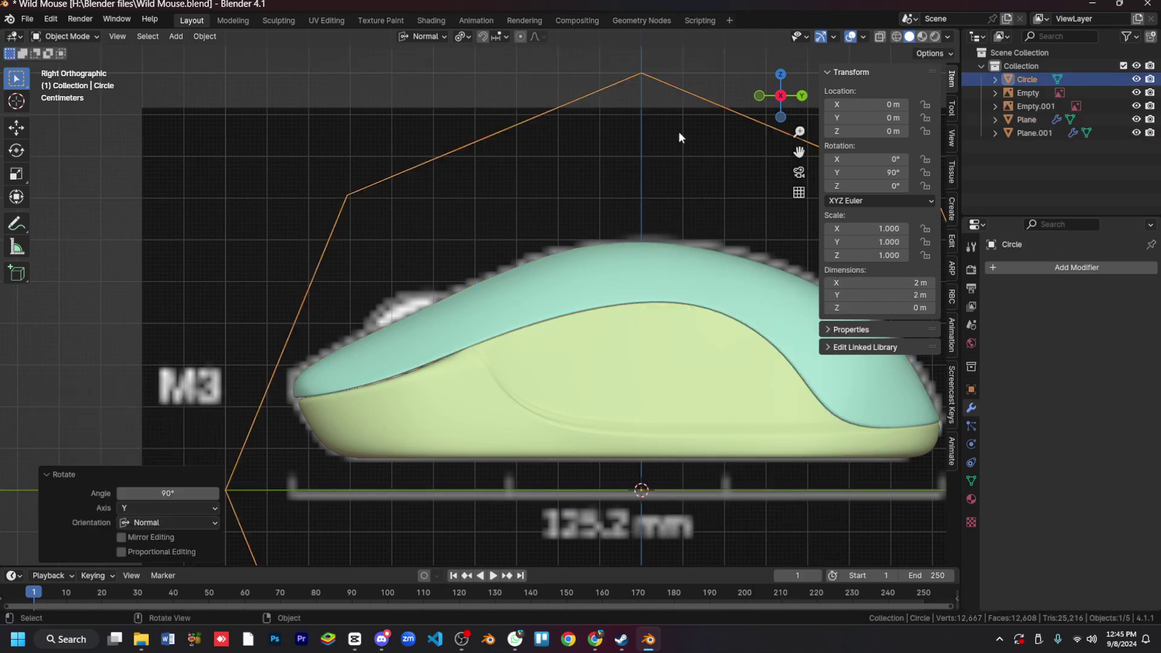
{"action": "left_click", "coordinate": [500, 267]}
Step: Fill the circle with a face, then scale and position it within the slot
{"action": "key", "text": "KP_7"}
{"action": "mouse_move", "coordinate": [517, 357]}
{"action": "middle_mouse_down"}
{"action": "mouse_move", "coordinate": [516, 425]}
{"action": "mouse_move", "coordinate": [497, 409]}
{"action": "middle_mouse_up"}
{"action": "key", "text": "Tab"}
{"action": "key", "text": "f"}
{"action": "key", "text": "s"}
{"action": "left_click", "coordinate": [527, 431]}
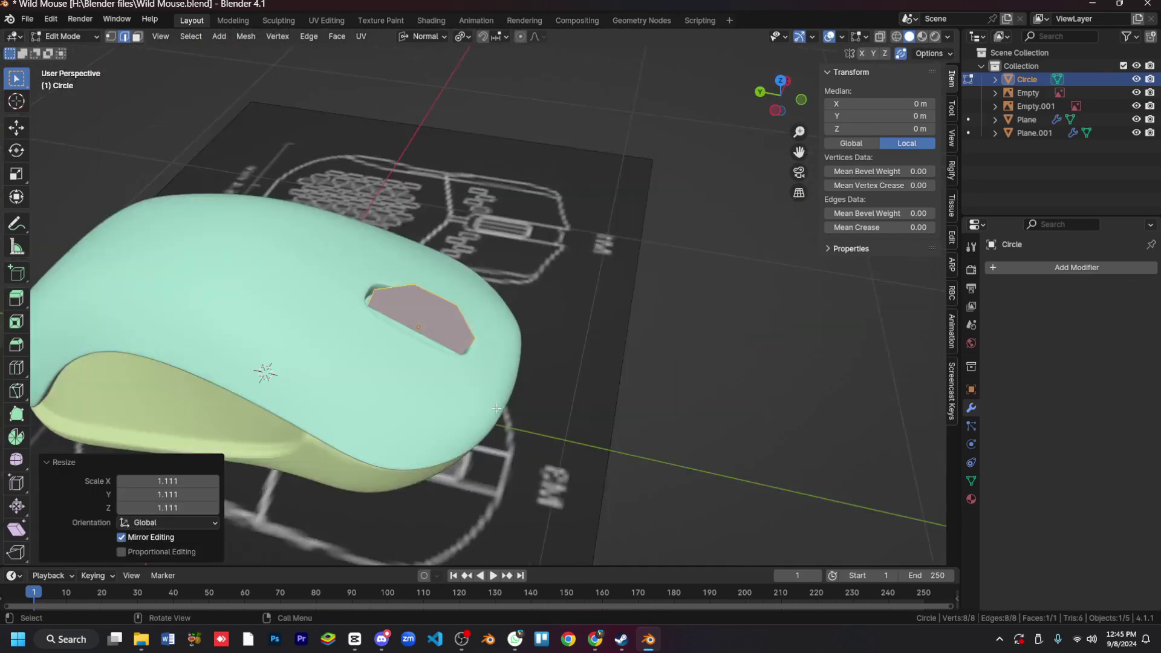
{"action": "left_click", "coordinate": [445, 419]}
{"action": "key", "text": "KP_3"}
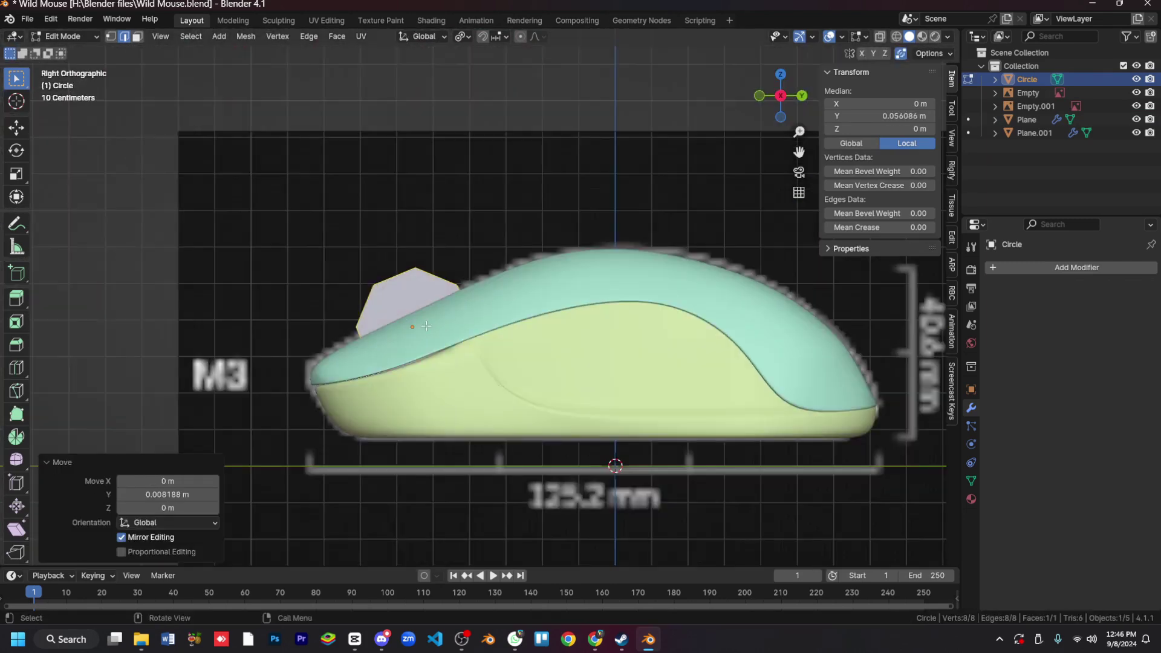
{"action": "key", "text": "shift+z"}
{"action": "key", "text": "s"}
{"action": "left_click", "coordinate": [474, 375]}
Step: Extrude the circle face into a wheel block of the right thickness
{"action": "middle_click_drag", "start_coordinate": [475, 375], "coordinate": [448, 387]}
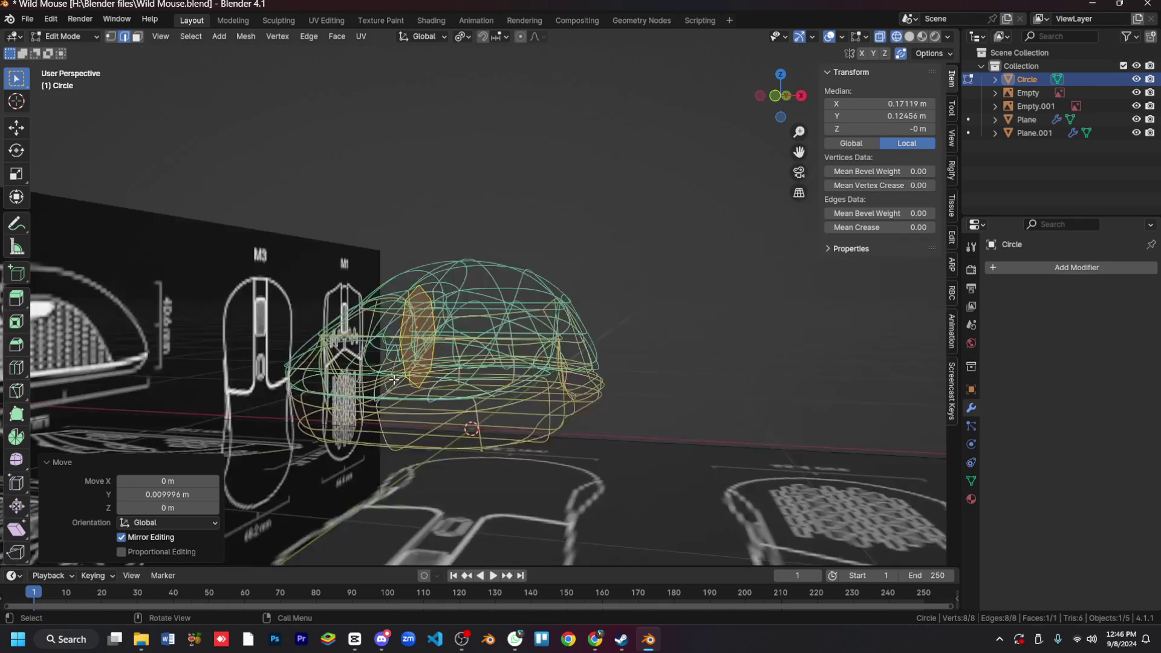
{"action": "key", "text": "KP_1"}
{"action": "key", "text": "shift+z"}
{"action": "key", "text": "g"}
{"action": "key", "text": "x"}
{"action": "key", "text": "Escape"}
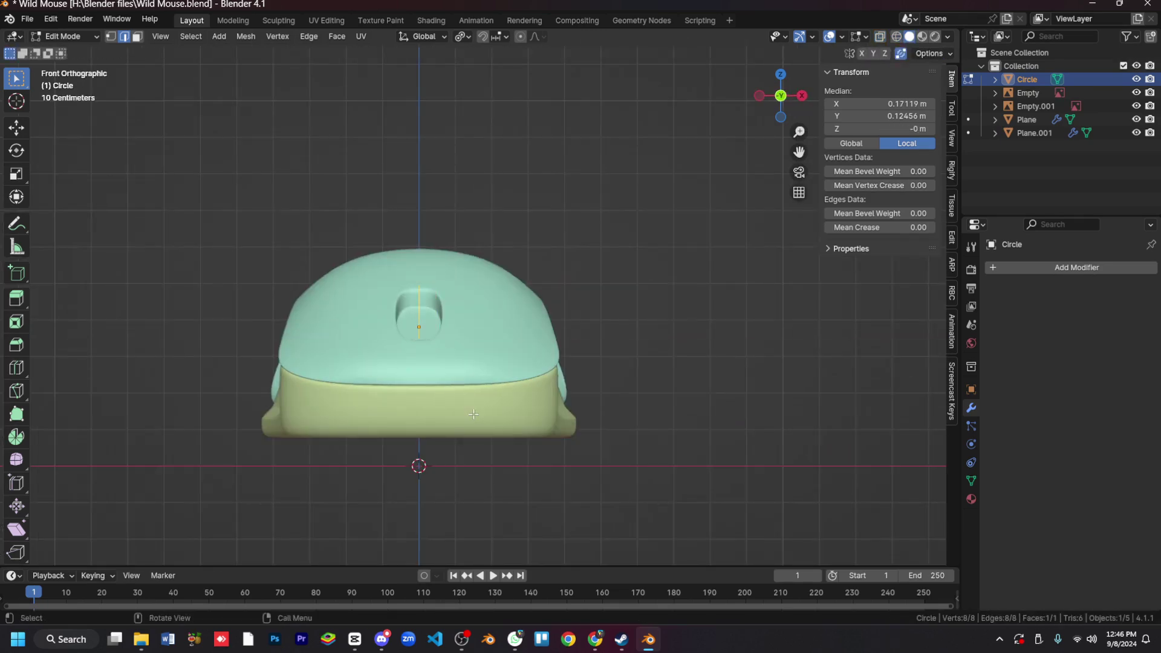
{"action": "left_click", "coordinate": [712, 356]}
Step: Mirror the wheel block along X with Auto Mirror and apply its rotation
{"action": "left_click", "coordinate": [951, 248]}
{"action": "left_click", "coordinate": [879, 383]}
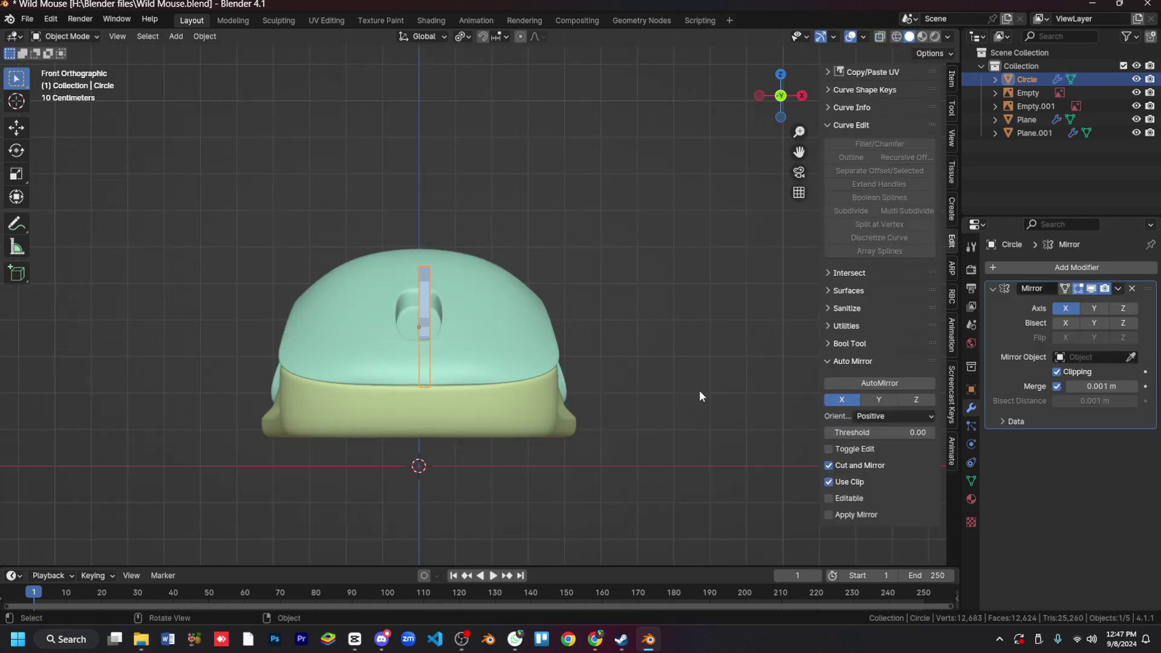
{"action": "key", "text": "Tab"}
{"action": "key", "text": "ctrl+a"}
{"action": "left_click", "coordinate": [640, 387]}
{"action": "middle_click_drag", "start_coordinate": [640, 387], "coordinate": [634, 369]}
{"action": "key", "text": "ctrl+a"}
Step: Slide the top shell's slot edge loop and select the slot rim loop
{"action": "left_click", "coordinate": [634, 374]}
{"action": "left_click", "coordinate": [508, 290]}
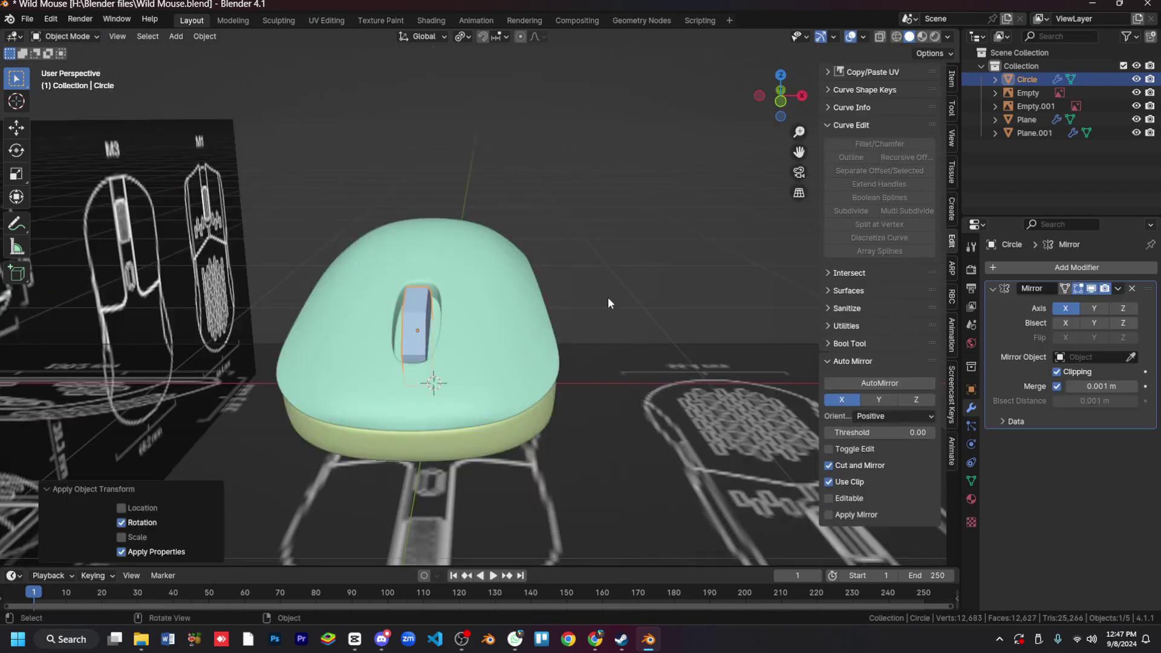
{"action": "key", "text": "Tab"}
{"action": "key", "text": "KP_7"}
{"action": "left_click", "coordinate": [464, 347]}
{"action": "mouse_move", "coordinate": [464, 347]}
{"action": "middle_mouse_down"}
{"action": "mouse_move", "coordinate": [423, 302]}
{"action": "mouse_move", "coordinate": [921, 404]}
{"action": "middle_mouse_up"}
{"action": "scroll", "coordinate": [423, 302], "scroll_direction": "up", "scroll_amount": 3}
{"action": "left_click", "coordinate": [952, 79]}
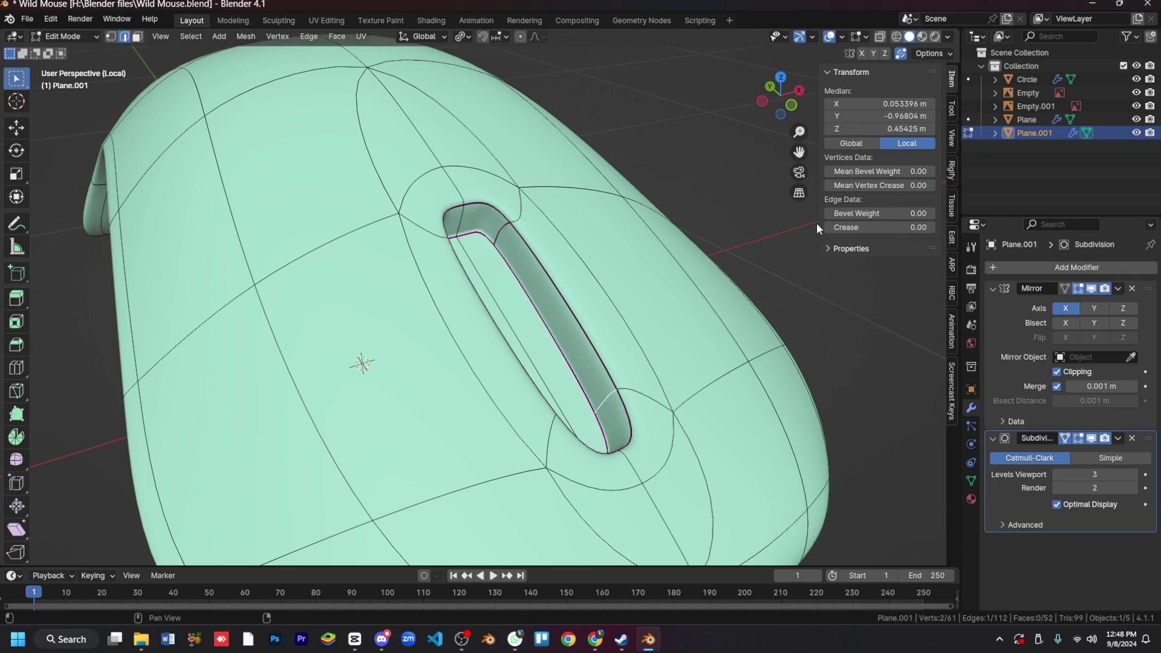
{"action": "key", "text": "KP_7"}
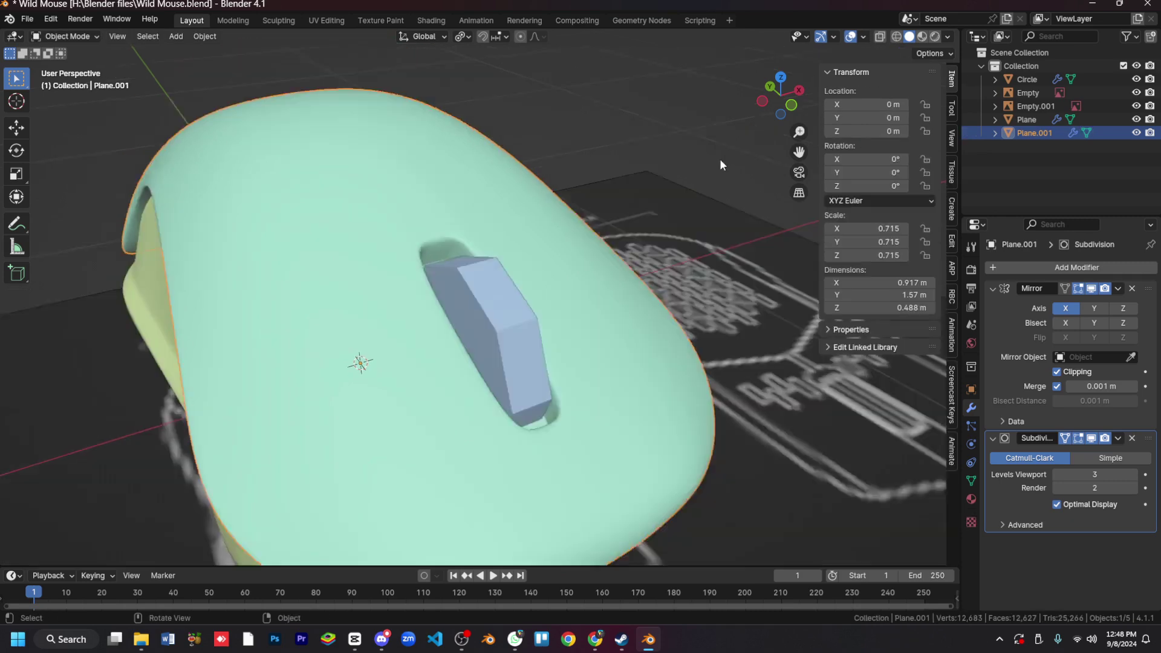
{"action": "key", "text": "3"}
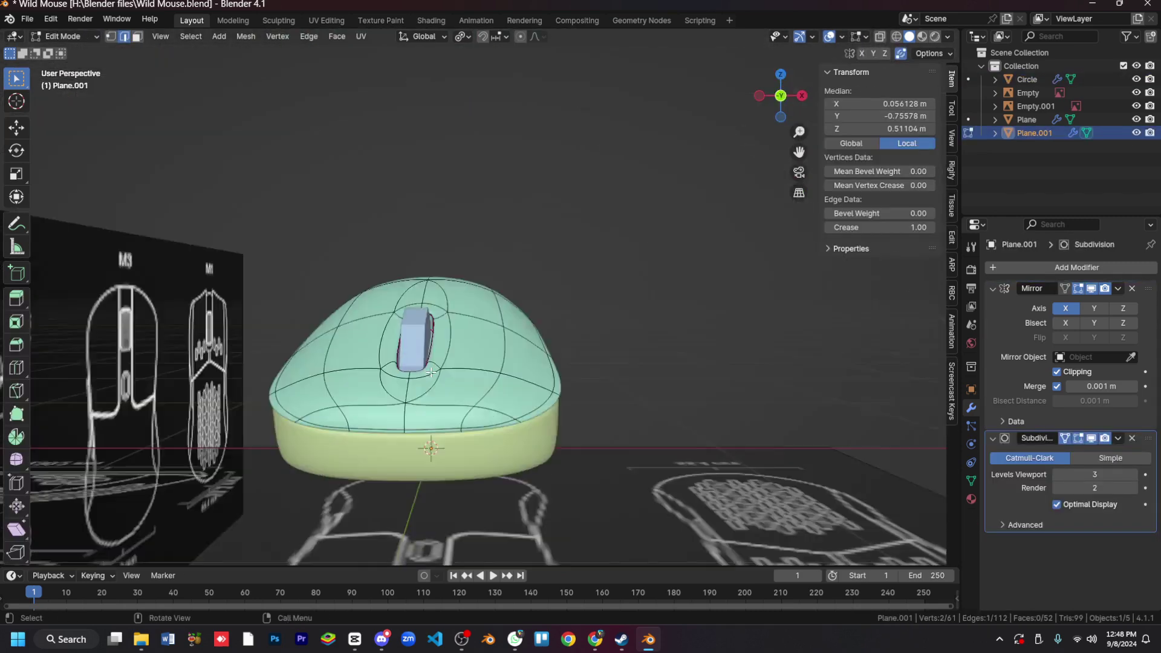
Step: Undo the wheel subdivision and delete the right half of the wheel's vertices
{"action": "key", "text": "ctrl+z"}
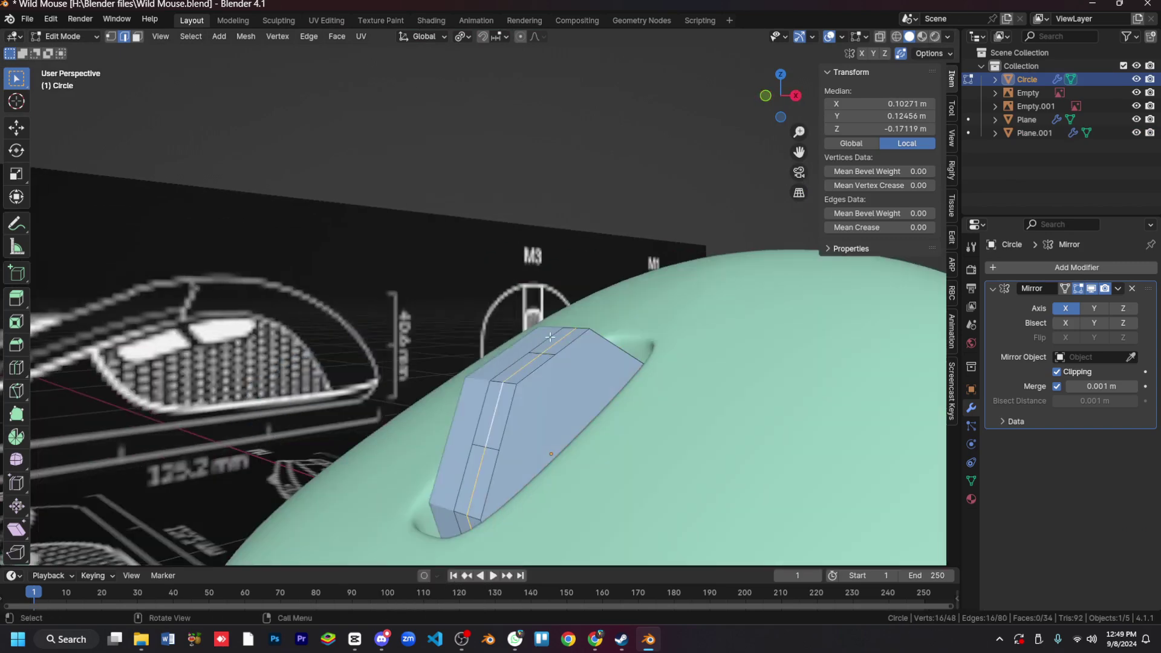
{"action": "key", "text": "KP_3"}
{"action": "scroll", "coordinate": [612, 197], "scroll_direction": "down", "scroll_amount": 3}
{"action": "key", "text": "ctrl+z"}
{"action": "key", "text": "2"}
{"action": "key", "text": "KP_1"}
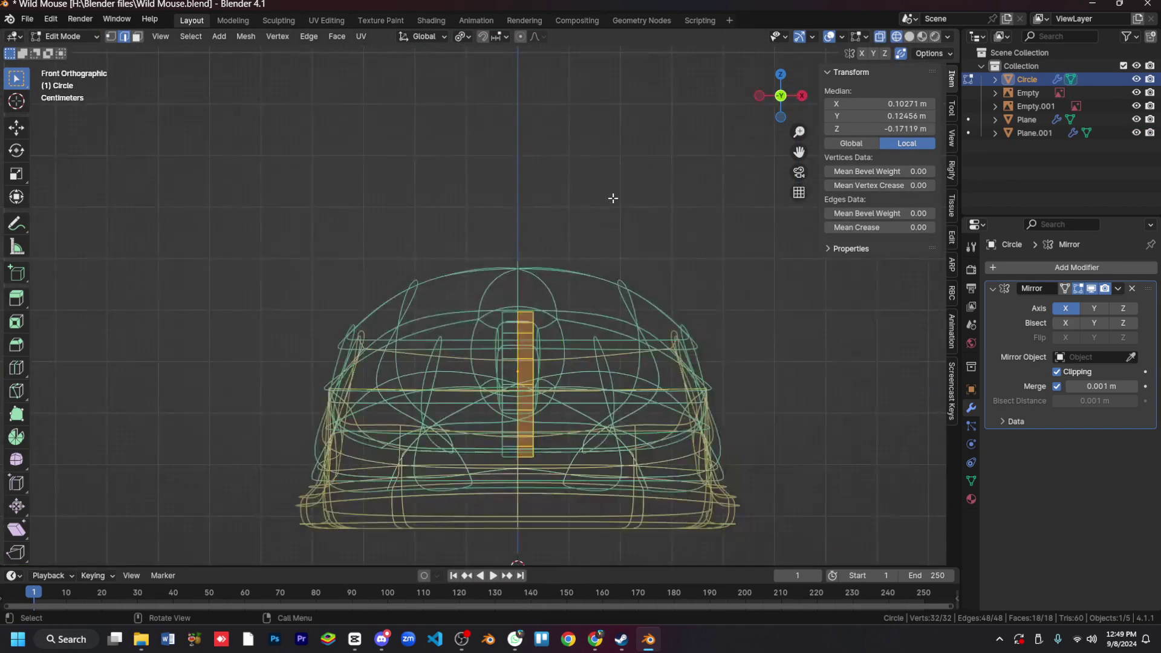
{"action": "left_click_drag", "start_coordinate": [551, 487], "coordinate": [521, 280]}
{"action": "key", "text": "Delete"}
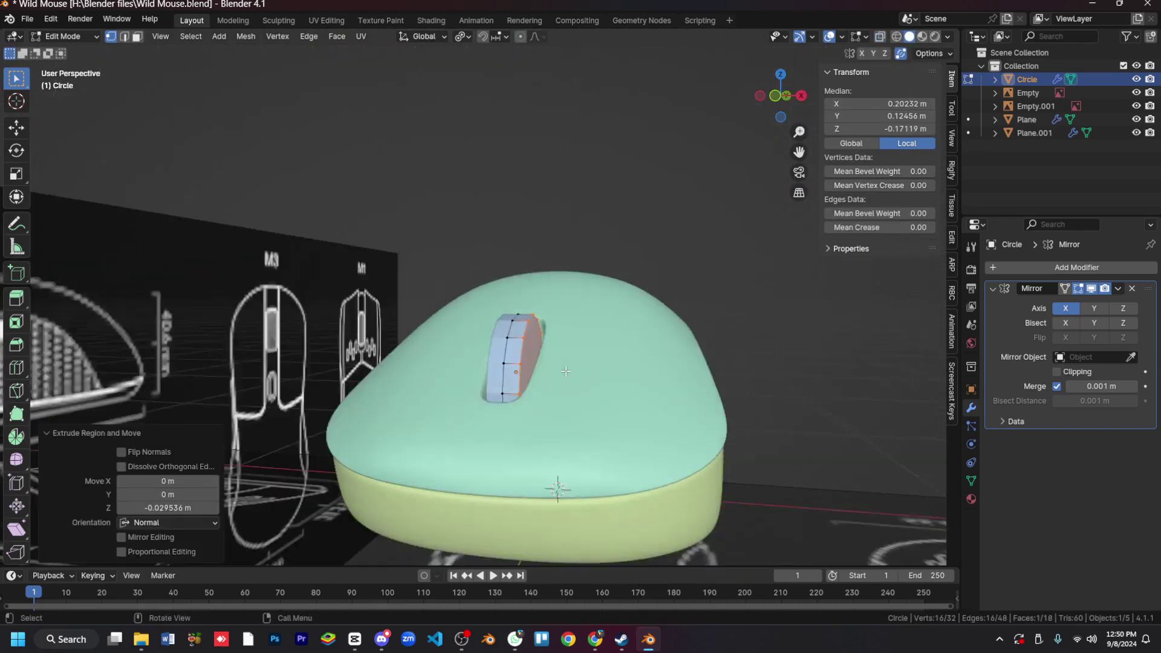
Step: Extrude the wheel's tread faces individually and scale each ridge about its own centre
{"action": "left_click", "coordinate": [683, 218]}
{"action": "key", "text": "alt+e"}
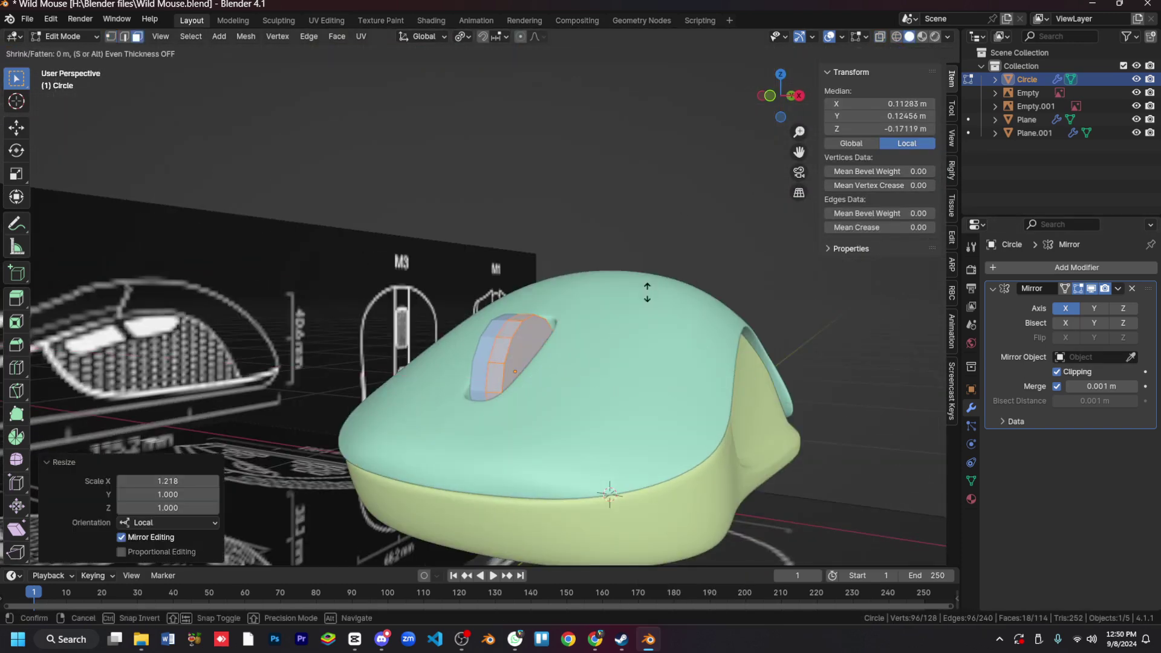
{"action": "key", "text": "Escape"}
{"action": "left_click", "coordinate": [617, 416]}
{"action": "key", "text": "period"}
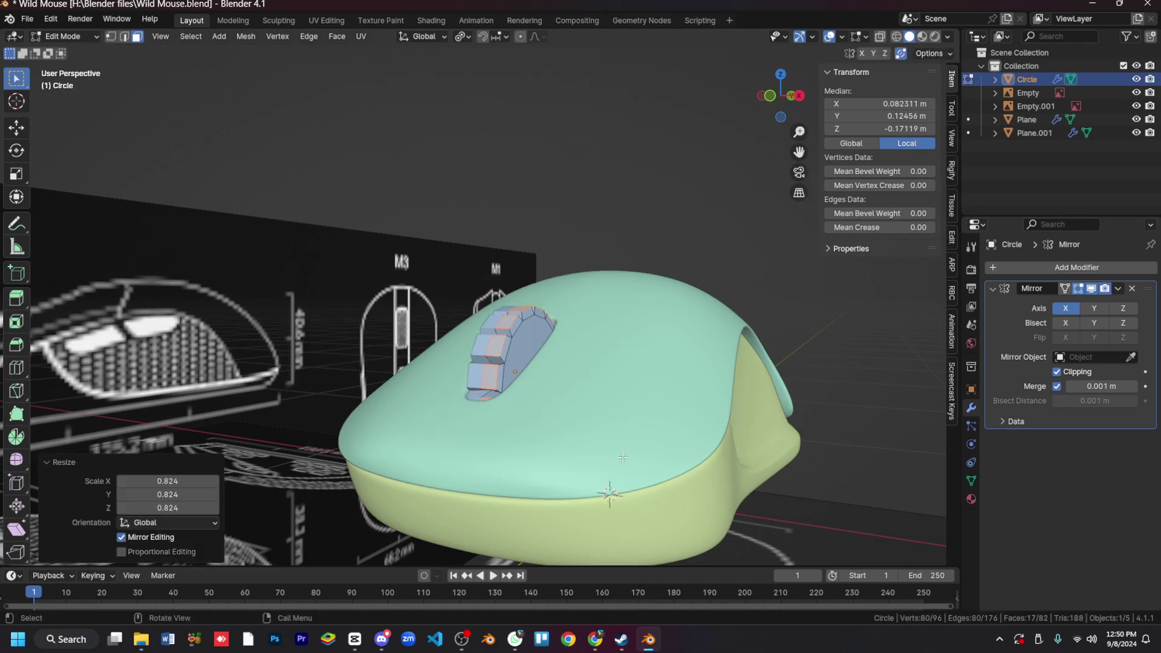
{"action": "key", "text": "KP_3"}
{"action": "key", "text": "alt+z"}
{"action": "key", "text": "a"}
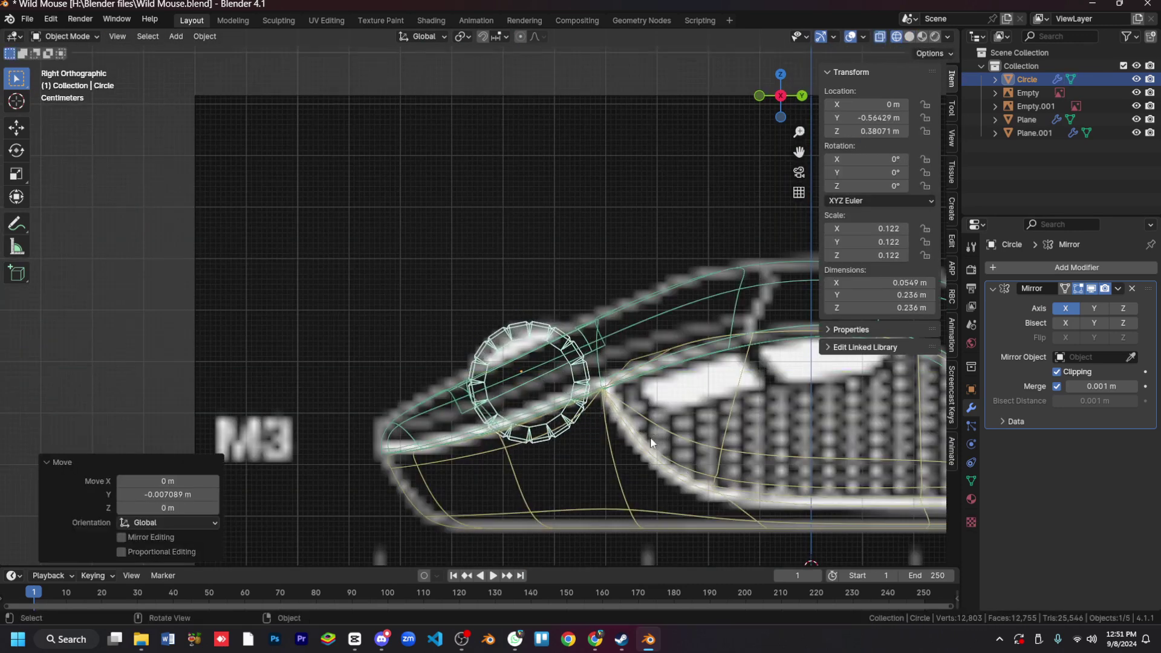
{"action": "key", "text": "alt+z"}
Step: Move the top shell's slot rim and narrow it along X to fit the wheel
{"action": "middle_click_drag", "start_coordinate": [655, 431], "coordinate": [518, 160]}
{"action": "key", "text": "alt+q"}
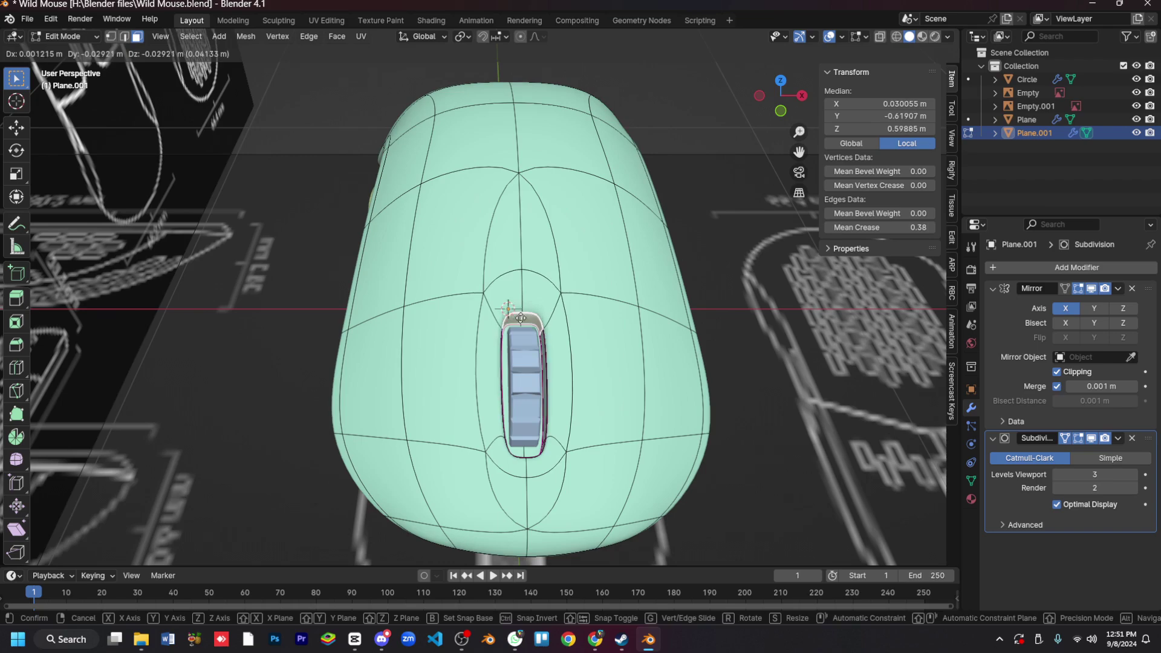
{"action": "left_click", "coordinate": [521, 318]}
{"action": "key", "text": "KP_3"}
{"action": "key", "text": "KP_7"}
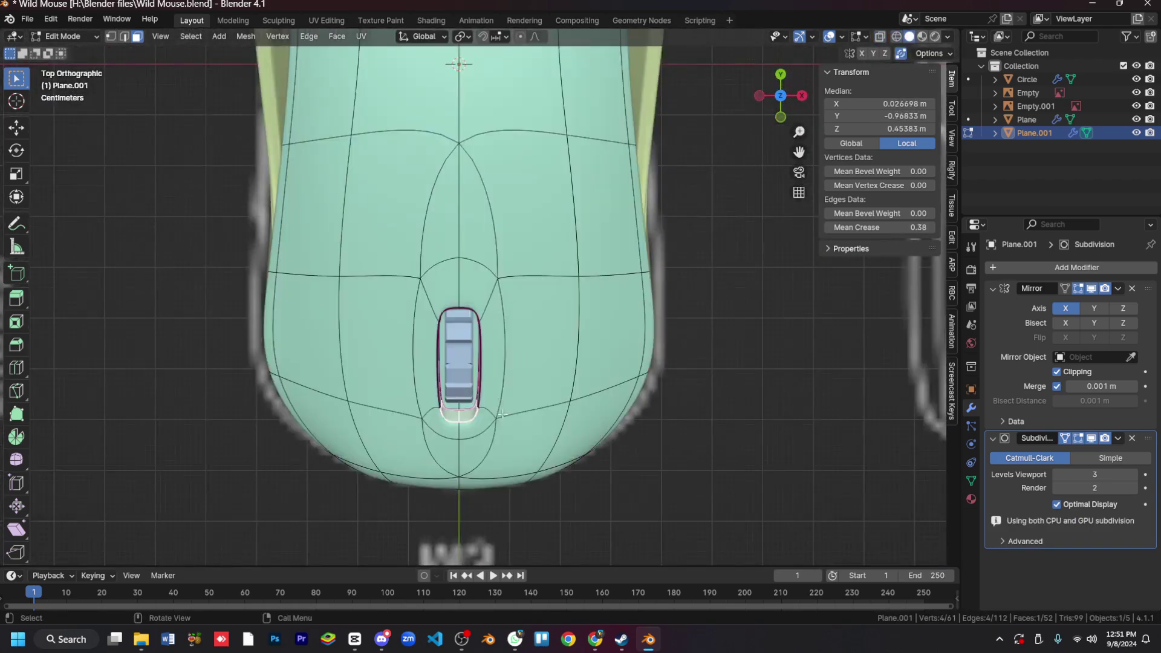
{"action": "key", "text": "KP_3"}
{"action": "key", "text": "KP_1"}
{"action": "key", "text": "s"}
{"action": "key", "text": "x"}
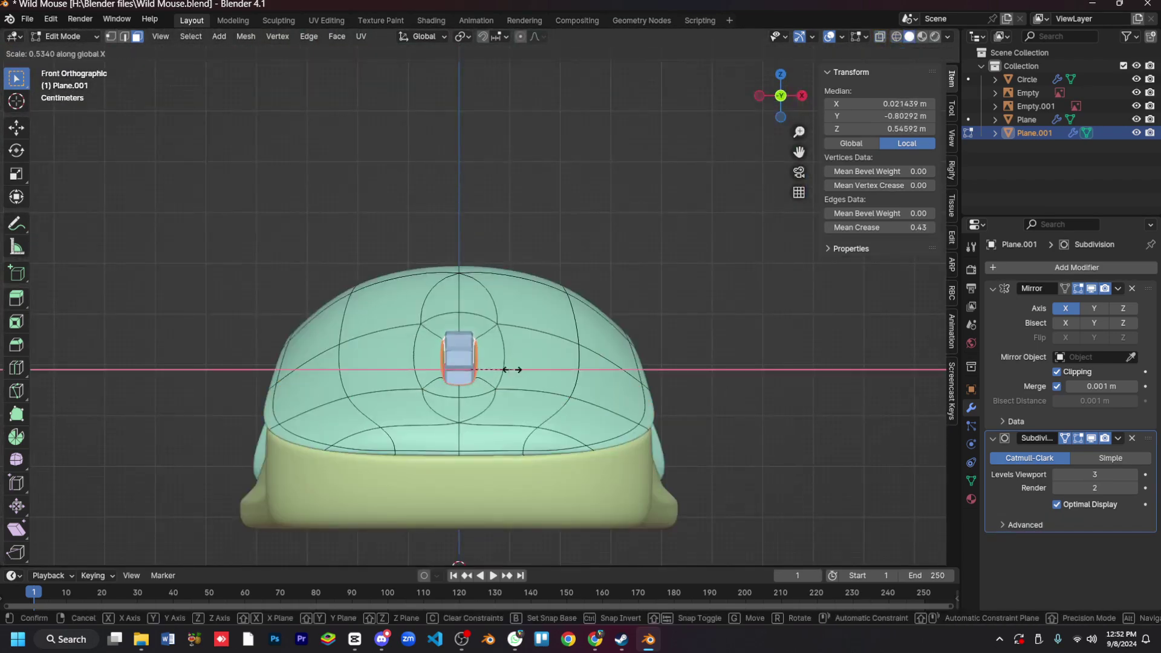
{"action": "left_click", "coordinate": [511, 369]}
Step: Bevel the scroll wheel's ridges
{"action": "mouse_move", "coordinate": [511, 374]}
{"action": "middle_mouse_down"}
{"action": "mouse_move", "coordinate": [419, 388]}
{"action": "mouse_move", "coordinate": [631, 419]}
{"action": "middle_mouse_up"}
{"action": "right_click", "coordinate": [410, 359]}
{"action": "key", "text": "Escape"}
{"action": "key", "text": "KP_1"}
{"action": "key", "text": "shift+z"}
{"action": "key", "text": "shift+z"}
{"action": "key", "text": "Tab"}
{"action": "key", "text": "Tab"}
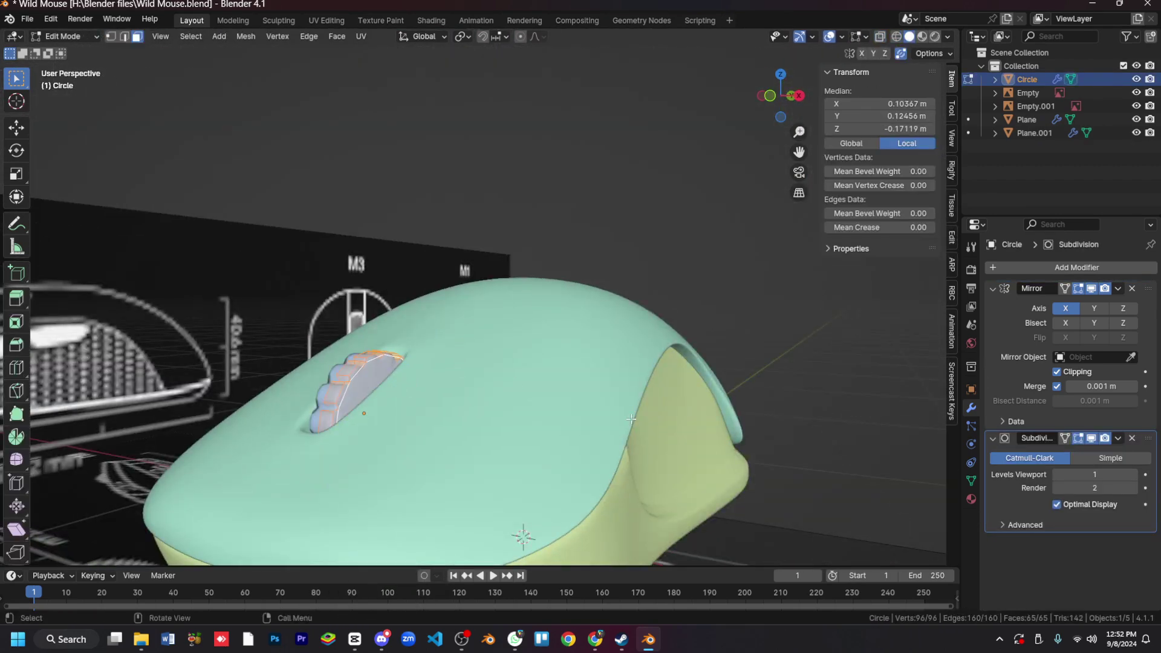
{"action": "left_click", "coordinate": [636, 451]}
{"action": "key", "text": "Tab"}
Step: Smooth the wheel at subdivision level 2 and widen it along X
{"action": "key", "text": "Tab"}
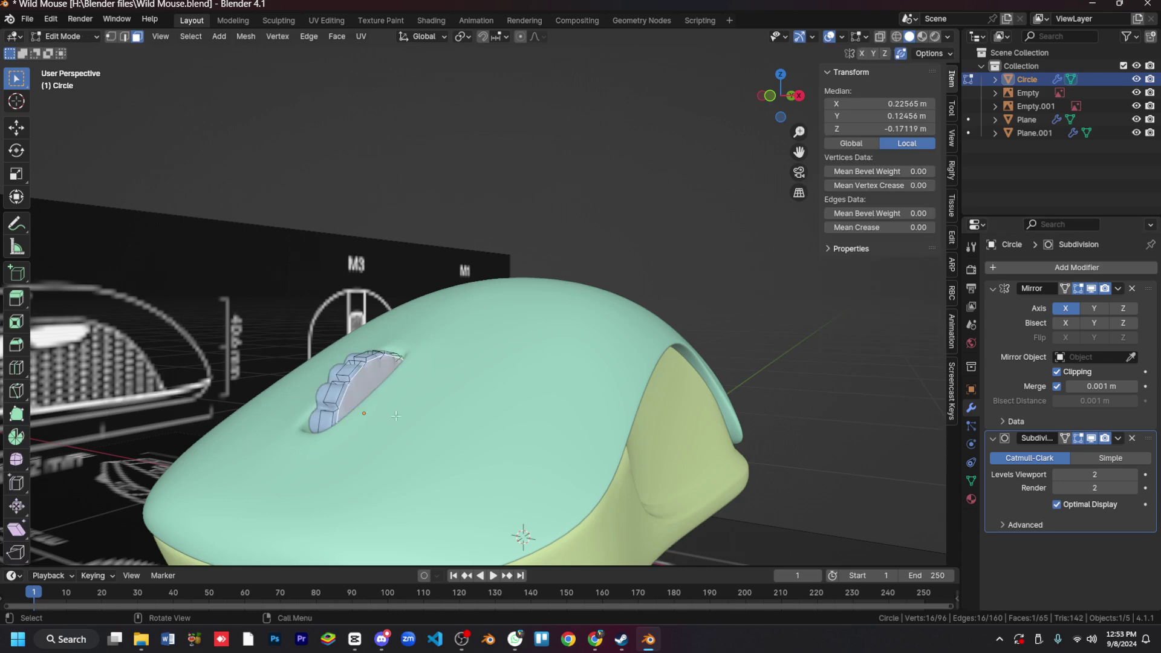
{"action": "key", "text": "Tab"}
{"action": "key", "text": "ctrl+2"}
{"action": "middle_click_drag", "start_coordinate": [545, 458], "coordinate": [546, 458]}
{"action": "key", "text": "Tab"}
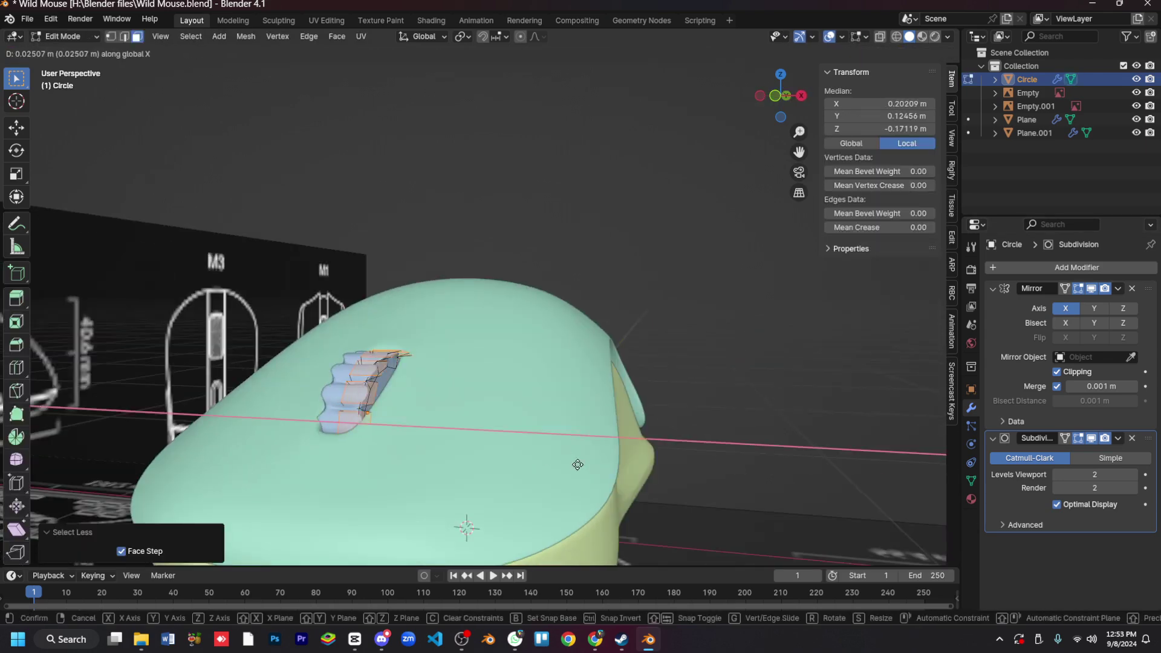
{"action": "left_click", "coordinate": [581, 529]}
Step: Bevel the selected wheel edges and scale the vertex loop on the hole's edge
{"action": "key", "text": "ctrl+b"}
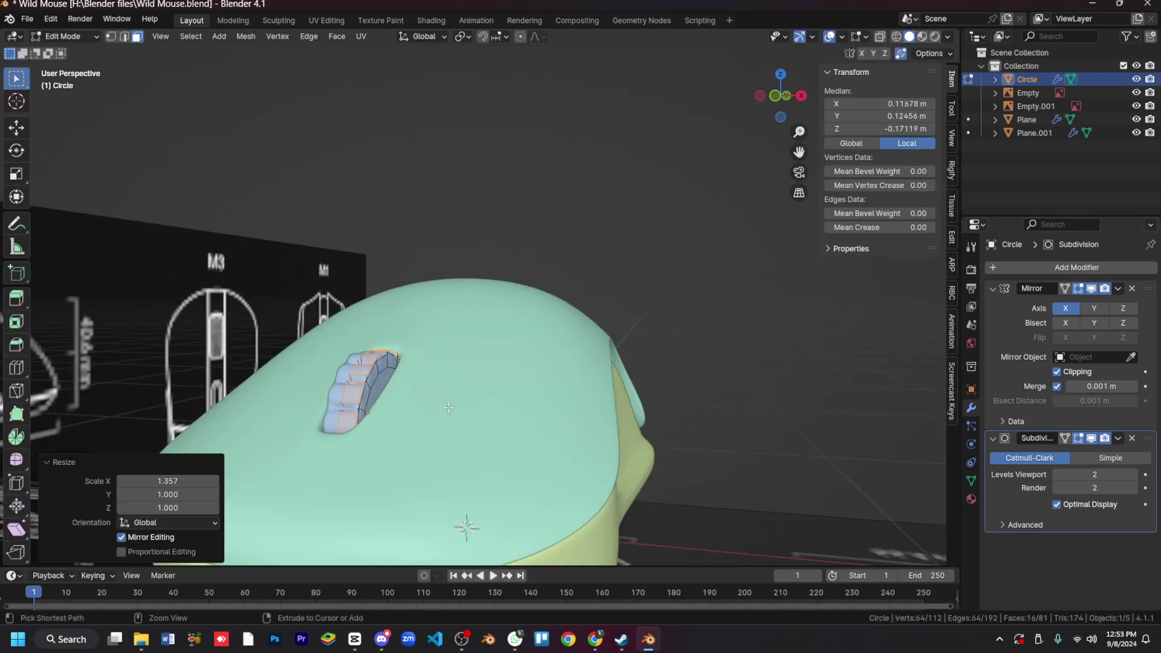
{"action": "key", "text": "1"}
{"action": "left_click", "coordinate": [353, 351], "text": "alt"}
{"action": "key", "text": "s"}
{"action": "key", "text": "KP_3"}
Step: Select same-direction wheel edges, then open Plane.001 in Edit Mode from Top view with X-ray off
{"action": "key", "text": "2"}
{"action": "key", "text": "alt+z"}
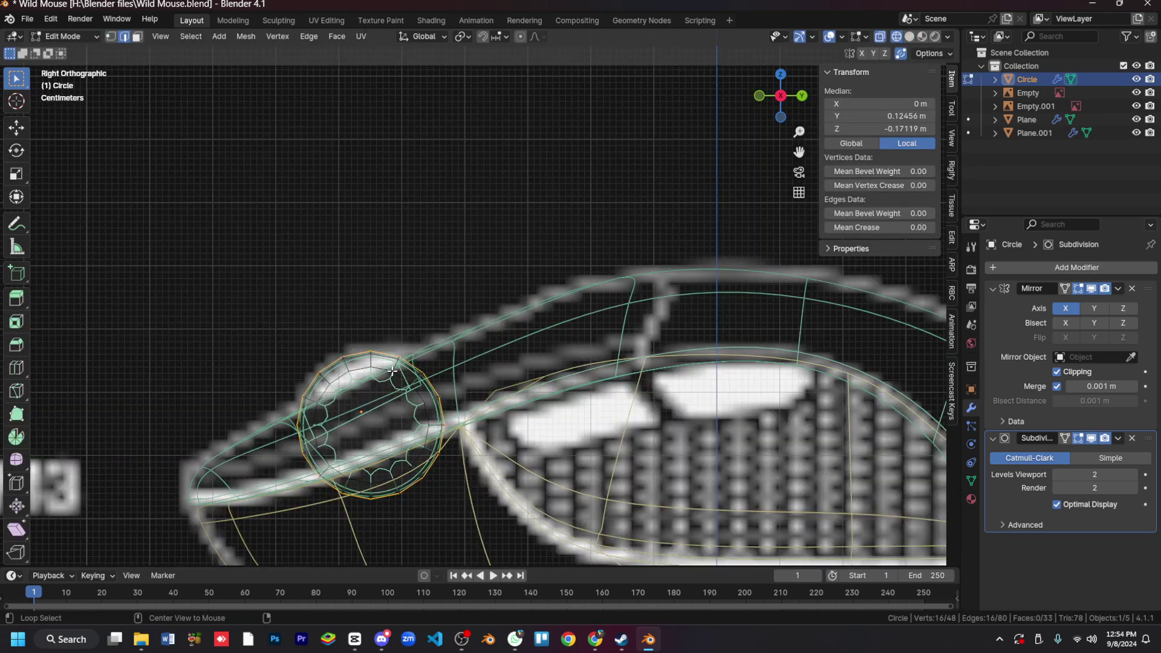
{"action": "left_click", "coordinate": [367, 203]}
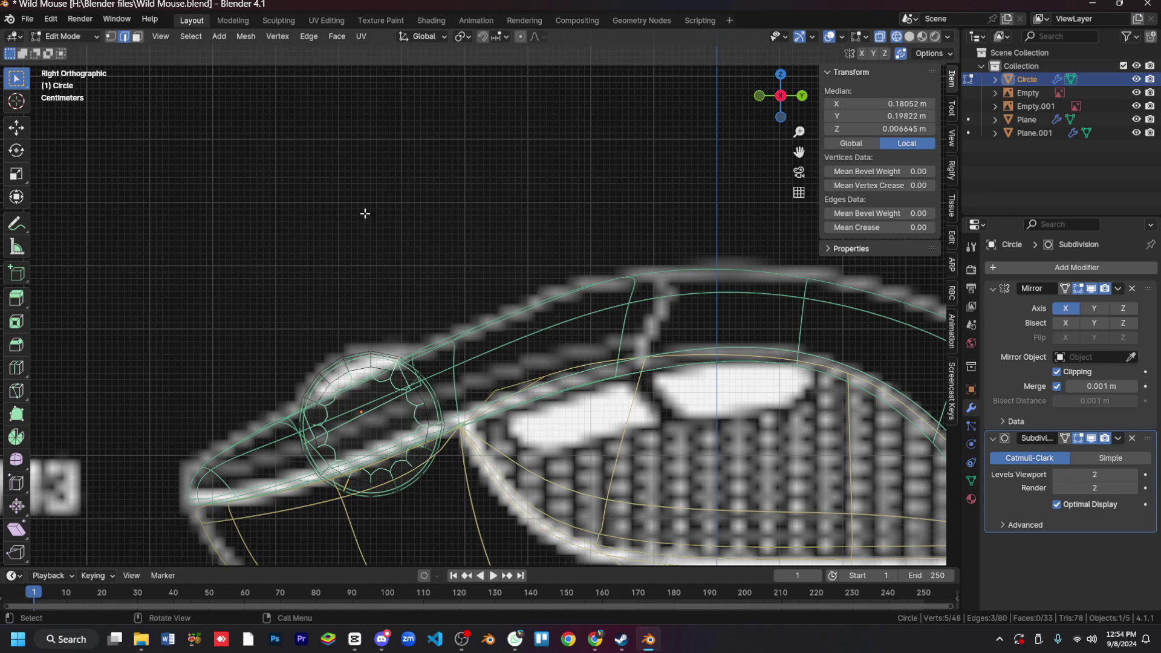
{"action": "key", "text": "Escape"}
{"action": "key", "text": "Tab"}
{"action": "key", "text": "alt+z"}
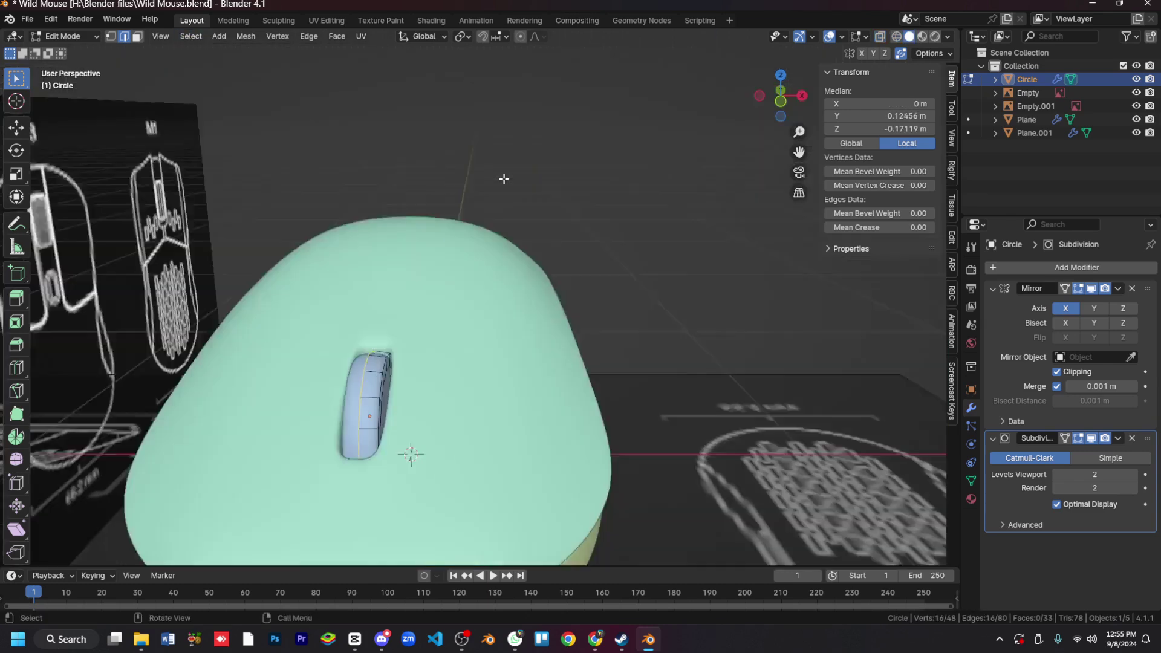
{"action": "key", "text": "KP_7"}
{"action": "key", "text": "Tab"}
{"action": "key", "text": "alt+z"}
{"action": "key", "text": "alt+z"}
Step: Separate the selected front faces of the mouse shell into a new object
{"action": "key", "text": "3"}
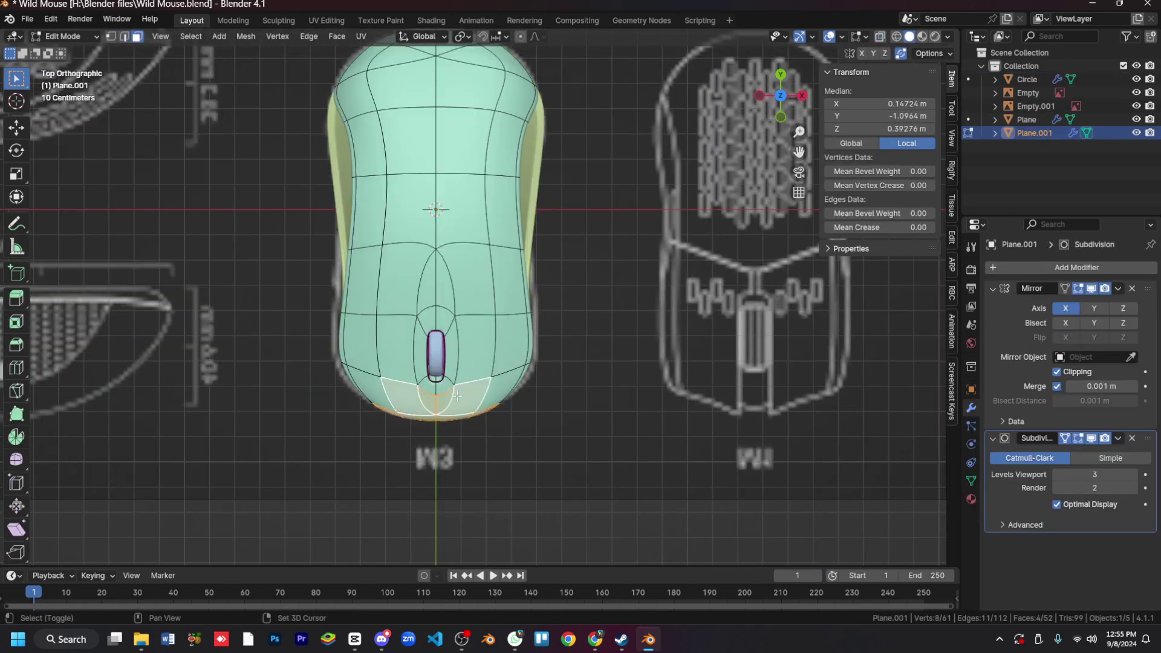
{"action": "middle_click_drag", "start_coordinate": [516, 296], "coordinate": [558, 379]}
{"action": "left_click", "coordinate": [558, 380], "text": "ctrl"}
{"action": "key", "text": "p"}
{"action": "left_click", "coordinate": [544, 373]}
{"action": "key", "text": "Tab"}
Step: Select the new front piece Plane.002 and select all its vertices in see-through view
{"action": "left_click", "coordinate": [1035, 146]}
{"action": "key", "text": "Tab"}
{"action": "middle_click_drag", "start_coordinate": [459, 339], "coordinate": [410, 283]}
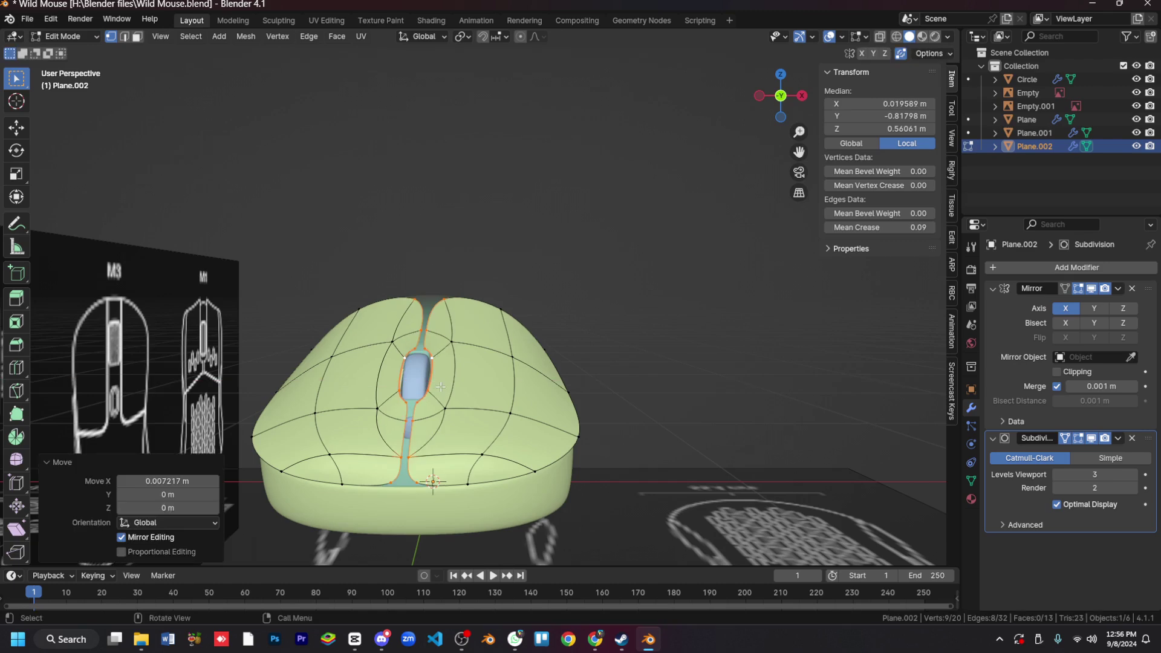
{"action": "key", "text": "1"}
{"action": "key", "text": "KP_7"}
{"action": "key", "text": "alt+z"}
{"action": "key", "text": "alt+z"}
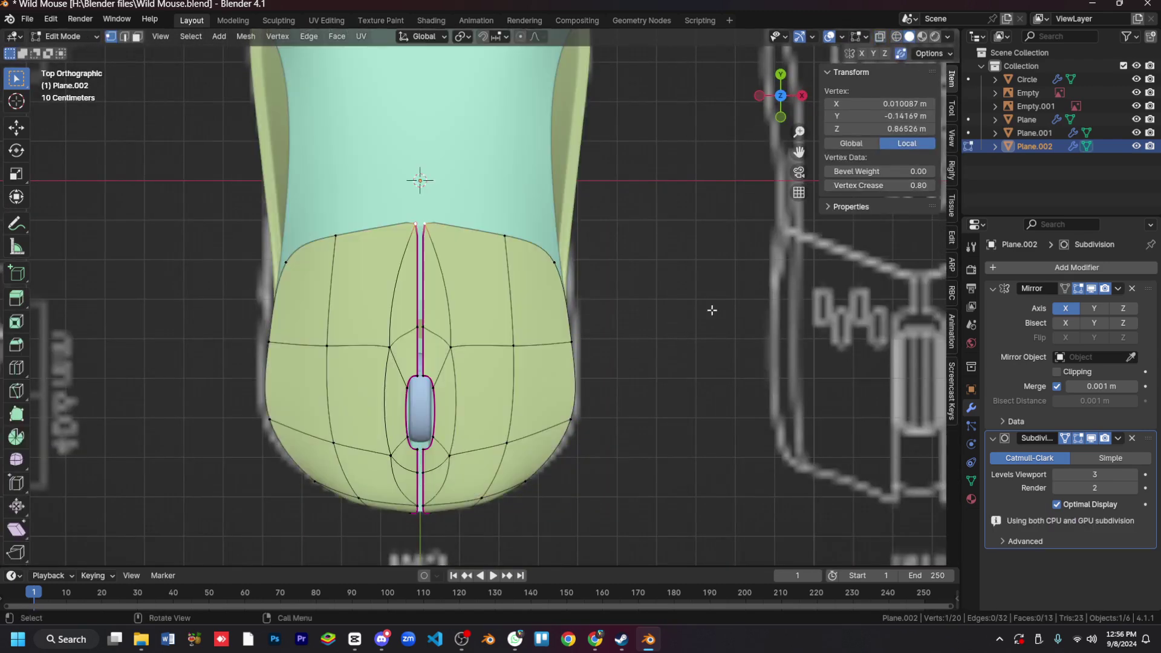
{"action": "key", "text": "a"}
{"action": "middle_click_drag", "start_coordinate": [595, 393], "coordinate": [676, 427]}
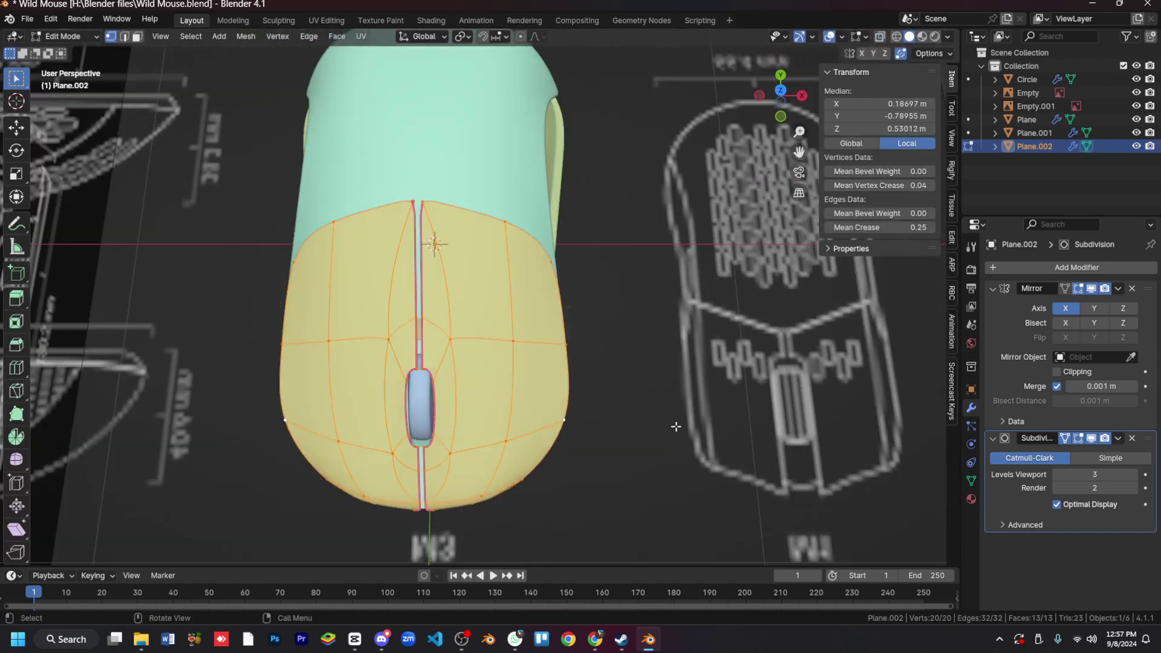
Step: Add a Solidify modifier to Plane.002 with 0.03 m thickness and Only Rim enabled
{"action": "left_click", "coordinate": [1076, 268]}
{"action": "left_click", "coordinate": [877, 363]}
{"action": "key", "text": "Tab"}
{"action": "key", "text": "KP_3"}
{"action": "scroll", "coordinate": [1092, 505], "scroll_direction": "down", "scroll_amount": 3}
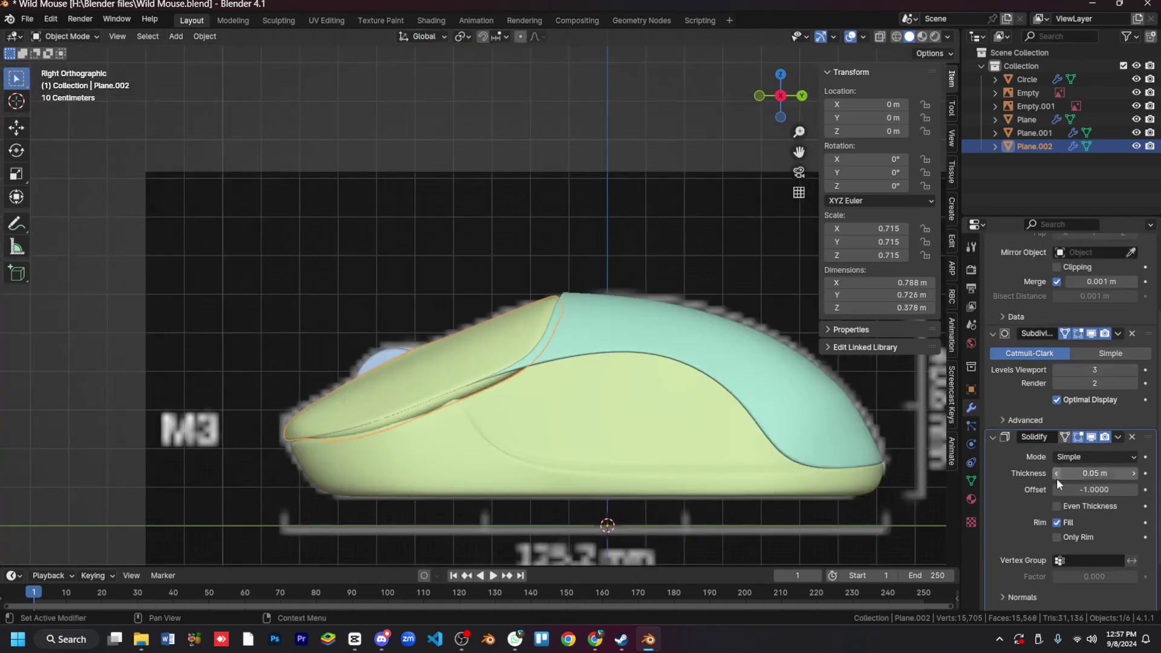
{"action": "double_click", "coordinate": [1057, 474]}
{"action": "left_click", "coordinate": [1057, 537]}
{"action": "scroll", "coordinate": [1064, 483], "scroll_direction": "down", "scroll_amount": 2}
{"action": "key", "text": "Tab"}
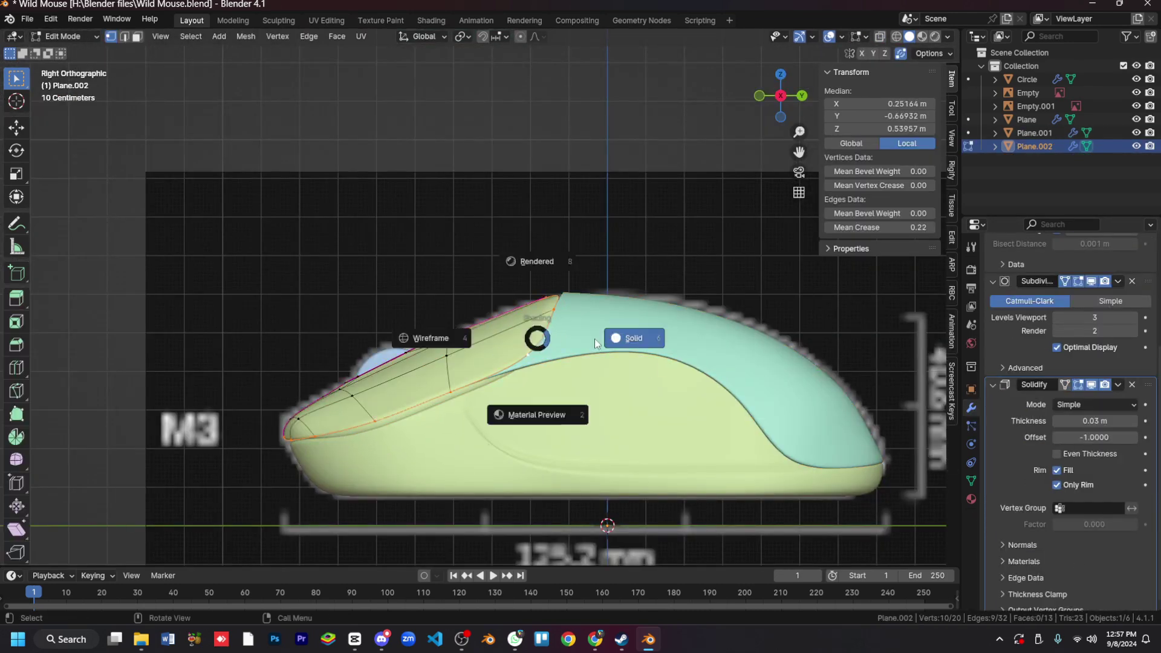
Step: Leave the front button piece and switch to editing the teal rear shell, Plane.001
{"action": "left_click", "coordinate": [594, 343]}
{"action": "middle_click_drag", "start_coordinate": [595, 343], "coordinate": [583, 294]}
{"action": "key", "text": "Tab"}
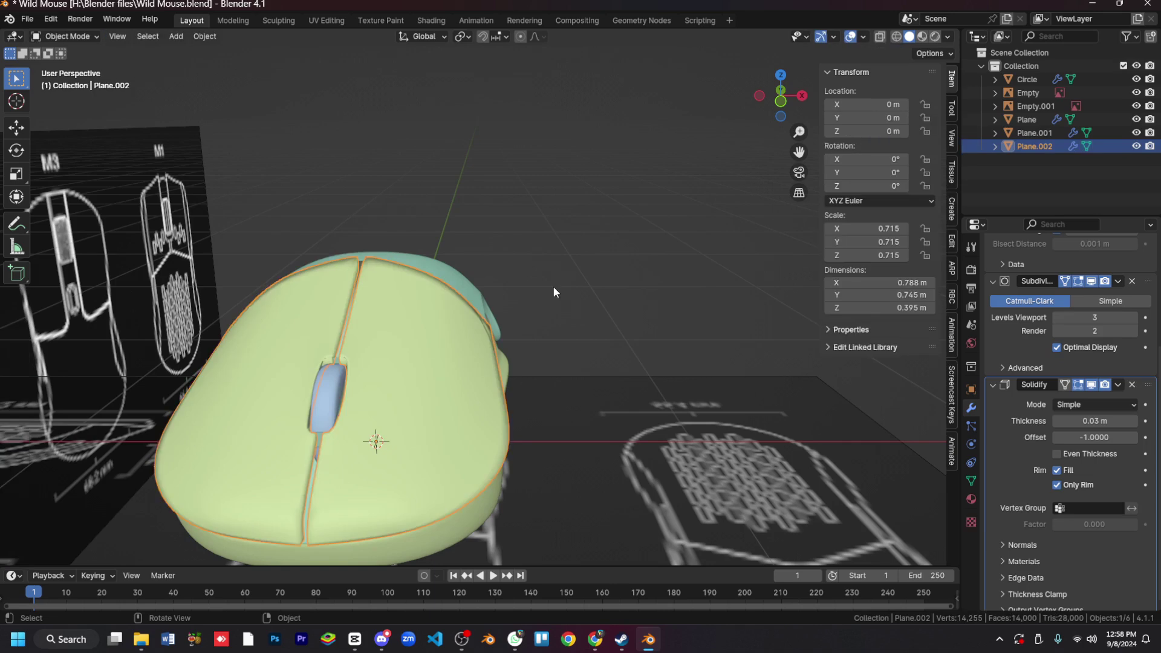
{"action": "key", "text": "h"}
{"action": "left_click", "coordinate": [1034, 132]}
{"action": "key", "text": "Tab"}
{"action": "key", "text": "ctrl+z"}
{"action": "key", "text": "ctrl+z"}
{"action": "key", "text": "ctrl+z"}
{"action": "mouse_move", "coordinate": [588, 458]}
{"action": "middle_mouse_down"}
{"action": "mouse_move", "coordinate": [332, 419]}
{"action": "mouse_move", "coordinate": [300, 363]}
{"action": "middle_mouse_up"}
{"action": "key", "text": "alt+q"}
Step: Edge-slide an edge loop across the rear shell Plane.001
{"action": "key", "text": "KP_Divide"}
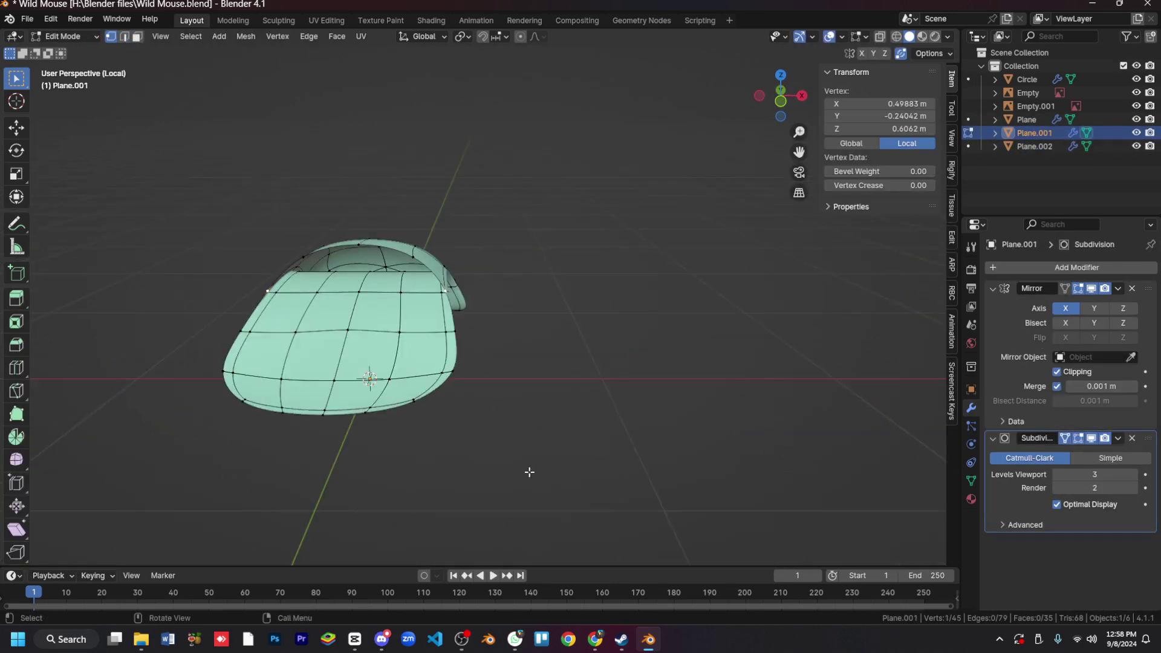
{"action": "key", "text": "KP_Divide"}
{"action": "left_click", "coordinate": [240, 444], "text": "alt"}
{"action": "key", "text": "KP_3"}
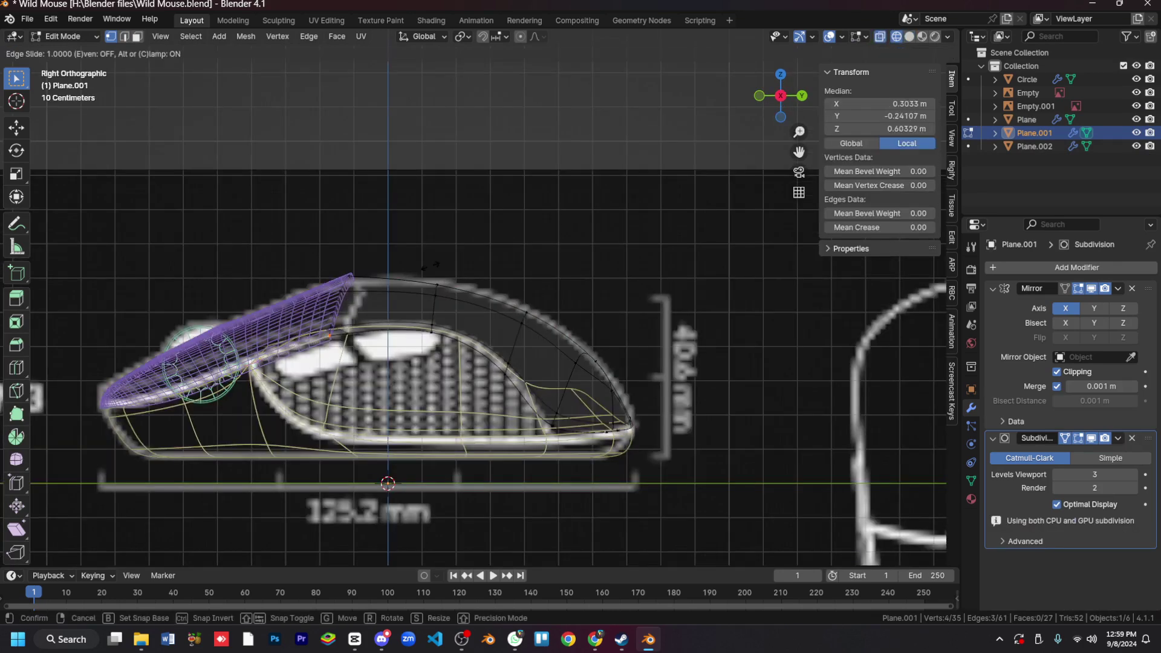
{"action": "key", "text": "g"}
{"action": "key", "text": "g"}
{"action": "key", "text": "KP_Divide"}
{"action": "key", "text": "g"}
{"action": "key", "text": "g"}
{"action": "key", "text": "Return"}
{"action": "key", "text": "KP_Divide"}
Step: Fully crease a selected edge on the rear shell
{"action": "middle_click_drag", "start_coordinate": [619, 288], "coordinate": [389, 303]}
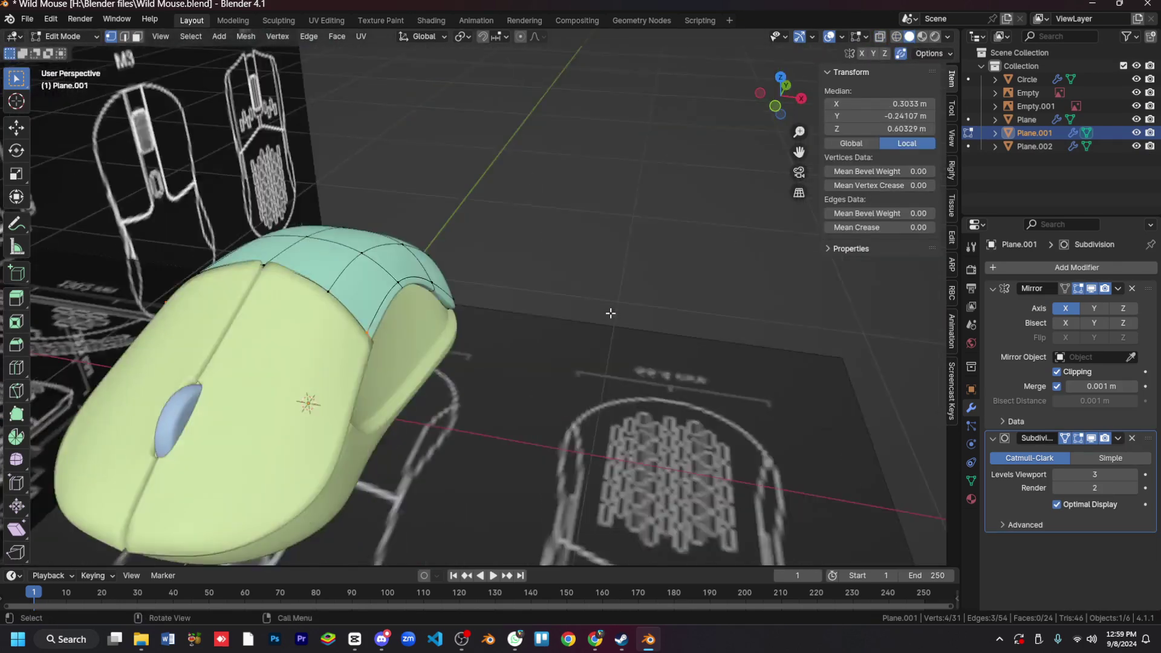
{"action": "key", "text": "KP_Divide"}
{"action": "key", "text": "alt+z"}
{"action": "left_click", "coordinate": [446, 294]}
{"action": "key", "text": "alt+z"}
{"action": "left_click", "coordinate": [485, 287], "text": "alt"}
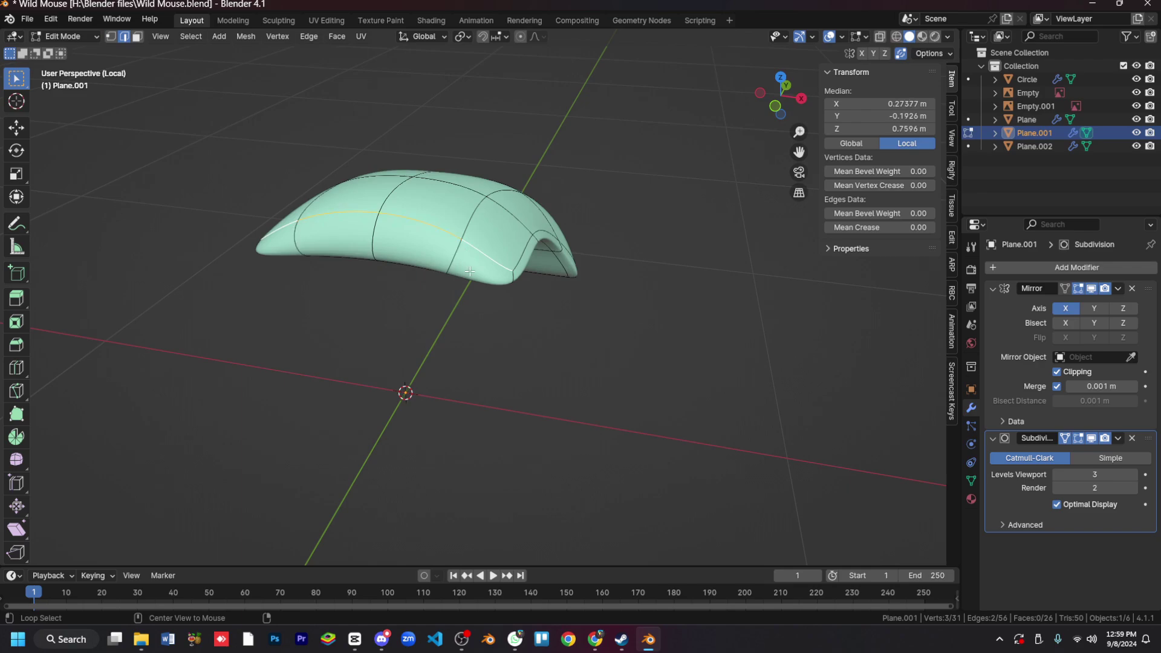
{"action": "middle_click_drag", "start_coordinate": [470, 271], "coordinate": [525, 296]}
{"action": "left_click_drag", "start_coordinate": [842, 227], "coordinate": [919, 227]}
{"action": "key", "text": "KP_Divide"}
{"action": "key", "text": "KP_3"}
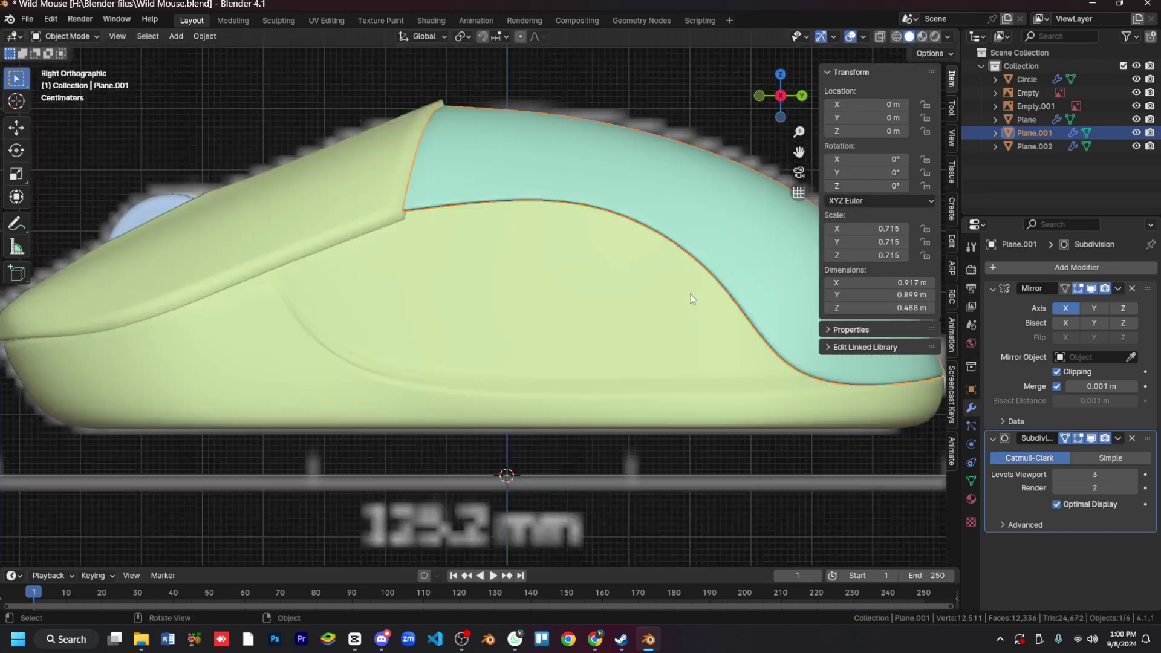
{"action": "scroll", "coordinate": [690, 292], "scroll_direction": "up", "scroll_amount": 2}
Step: On the front button piece, push an edge out along its normals and nudge a vertex
{"action": "key", "text": "alt+q"}
{"action": "key", "text": "1"}
{"action": "key", "text": "g"}
{"action": "key", "text": "z"}
{"action": "key", "text": "Return"}
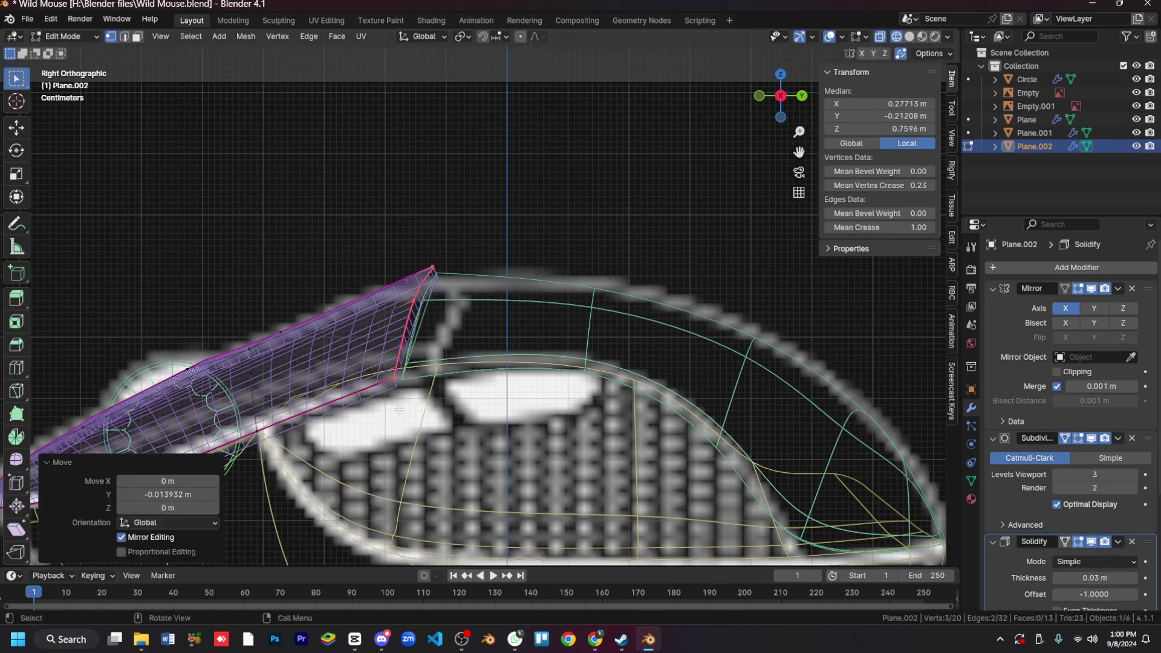
{"action": "key", "text": "Escape"}
{"action": "key", "text": "shift+z"}
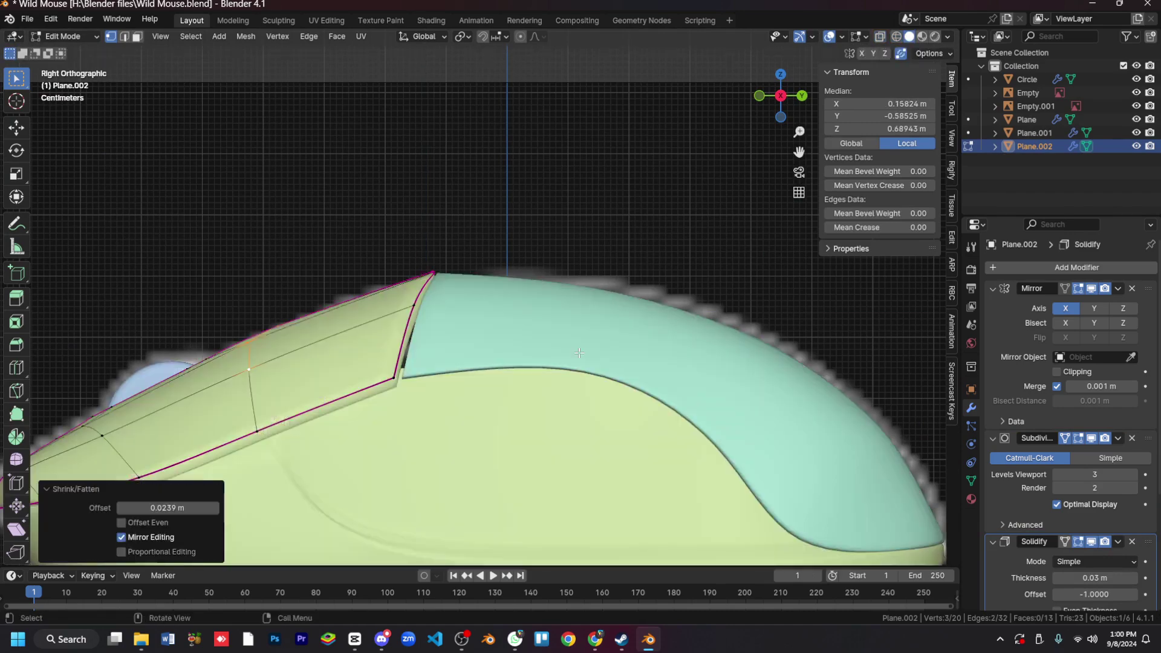
{"action": "middle_click_drag", "start_coordinate": [273, 373], "coordinate": [362, 290]}
{"action": "left_click_drag", "start_coordinate": [387, 273], "coordinate": [393, 270]}
{"action": "mouse_move", "coordinate": [393, 271]}
{"action": "middle_mouse_down"}
{"action": "mouse_move", "coordinate": [484, 302]}
{"action": "mouse_move", "coordinate": [669, 207]}
{"action": "middle_mouse_up"}
Step: Slide front-piece vertices near the scroll wheel along their edges into place
{"action": "key", "text": "Tab"}
{"action": "key", "text": "KP_3"}
{"action": "key", "text": "Tab"}
{"action": "key", "text": "shift+z"}
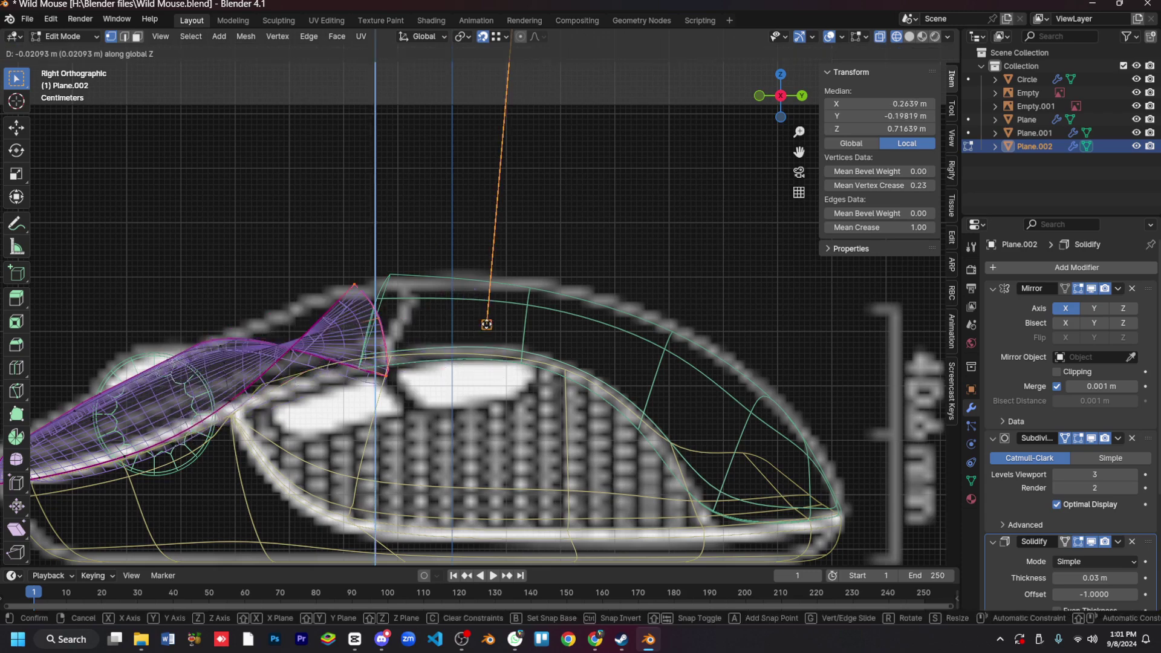
{"action": "key", "text": "KP_1"}
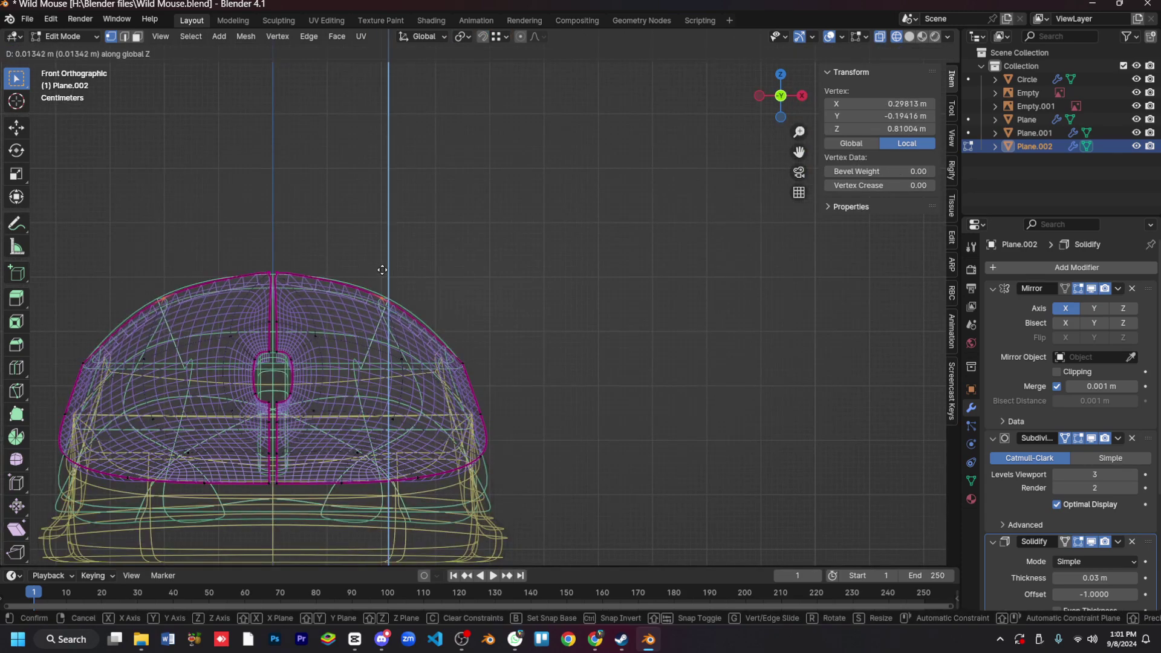
{"action": "left_click", "coordinate": [382, 270]}
{"action": "key", "text": "shift+z"}
{"action": "middle_click_drag", "start_coordinate": [575, 251], "coordinate": [302, 393]}
{"action": "key", "text": "g"}
{"action": "key", "text": "g"}
{"action": "left_click", "coordinate": [259, 425]}
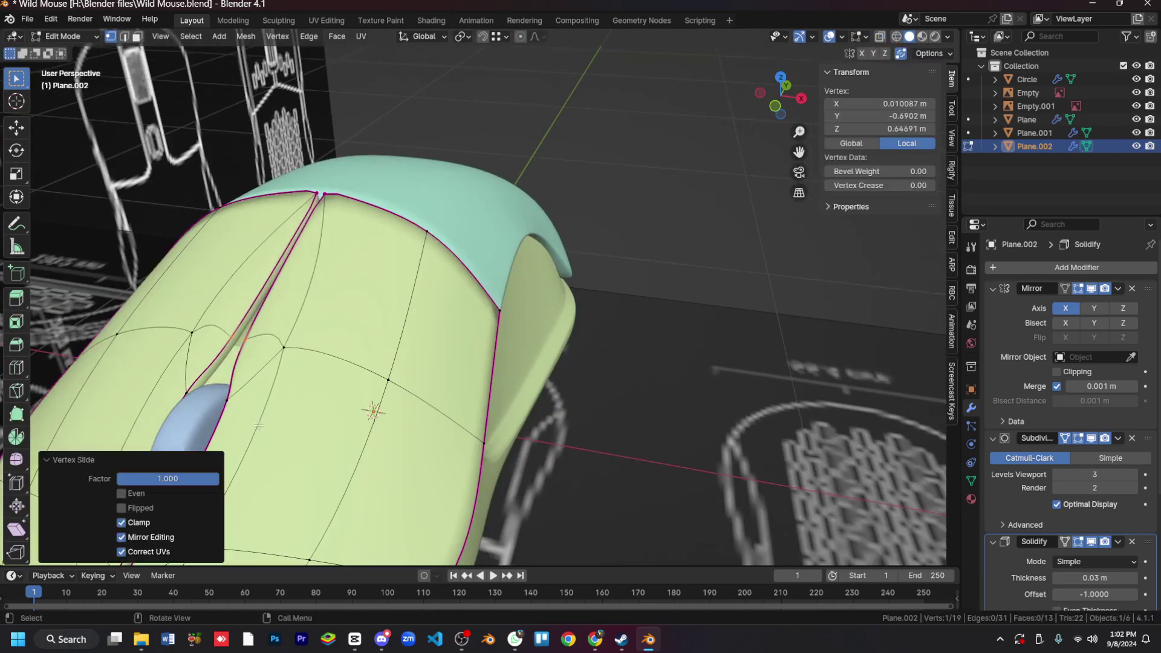
{"action": "middle_click_drag", "start_coordinate": [259, 426], "coordinate": [450, 376]}
{"action": "key", "text": "a"}
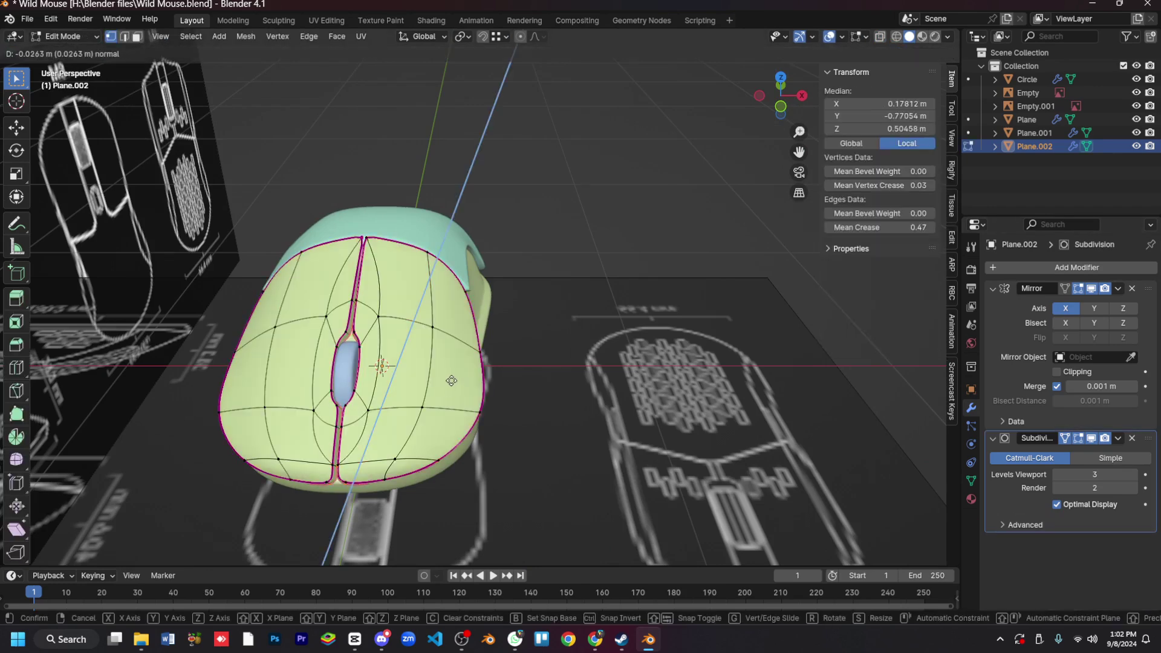
{"action": "left_click", "coordinate": [451, 380]}
Step: Check the front piece's normals with the Face Orientation overlay, then turn it off
{"action": "key", "text": "Tab"}
{"action": "middle_click_drag", "start_coordinate": [550, 186], "coordinate": [665, 152]}
{"action": "key", "text": "n"}
{"action": "left_click", "coordinate": [863, 36]}
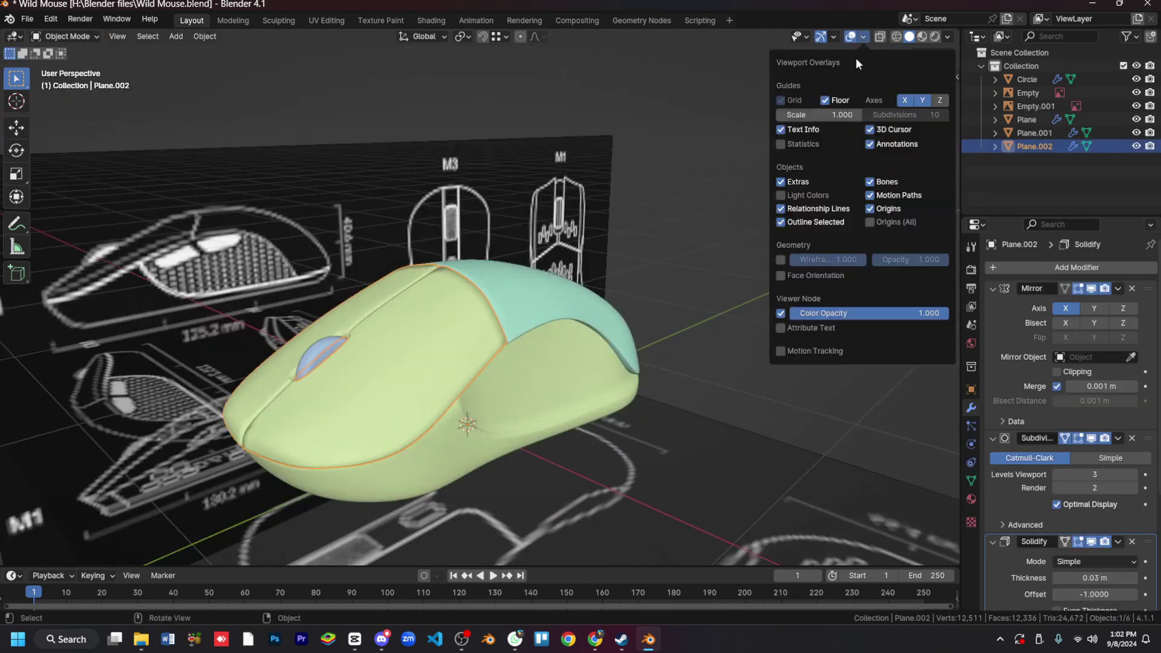
{"action": "left_click", "coordinate": [781, 275]}
{"action": "left_click", "coordinate": [863, 37]}
{"action": "left_click", "coordinate": [780, 275]}
{"action": "key", "text": "KP_3"}
Step: Push the front piece's outer edge out along its normals with Shrink/Fatten
{"action": "key", "text": "Tab"}
{"action": "key", "text": "shift+z"}
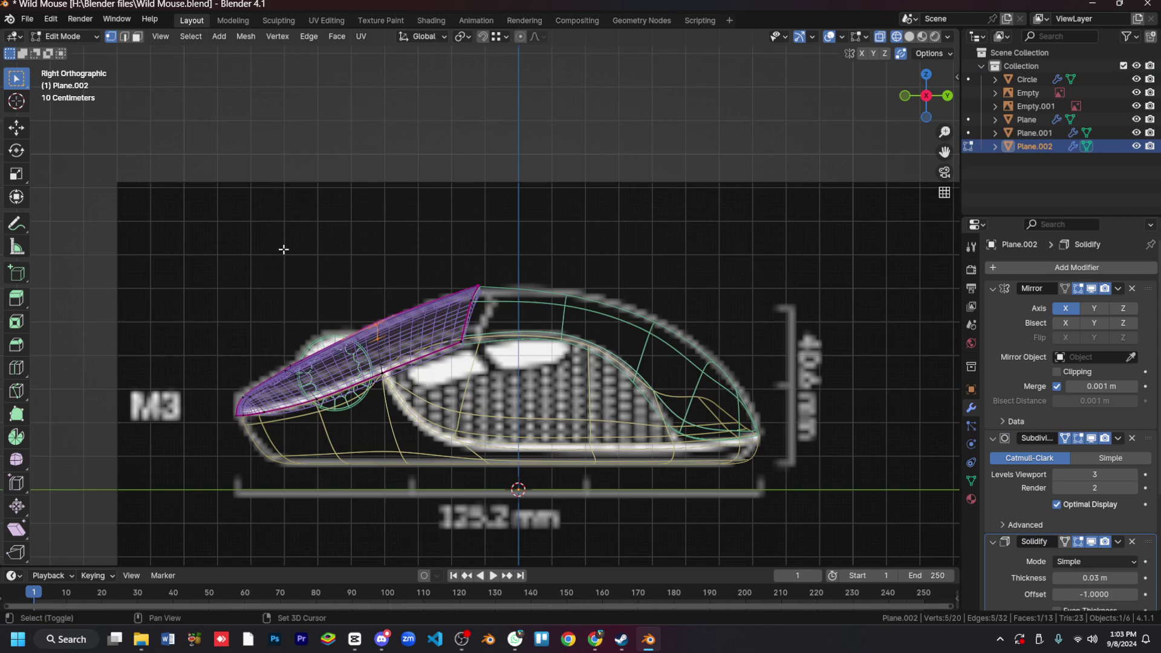
{"action": "left_click", "coordinate": [377, 332]}
{"action": "key", "text": "KP_1"}
{"action": "key", "text": "KP_3"}
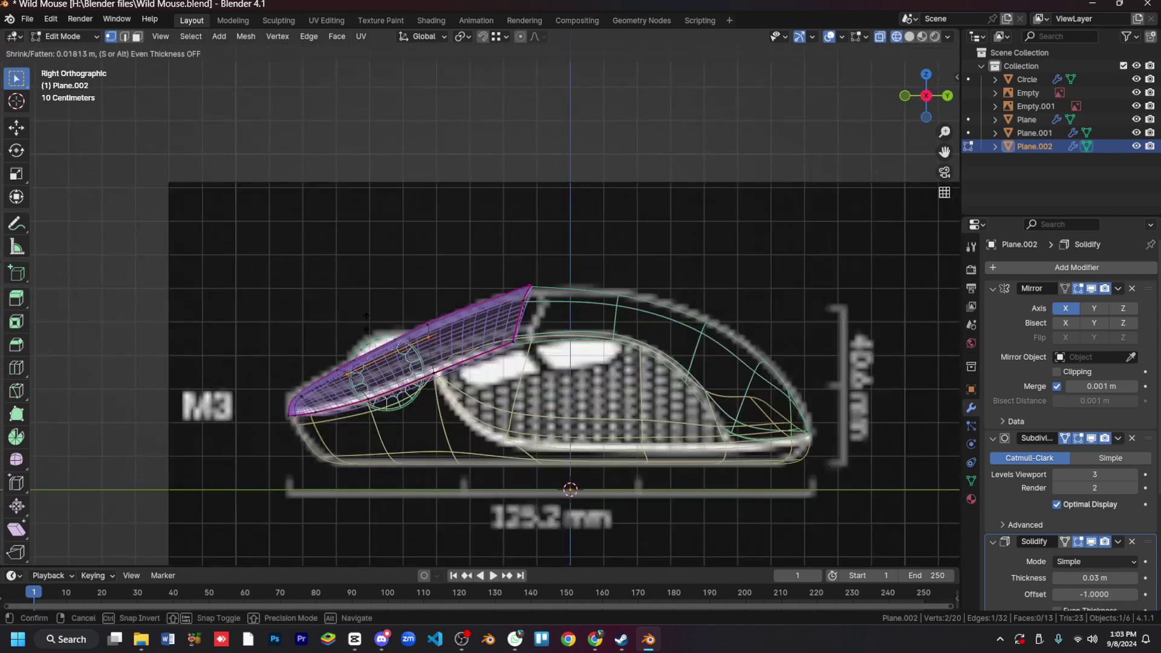
{"action": "key", "text": "Tab"}
{"action": "key", "text": "shift+z"}
{"action": "mouse_move", "coordinate": [377, 332]}
{"action": "middle_mouse_down"}
{"action": "mouse_move", "coordinate": [579, 263]}
{"action": "mouse_move", "coordinate": [524, 284]}
{"action": "middle_mouse_up"}
Step: Select the front button piece and rotate one of its edges
{"action": "left_click", "coordinate": [525, 284]}
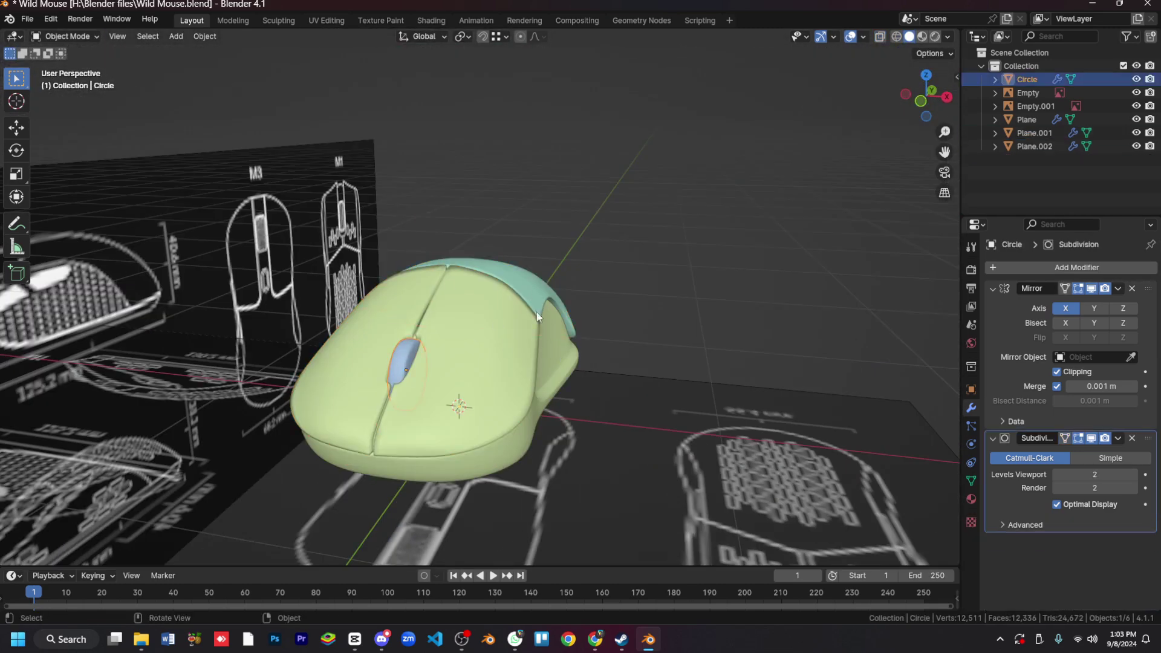
{"action": "left_click", "coordinate": [535, 312]}
{"action": "key", "text": "KP_1"}
{"action": "key", "text": "ctrl+KP_7"}
{"action": "key", "text": "2"}
{"action": "left_click", "coordinate": [448, 99]}
{"action": "key", "text": "r"}
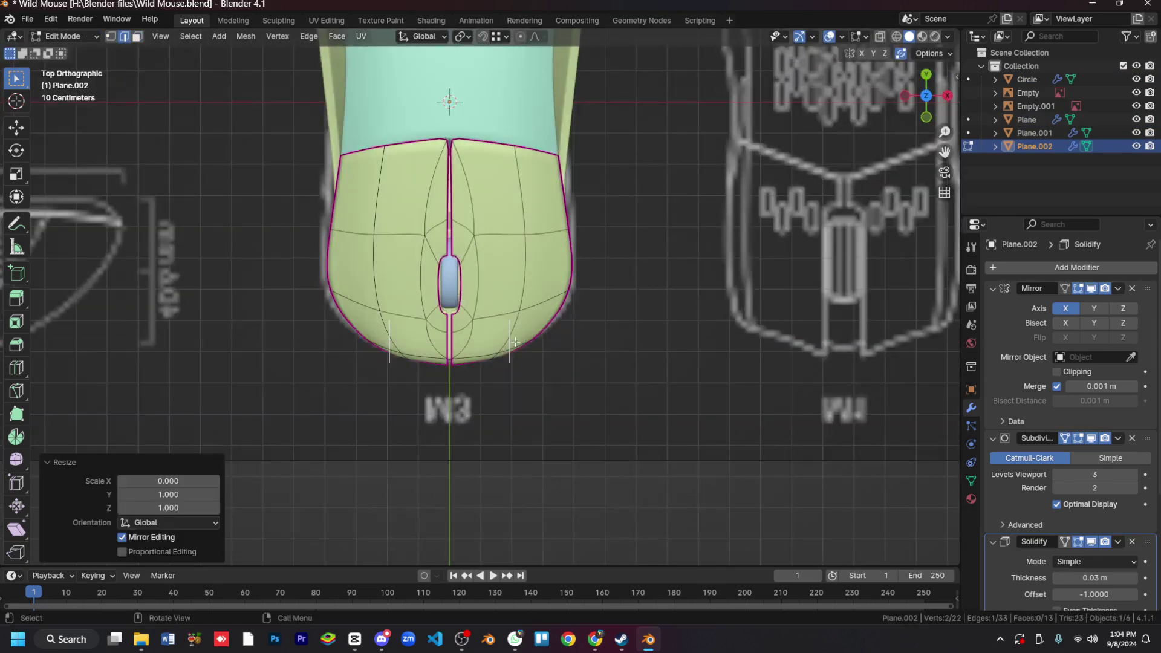
{"action": "key", "text": "KP_3"}
{"action": "mouse_move", "coordinate": [599, 426]}
{"action": "middle_mouse_down"}
{"action": "mouse_move", "coordinate": [580, 411]}
{"action": "mouse_move", "coordinate": [611, 414]}
{"action": "middle_mouse_up"}
Step: Extrude the edge into new faces for the front pads and grow the selection
{"action": "key", "text": "ctrl+KP_7"}
{"action": "key", "text": "e"}
{"action": "left_click", "coordinate": [607, 404]}
{"action": "key", "text": "ctrl+KP_Add"}
{"action": "key", "text": "Tab"}
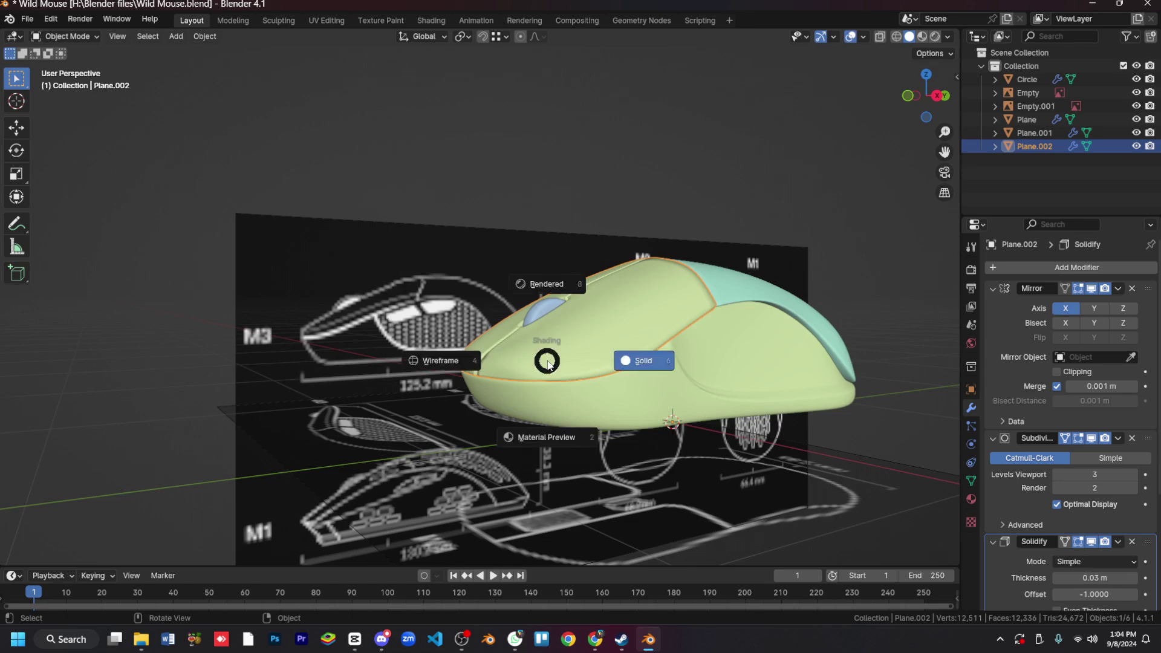
{"action": "key", "text": "Tab"}
{"action": "key", "text": "KP_1"}
{"action": "key", "text": "KP_3"}
{"action": "key", "text": "g"}
Step: Separate the two front pad faces into a new object, Plane.003
{"action": "left_click", "coordinate": [547, 327]}
{"action": "key", "text": "KP_1"}
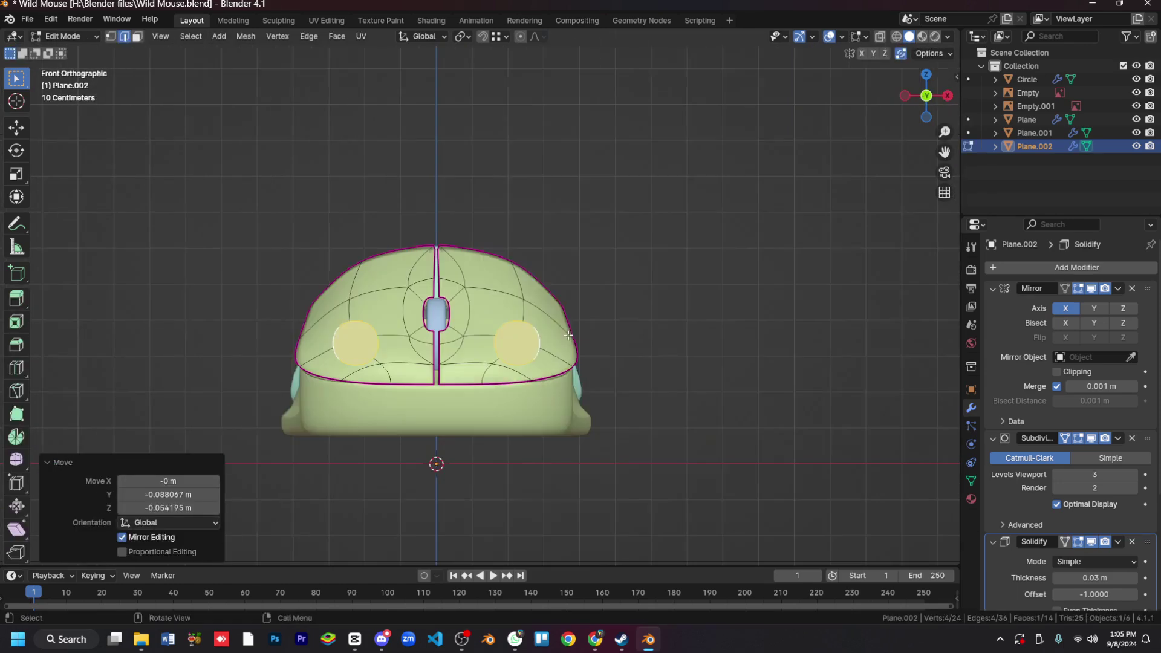
{"action": "key", "text": "p"}
{"action": "left_click", "coordinate": [568, 335]}
{"action": "key", "text": "Tab"}
{"action": "scroll", "coordinate": [575, 404], "scroll_direction": "up", "scroll_amount": 3}
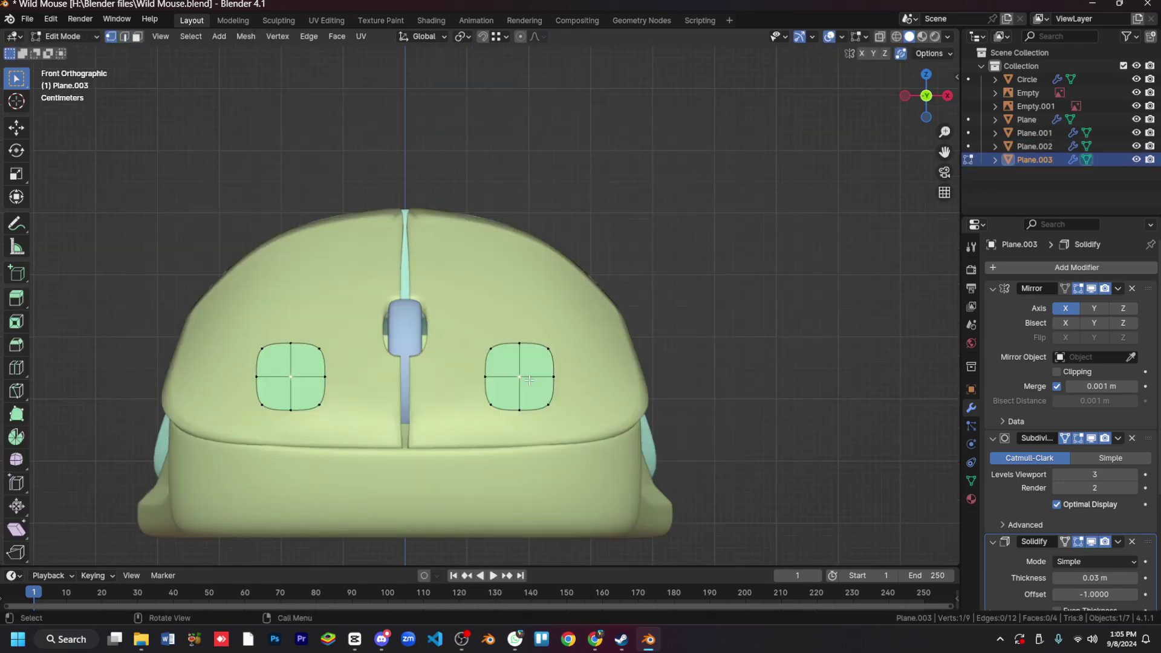
Step: Try a face operation on the front pads and shift them along Y, then undo it
{"action": "key", "text": "3"}
{"action": "right_click", "coordinate": [545, 363]}
{"action": "left_click", "coordinate": [582, 411]}
{"action": "left_click", "coordinate": [596, 440]}
{"action": "key", "text": "KP_3"}
{"action": "key", "text": "g"}
{"action": "key", "text": "y"}
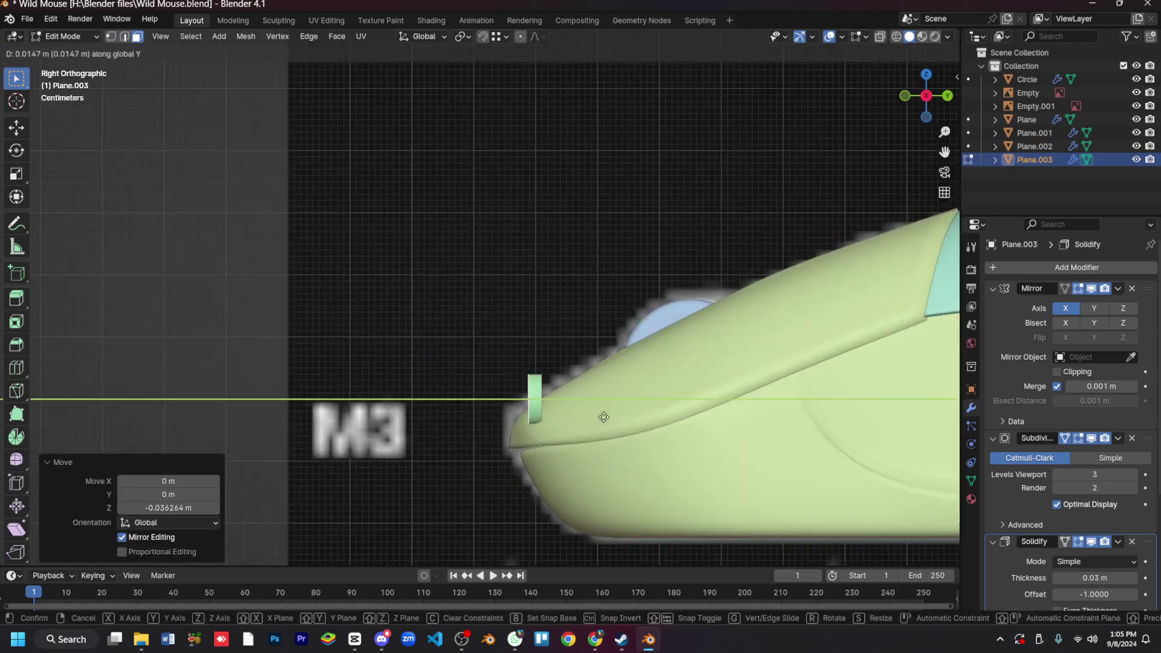
{"action": "left_click", "coordinate": [603, 417]}
{"action": "middle_click_drag", "start_coordinate": [603, 418], "coordinate": [629, 429]}
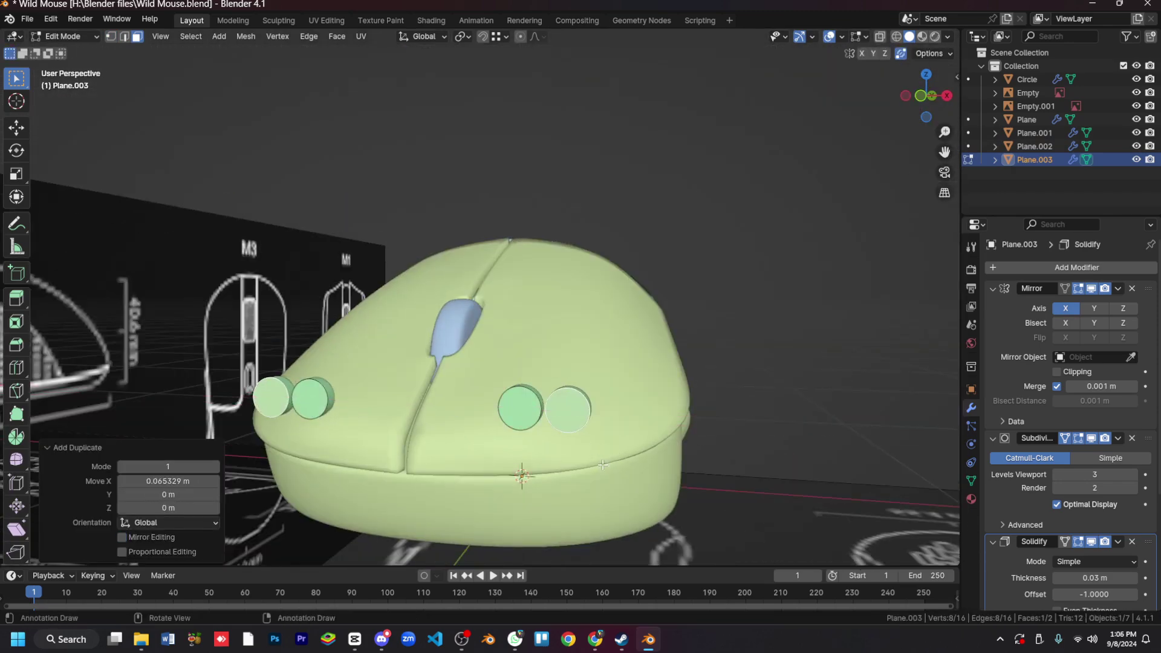
{"action": "key", "text": "ctrl+z"}
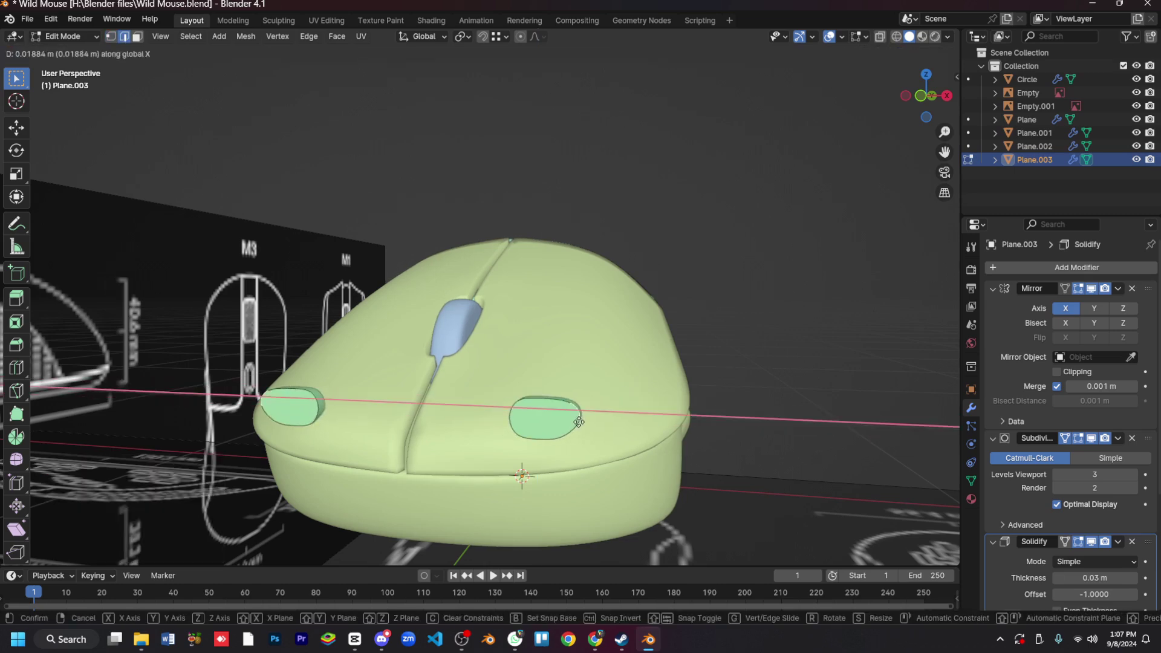
Step: Inset and extrude the two front circle faces into cylinders, shrink them slightly and tilt them
{"action": "middle_click_drag", "start_coordinate": [631, 522], "coordinate": [666, 405]}
{"action": "key", "text": "1"}
{"action": "key", "text": "i"}
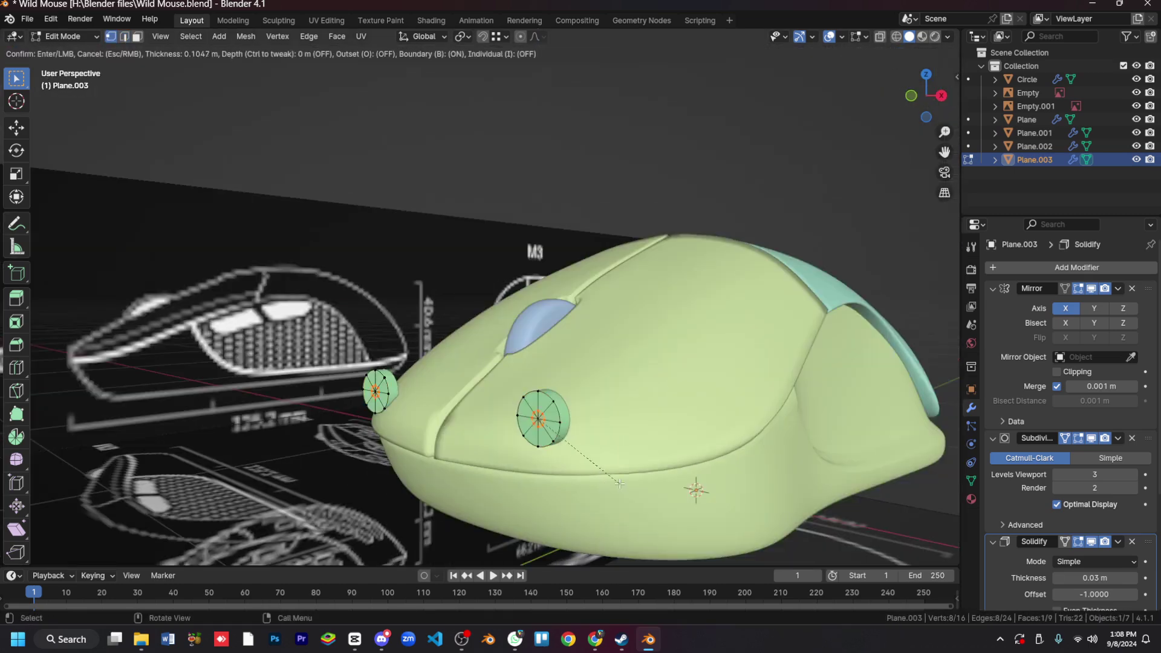
{"action": "left_click", "coordinate": [667, 401]}
{"action": "key", "text": "e"}
{"action": "left_click", "coordinate": [558, 409]}
{"action": "key", "text": "n"}
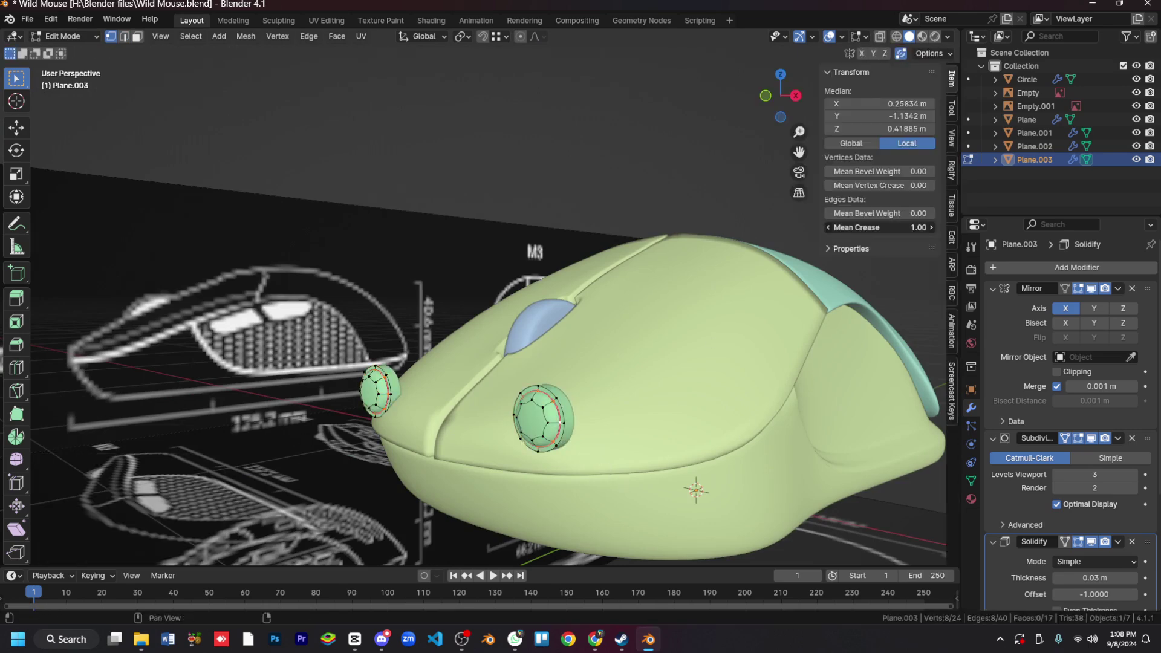
{"action": "left_click", "coordinate": [578, 444]}
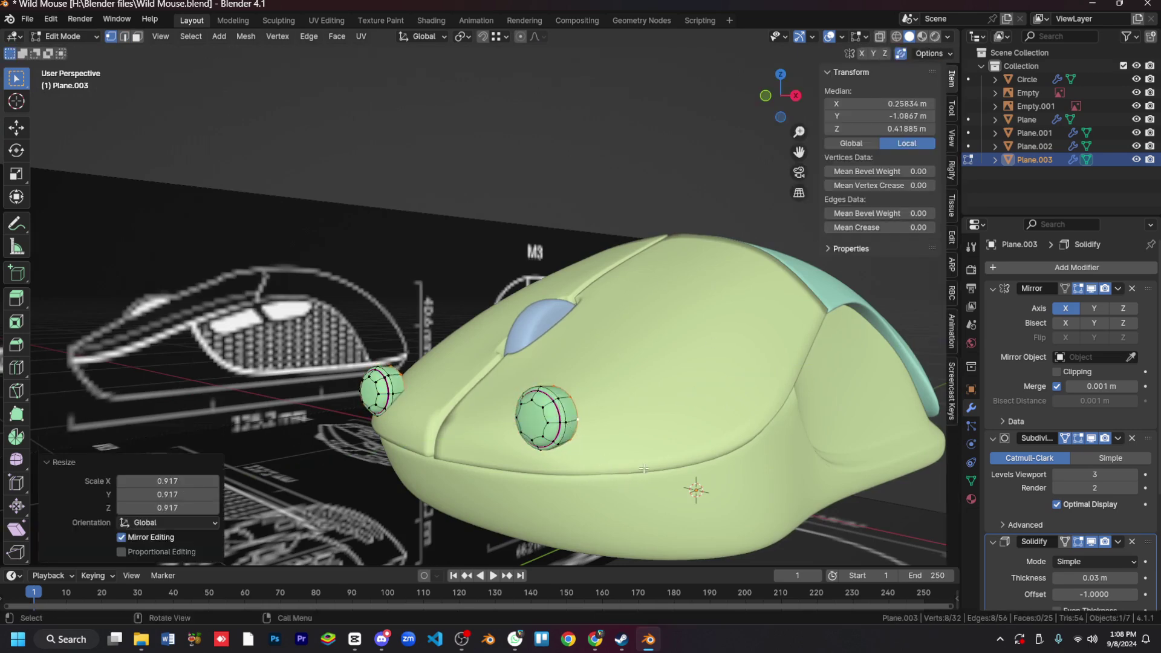
{"action": "key", "text": "KP_3"}
{"action": "key", "text": "g"}
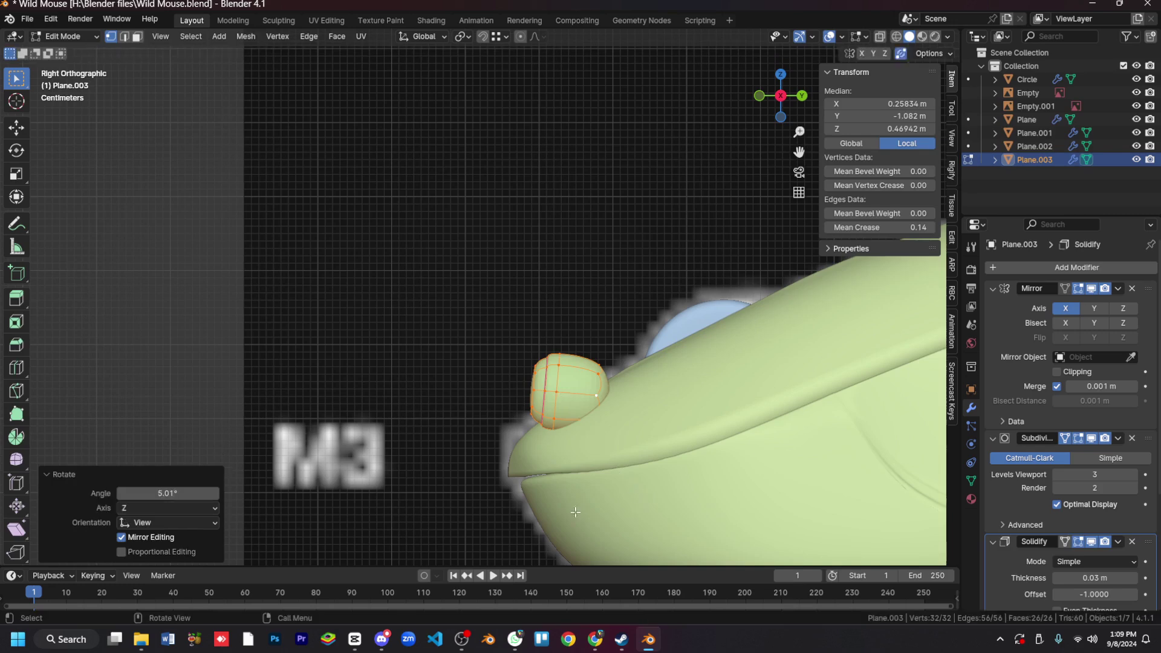
{"action": "key", "text": "shift+z"}
Step: Vertex-slide a vertex along the edge of the Plane.002 body shell
{"action": "key", "text": "alt+q"}
{"action": "left_click", "coordinate": [560, 476]}
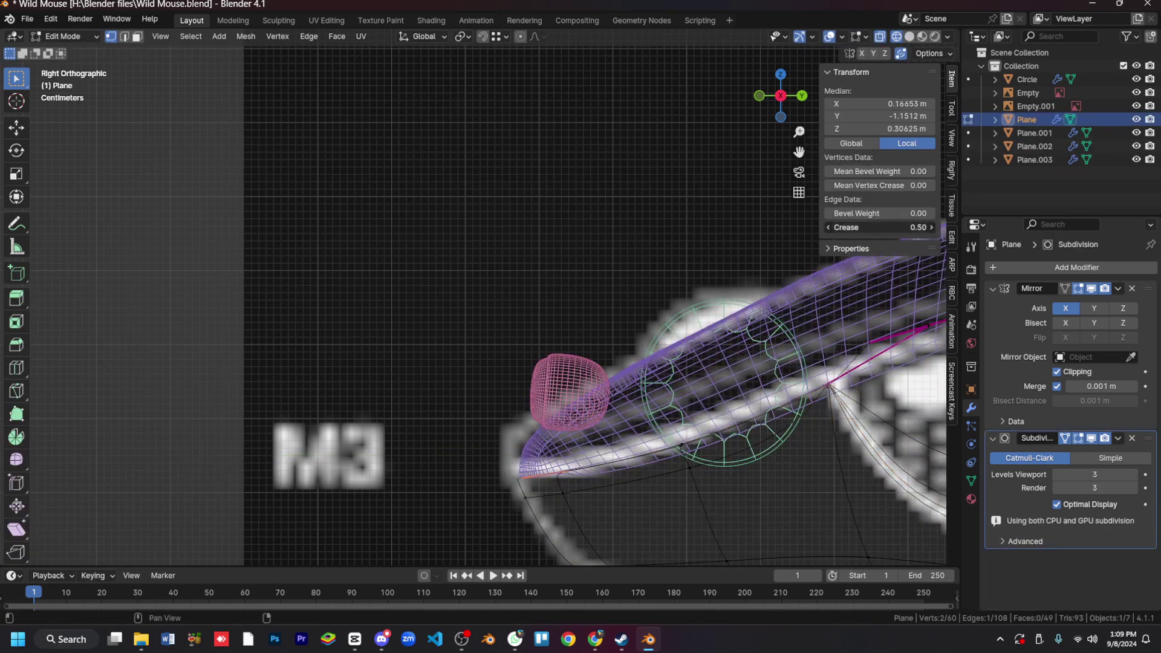
{"action": "key", "text": "alt+q"}
{"action": "key", "text": "shift+z"}
{"action": "middle_click_drag", "start_coordinate": [581, 363], "coordinate": [683, 421]}
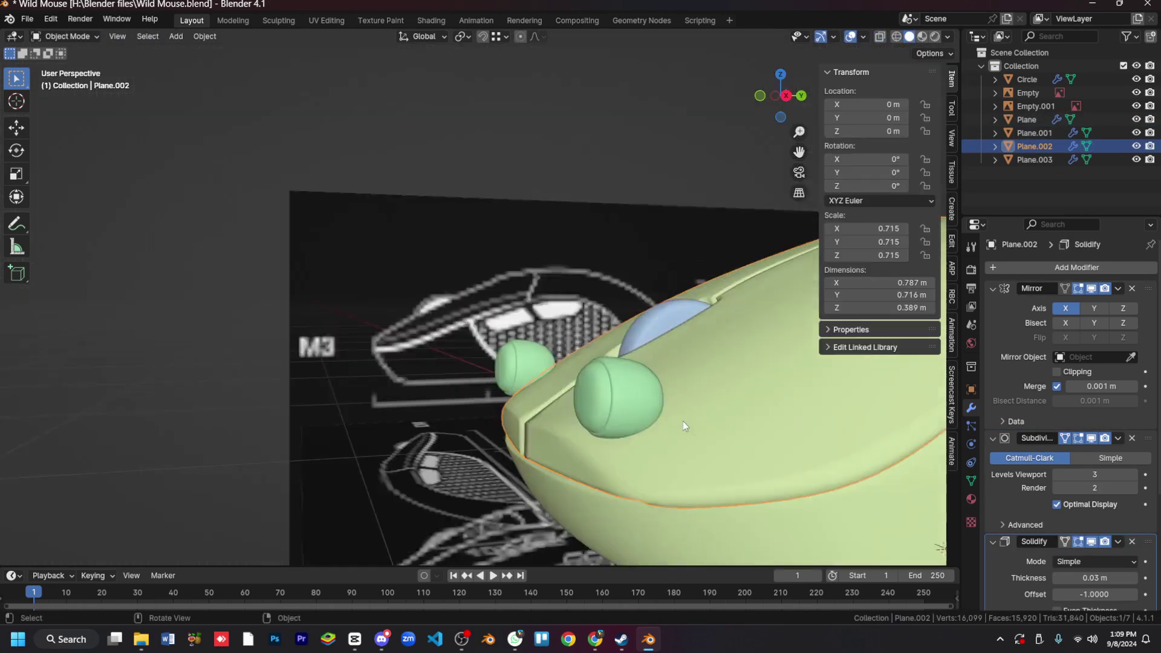
{"action": "key", "text": "n"}
{"action": "key", "text": "1"}
{"action": "key", "text": "g"}
{"action": "key", "text": "g"}
{"action": "left_click", "coordinate": [671, 480]}
{"action": "left_click", "coordinate": [838, 512]}
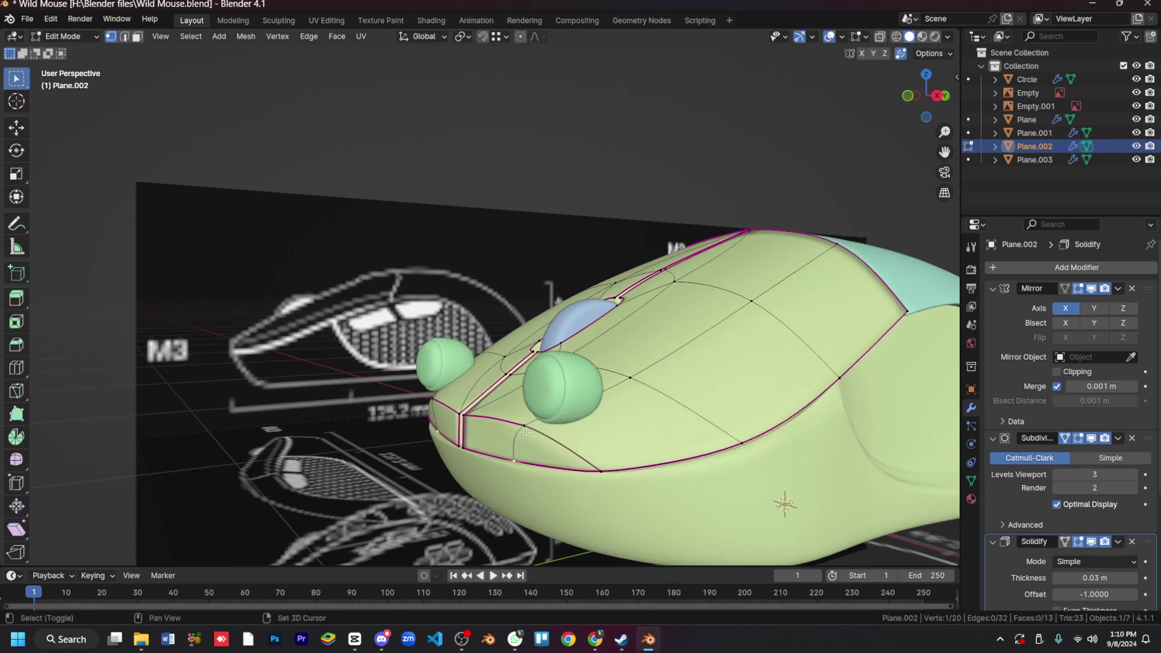
{"action": "middle_click_drag", "start_coordinate": [544, 387], "coordinate": [307, 387]}
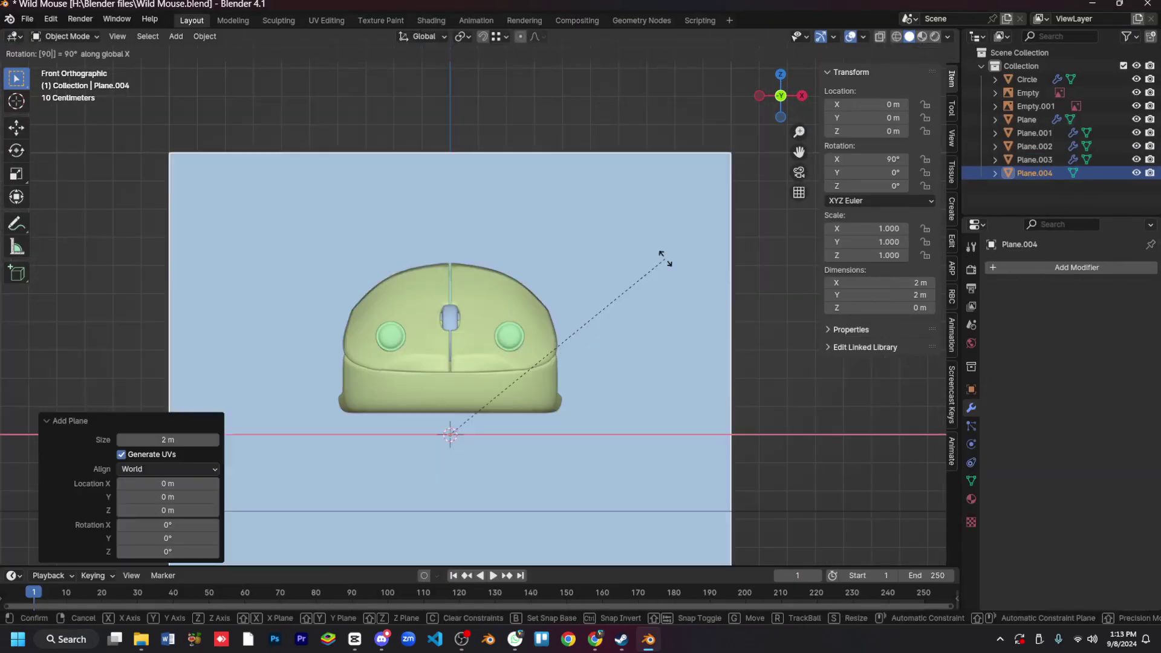
Step: Stand the new Plane.004 upright, shrink it and enter Edit Mode on it
{"action": "left_click", "coordinate": [665, 257]}
{"action": "key", "text": "KP_3"}
{"action": "left_click", "coordinate": [350, 234]}
{"action": "key", "text": "KP_1"}
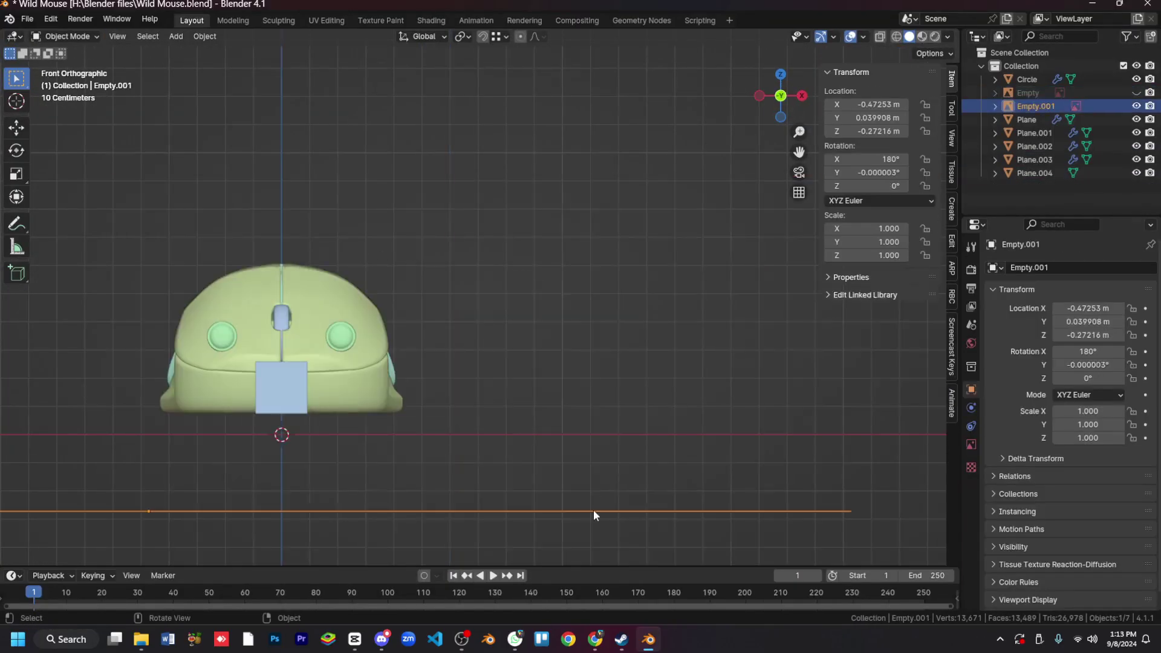
{"action": "left_click", "coordinate": [287, 380]}
{"action": "scroll", "coordinate": [288, 379], "scroll_direction": "up", "scroll_amount": 3}
{"action": "key", "text": "Tab"}
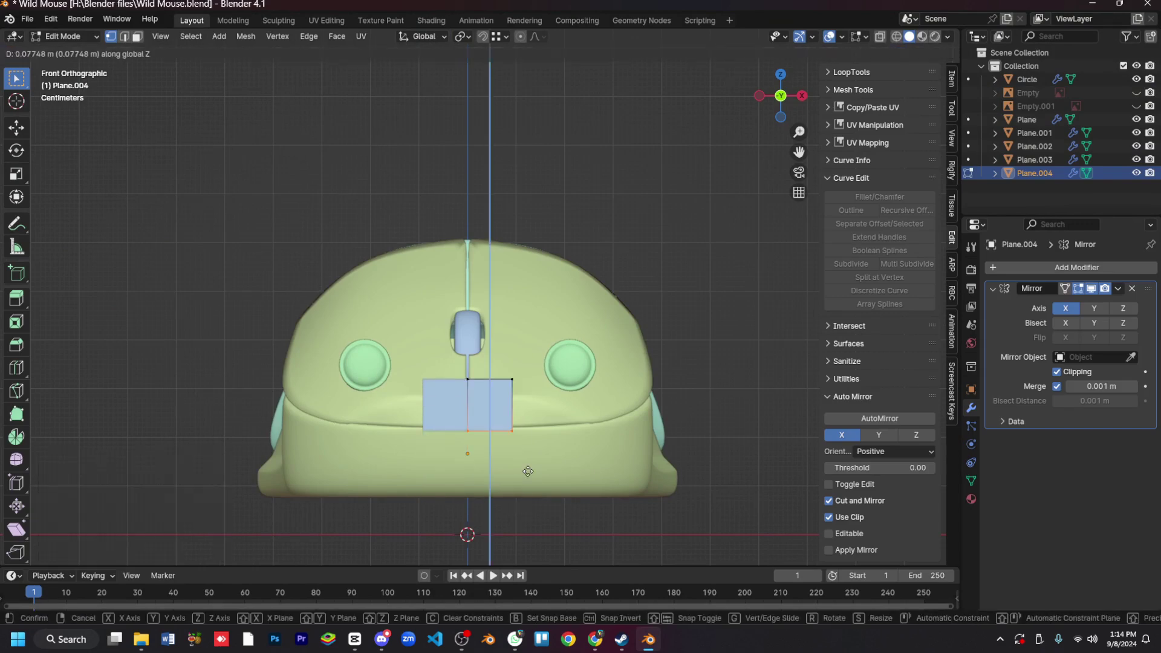
{"action": "left_click", "coordinate": [604, 512]}
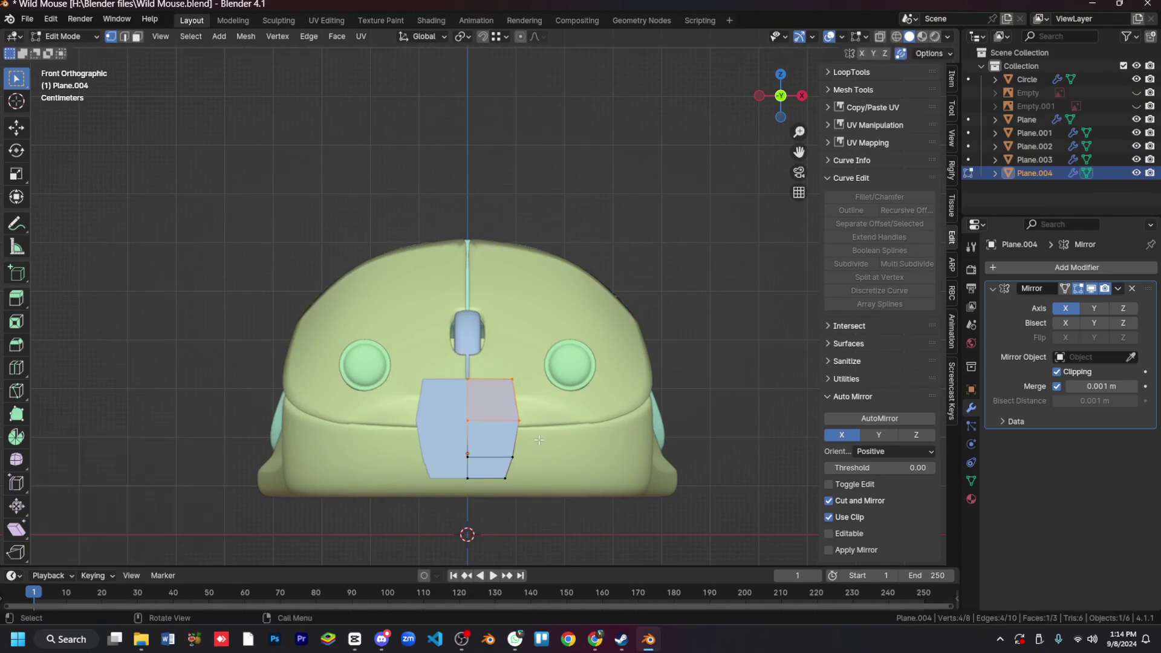
Step: Extrude the plane's right edge outward and tilt it by -14.3°
{"action": "left_click", "coordinate": [517, 438], "text": "alt"}
{"action": "key", "text": "e"}
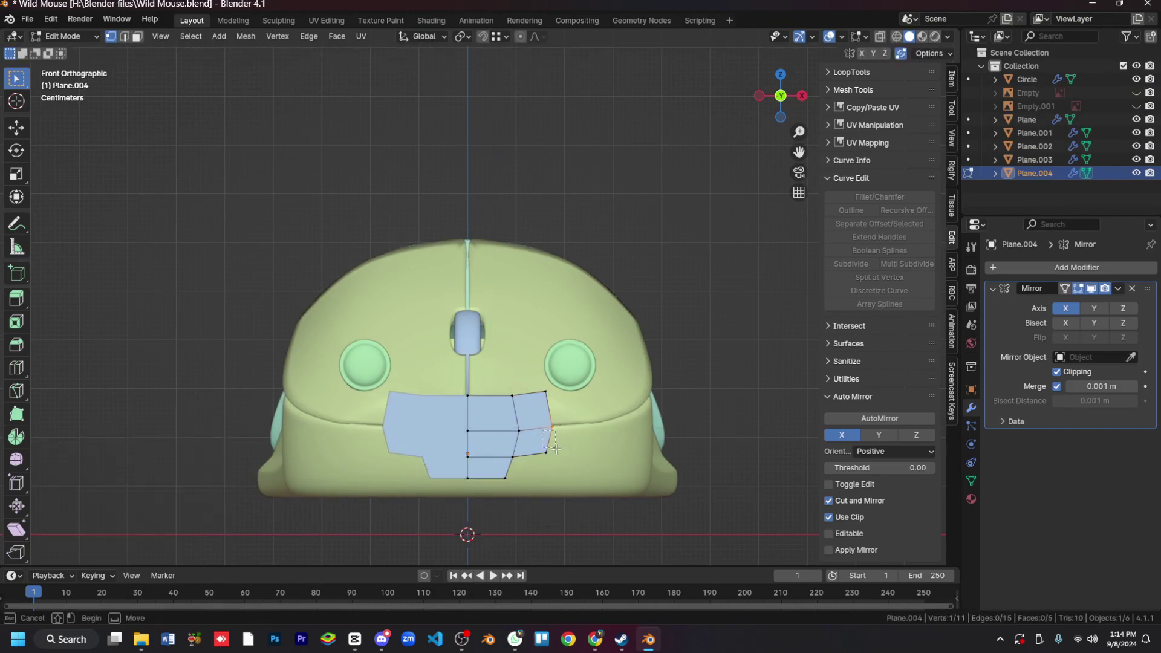
{"action": "left_click", "coordinate": [556, 449]}
{"action": "right_click", "coordinate": [578, 454]}
{"action": "key", "text": "Escape"}
{"action": "key", "text": "r"}
{"action": "left_click", "coordinate": [636, 481]}
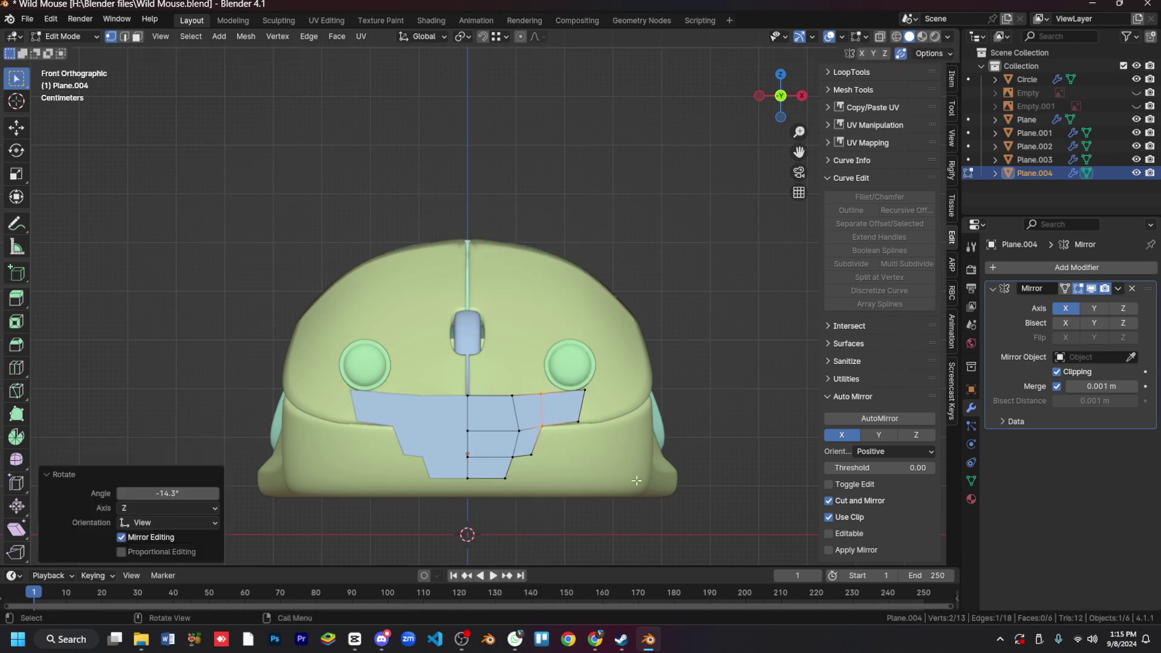
Step: Move the plane's top edge into place over the mouse front
{"action": "left_click", "coordinate": [490, 395]}
{"action": "left_click", "coordinate": [483, 454]}
{"action": "key", "text": "g"}
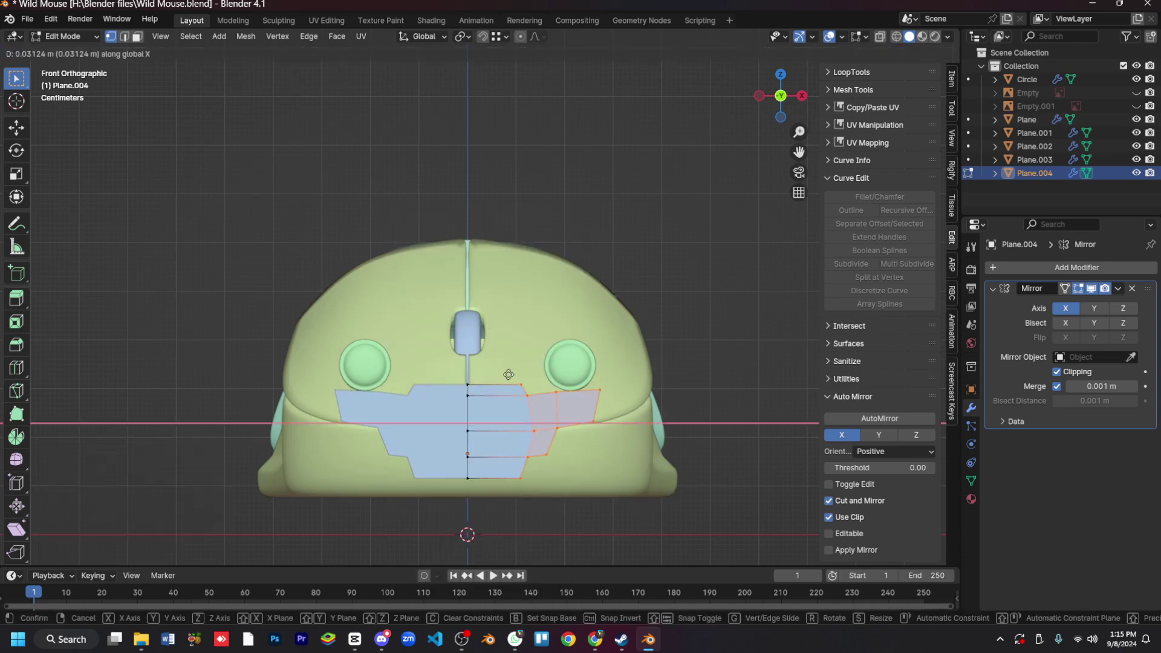
{"action": "left_click", "coordinate": [499, 455]}
{"action": "key", "text": "g"}
{"action": "middle_click_drag", "start_coordinate": [499, 454], "coordinate": [527, 437]}
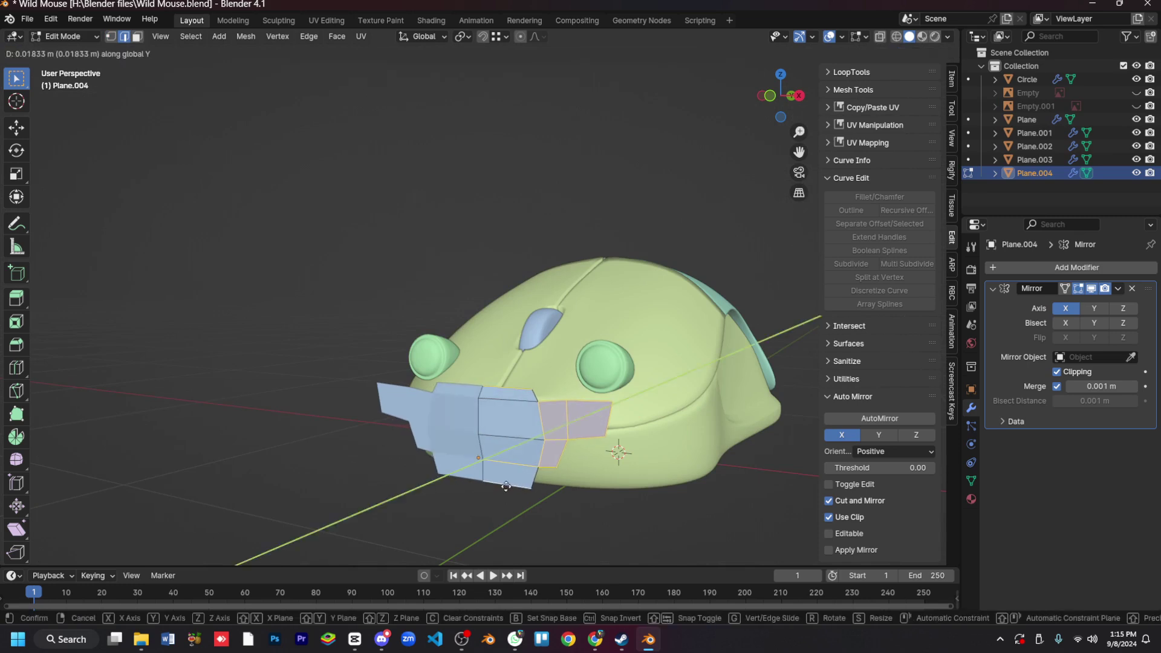
{"action": "left_click", "coordinate": [506, 486]}
{"action": "key", "text": "g"}
{"action": "key", "text": "Escape"}
{"action": "middle_click_drag", "start_coordinate": [517, 441], "coordinate": [546, 431]}
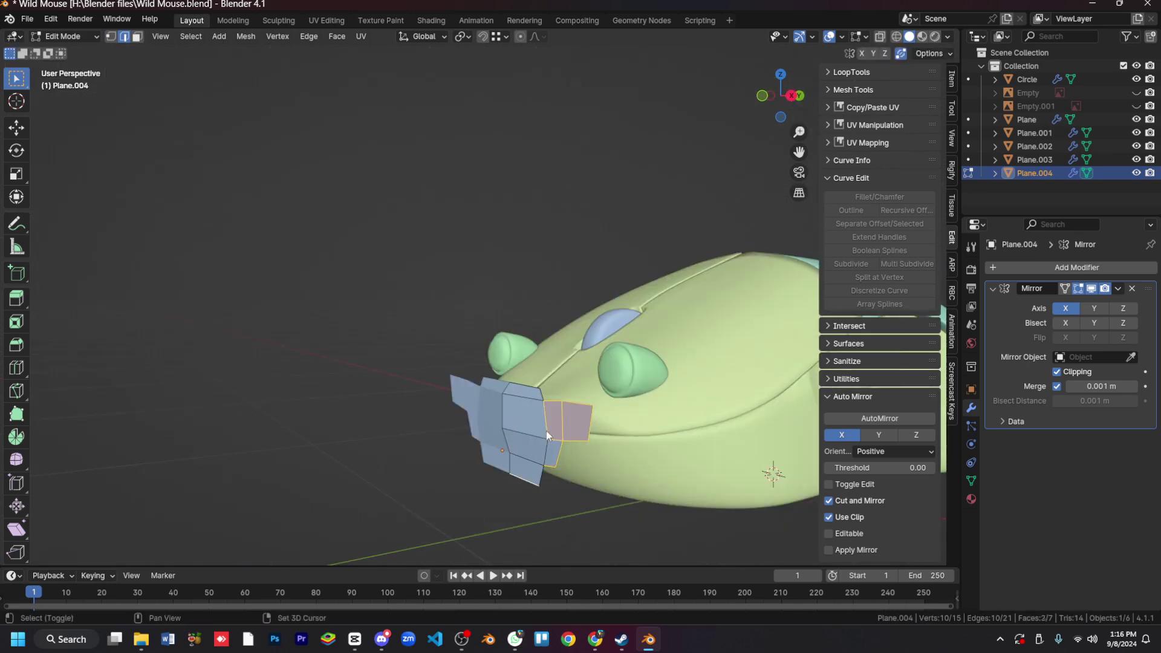
Step: Shift a face sideways along Y, then delete the faces, leaving only the edge cage
{"action": "key", "text": "n"}
{"action": "left_click", "coordinate": [549, 406], "text": "shift"}
{"action": "key", "text": "g"}
{"action": "left_click", "coordinate": [562, 455]}
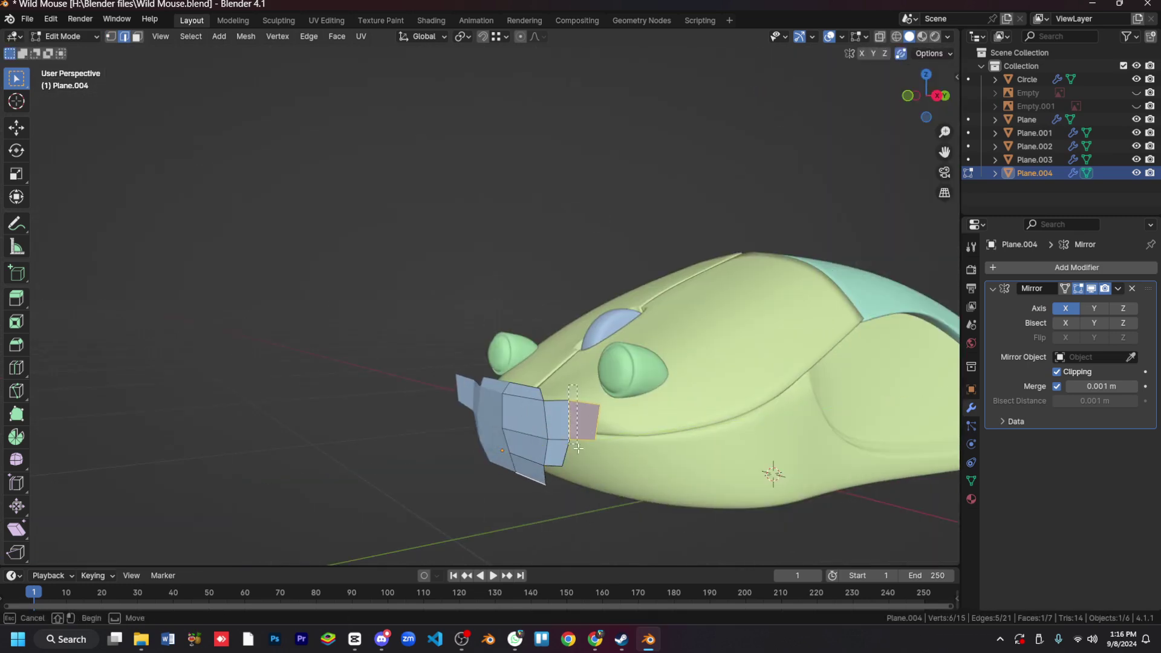
{"action": "left_click_drag", "start_coordinate": [578, 447], "coordinate": [581, 435]}
{"action": "left_click", "coordinate": [579, 455]}
{"action": "key", "text": "x"}
{"action": "left_click", "coordinate": [549, 503]}
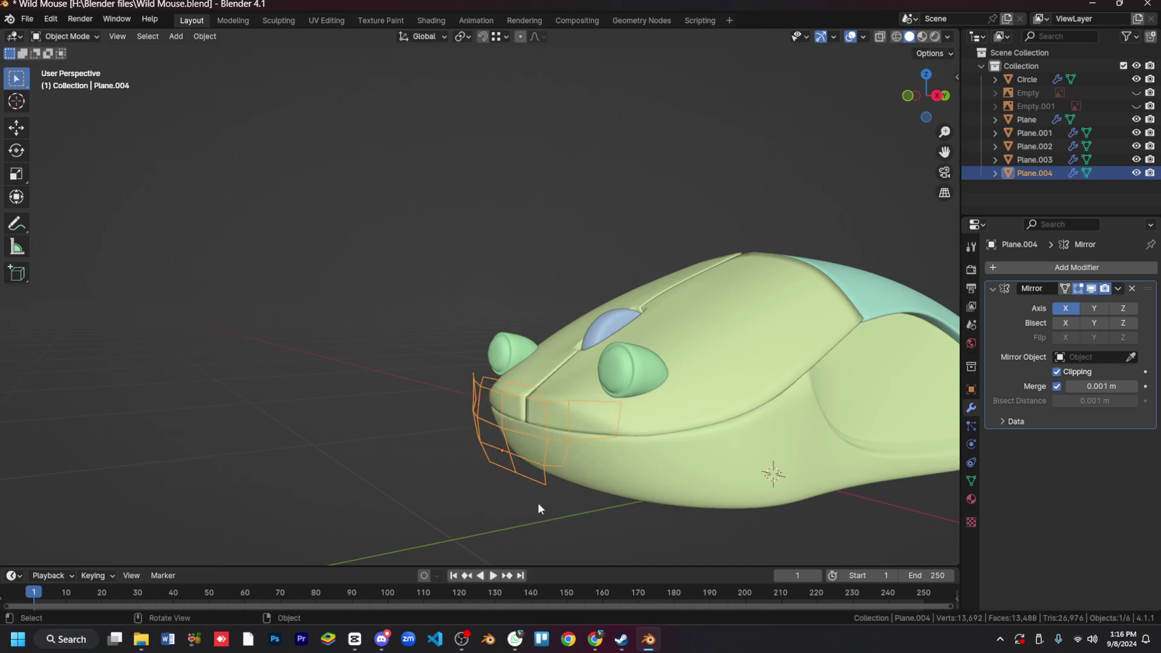
Step: Add a thin Skin modifier with branch smoothing and a Subdivision modifier to the cage
{"action": "left_click", "coordinate": [1017, 267]}
{"action": "left_click", "coordinate": [824, 459]}
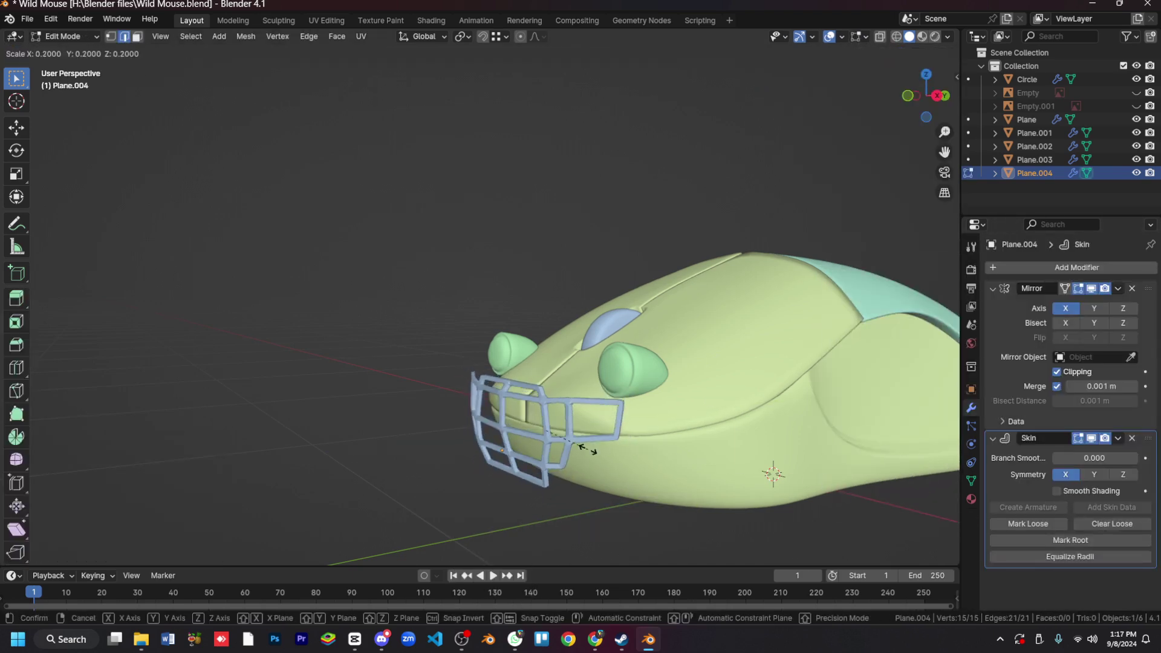
{"action": "left_click", "coordinate": [589, 449]}
{"action": "left_click", "coordinate": [1107, 458]}
{"action": "key", "text": "1"}
{"action": "key", "text": "ctrl+1"}
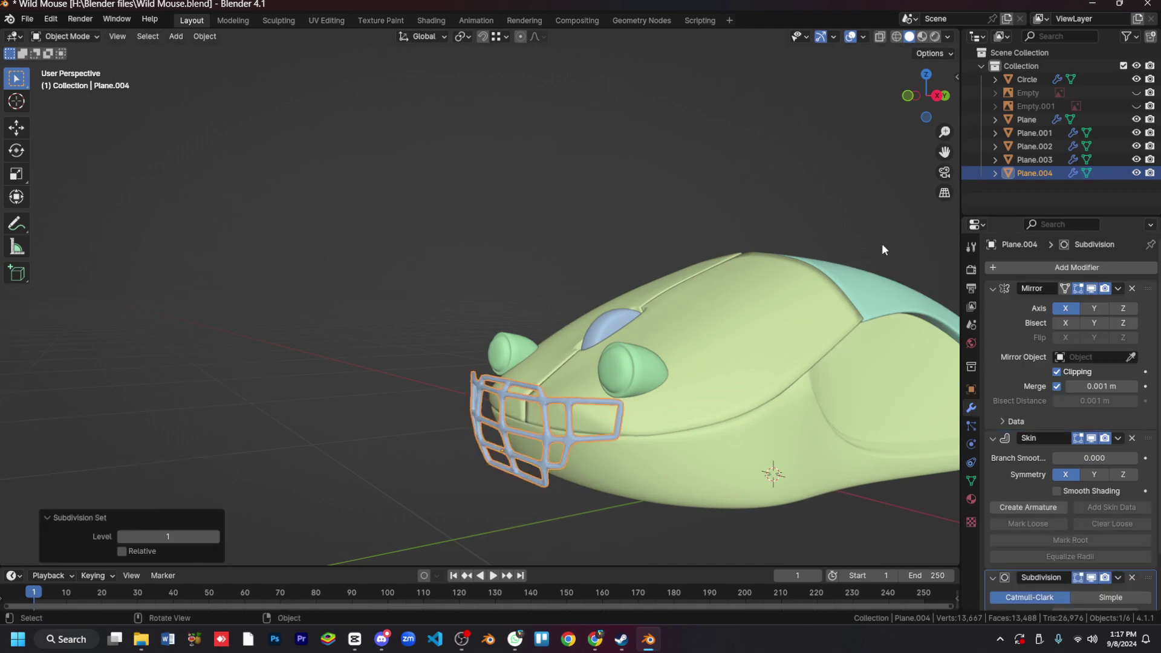
Step: In wireframe, delete unwanted cage parts and move the selected bars along Y
{"action": "mouse_move", "coordinate": [882, 243]}
{"action": "middle_mouse_down"}
{"action": "mouse_move", "coordinate": [508, 440]}
{"action": "mouse_move", "coordinate": [525, 394]}
{"action": "mouse_move", "coordinate": [577, 523]}
{"action": "middle_mouse_up"}
{"action": "key", "text": "2"}
{"action": "key", "text": "shift+z"}
{"action": "key", "text": "x"}
{"action": "left_click", "coordinate": [528, 431]}
{"action": "key", "text": "shift+z"}
{"action": "key", "text": "g"}
{"action": "key", "text": "y"}
{"action": "left_click", "coordinate": [525, 394]}
{"action": "key", "text": "x"}
{"action": "key", "text": "shift+z"}
Step: Reposition the selected cage bars as seen from below
{"action": "key", "text": "ctrl+KP_7"}
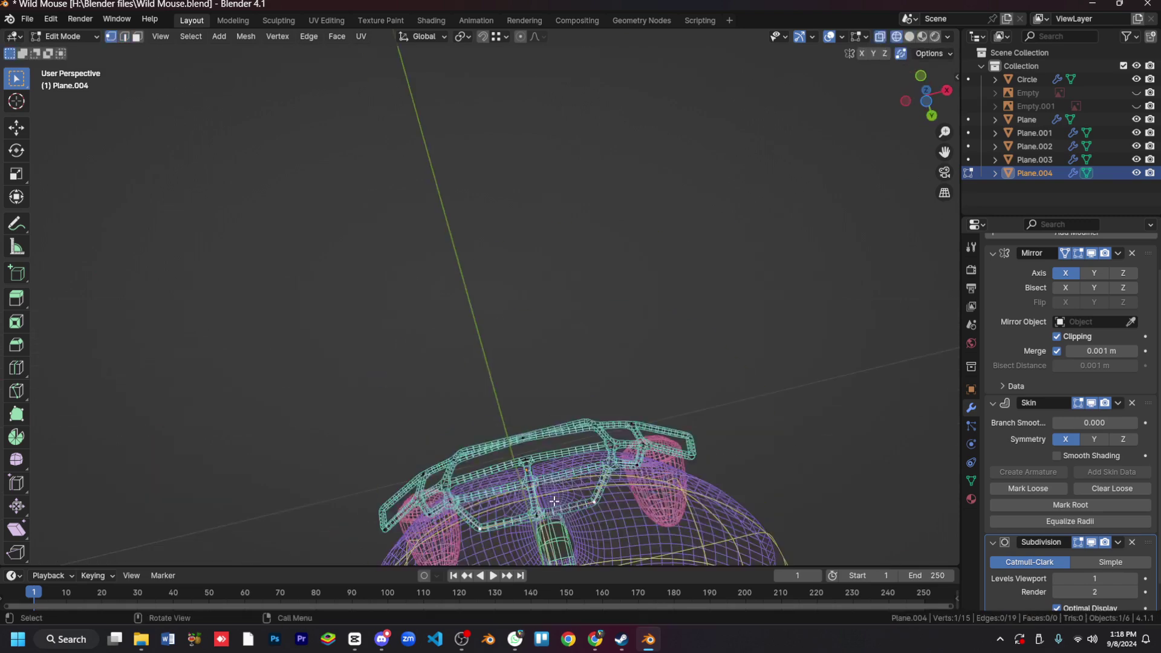
{"action": "key", "text": "shift+z"}
{"action": "key", "text": "g"}
{"action": "left_click", "coordinate": [604, 446]}
{"action": "key", "text": "g"}
{"action": "left_click", "coordinate": [604, 445]}
Step: Adjust the cage vertices from the side view, moving them along Y
{"action": "key", "text": "KP_3"}
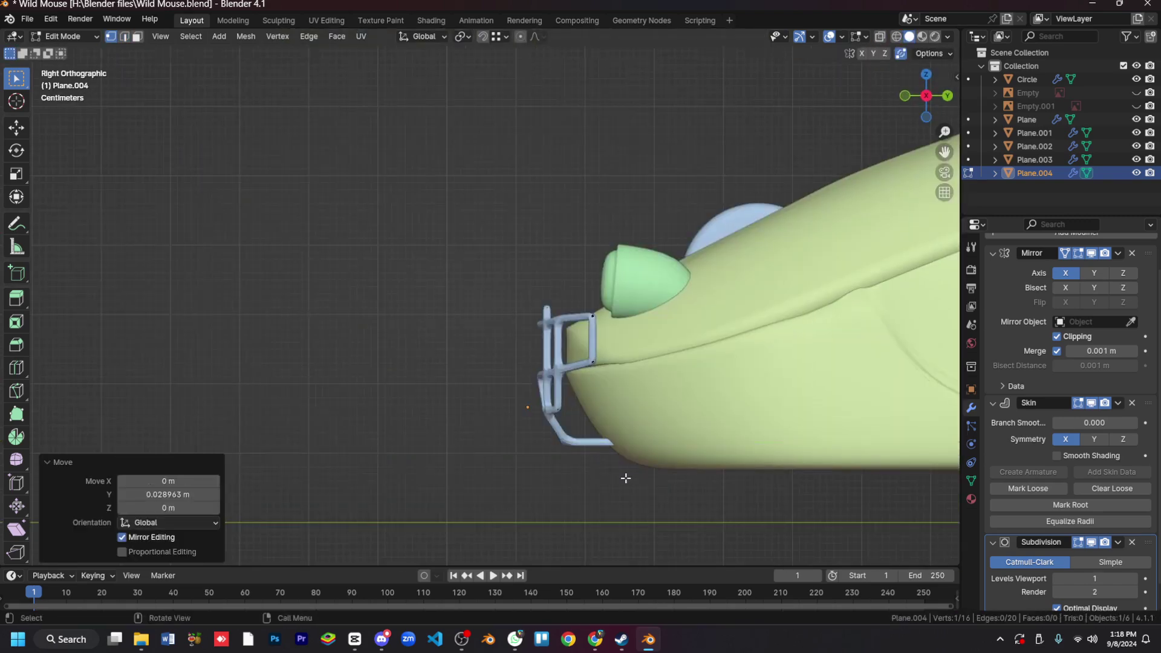
{"action": "key", "text": "shift+z"}
{"action": "left_click", "coordinate": [617, 333]}
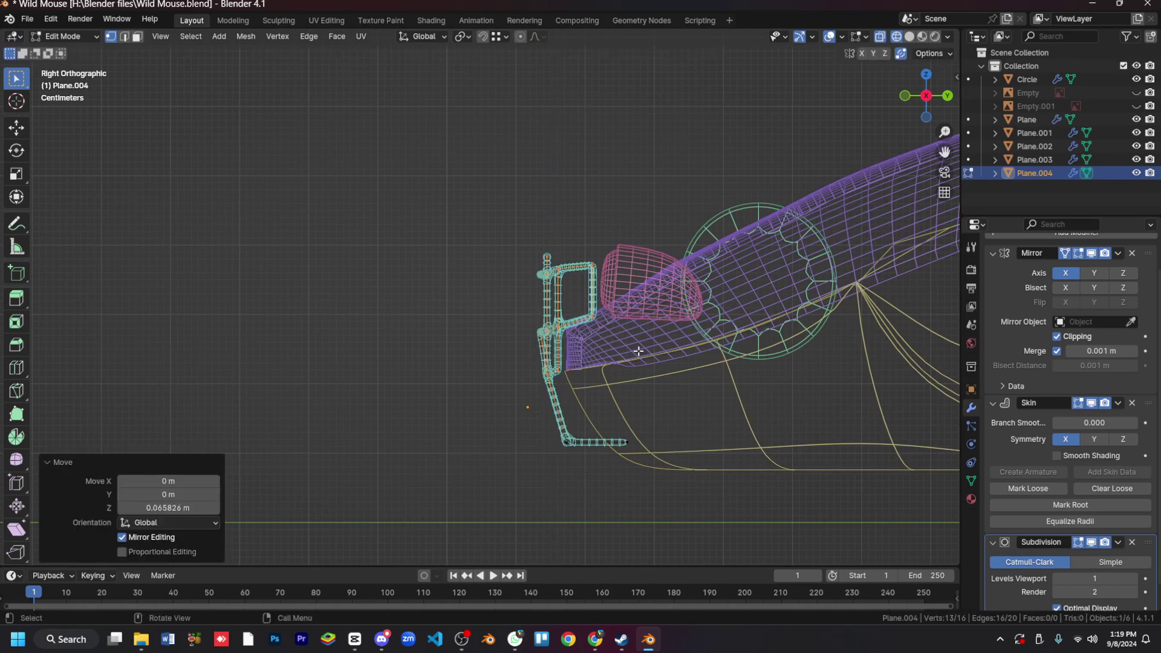
{"action": "key", "text": "g"}
{"action": "left_click", "coordinate": [595, 387]}
{"action": "key", "text": "g"}
{"action": "left_click", "coordinate": [577, 369]}
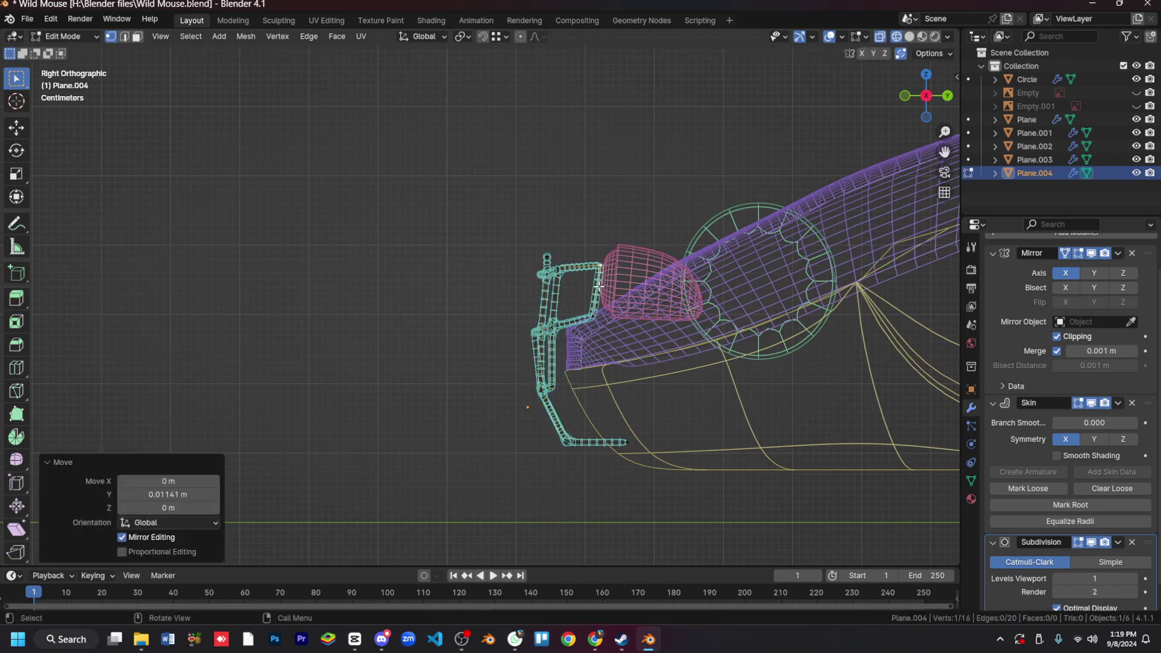
{"action": "key", "text": "alt+a"}
Step: Remove the extra vertex and scale the whole cage from the front view
{"action": "key", "text": "shift+z"}
{"action": "key", "text": "KP_1"}
{"action": "key", "text": "ctrl+z"}
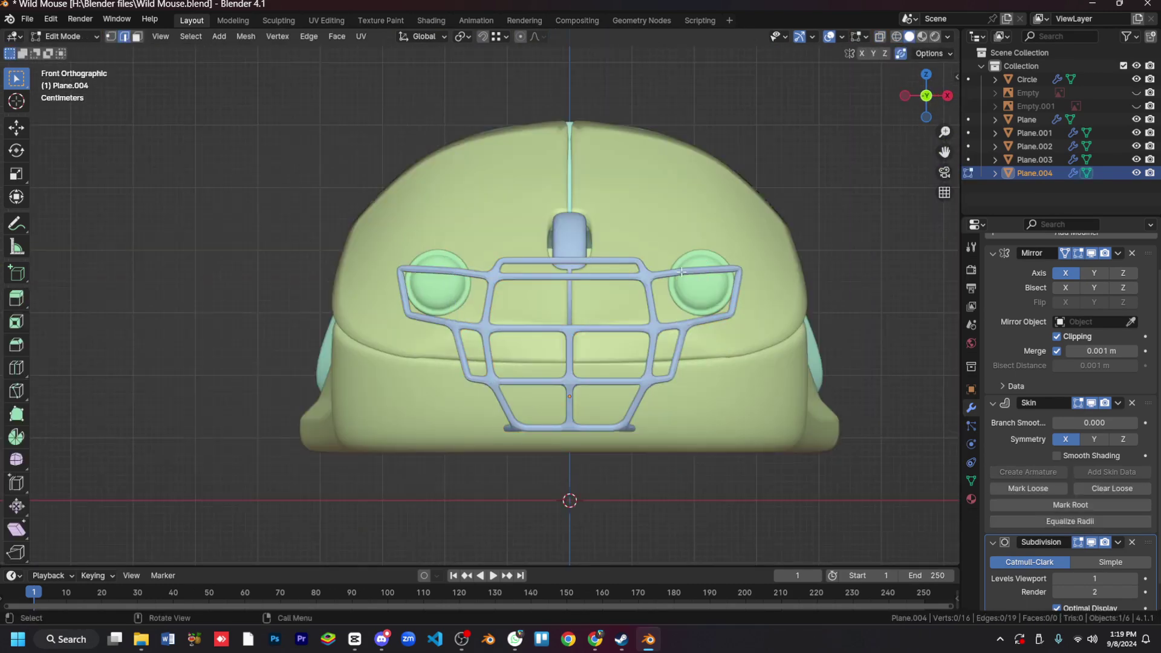
{"action": "left_click", "coordinate": [662, 347]}
{"action": "key", "text": "a"}
{"action": "key", "text": "s"}
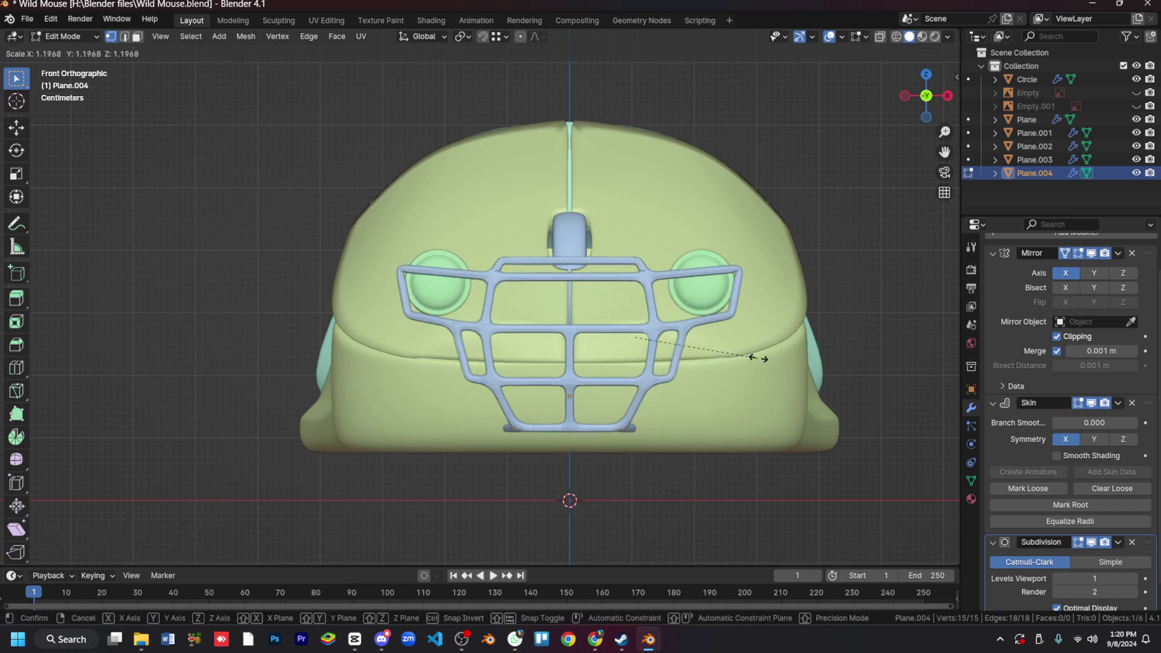
{"action": "left_click", "coordinate": [758, 358]}
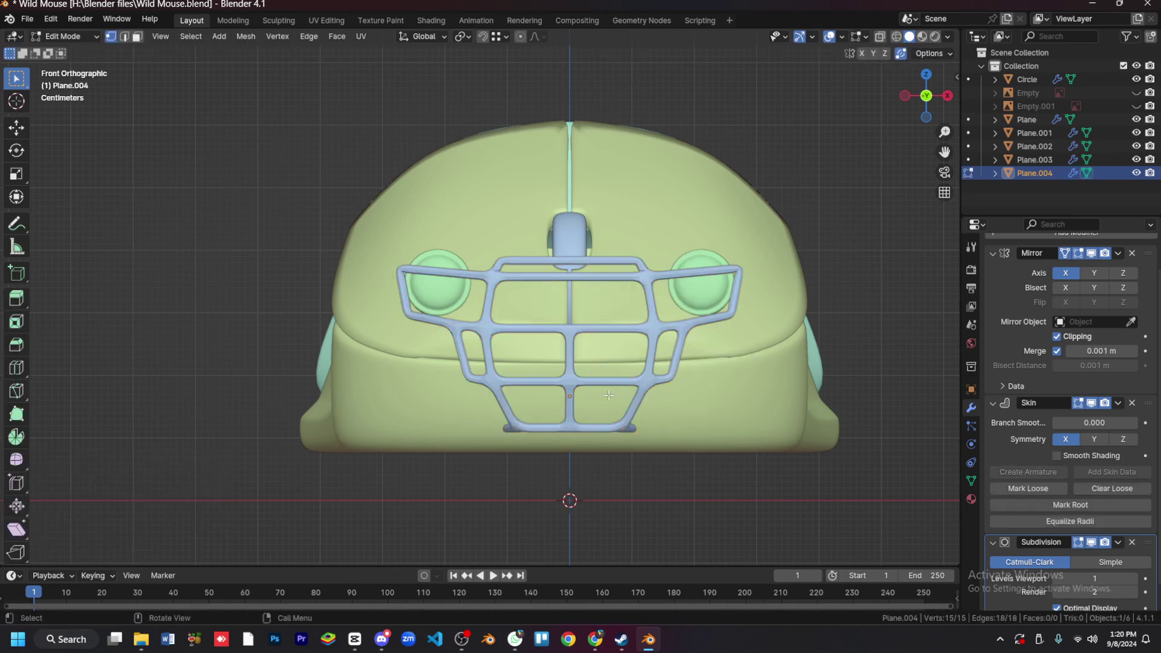
{"action": "left_click", "coordinate": [761, 418]}
Step: Change the viewport shading, position the cage over the mouse and leave Edit Mode
{"action": "key", "text": "z"}
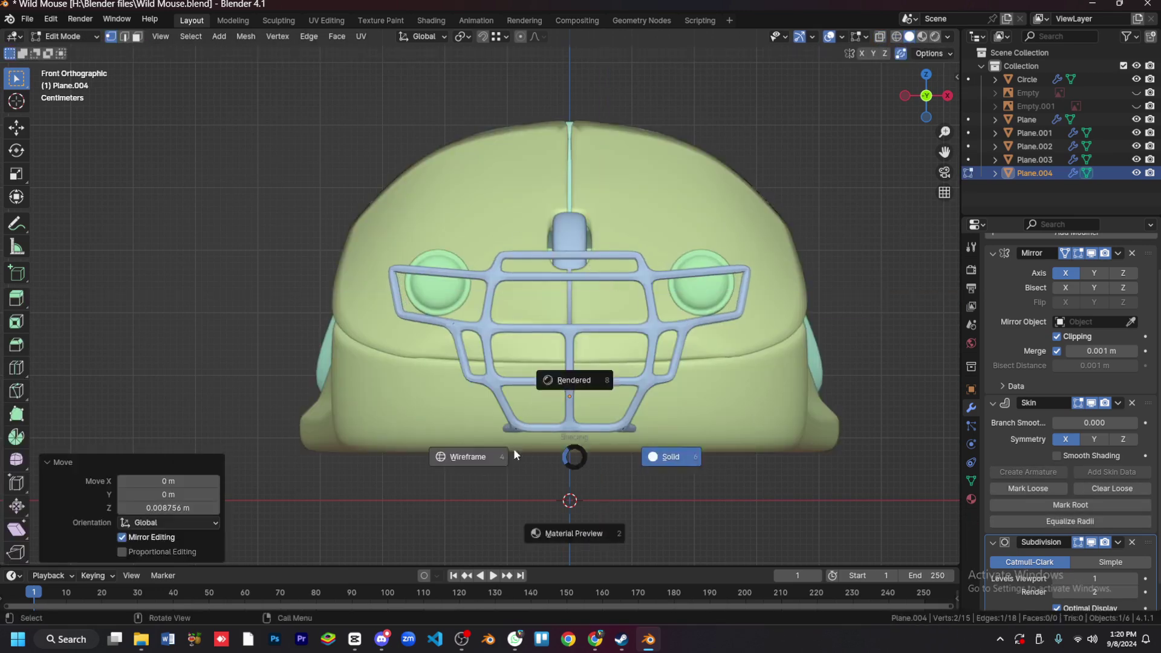
{"action": "left_click", "coordinate": [513, 448]}
{"action": "key", "text": "Tab"}
{"action": "middle_click_drag", "start_coordinate": [665, 460], "coordinate": [749, 487]}
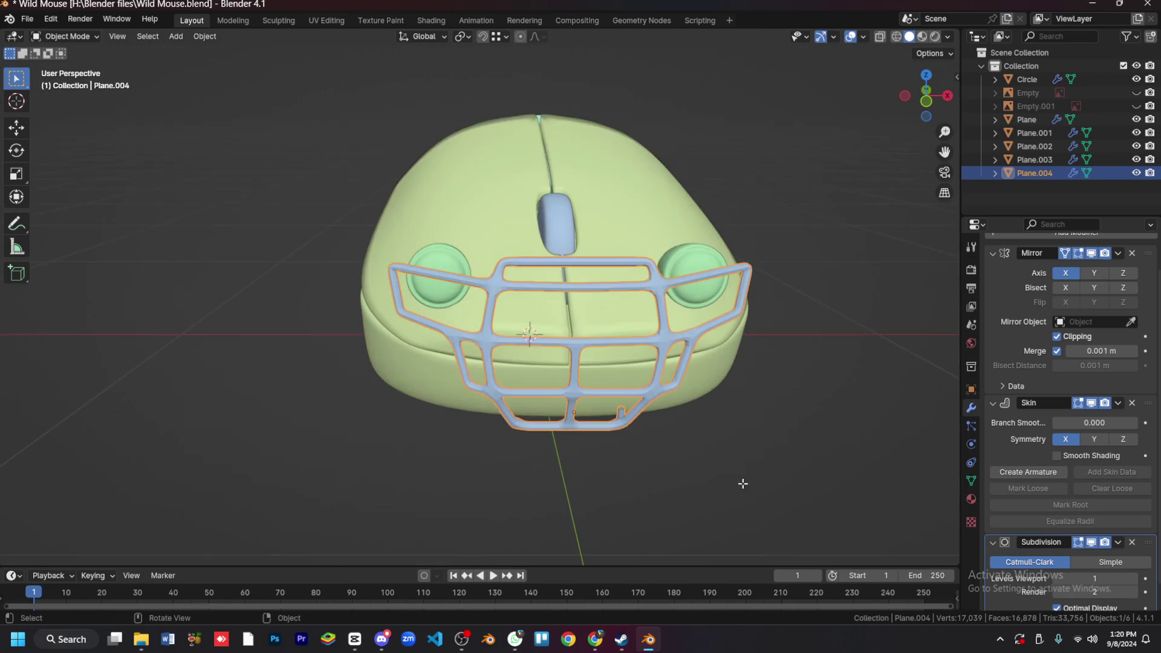
{"action": "left_click", "coordinate": [667, 365]}
{"action": "key", "text": "a"}
{"action": "key", "text": "KP_3"}
{"action": "key", "text": "Tab"}
{"action": "key", "text": "shift+z"}
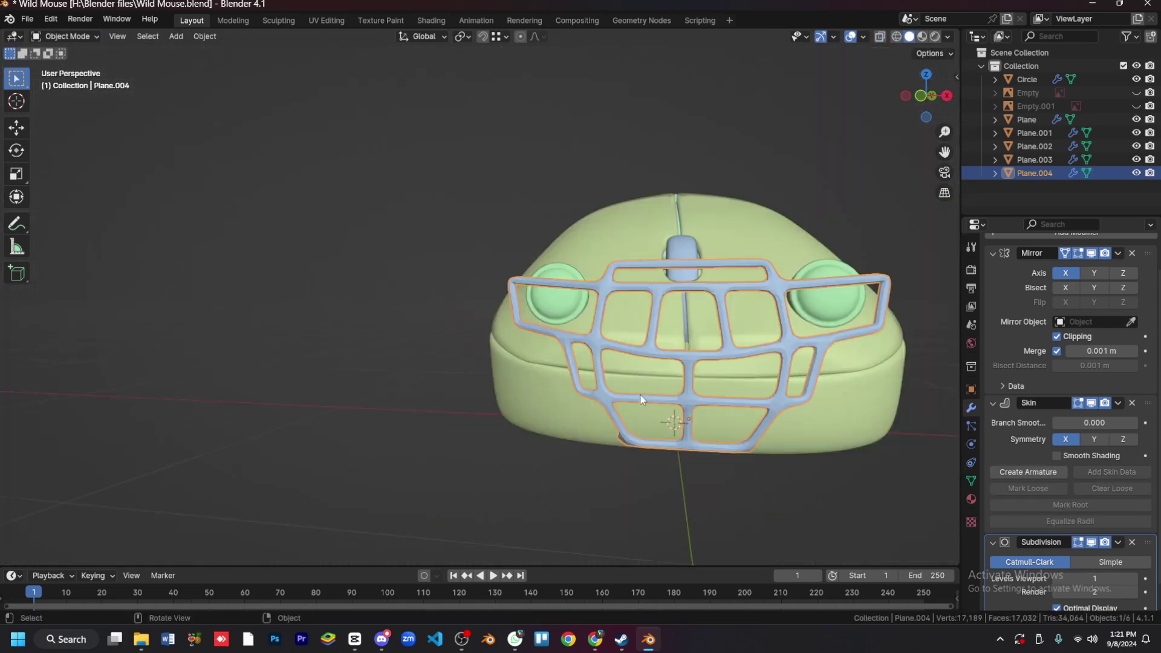
Step: Shade the cage smooth and check the model from the side in wireframe
{"action": "right_click", "coordinate": [666, 360]}
{"action": "left_click", "coordinate": [665, 360]}
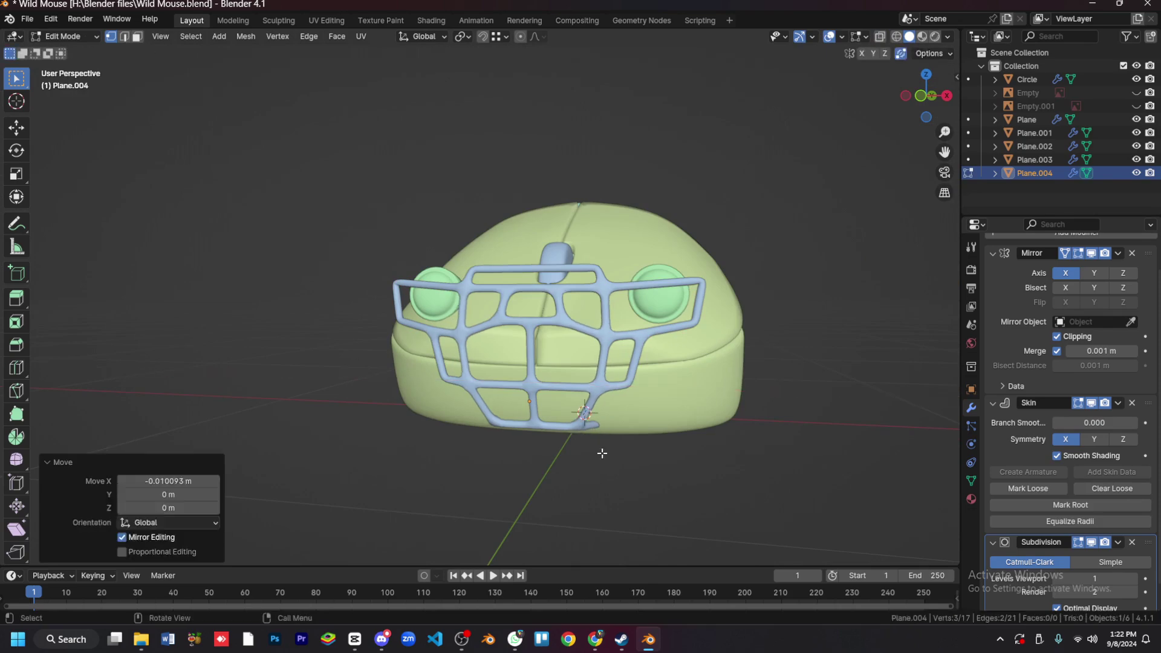
{"action": "key", "text": "KP_3"}
{"action": "key", "text": "shift+z"}
{"action": "key", "text": "g"}
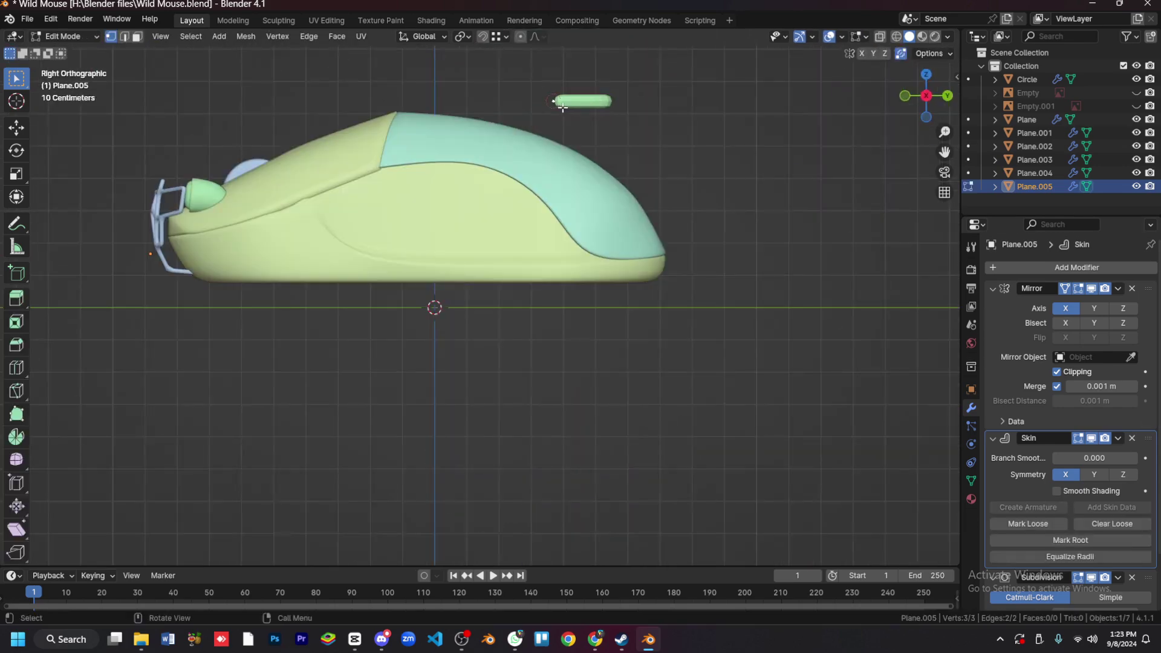
Step: Extrude the end vertex of Plane.005's tube into new frame segments over the rear shell
{"action": "key", "text": "shift+z"}
{"action": "left_click", "coordinate": [624, 159]}
{"action": "key", "text": "shift+z"}
{"action": "key", "text": "KP_7"}
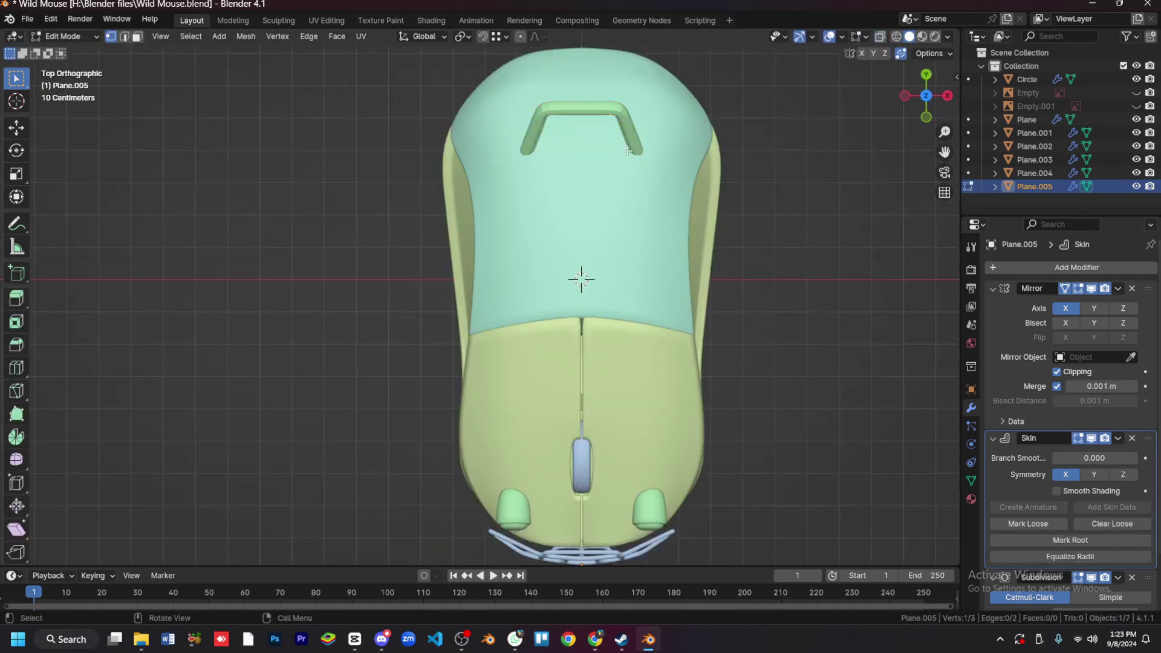
{"action": "key", "text": "shift+z"}
{"action": "key", "text": "e"}
{"action": "left_click", "coordinate": [636, 138]}
{"action": "key", "text": "KP_3"}
{"action": "key", "text": "g"}
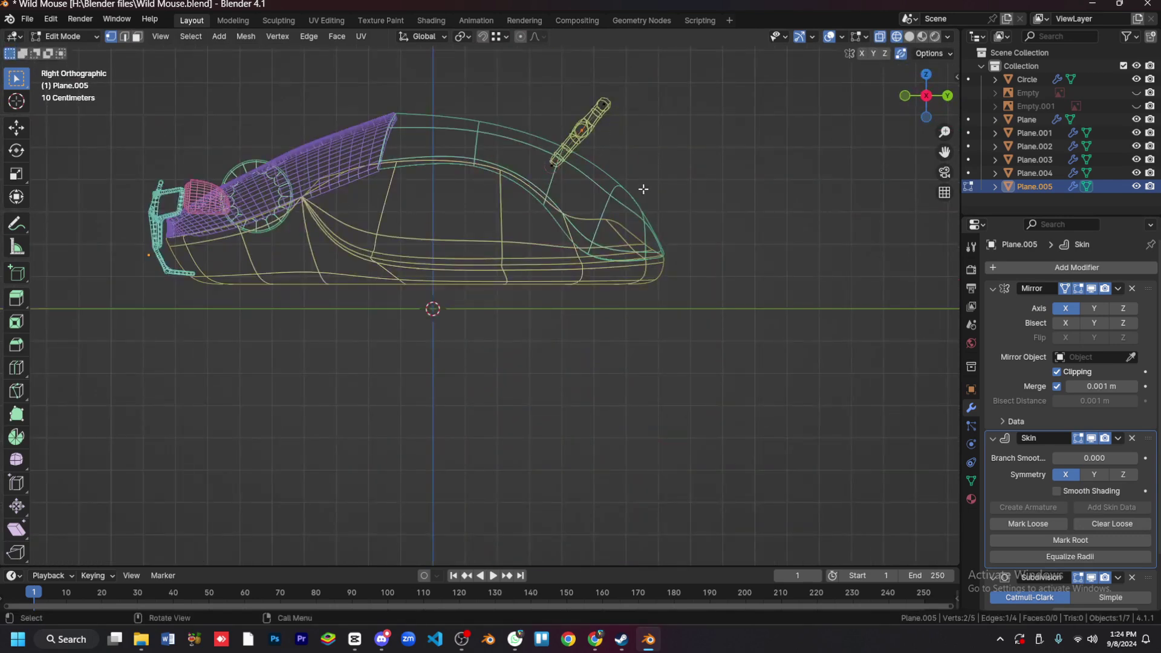
{"action": "left_click", "coordinate": [611, 118]}
Step: Extrude another tube segment, grow the selection, and widen the cage along X
{"action": "key", "text": "e"}
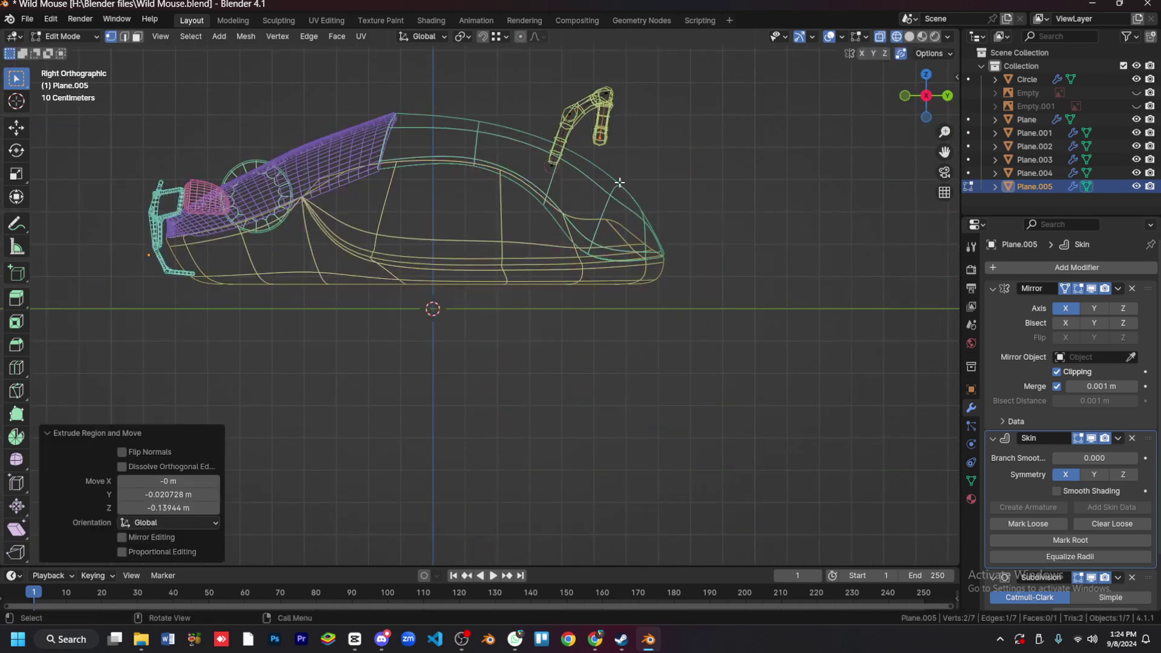
{"action": "key", "text": "ctrl+KP_1"}
{"action": "key", "text": "ctrl+KP_Add"}
{"action": "key", "text": "z"}
{"action": "left_click", "coordinate": [746, 168]}
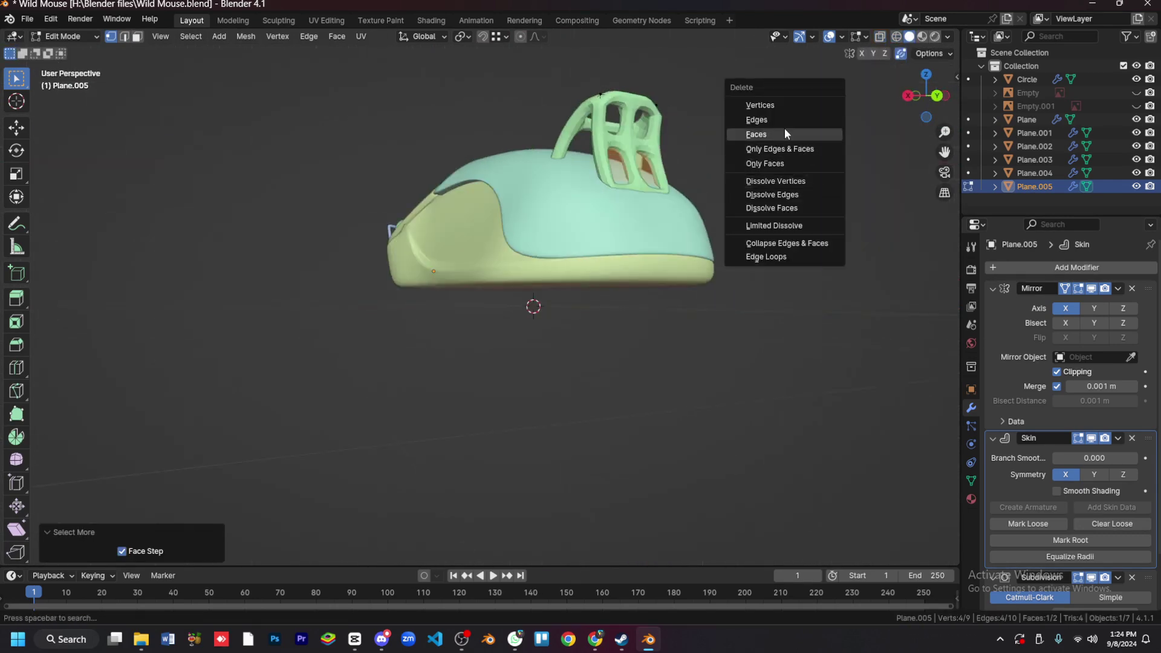
{"action": "left_click", "coordinate": [784, 129]}
{"action": "key", "text": "ctrl+KP_1"}
{"action": "middle_click_drag", "start_coordinate": [736, 187], "coordinate": [555, 223], "text": "shift"}
{"action": "key", "text": "shift+z"}
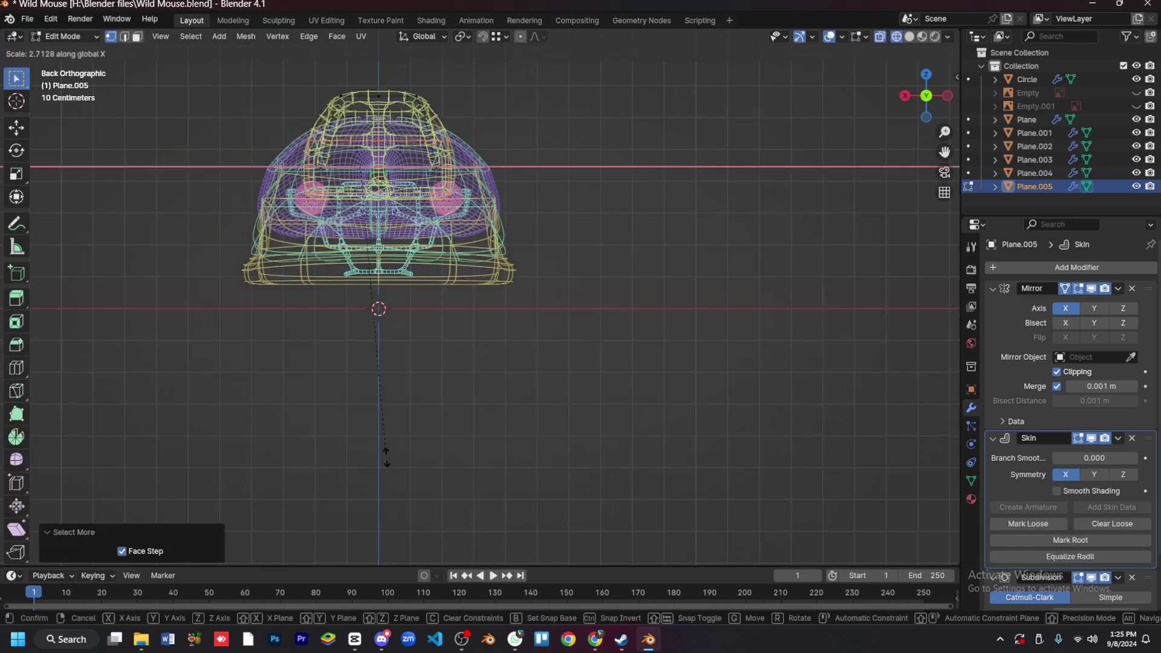
{"action": "left_click", "coordinate": [386, 375]}
{"action": "key", "text": "Escape"}
Step: Select part of the cage and delete its unwanted edges in edge select mode
{"action": "key", "text": "shift+z"}
{"action": "middle_click_drag", "start_coordinate": [386, 375], "coordinate": [522, 231]}
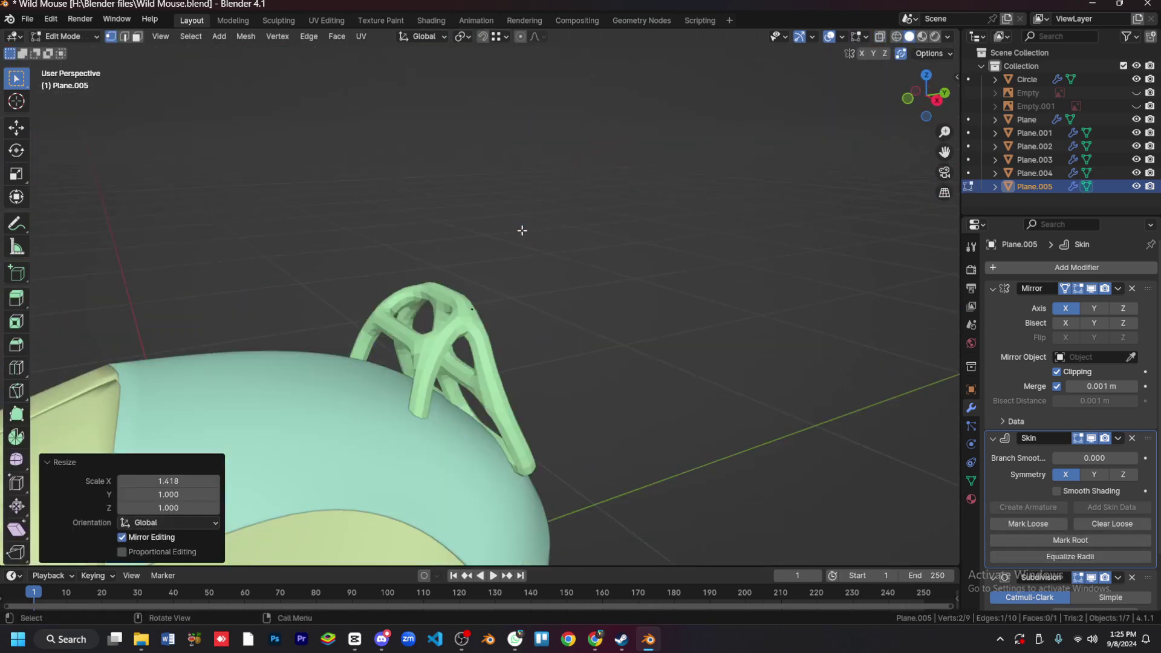
{"action": "left_click", "coordinate": [621, 291]}
{"action": "left_click", "coordinate": [621, 300]}
{"action": "mouse_move", "coordinate": [572, 350]}
{"action": "middle_mouse_down"}
{"action": "mouse_move", "coordinate": [679, 432]}
{"action": "mouse_move", "coordinate": [498, 398]}
{"action": "middle_mouse_up"}
{"action": "key", "text": "2"}
{"action": "key", "text": "shift+z"}
{"action": "key", "text": "x"}
{"action": "left_click", "coordinate": [498, 398]}
{"action": "key", "text": "Tab"}
{"action": "key", "text": "shift+z"}
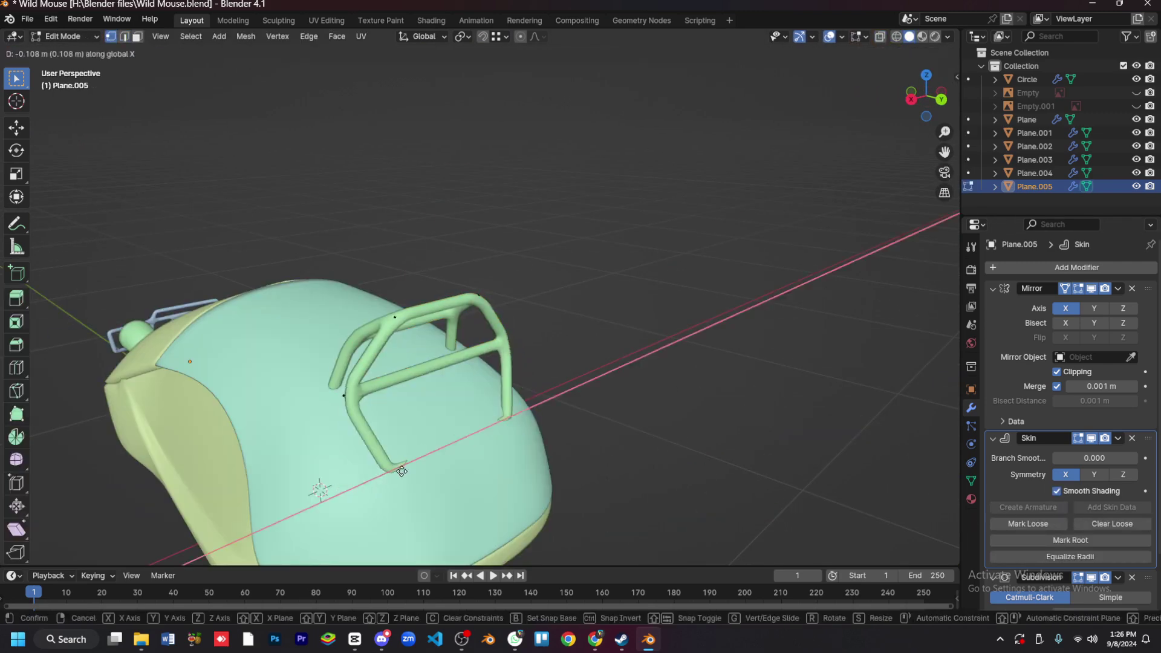
Step: Slide the selected cage vertices back along Y, then undo the last changes
{"action": "middle_click_drag", "start_coordinate": [459, 443], "coordinate": [518, 413]}
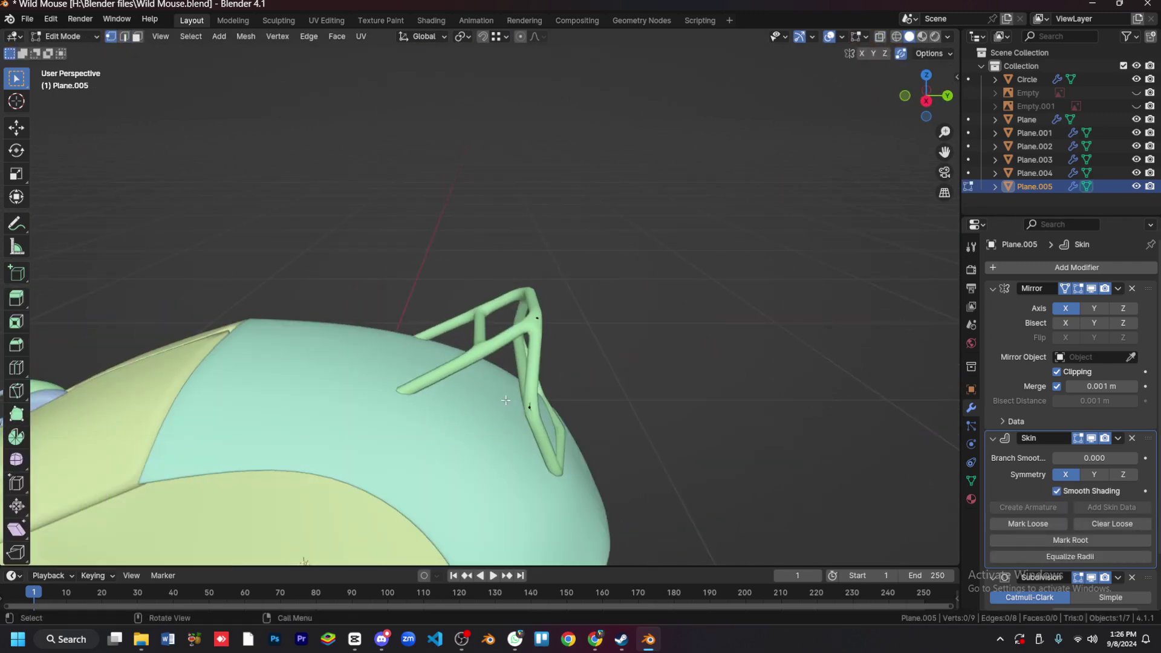
{"action": "left_click", "coordinate": [506, 400]}
{"action": "middle_click_drag", "start_coordinate": [575, 358], "coordinate": [696, 404]}
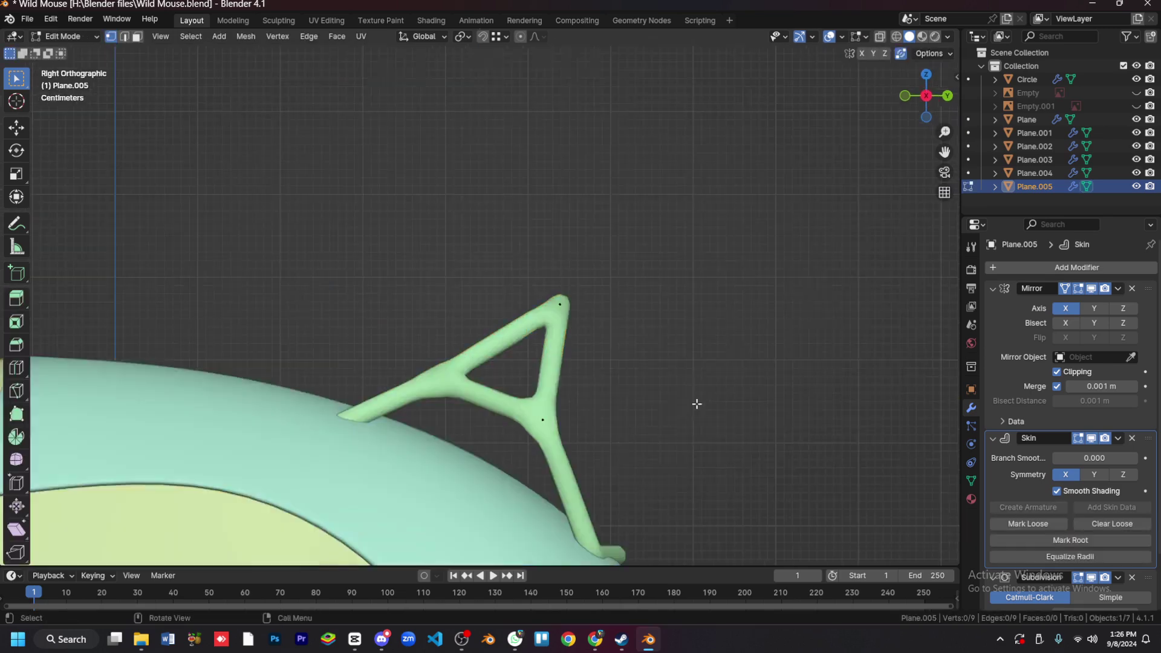
{"action": "key", "text": "shift+z"}
{"action": "key", "text": "ctrl+z"}
{"action": "key", "text": "ctrl+z"}
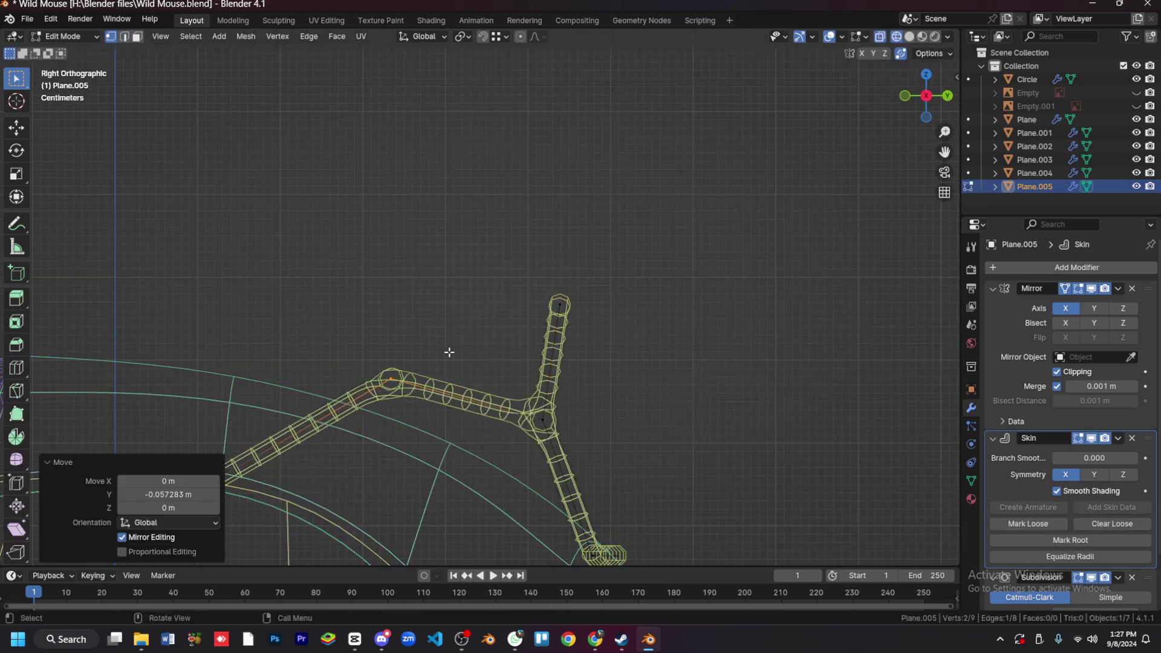
{"action": "key", "text": "ctrl+z"}
{"action": "key", "text": "shift+z"}
Step: Redo the earlier cage move and check the frame from front and side
{"action": "mouse_move", "coordinate": [635, 316]}
{"action": "middle_mouse_down"}
{"action": "mouse_move", "coordinate": [773, 371]}
{"action": "mouse_move", "coordinate": [598, 303]}
{"action": "middle_mouse_up"}
{"action": "key", "text": "ctrl+shift+z"}
{"action": "key", "text": "KP_1"}
{"action": "key", "text": "shift+z"}
{"action": "key", "text": "ctrl+shift+z"}
{"action": "scroll", "coordinate": [597, 302], "scroll_direction": "up", "scroll_amount": 5}
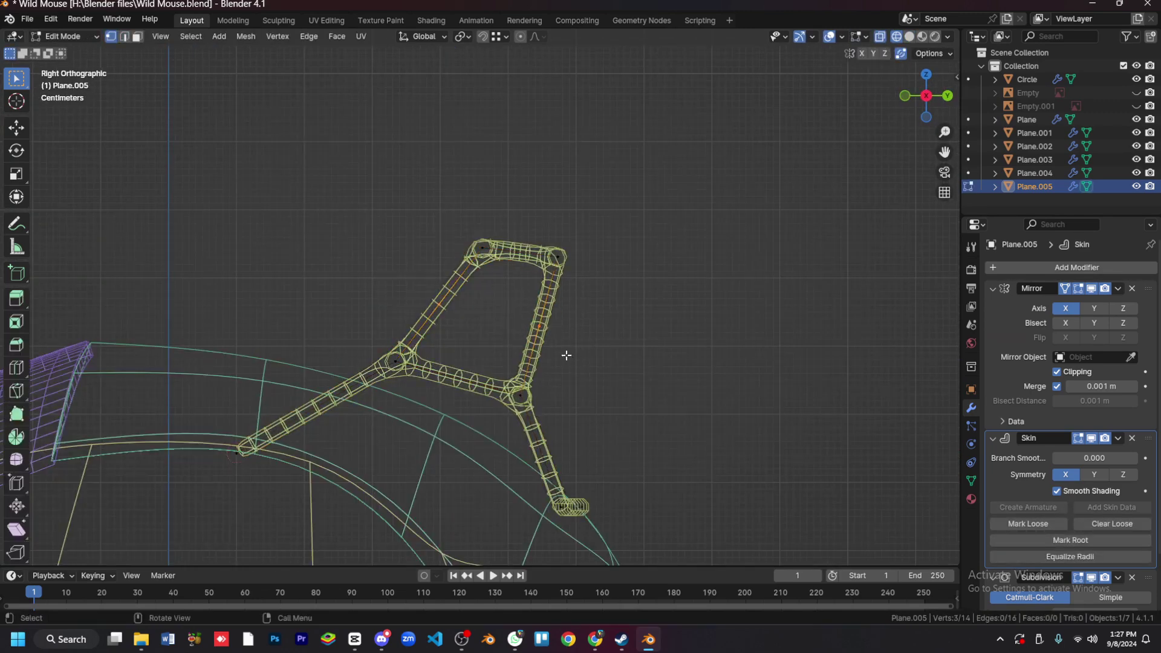
{"action": "middle_click_drag", "start_coordinate": [564, 355], "coordinate": [601, 363]}
{"action": "scroll", "coordinate": [601, 363], "scroll_direction": "up", "scroll_amount": 2}
Step: Undo a strut change and box-select cage vertices in the side view
{"action": "key", "text": "ctrl+z"}
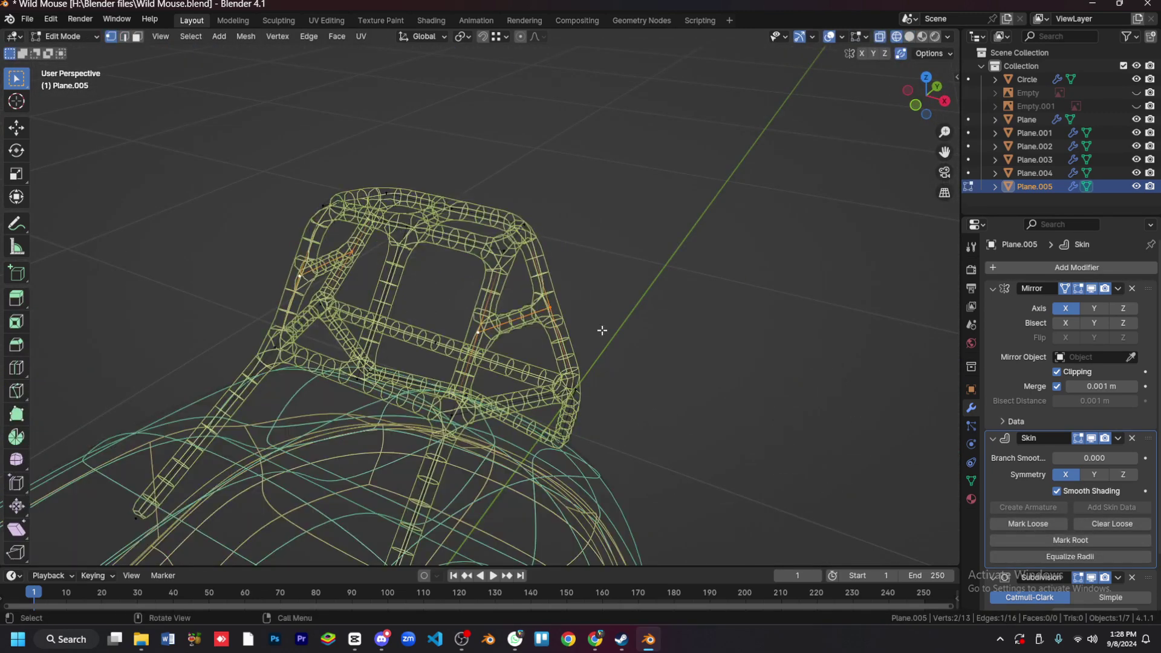
{"action": "key", "text": "shift+z"}
{"action": "key", "text": "KP_3"}
{"action": "key", "text": "shift+z"}
{"action": "left_click_drag", "start_coordinate": [547, 287], "coordinate": [450, 223]}
Step: Separate the selection into Plane.006, remove its Skin modifier, and scale it along X
{"action": "key", "text": "shift+z"}
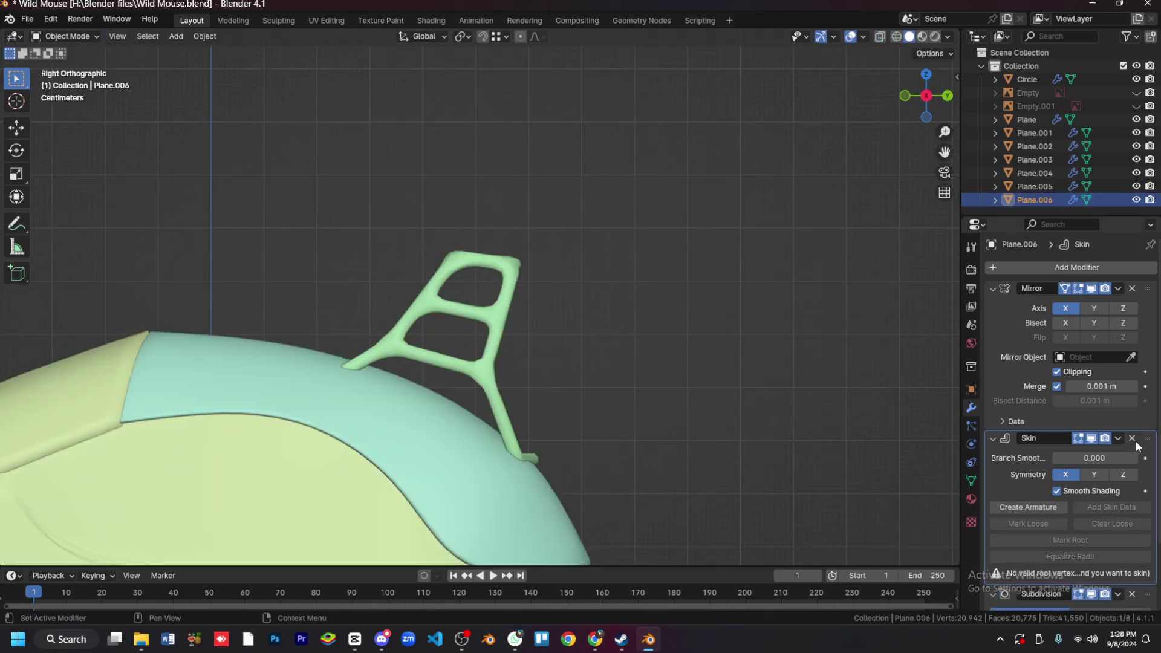
{"action": "left_click", "coordinate": [496, 228]}
{"action": "key", "text": "KP_7"}
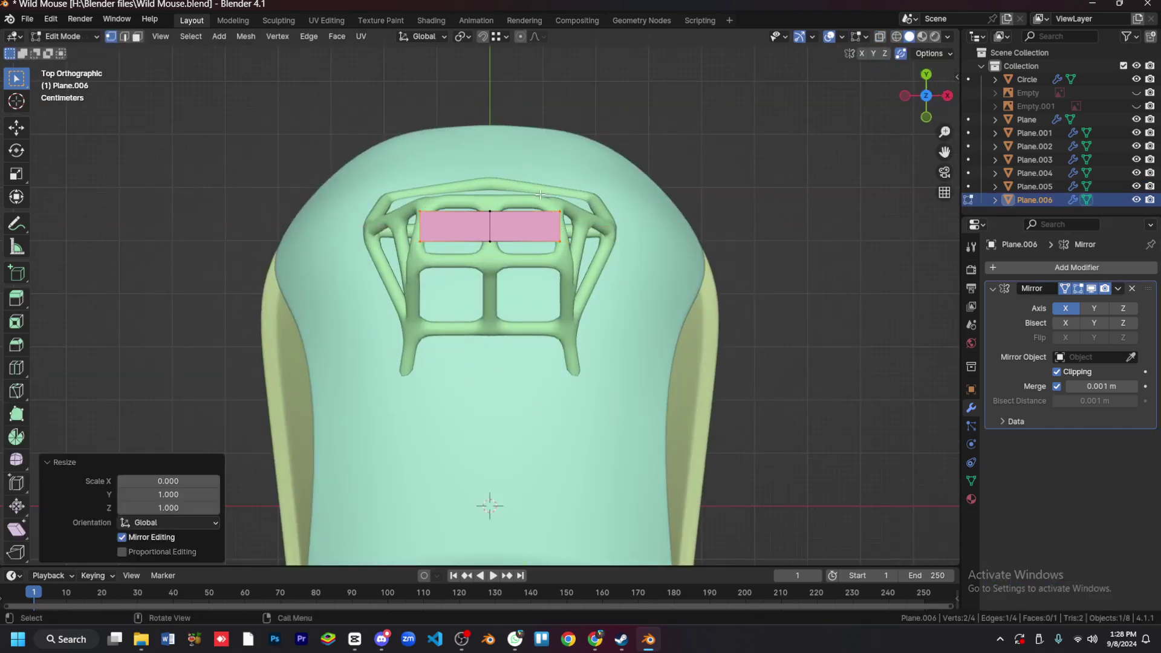
{"action": "key", "text": "a"}
{"action": "key", "text": "s"}
{"action": "key", "text": "x"}
Step: Lengthen the plane along Y, flatten it, and extrude it into a thin slab
{"action": "left_click", "coordinate": [529, 337]}
{"action": "key", "text": "s"}
{"action": "key", "text": "y"}
{"action": "key", "text": "KP_3"}
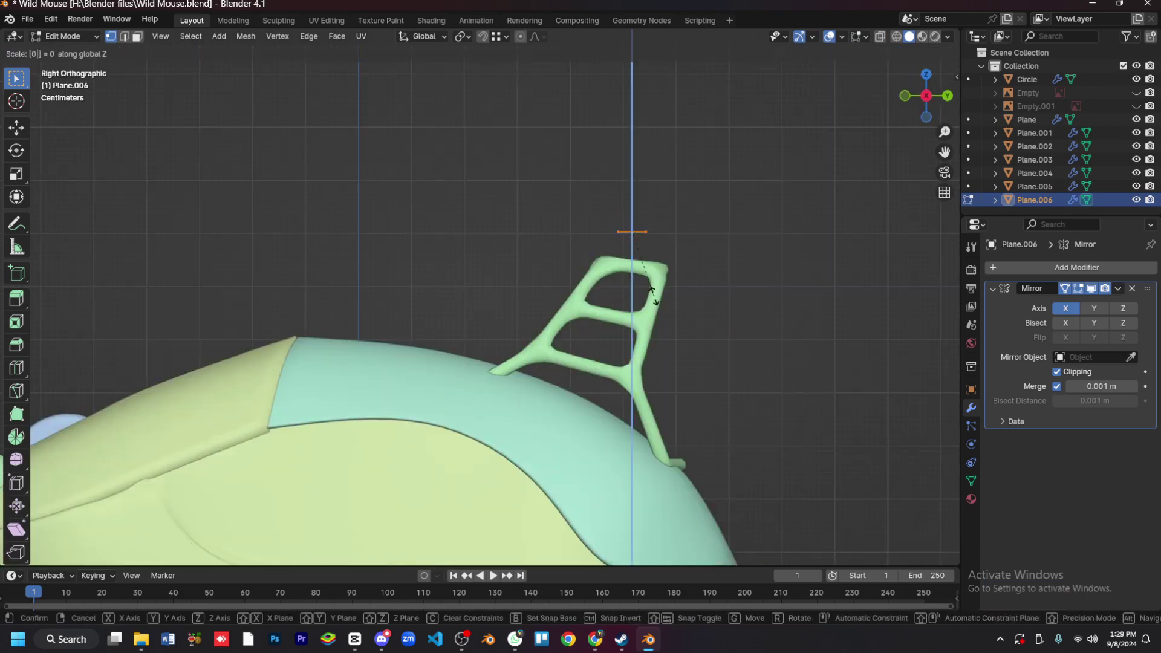
{"action": "left_click", "coordinate": [604, 314]}
{"action": "key", "text": "e"}
{"action": "left_click", "coordinate": [728, 356]}
Step: Resize the slab along Z and duplicate a face for the wing's end plate
{"action": "key", "text": "shift+z"}
{"action": "key", "text": "s"}
{"action": "key", "text": "z"}
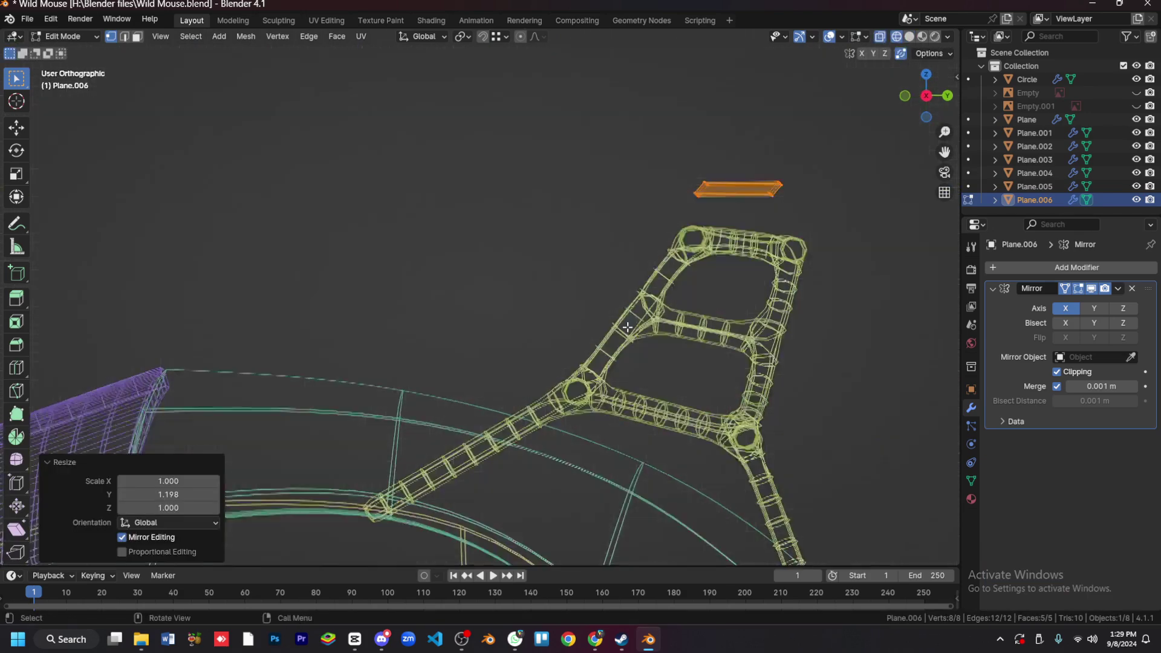
{"action": "left_click", "coordinate": [833, 384]}
{"action": "key", "text": "3"}
{"action": "left_click", "coordinate": [763, 201]}
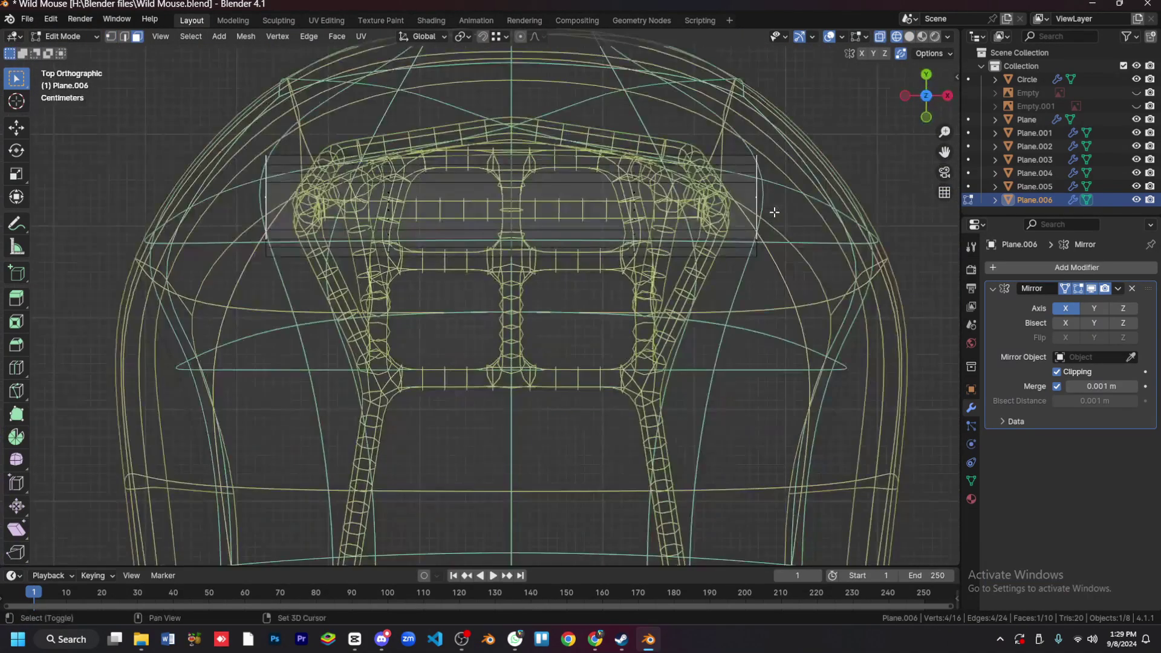
{"action": "key", "text": "shift+d"}
{"action": "left_click", "coordinate": [785, 268]}
Step: Cut a loop across the wing and slide its vertices to reshape the profile
{"action": "left_click", "coordinate": [810, 498]}
{"action": "key", "text": "1"}
{"action": "left_click", "coordinate": [672, 180]}
{"action": "key", "text": "shift+v"}
{"action": "left_click", "coordinate": [842, 244]}
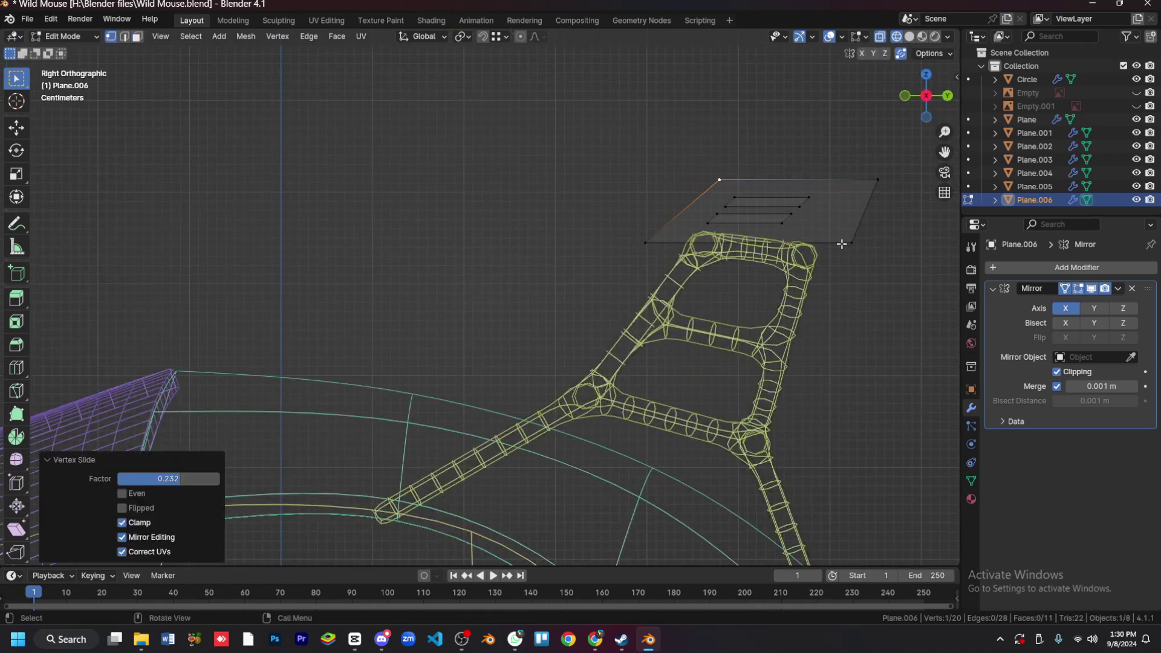
{"action": "left_click", "coordinate": [743, 256]}
{"action": "key", "text": "shift+v"}
{"action": "left_click", "coordinate": [779, 297]}
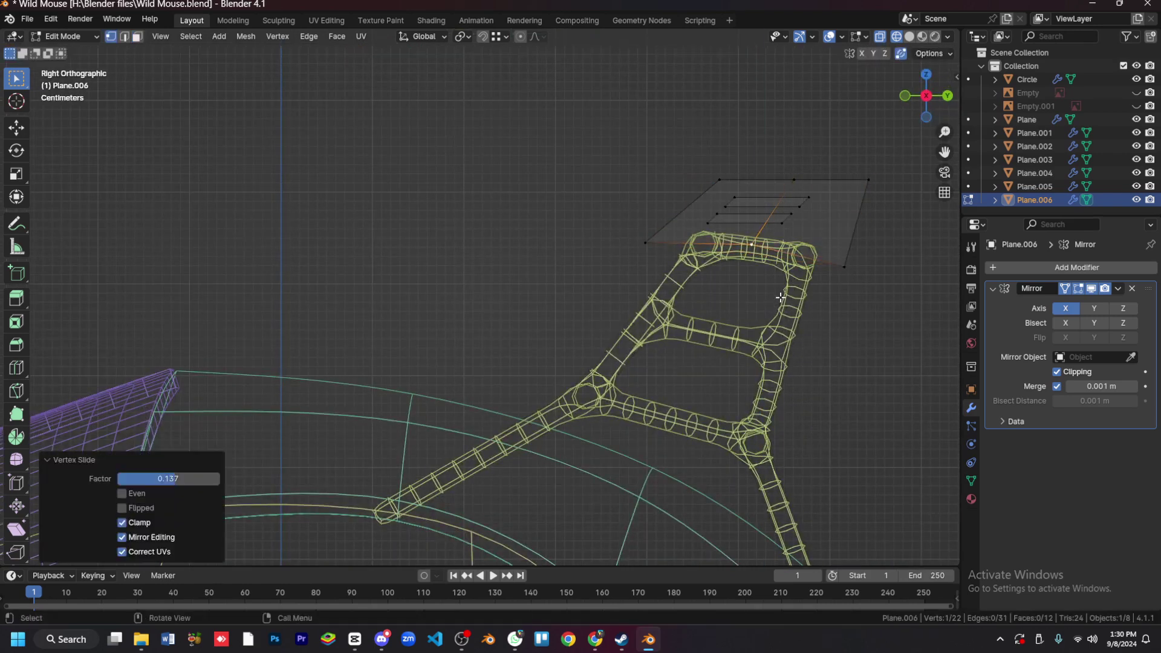
{"action": "key", "text": "Escape"}
{"action": "left_click", "coordinate": [707, 223]}
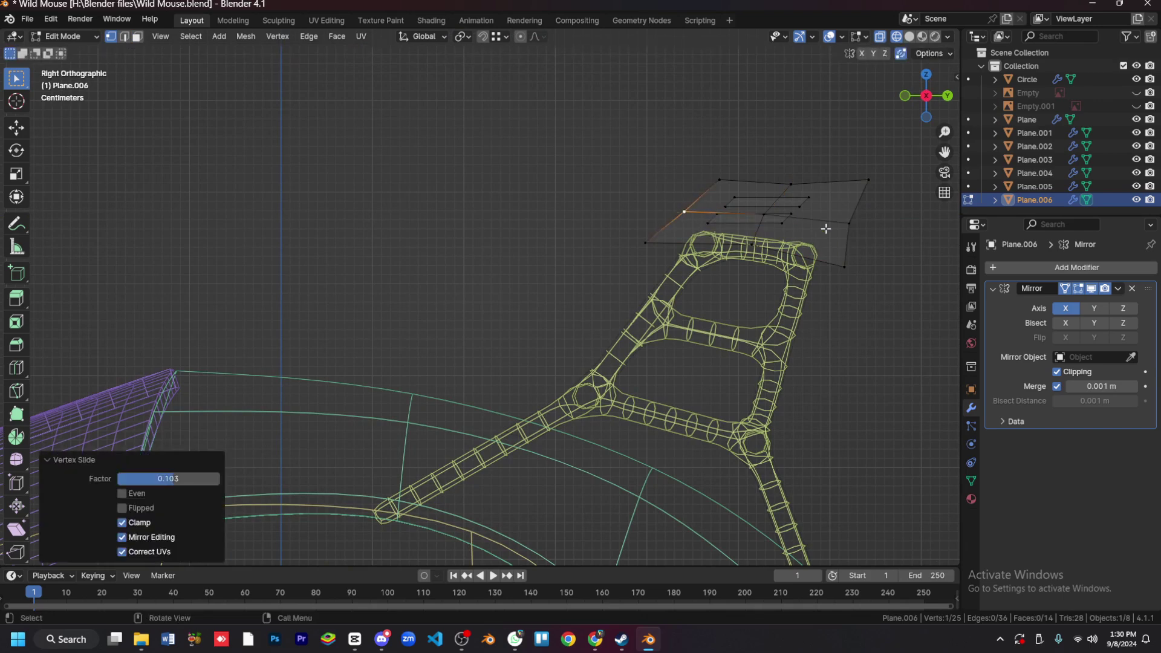
Step: Move the wing plate down and position the linked end-plate geometry
{"action": "key", "text": "a"}
{"action": "key", "text": "g"}
{"action": "left_click", "coordinate": [871, 284]}
{"action": "key", "text": "g"}
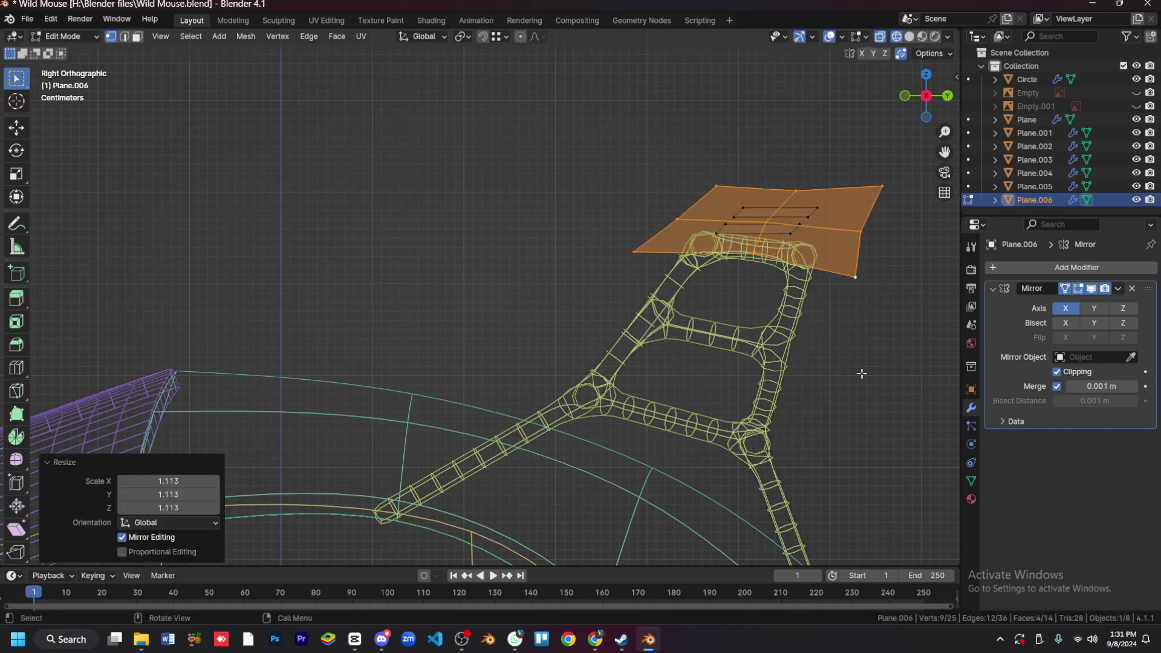
{"action": "left_click", "coordinate": [794, 191]}
{"action": "key", "text": "ctrl+l"}
{"action": "key", "text": "KP_1"}
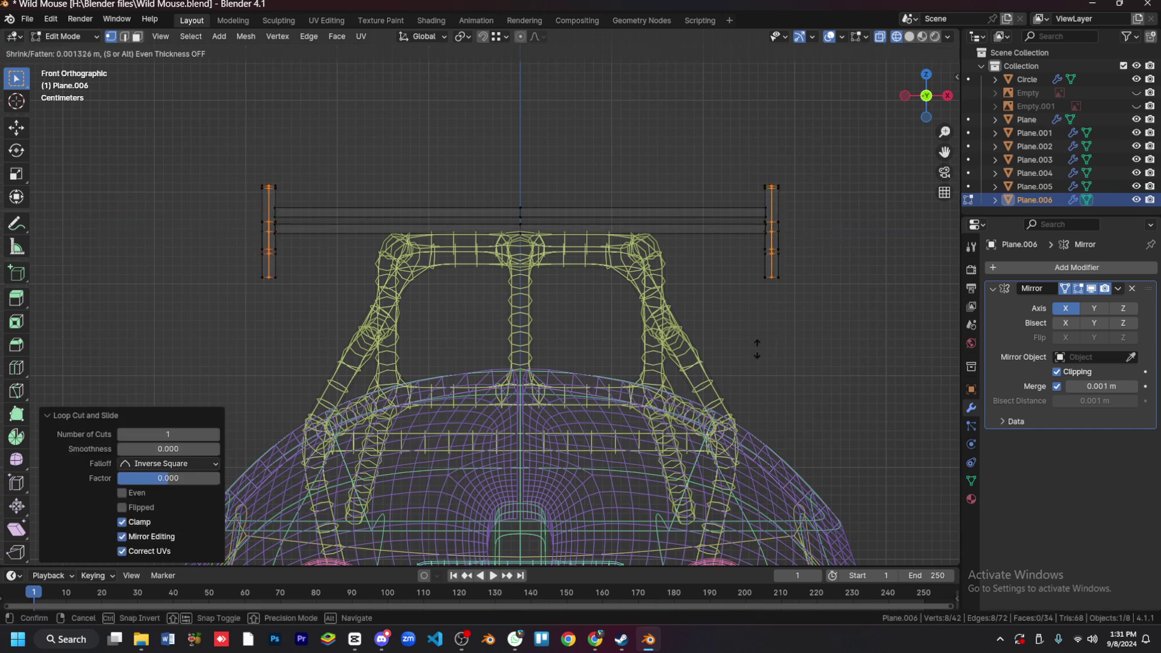
{"action": "left_click", "coordinate": [755, 371]}
{"action": "key", "text": "alt+z"}
{"action": "middle_click_drag", "start_coordinate": [759, 372], "coordinate": [773, 376]}
{"action": "key", "text": "KP_3"}
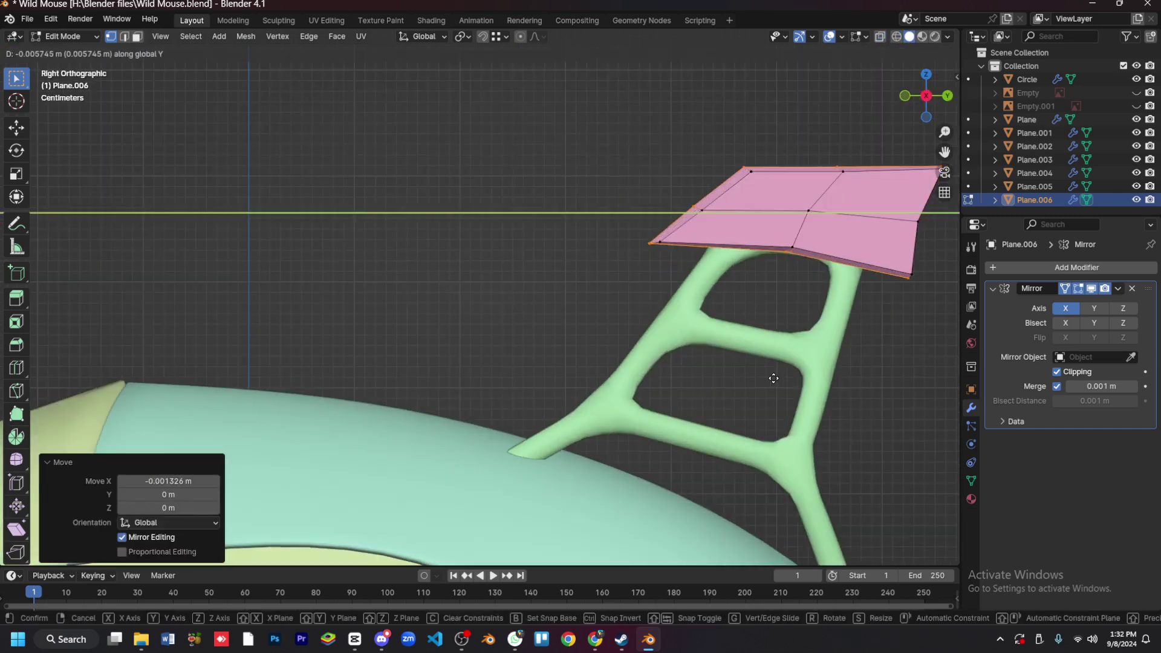
Step: Move the roll cage and wing together to a new position in a shared Edit Mode
{"action": "left_click", "coordinate": [833, 436]}
{"action": "scroll", "coordinate": [833, 436], "scroll_direction": "down", "scroll_amount": 3}
{"action": "left_click", "coordinate": [689, 350], "text": "shift"}
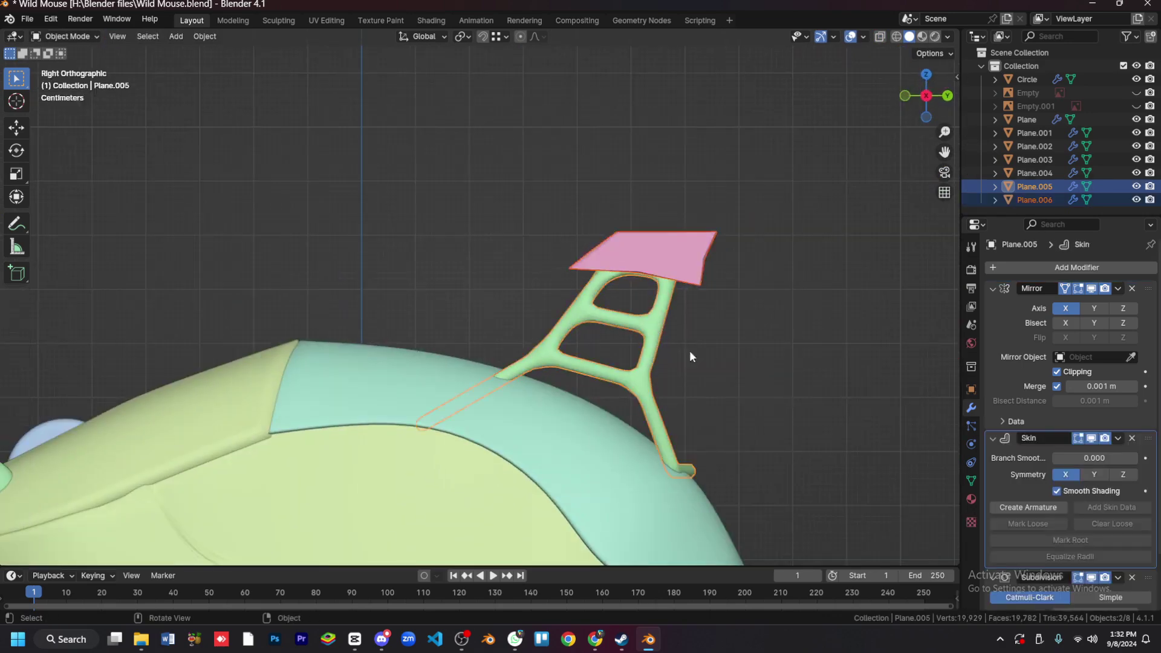
{"action": "key", "text": "alt+z"}
{"action": "key", "text": "a"}
{"action": "key", "text": "g"}
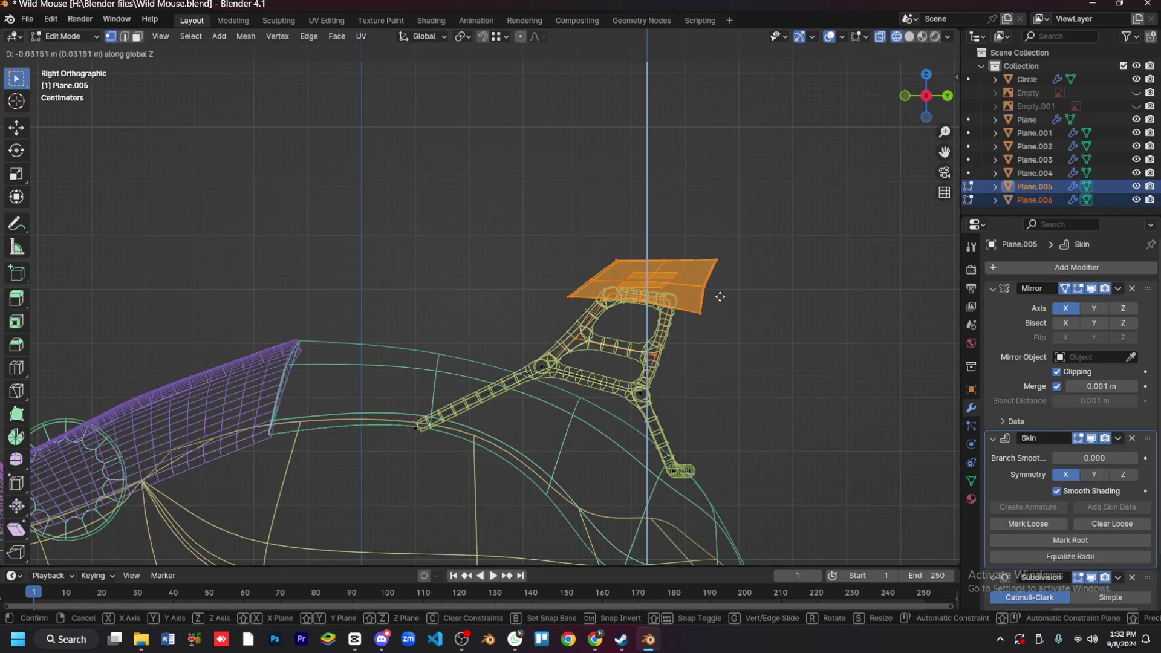
{"action": "left_click", "coordinate": [715, 298]}
{"action": "key", "text": "Tab"}
{"action": "key", "text": "alt+z"}
{"action": "key", "text": "KP_1"}
Step: Place the spoiler assembly on top of the cage from the side view
{"action": "left_click", "coordinate": [533, 303]}
{"action": "key", "text": "alt+z"}
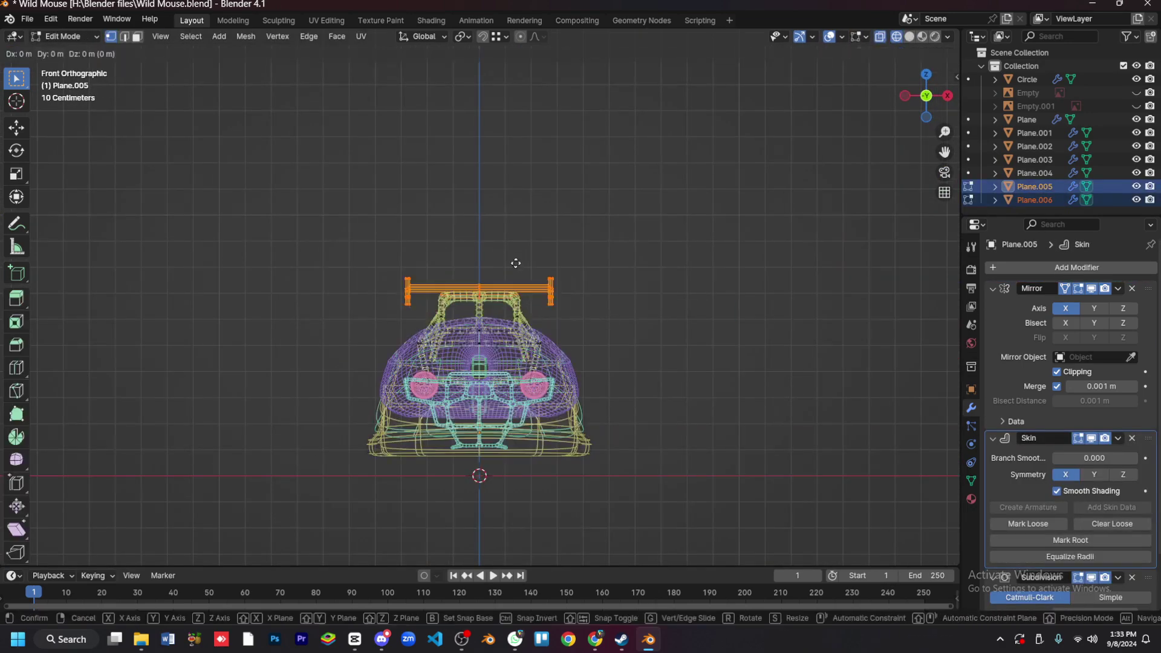
{"action": "key", "text": "Tab"}
{"action": "key", "text": "KP_3"}
{"action": "scroll", "coordinate": [477, 272], "scroll_direction": "up", "scroll_amount": 4}
{"action": "left_click", "coordinate": [567, 266]}
{"action": "key", "text": "alt+a"}
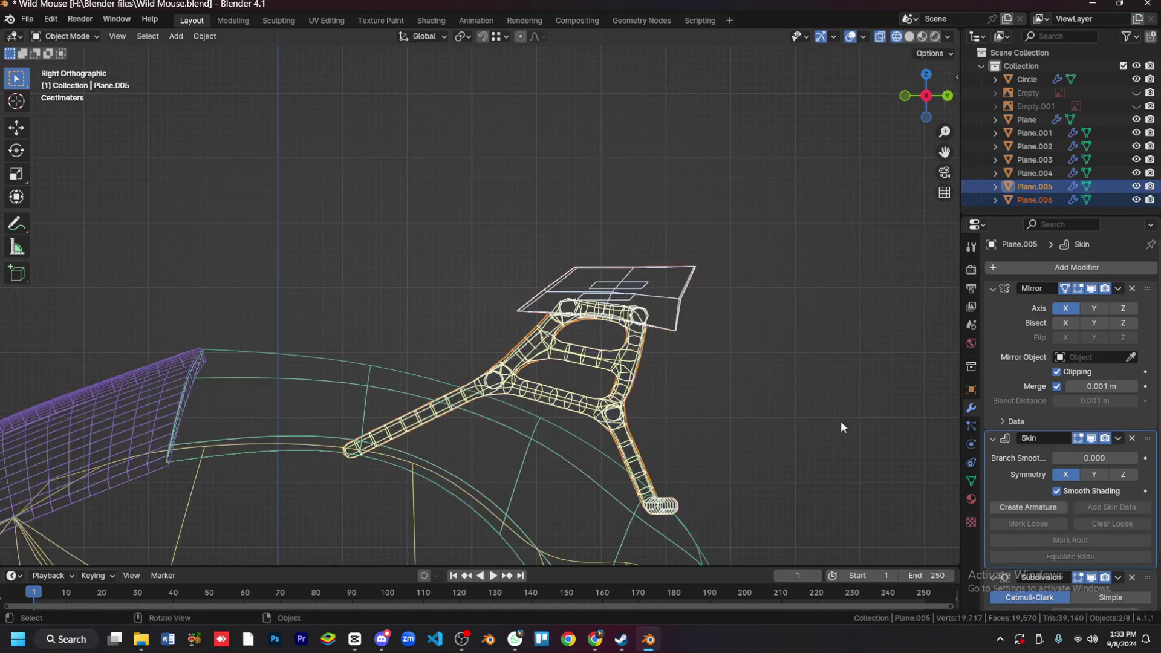
{"action": "key", "text": "alt+z"}
{"action": "middle_click_drag", "start_coordinate": [841, 421], "coordinate": [736, 407]}
{"action": "scroll", "coordinate": [736, 407], "scroll_direction": "up", "scroll_amount": 3}
Step: Push the cage leg vertices back along Y
{"action": "left_click", "coordinate": [663, 429]}
{"action": "key", "text": "g"}
{"action": "key", "text": "y"}
{"action": "left_click", "coordinate": [820, 419]}
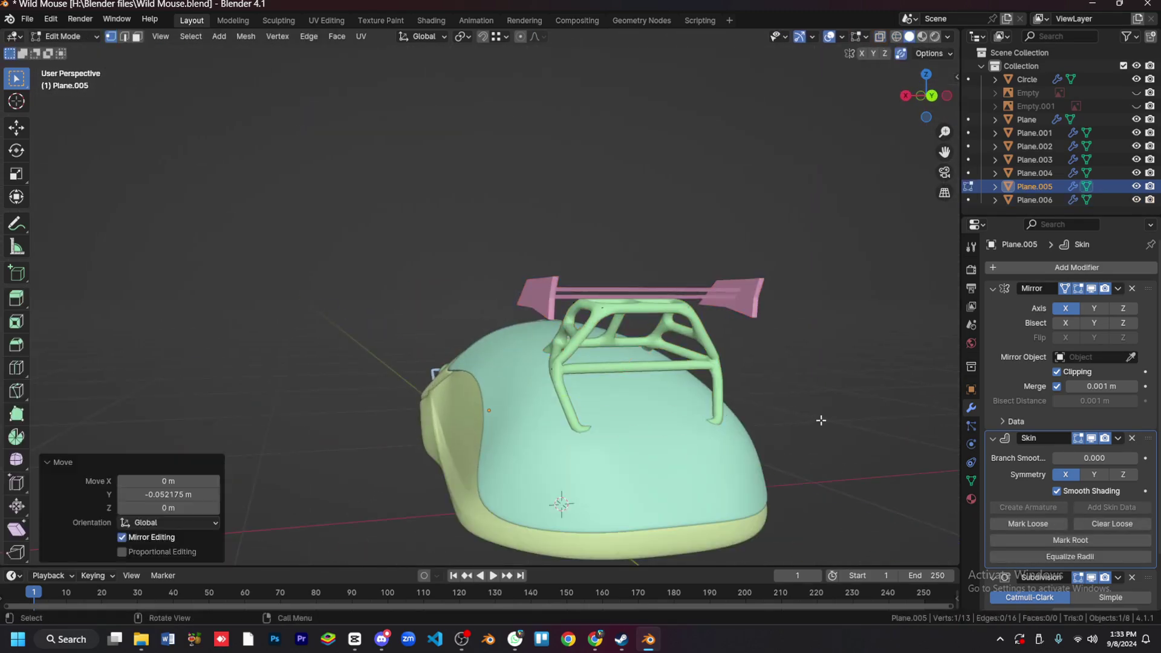
Step: Extrude the strut vertex down toward the body and offset it along X
{"action": "key", "text": "alt+z"}
{"action": "key", "text": "x"}
{"action": "key", "text": "Escape"}
{"action": "key", "text": "e"}
{"action": "key", "text": "z"}
{"action": "left_click", "coordinate": [634, 337]}
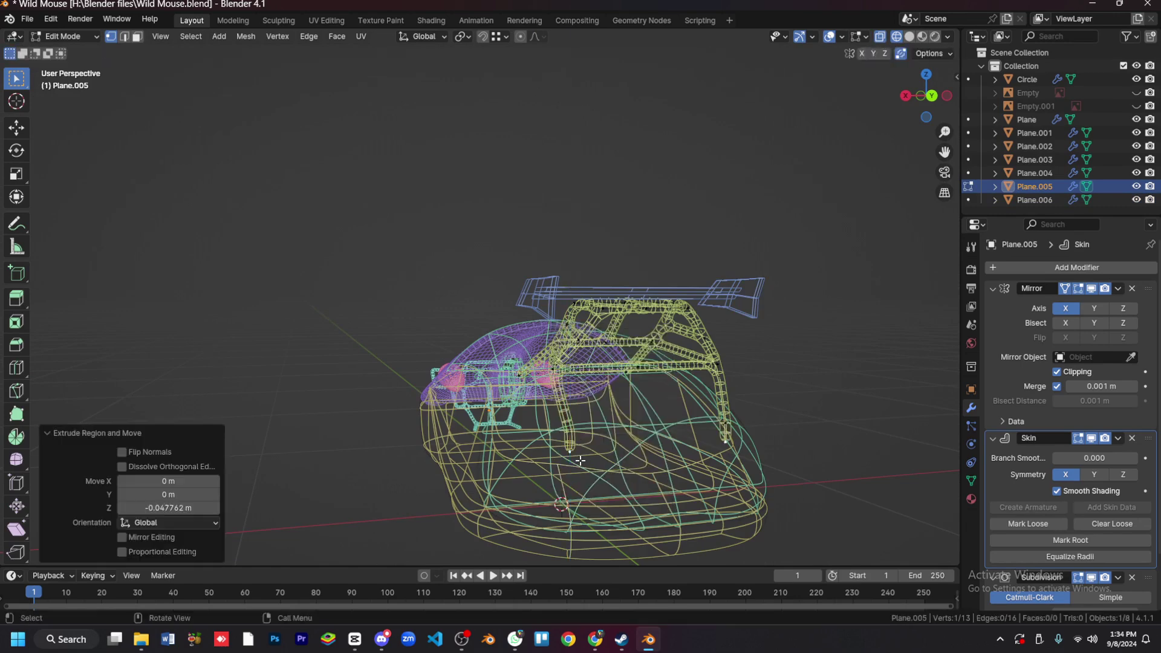
{"action": "key", "text": "alt+z"}
{"action": "key", "text": "g"}
{"action": "key", "text": "x"}
{"action": "left_click", "coordinate": [718, 497]}
{"action": "scroll", "coordinate": [785, 404], "scroll_direction": "down", "scroll_amount": 3}
Step: Leave Edit Mode and add a 12-vertex, 1 m Circle mesh at the origin
{"action": "key", "text": "KP_3"}
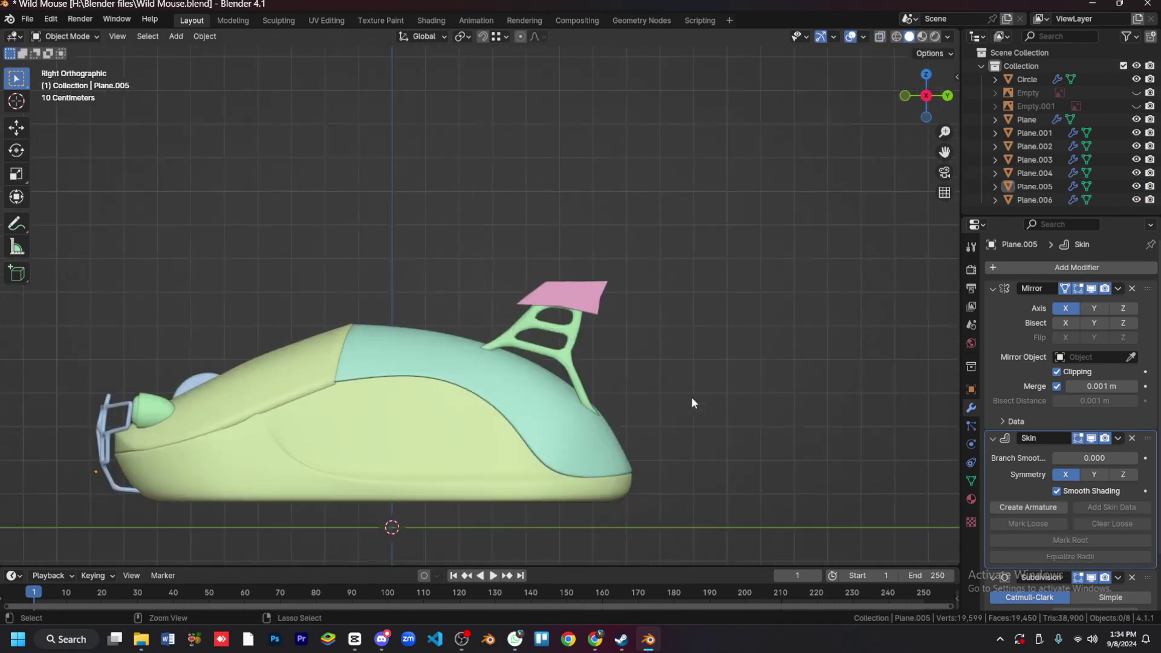
{"action": "key", "text": "Tab"}
{"action": "key", "text": "shift+a"}
{"action": "left_click", "coordinate": [746, 54]}
Step: Stand the new circle upright with a 90° Y rotation and slide it along X to the front wheel
{"action": "middle_click_drag", "start_coordinate": [635, 338], "coordinate": [541, 264]}
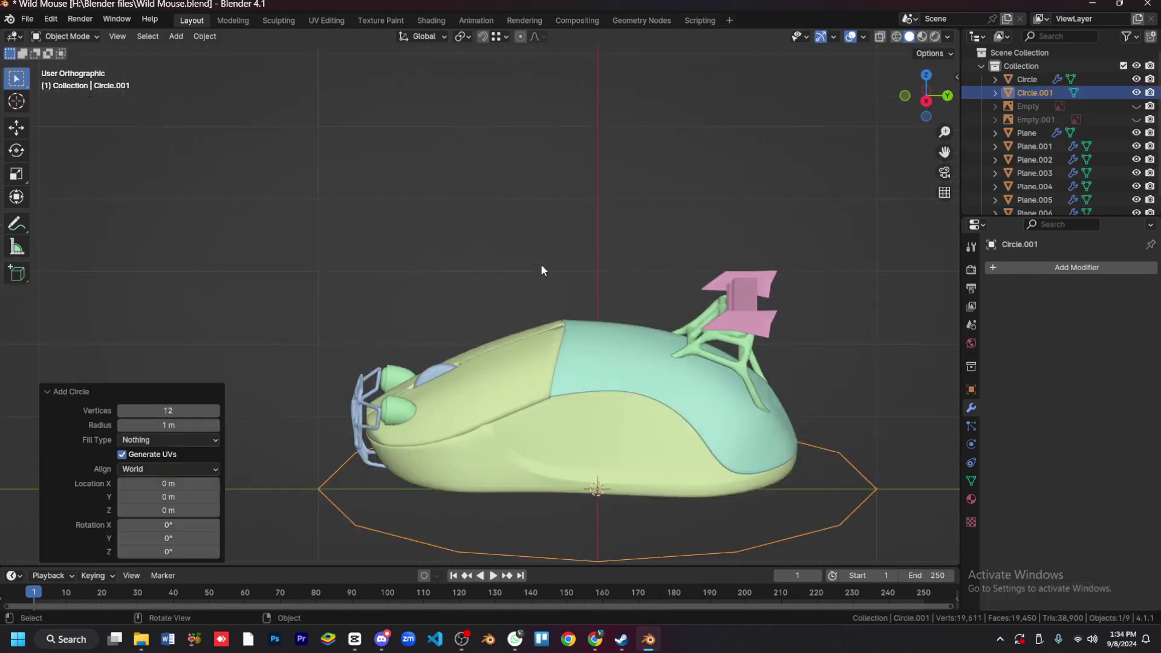
{"action": "scroll", "coordinate": [215, 411], "scroll_direction": "down", "scroll_amount": 11, "text": "ctrl"}
{"action": "scroll", "coordinate": [216, 410], "scroll_direction": "down", "scroll_amount": 3, "text": "ctrl"}
{"action": "key", "text": "r"}
{"action": "key", "text": "y"}
{"action": "key", "text": "9"}
{"action": "key", "text": "0"}
{"action": "key", "text": "Return"}
{"action": "key", "text": "KP_3"}
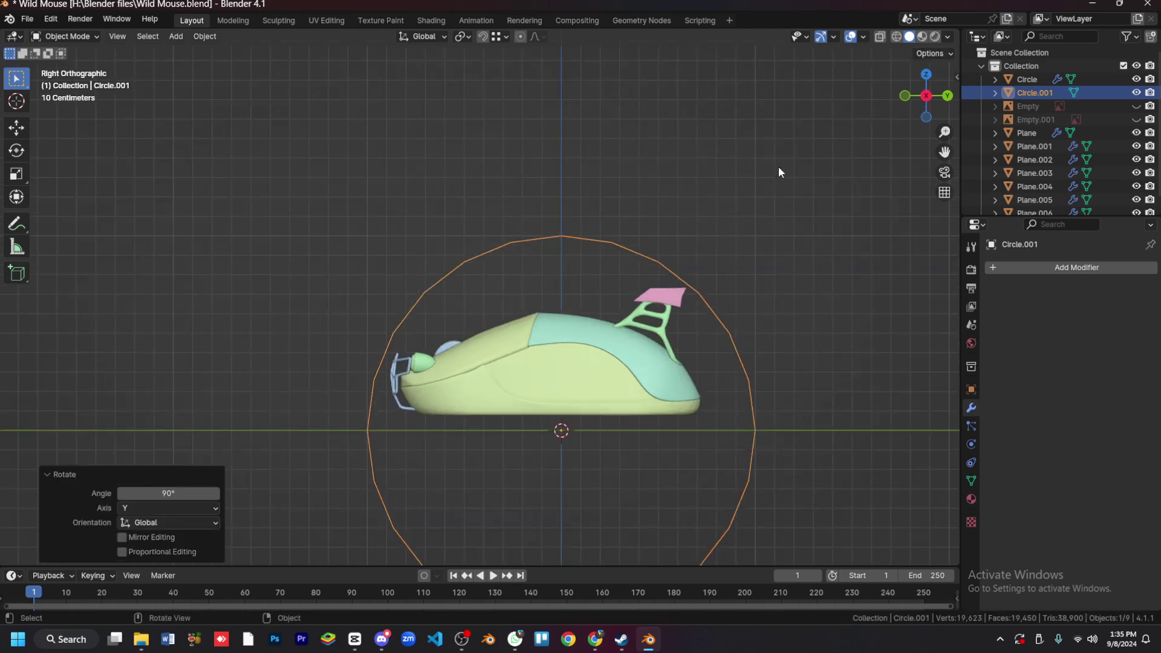
{"action": "key", "text": "KP_1"}
{"action": "key", "text": "g"}
{"action": "key", "text": "x"}
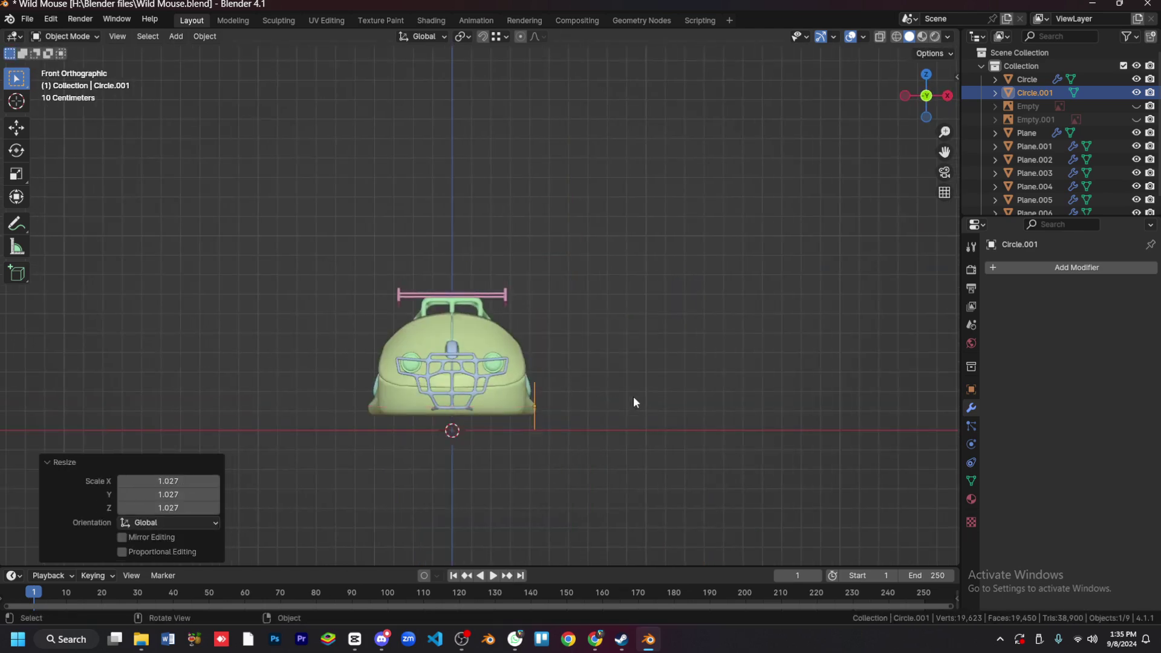
Step: Check the circle's placement against the body in wireframe, then return to solid shading and reselect the circle
{"action": "key", "text": "Tab"}
{"action": "key", "text": "shift+z"}
{"action": "scroll", "coordinate": [579, 413], "scroll_direction": "up", "scroll_amount": 4}
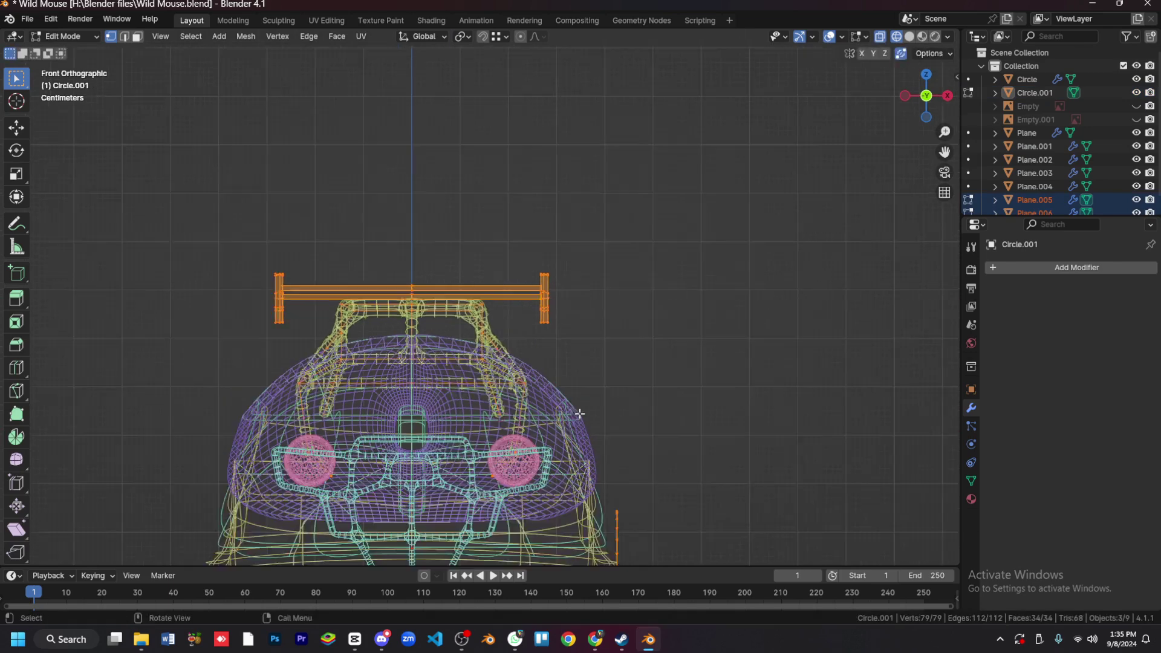
{"action": "key", "text": "Tab"}
{"action": "scroll", "coordinate": [579, 413], "scroll_direction": "down", "scroll_amount": 3}
{"action": "left_click", "coordinate": [411, 290]}
{"action": "key", "text": "shift+z"}
{"action": "middle_click_drag", "start_coordinate": [668, 372], "coordinate": [668, 378]}
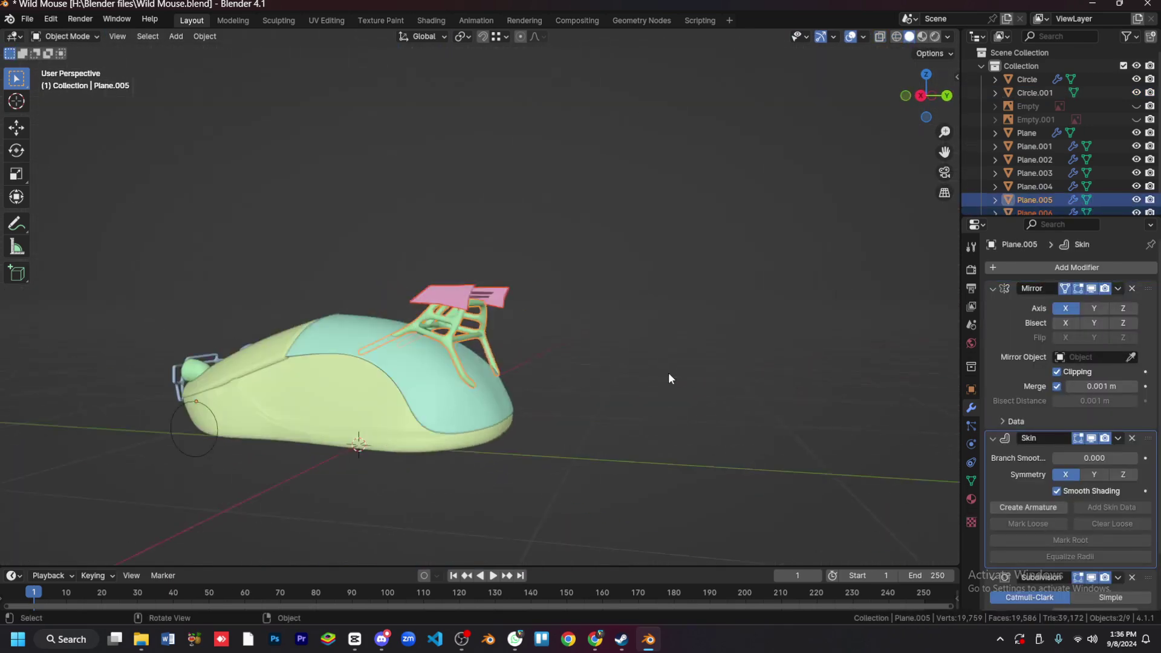
{"action": "key", "text": "KP_3"}
{"action": "left_click", "coordinate": [228, 415]}
Step: Box-select the circle's upper vertices and duplicate them in place
{"action": "key", "text": "ctrl+j"}
{"action": "key", "text": "Tab"}
{"action": "scroll", "coordinate": [482, 322], "scroll_direction": "up", "scroll_amount": 3}
{"action": "key", "text": "b"}
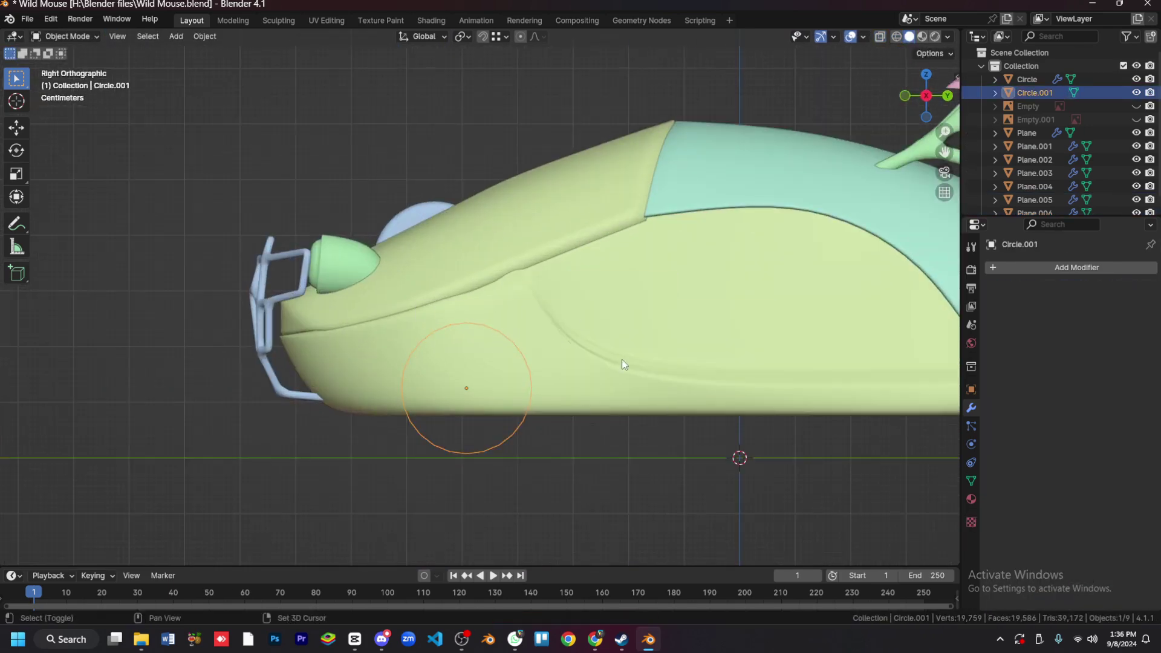
{"action": "left_click_drag", "start_coordinate": [526, 340], "coordinate": [535, 376]}
{"action": "key", "text": "shift+d"}
{"action": "right_click", "coordinate": [650, 410]}
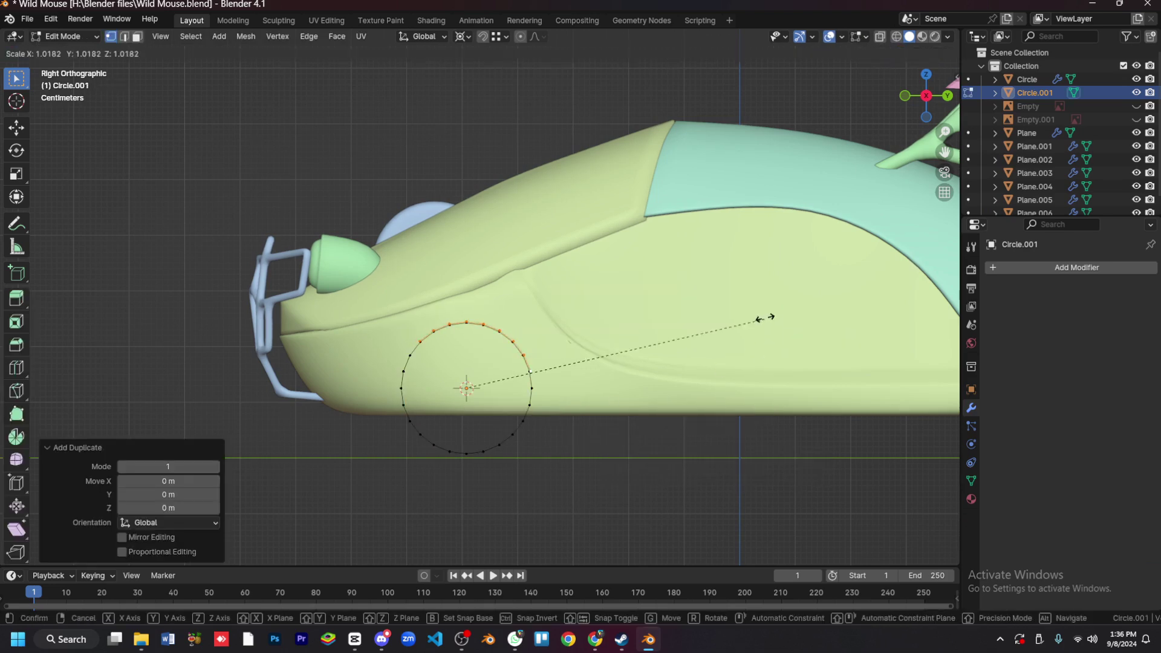
Step: Grow the duplicated arc's selection and separate it into its own fender object
{"action": "left_click", "coordinate": [684, 214]}
{"action": "middle_click_drag", "start_coordinate": [685, 215], "coordinate": [535, 335]}
{"action": "key", "text": "ctrl+KP_Add"}
{"action": "key", "text": "p"}
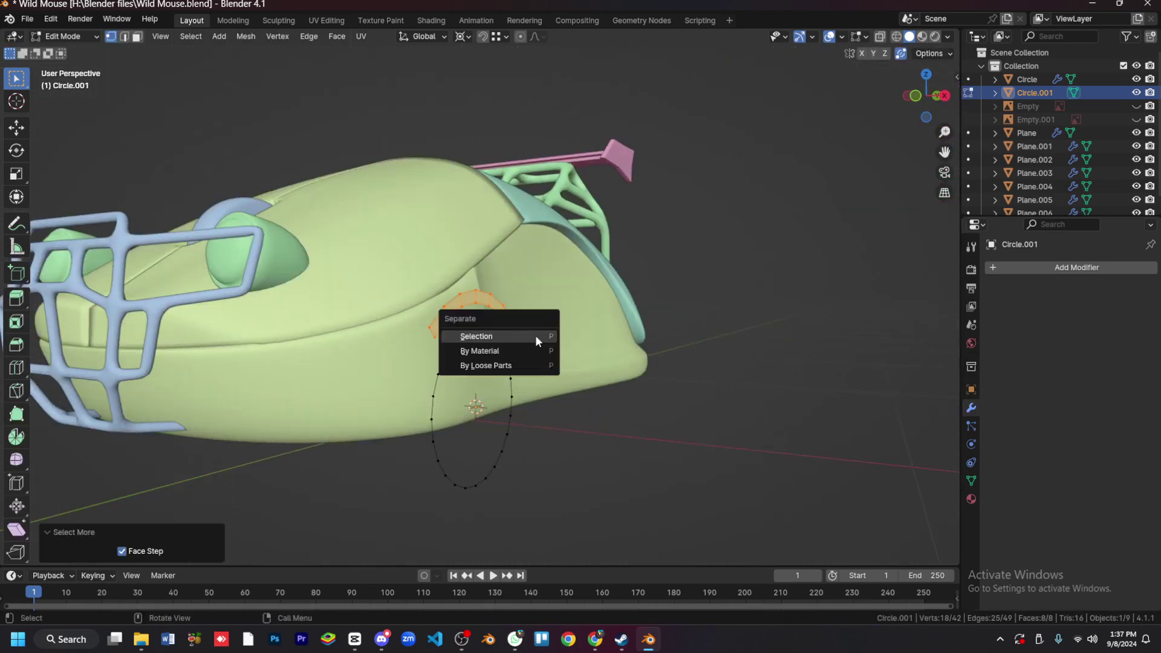
{"action": "left_click", "coordinate": [567, 338]}
{"action": "key", "text": "Tab"}
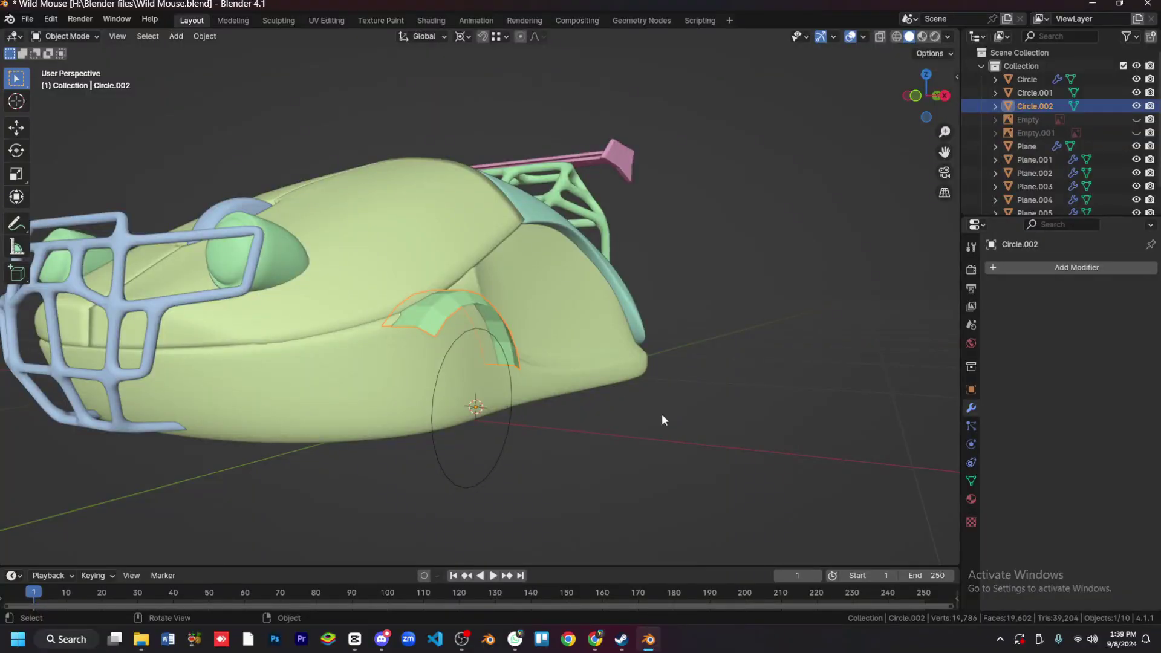
{"action": "left_click", "coordinate": [560, 308]}
Step: Duplicate the fender arc and move the copy toward the rear of the body
{"action": "key", "text": "KP_3"}
{"action": "left_click", "coordinate": [353, 327]}
{"action": "key", "text": "Tab"}
{"action": "key", "text": "shift+d"}
{"action": "right_click", "coordinate": [851, 248]}
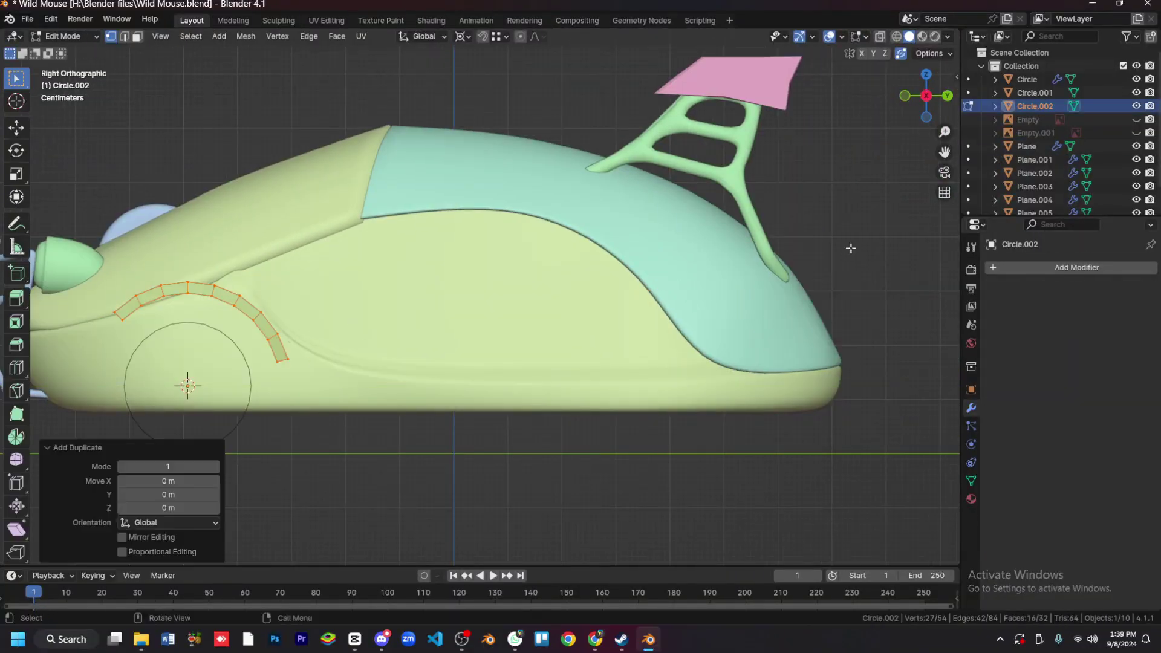
{"action": "key", "text": "g"}
{"action": "middle_click_drag", "start_coordinate": [514, 102], "coordinate": [628, 264]}
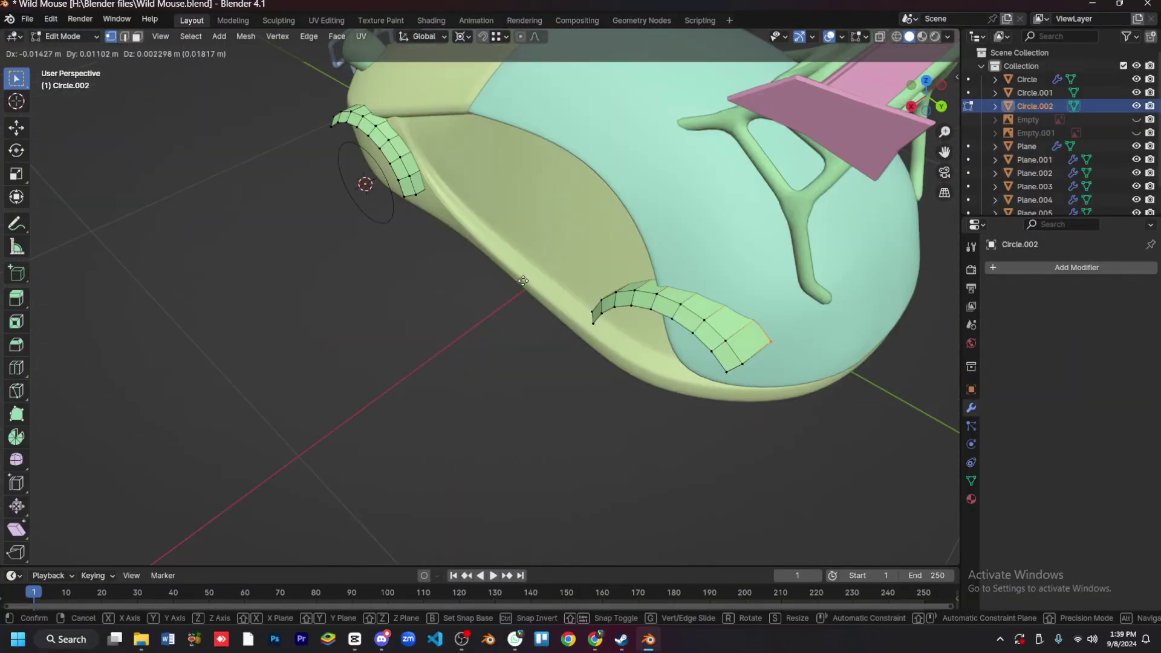
{"action": "key", "text": "Tab"}
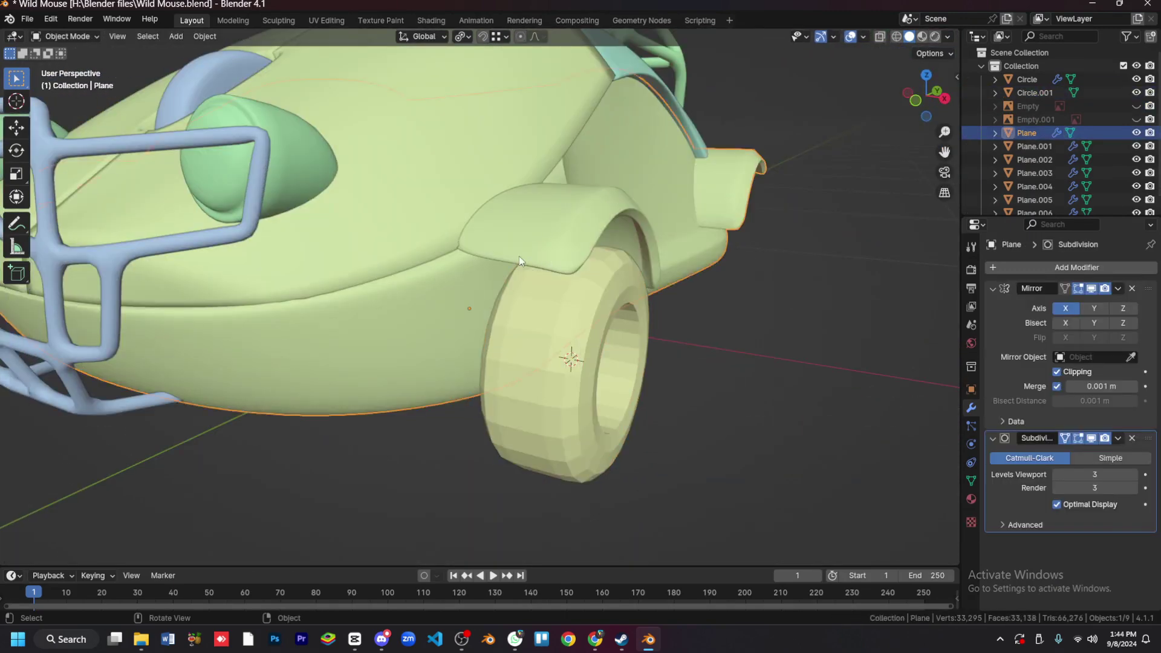
Step: Select the wheel from the side view and check its transform values and overlay options
{"action": "key", "text": "n"}
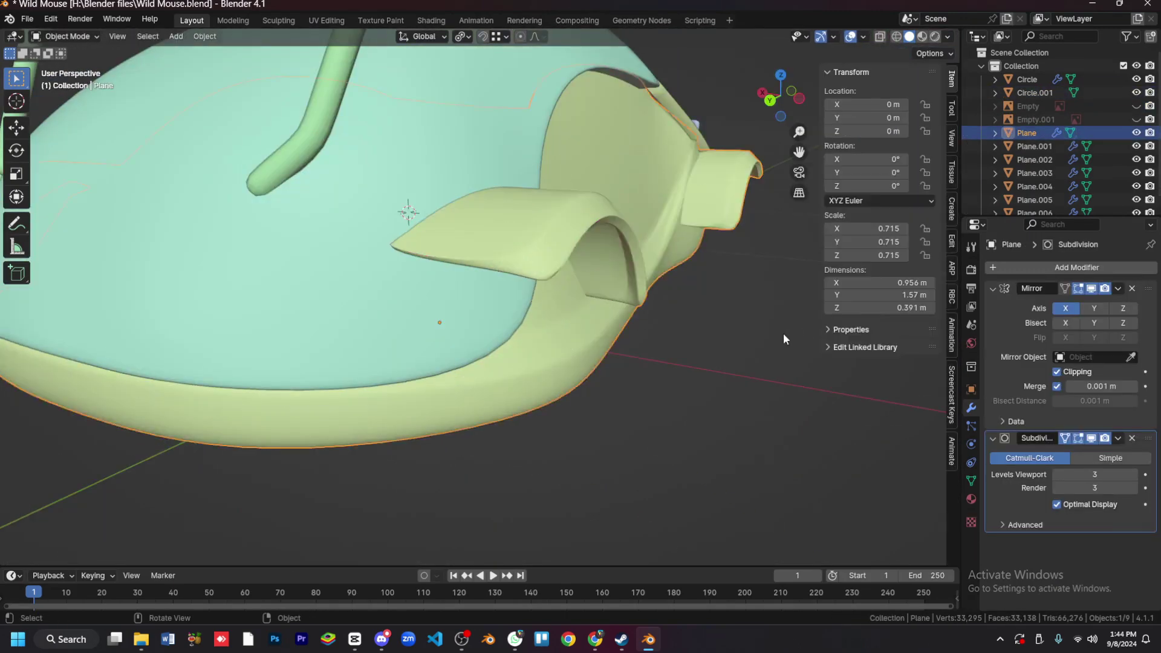
{"action": "key", "text": "Tab"}
{"action": "key", "text": "KP_3"}
{"action": "left_click", "coordinate": [339, 351]}
{"action": "key", "text": "Tab"}
{"action": "key", "text": "Tab"}
{"action": "middle_click_drag", "start_coordinate": [340, 347], "coordinate": [339, 347]}
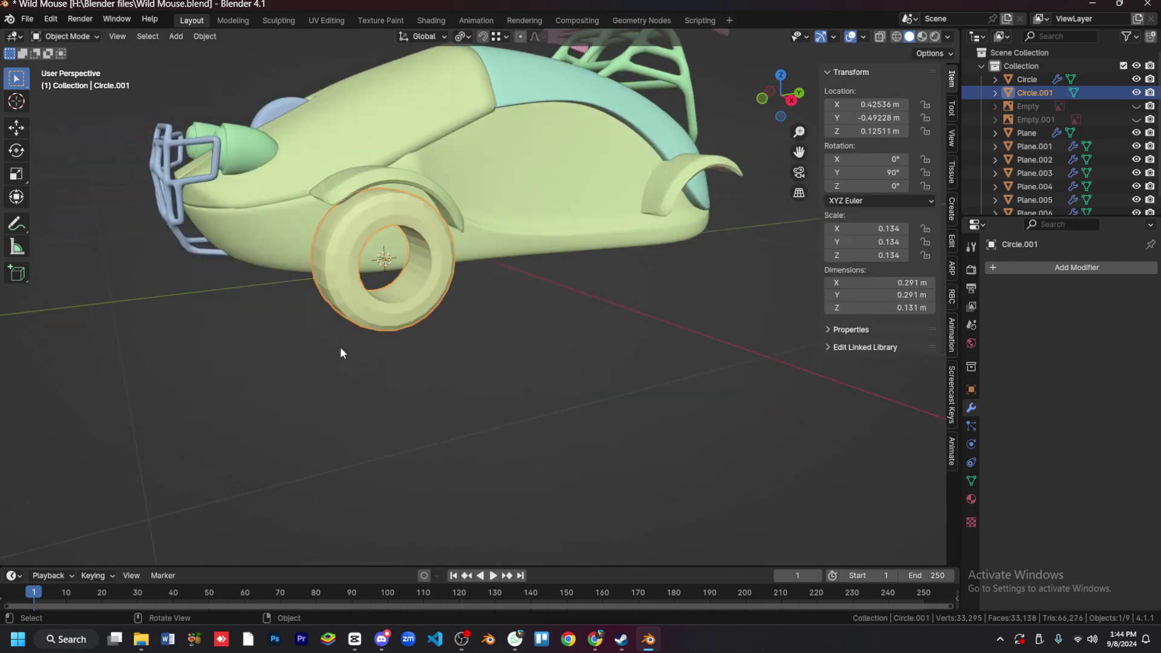
{"action": "key", "text": "n"}
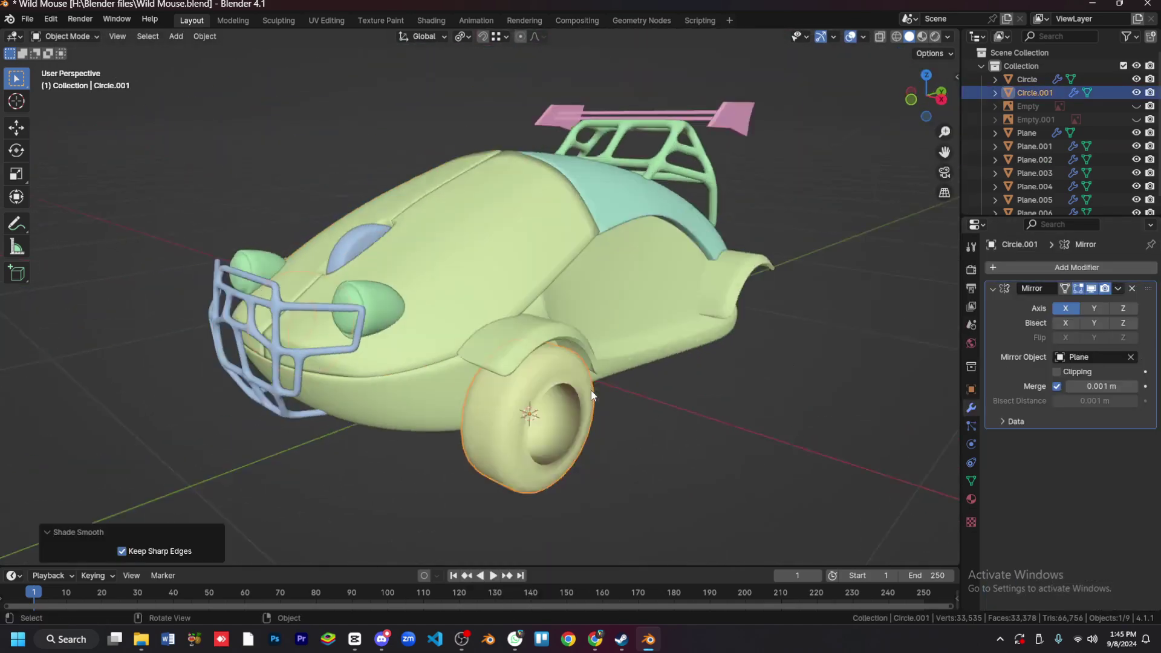
{"action": "left_click", "coordinate": [782, 260]}
Step: In face mode, select a band of tyre faces and move the body's side edges
{"action": "key", "text": "Tab"}
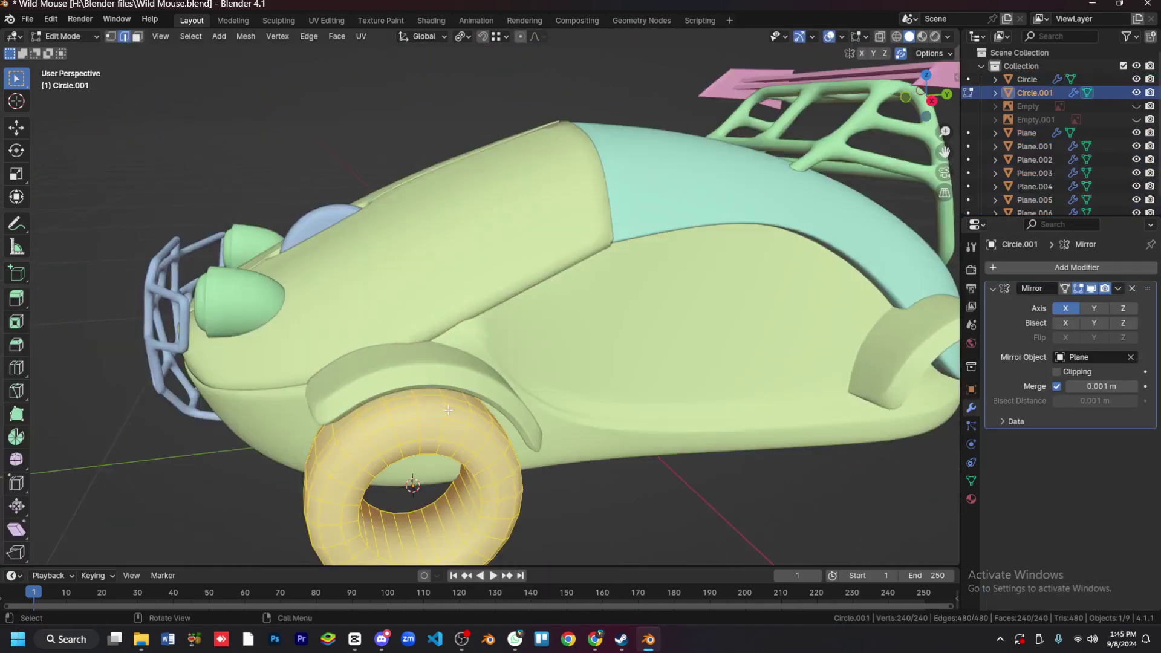
{"action": "scroll", "coordinate": [448, 410], "scroll_direction": "up", "scroll_amount": 2}
{"action": "middle_click_drag", "start_coordinate": [448, 410], "coordinate": [474, 465]}
{"action": "key", "text": "3"}
{"action": "left_click", "coordinate": [484, 547], "text": "ctrl+shift"}
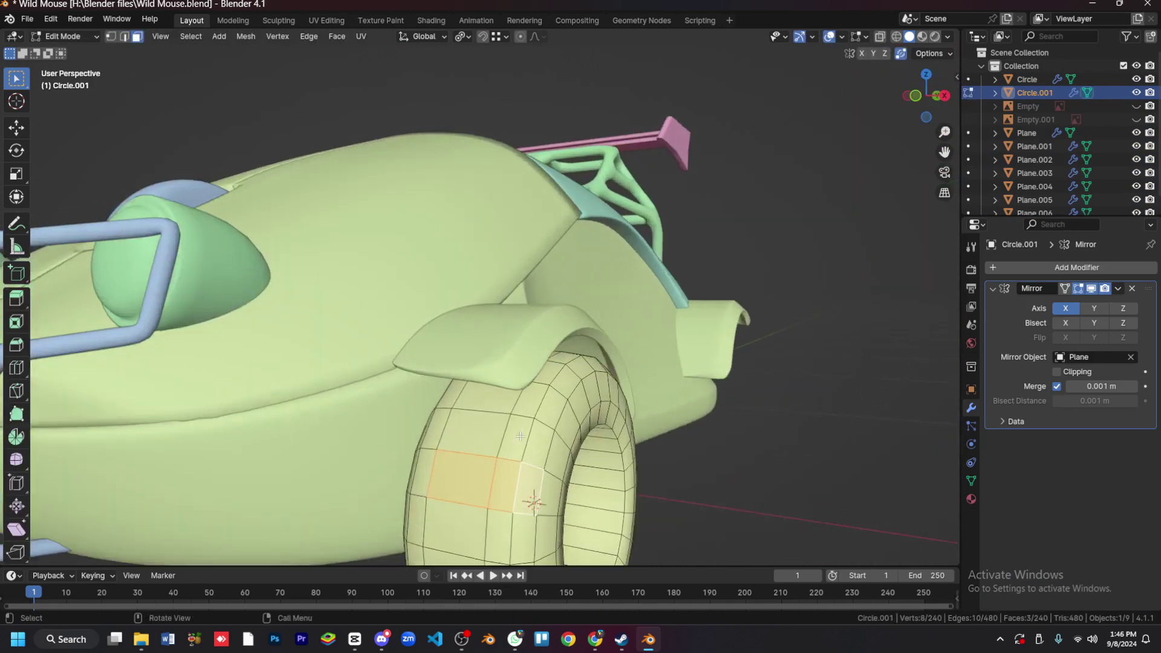
{"action": "middle_click_drag", "start_coordinate": [483, 547], "coordinate": [412, 466]}
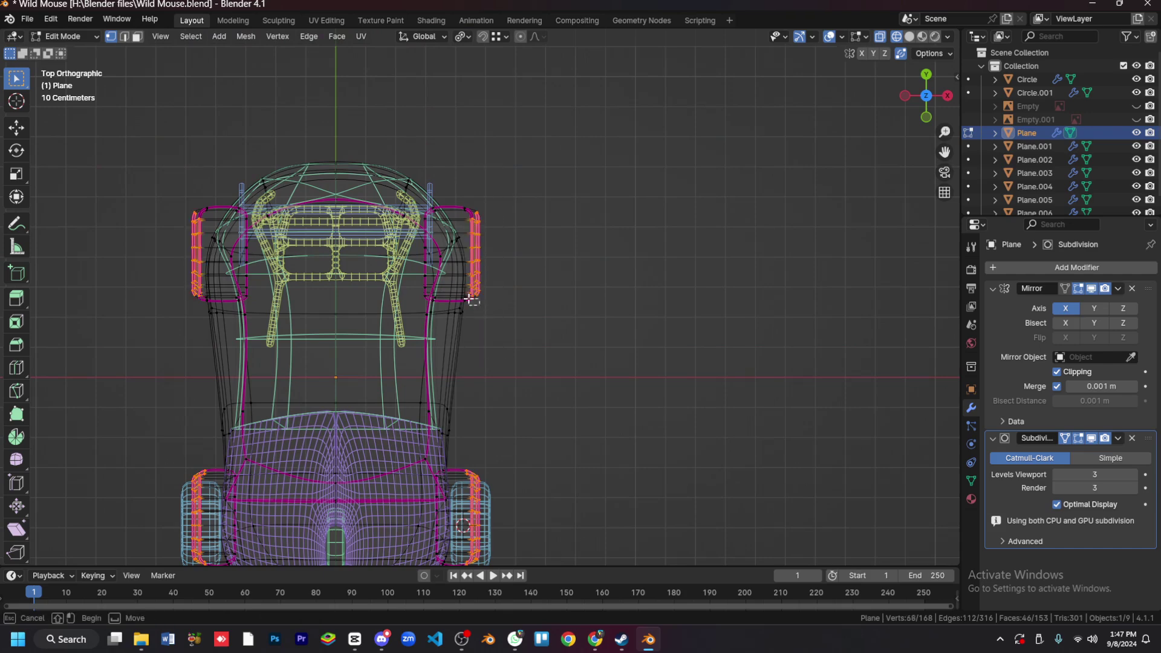
{"action": "left_click", "coordinate": [465, 247]}
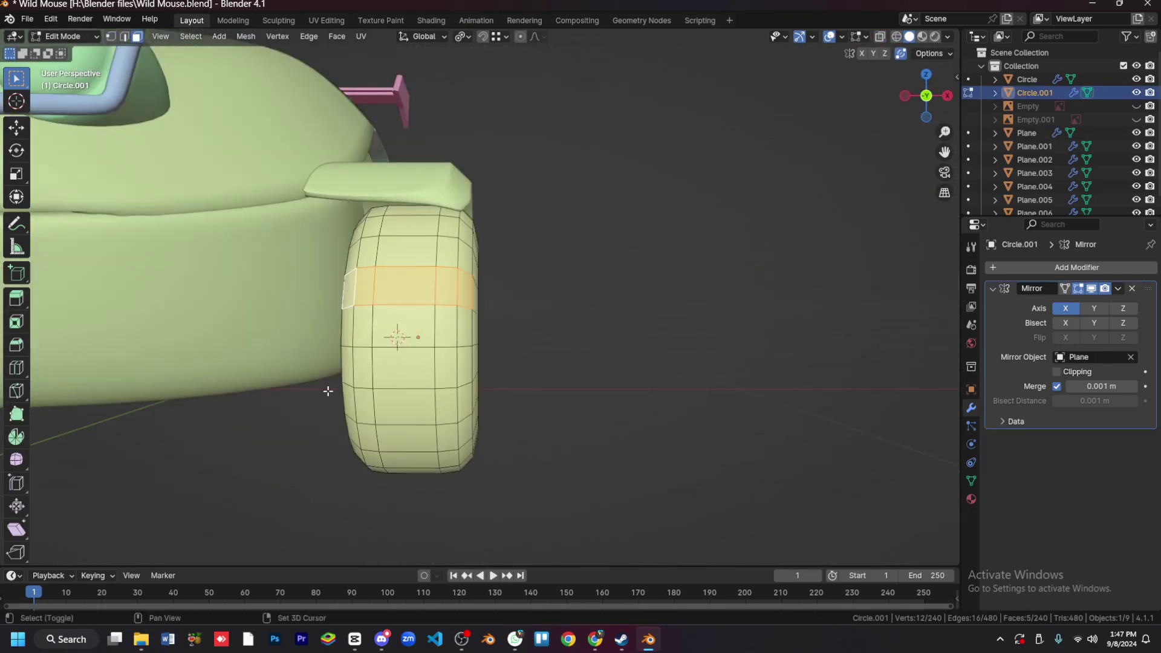
Step: Duplicate the tyre face band into a tread strip and slide its edges into shape
{"action": "key", "text": "shift+d"}
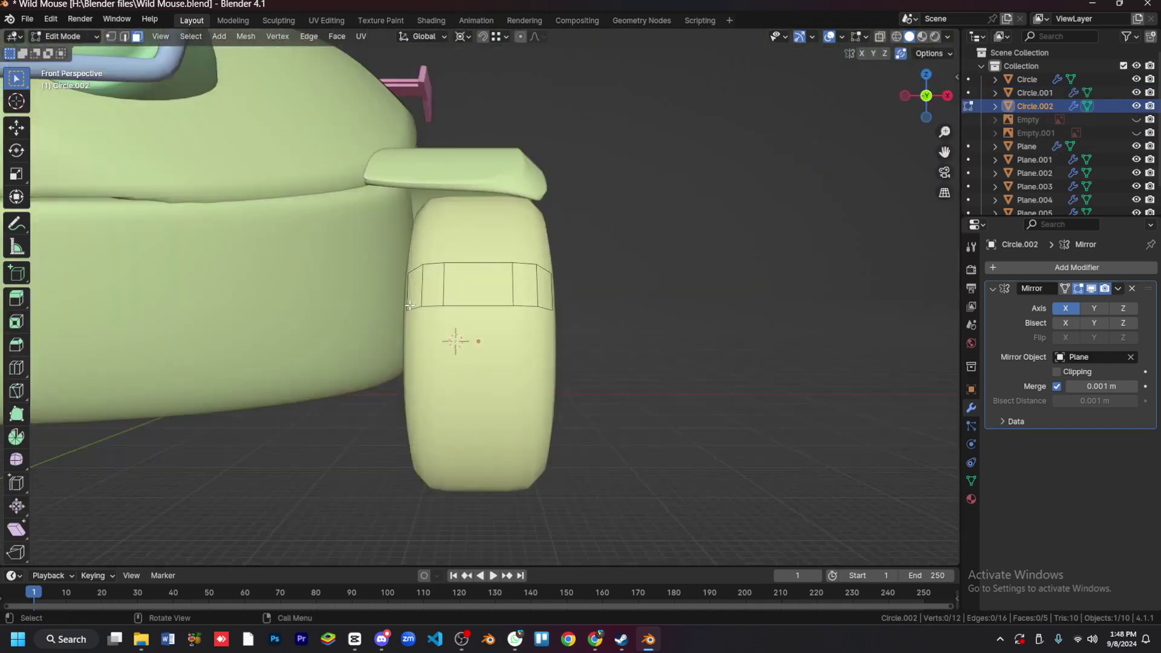
{"action": "middle_click_drag", "start_coordinate": [409, 307], "coordinate": [461, 260]}
{"action": "key", "text": "2"}
{"action": "key", "text": "g"}
{"action": "key", "text": "g"}
{"action": "left_click", "coordinate": [484, 276]}
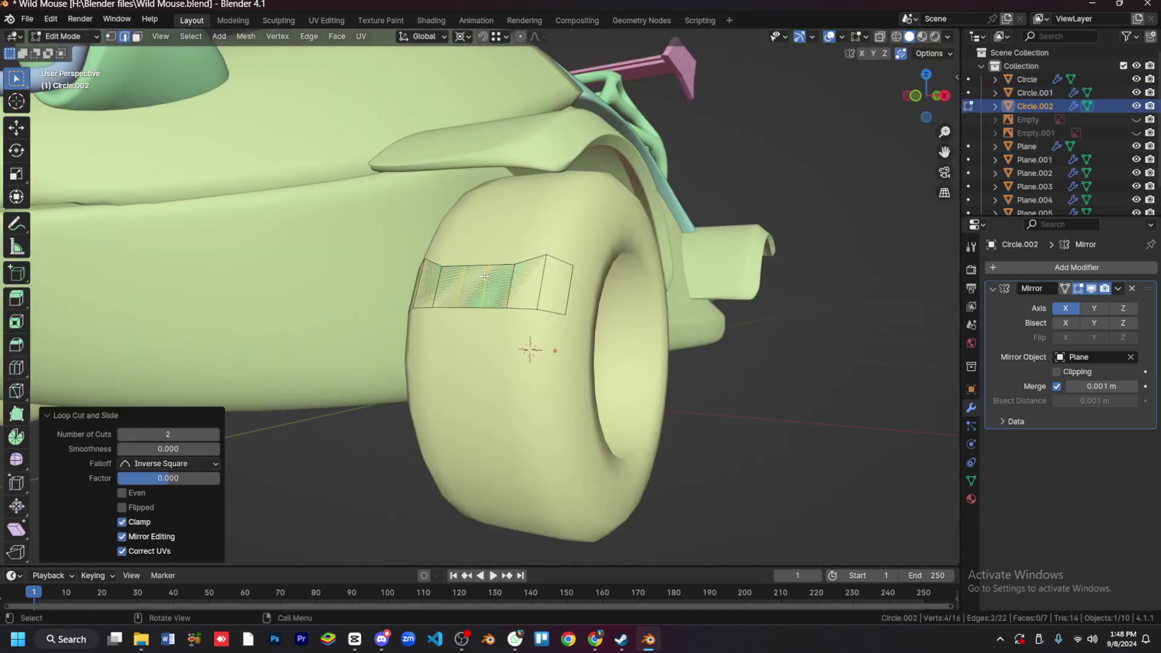
{"action": "left_click", "coordinate": [447, 308]}
{"action": "left_click", "coordinate": [462, 307], "text": "shift"}
{"action": "left_click", "coordinate": [490, 350]}
{"action": "middle_click_drag", "start_coordinate": [490, 351], "coordinate": [473, 316]}
{"action": "left_click", "coordinate": [473, 316]}
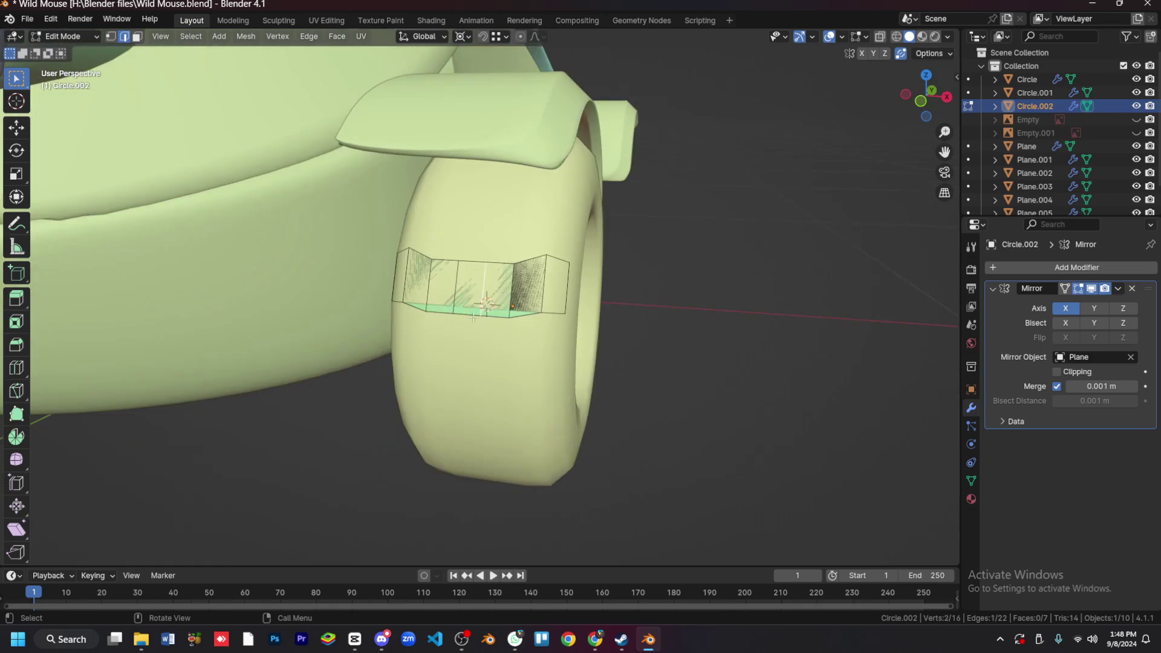
{"action": "left_click", "coordinate": [556, 282]}
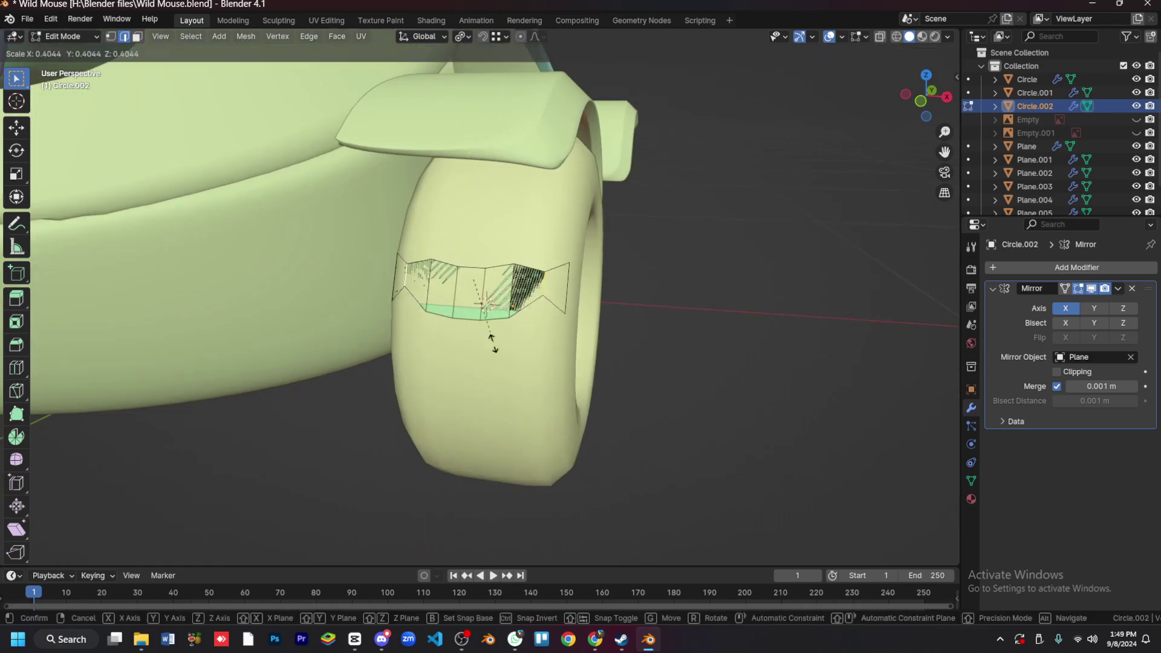
Step: Bevel the tread block's bottom edge loop, adjust its edge slides, and select the whole block
{"action": "key", "text": "2"}
{"action": "left_click", "coordinate": [540, 300], "text": "alt"}
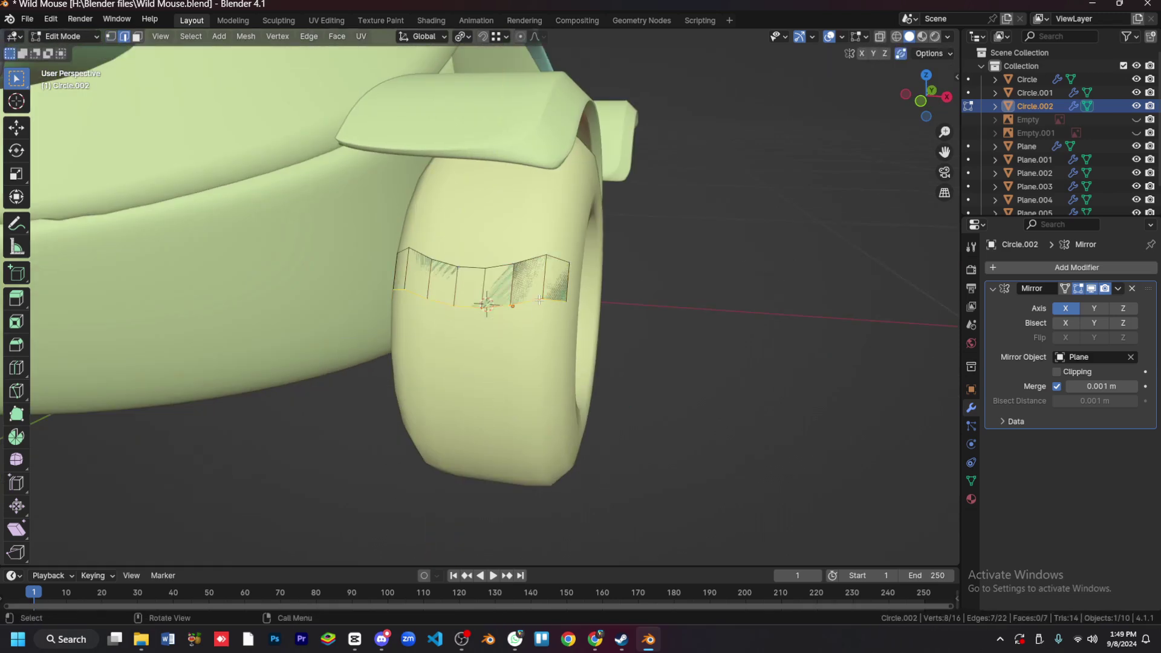
{"action": "left_click", "coordinate": [618, 397]}
{"action": "right_click", "coordinate": [592, 395]}
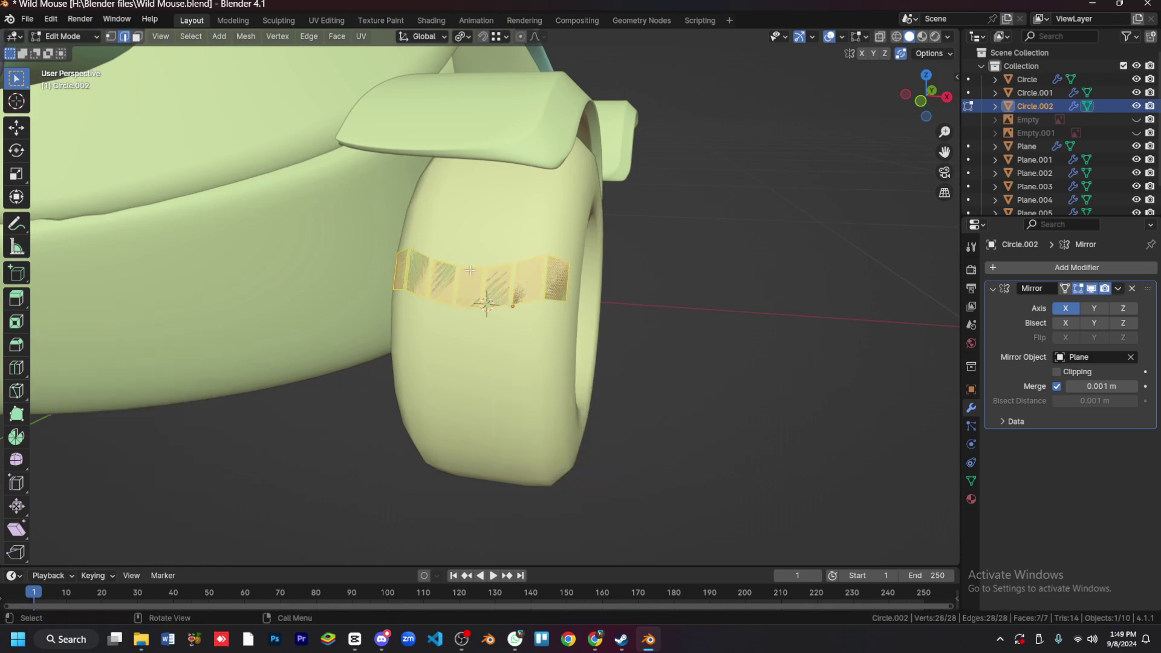
{"action": "left_click", "coordinate": [436, 311]}
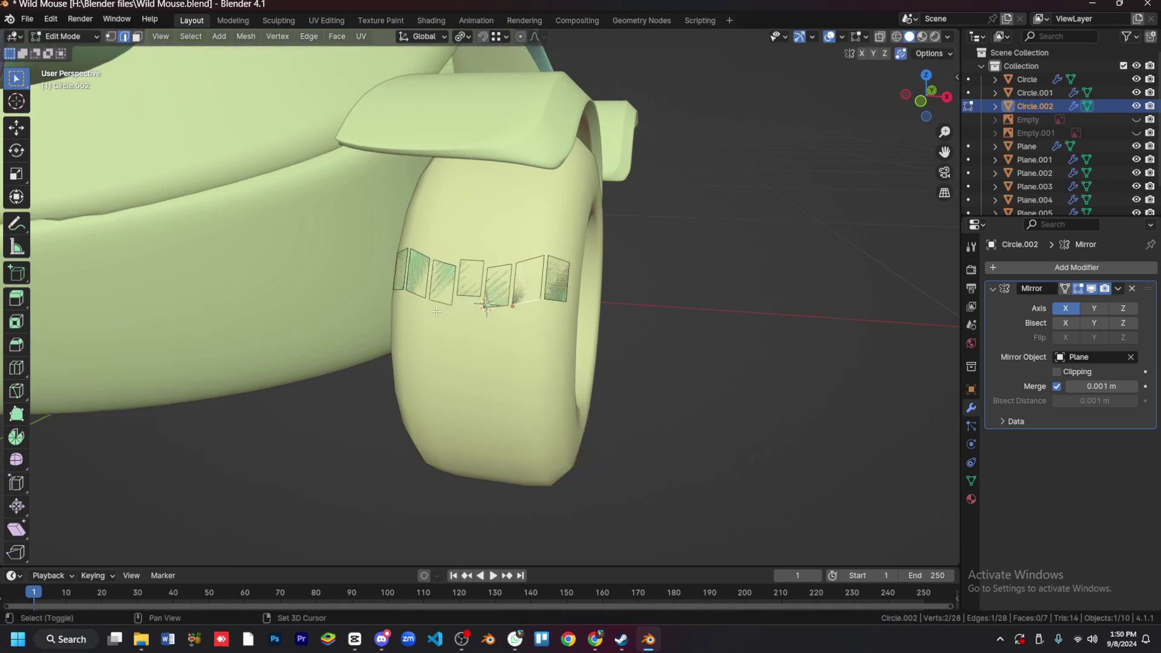
{"action": "left_click", "coordinate": [487, 305]}
{"action": "key", "text": "g"}
{"action": "key", "text": "g"}
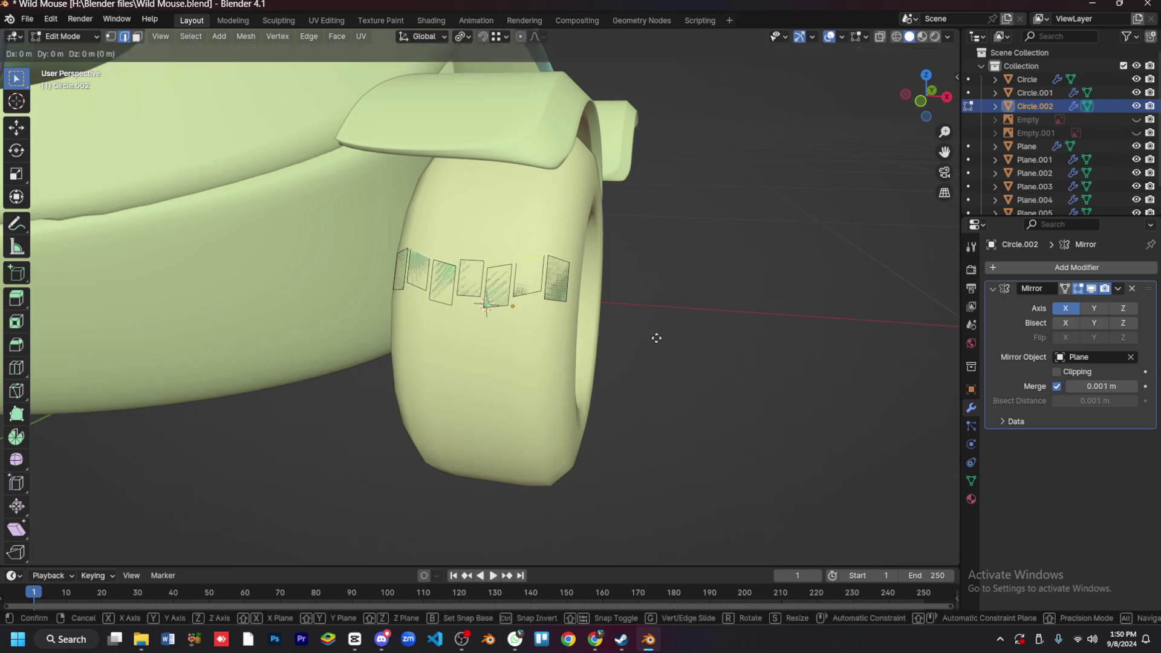
{"action": "left_click", "coordinate": [655, 333]}
{"action": "key", "text": "a"}
{"action": "key", "text": "KP_3"}
Step: Thicken the tread blocks outward and slide one of their edges along the tread
{"action": "left_click", "coordinate": [672, 477]}
{"action": "left_click", "coordinate": [671, 477]}
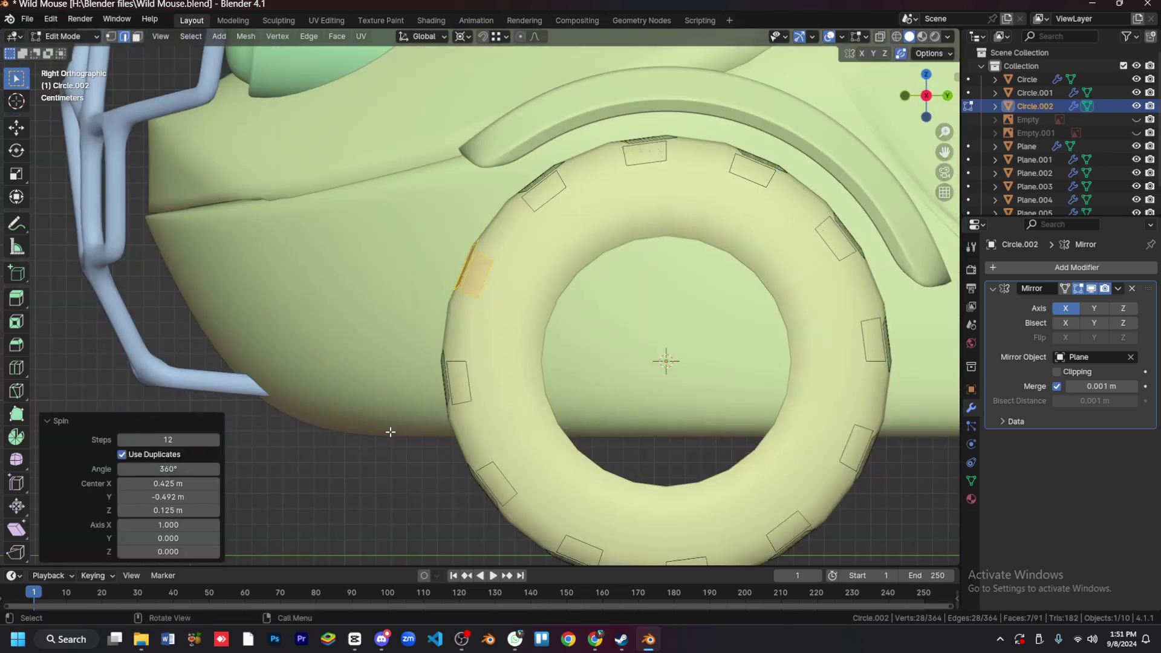
{"action": "middle_click_drag", "start_coordinate": [671, 477], "coordinate": [471, 432]}
{"action": "left_click", "coordinate": [474, 420]}
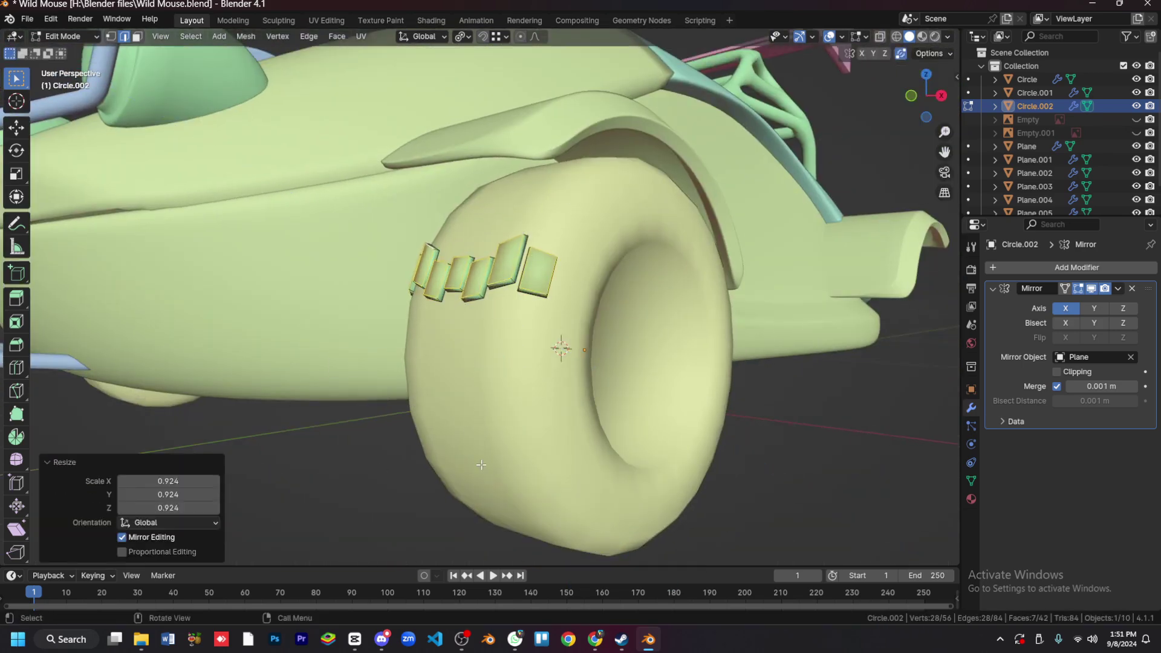
{"action": "left_click", "coordinate": [541, 260]}
{"action": "key", "text": "KP_3"}
{"action": "key", "text": "alt+z"}
{"action": "key", "text": "alt+z"}
{"action": "middle_click_drag", "start_coordinate": [559, 288], "coordinate": [623, 308]}
{"action": "key", "text": "g"}
{"action": "key", "text": "g"}
{"action": "left_click", "coordinate": [622, 311]}
{"action": "key", "text": "a"}
Step: Spin the tread blocks 360° around the wheel axis in 31 steps and join them into the tyre
{"action": "scroll", "coordinate": [623, 308], "scroll_direction": "down", "scroll_amount": 5}
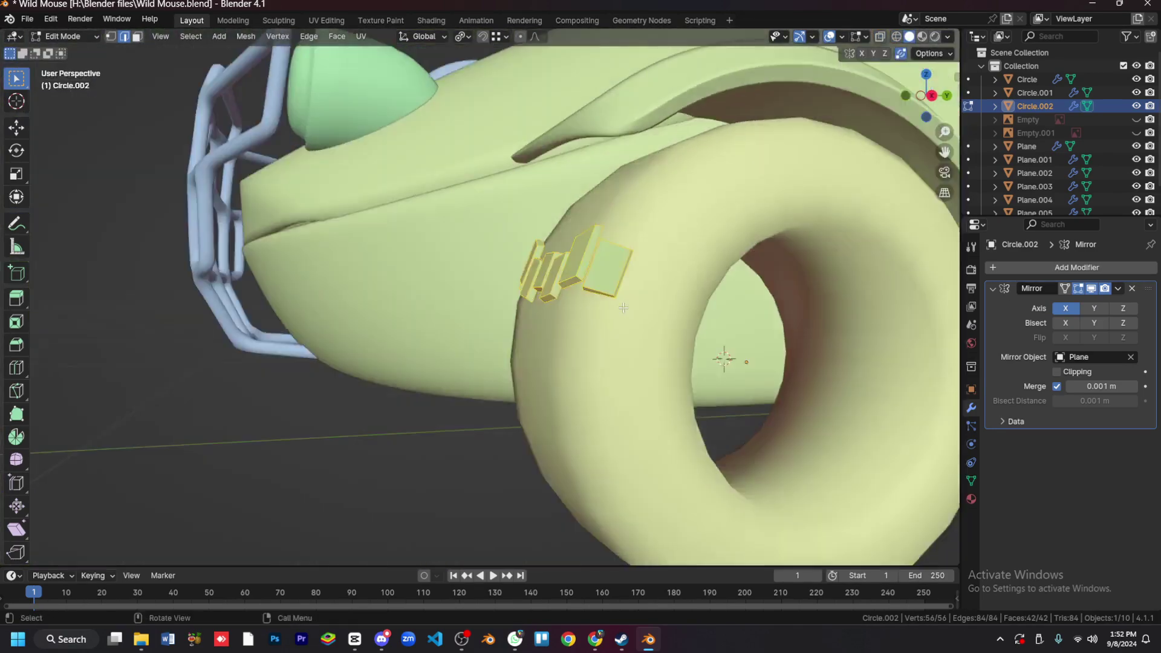
{"action": "key", "text": "KP_3"}
{"action": "middle_click_drag", "start_coordinate": [803, 487], "coordinate": [685, 445], "text": "shift"}
{"action": "left_click", "coordinate": [483, 462]}
{"action": "middle_click_drag", "start_coordinate": [483, 462], "coordinate": [387, 424]}
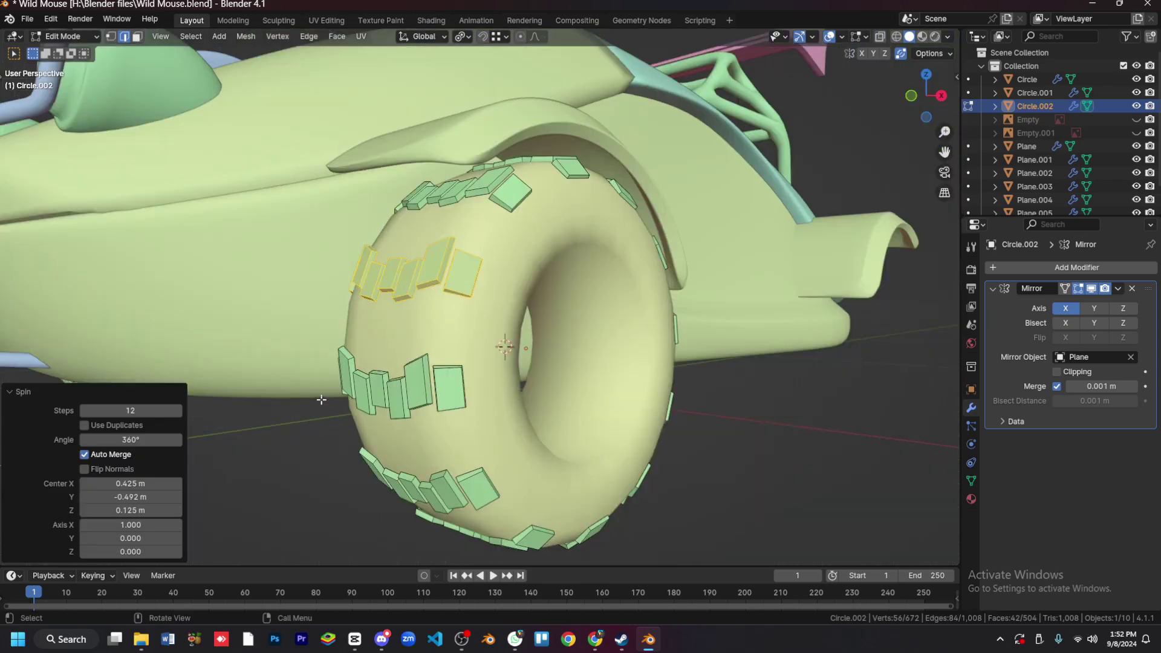
{"action": "left_click_drag", "start_coordinate": [154, 410], "coordinate": [178, 410]}
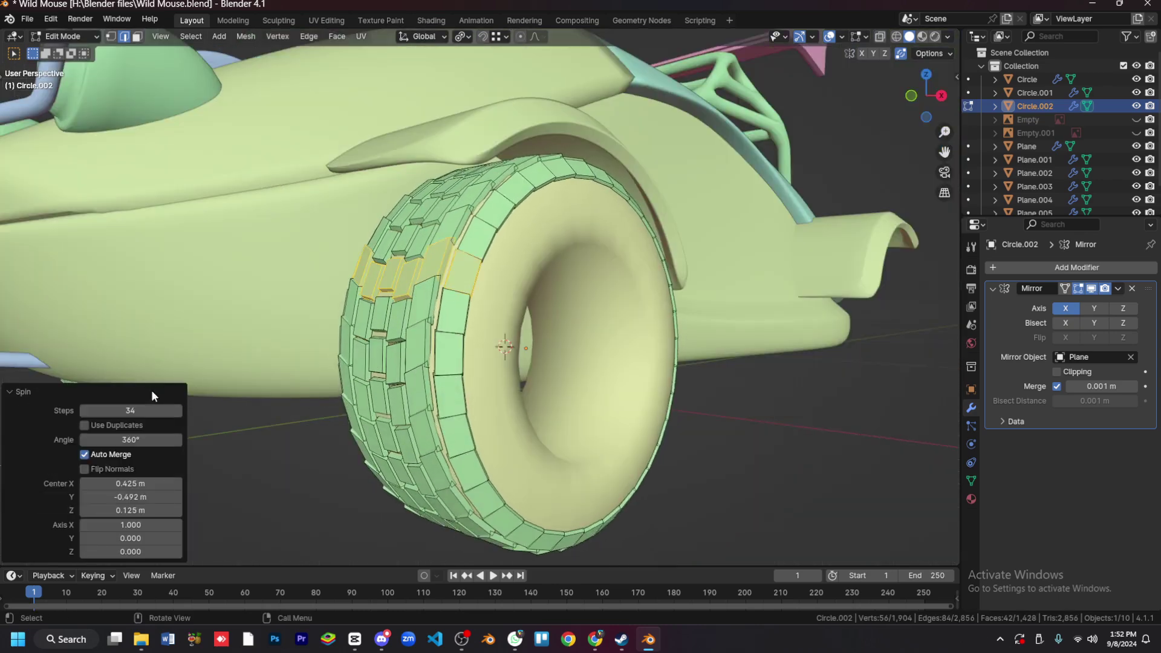
{"action": "key", "text": "ctrl+z"}
{"action": "key", "text": "ctrl+z"}
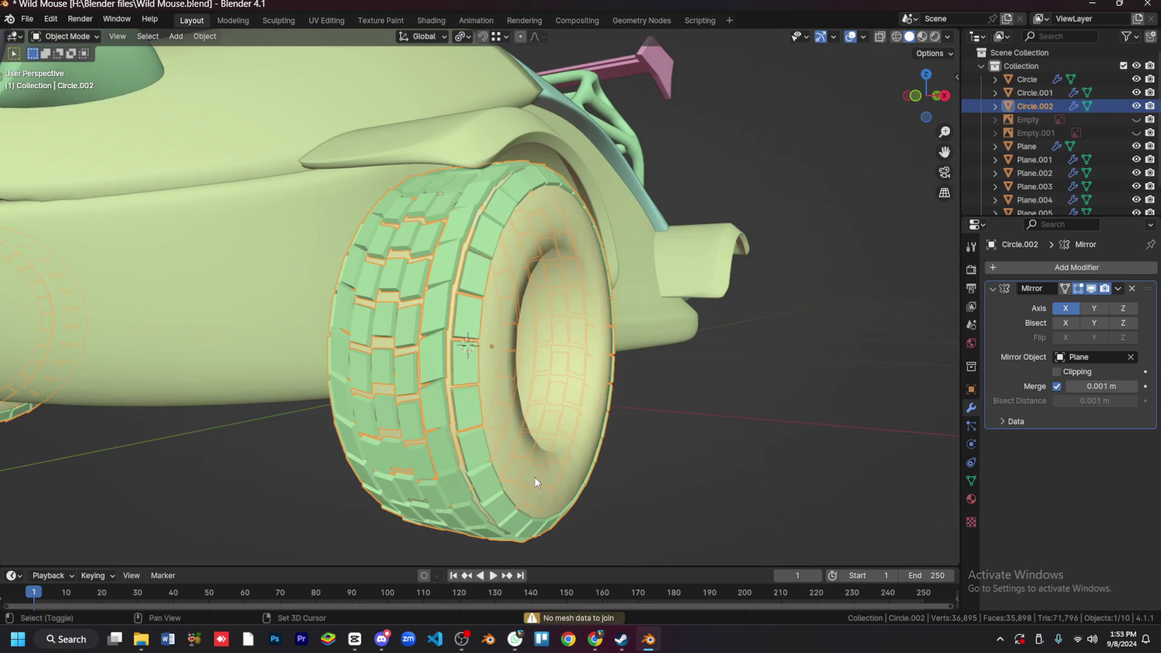
{"action": "key", "text": "ctrl+j"}
Step: Duplicate the tyre's inner faces and shrink them into an inner rim ring
{"action": "key", "text": "Tab"}
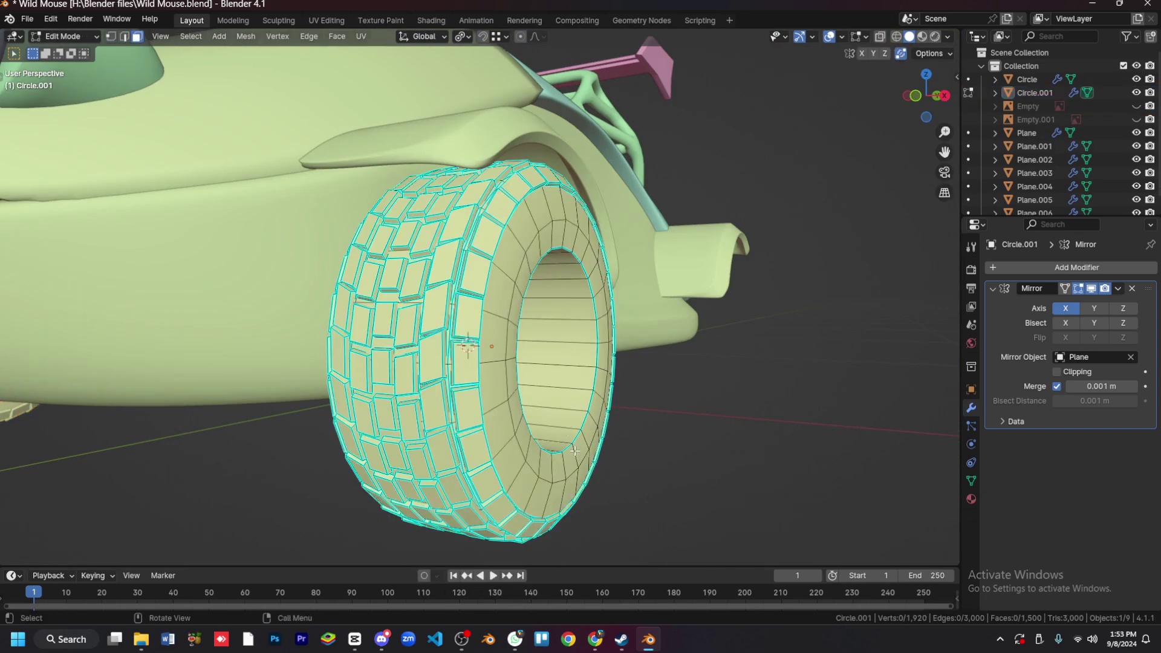
{"action": "key", "text": "s"}
{"action": "left_click", "coordinate": [738, 466]}
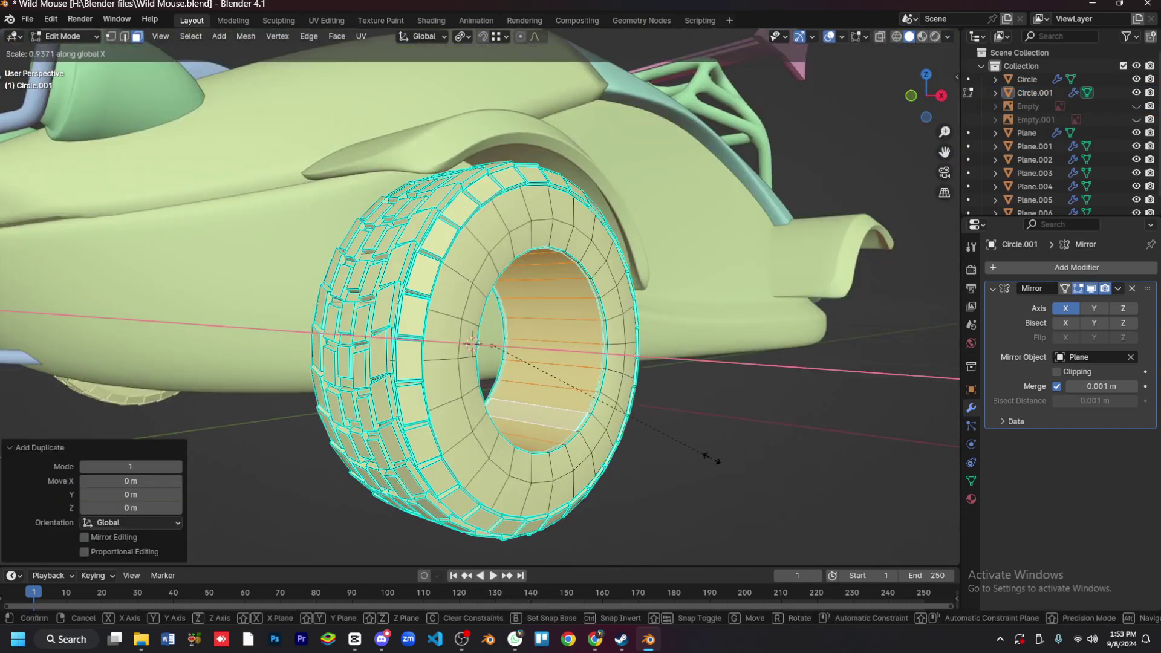
{"action": "key", "text": "ctrl+KP_Add"}
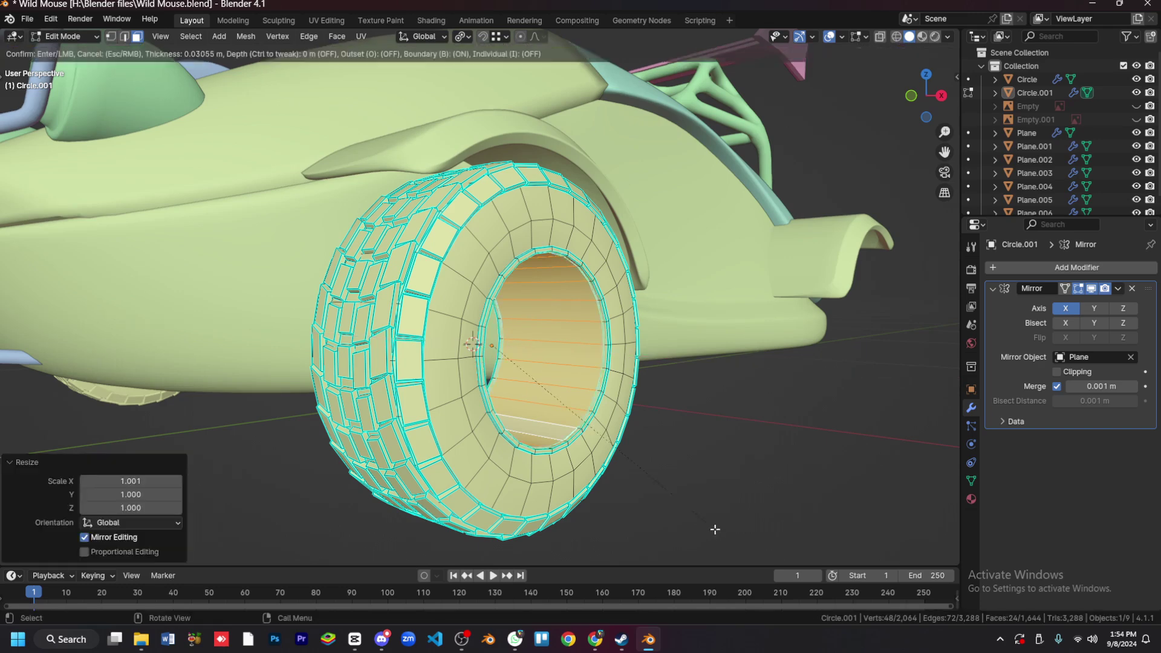
{"action": "key", "text": "Escape"}
{"action": "key", "text": "KP_3"}
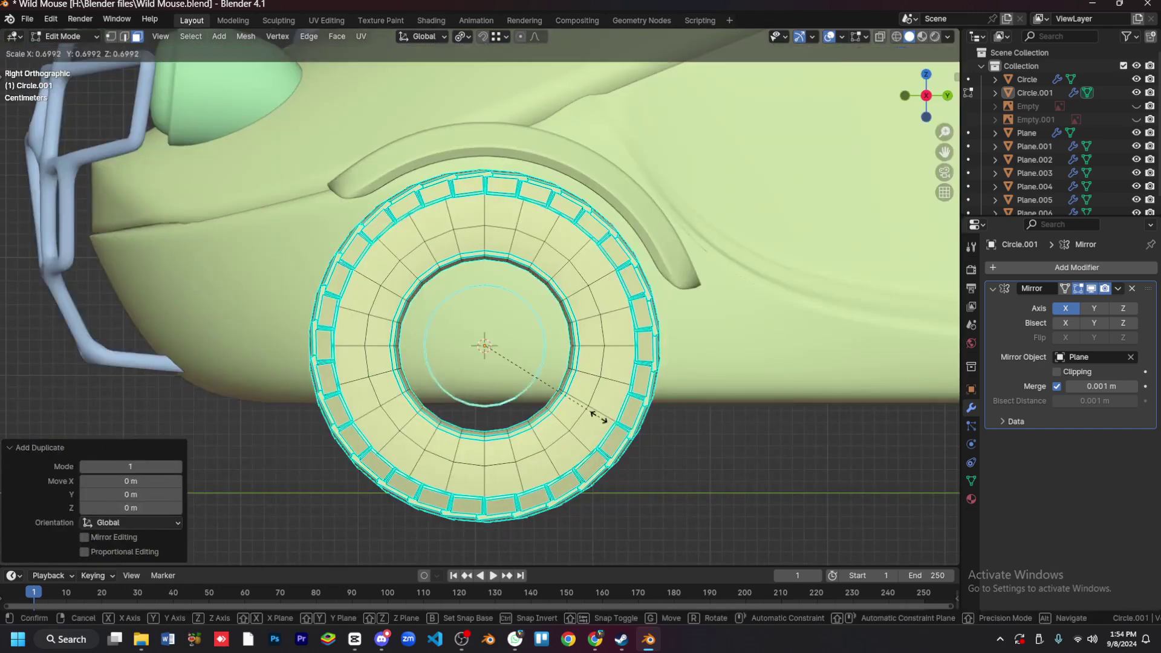
{"action": "left_click", "coordinate": [603, 418]}
{"action": "key", "text": "shift+z"}
{"action": "scroll", "coordinate": [446, 387], "scroll_direction": "up", "scroll_amount": 3}
Step: Delete the small circle, extrude a spoke piece near the hub scaled to 0.870, and return to solid shading
{"action": "key", "text": "Delete"}
{"action": "left_click_drag", "start_coordinate": [525, 366], "coordinate": [461, 315]}
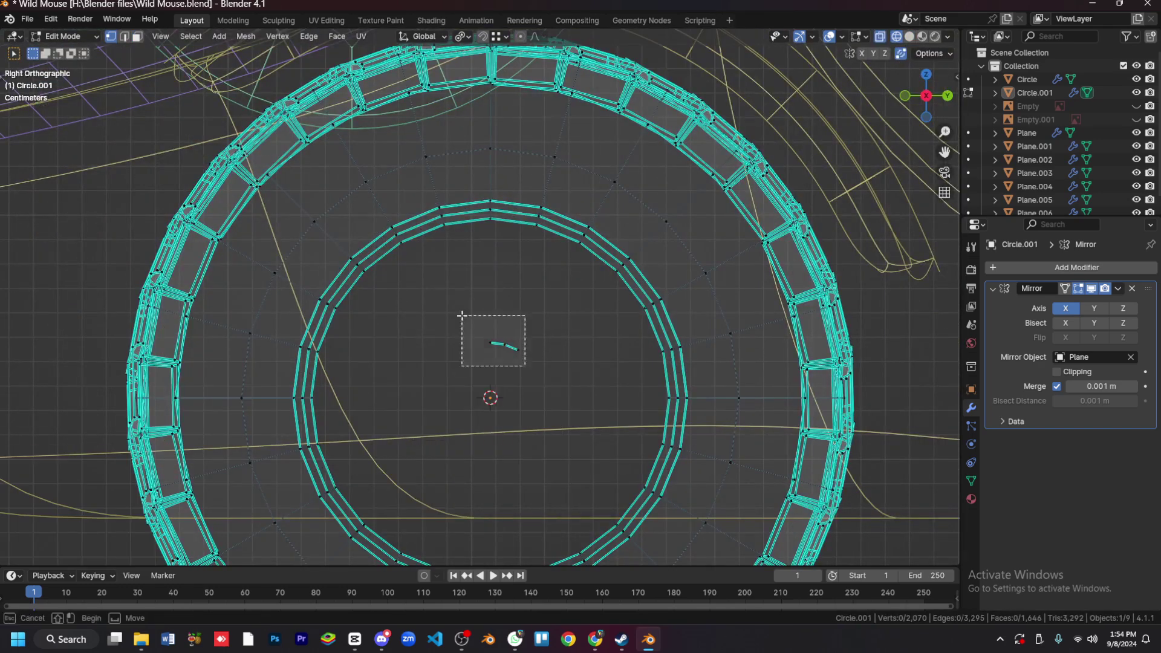
{"action": "left_click", "coordinate": [531, 415]}
{"action": "key", "text": "period"}
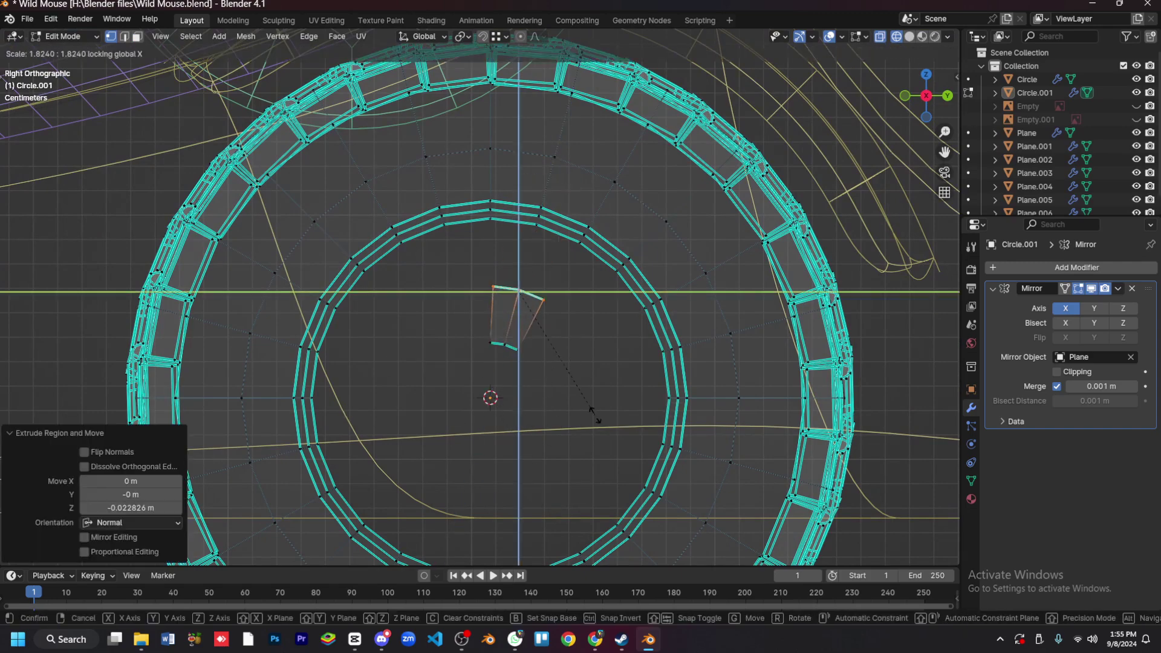
{"action": "left_click", "coordinate": [596, 417]}
{"action": "key", "text": "s"}
{"action": "left_click", "coordinate": [583, 378]}
{"action": "key", "text": "z"}
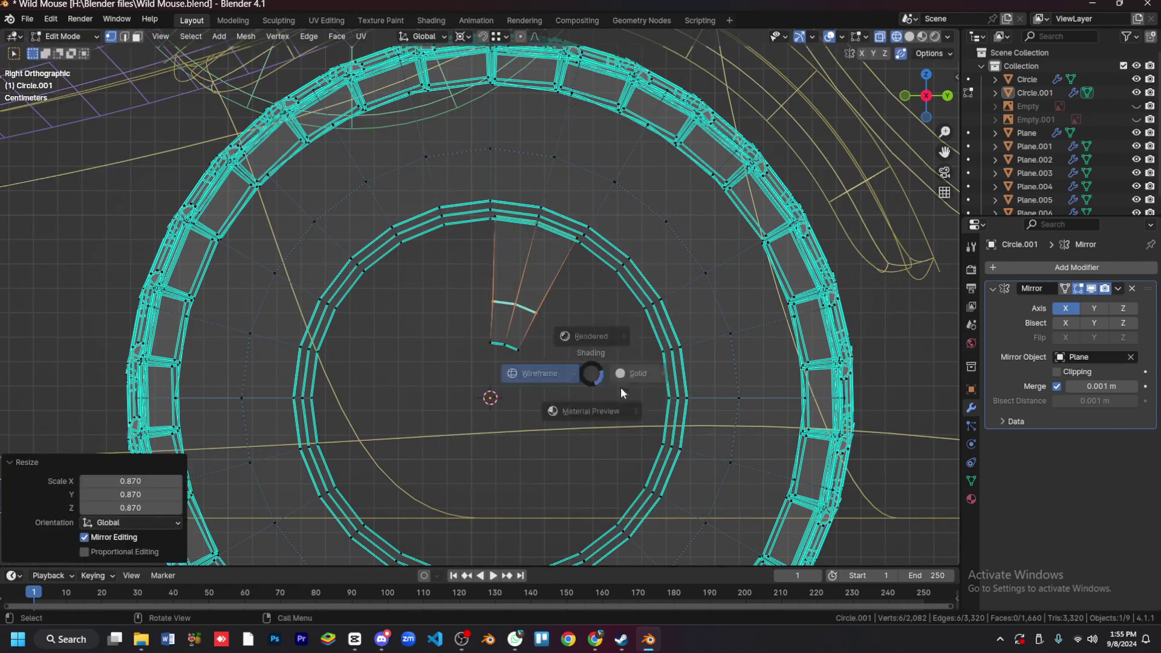
{"action": "left_click", "coordinate": [620, 387]}
{"action": "middle_click_drag", "start_coordinate": [621, 387], "coordinate": [492, 352]}
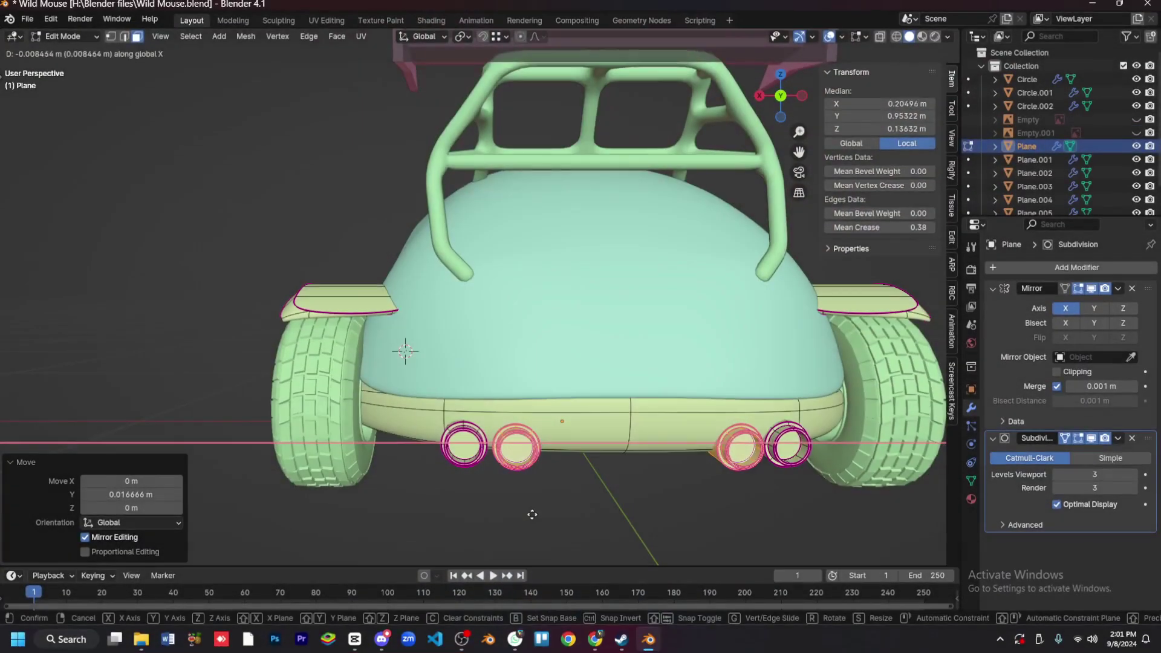
Step: Extrude a rear body edge into a two-face strip and slide its end vertices into place
{"action": "key", "text": "Escape"}
{"action": "key", "text": "alt+q"}
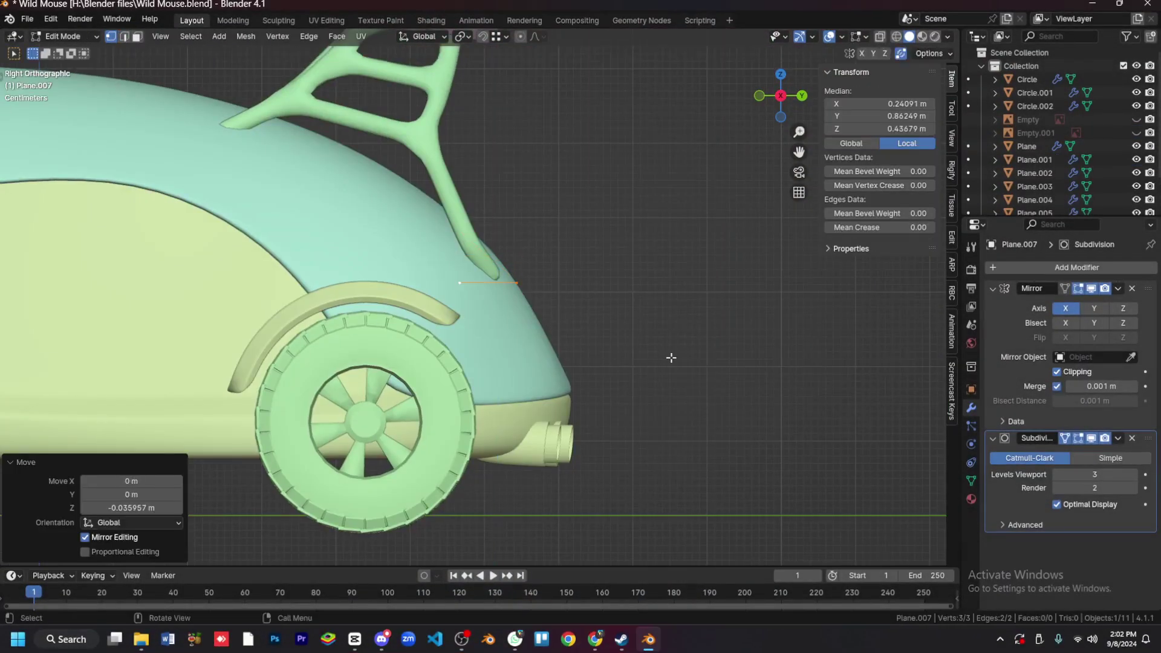
{"action": "key", "text": "e"}
{"action": "left_click", "coordinate": [440, 301]}
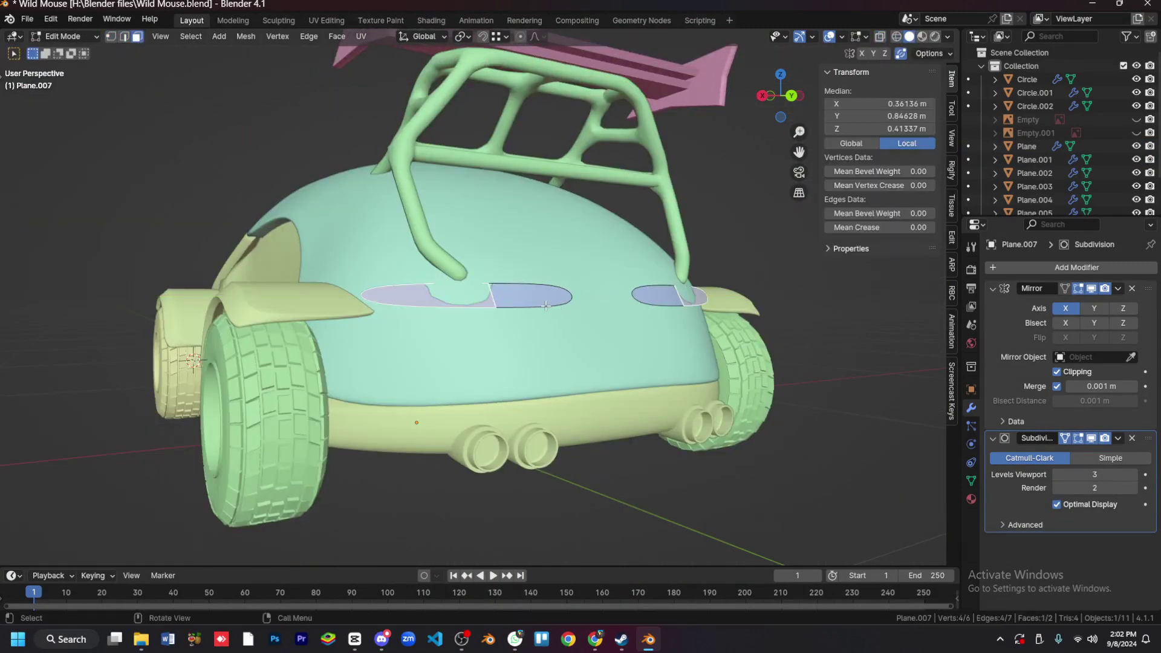
{"action": "key", "text": "g"}
{"action": "key", "text": "g"}
{"action": "left_click", "coordinate": [633, 306]}
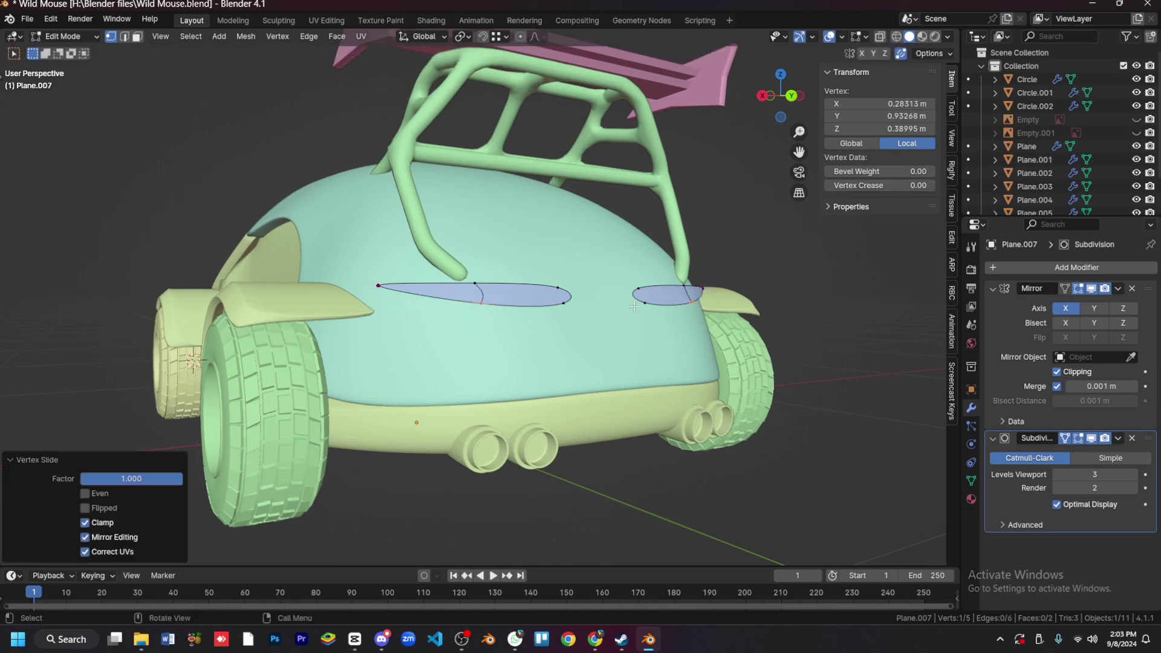
{"action": "key", "text": "g"}
{"action": "key", "text": "g"}
{"action": "left_click", "coordinate": [554, 312]}
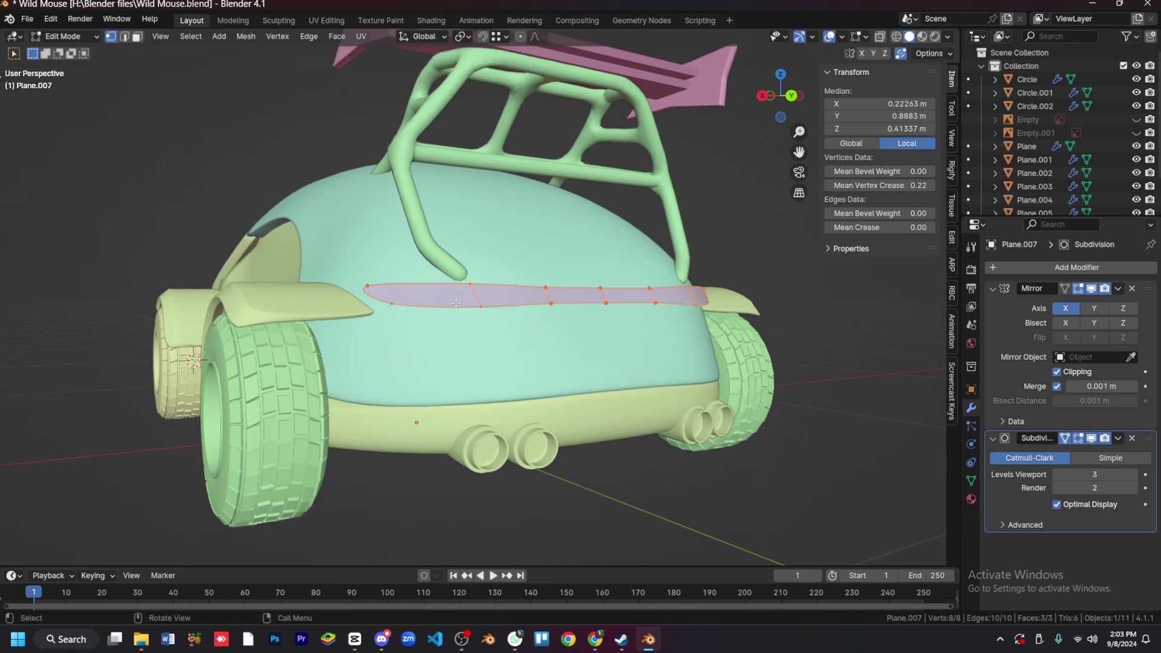
Step: Extrude the strip for thickness and flatten it vertically into a thin tail-light strip
{"action": "key", "text": "KP_7"}
{"action": "key", "text": "e"}
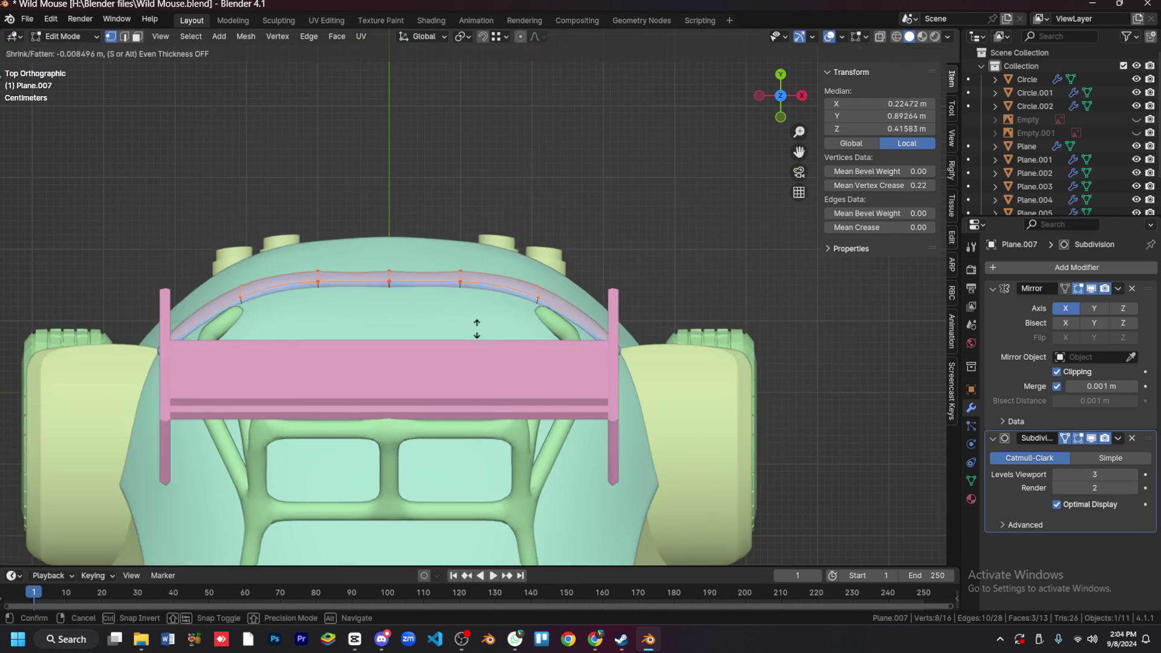
{"action": "left_click", "coordinate": [476, 328]}
{"action": "middle_click_drag", "start_coordinate": [476, 328], "coordinate": [477, 328]}
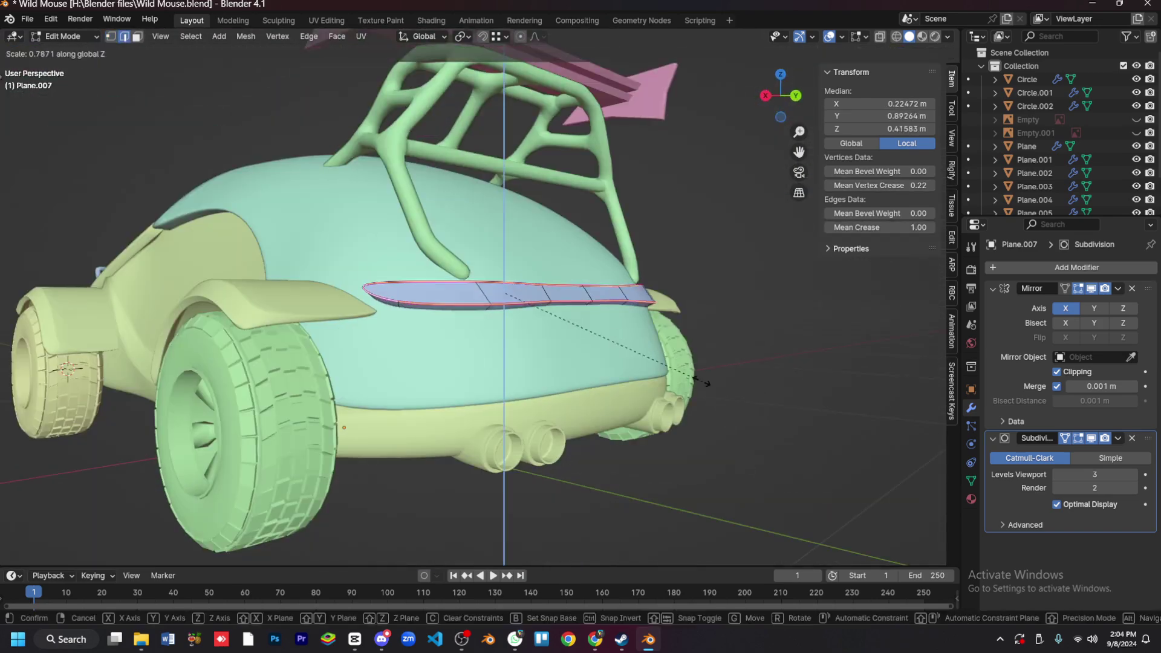
{"action": "left_click", "coordinate": [650, 357]}
{"action": "middle_click_drag", "start_coordinate": [650, 357], "coordinate": [547, 288]}
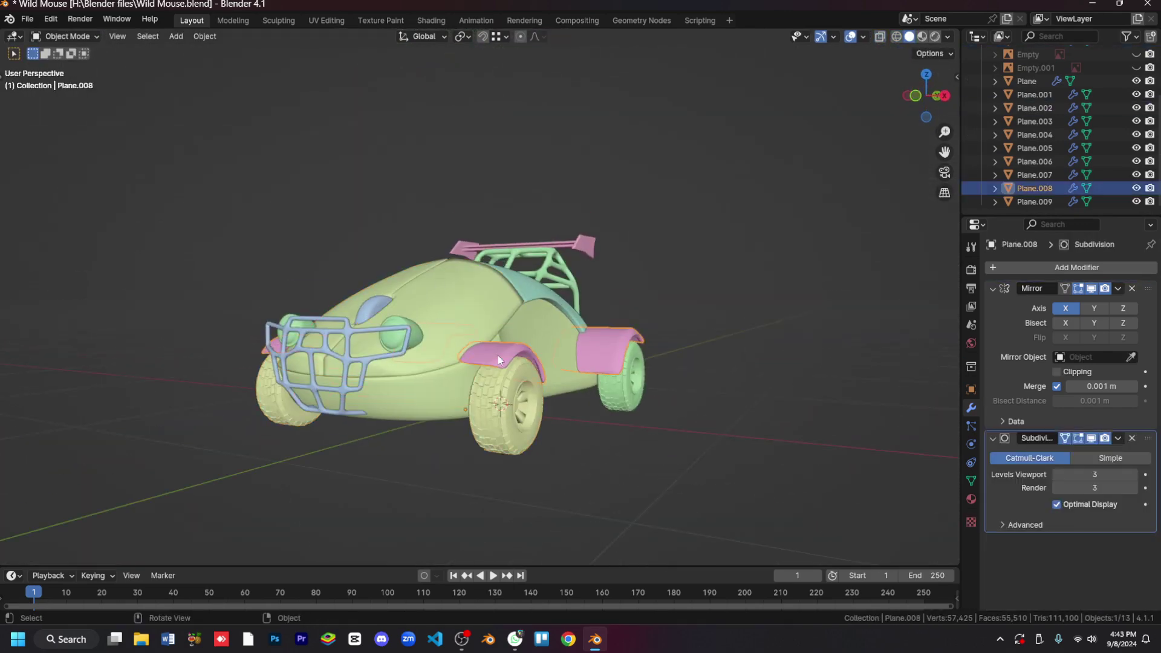
Step: Hide everything except the mouse shell, save the file, and open then close the Add-ons preferences
{"action": "key", "text": "h"}
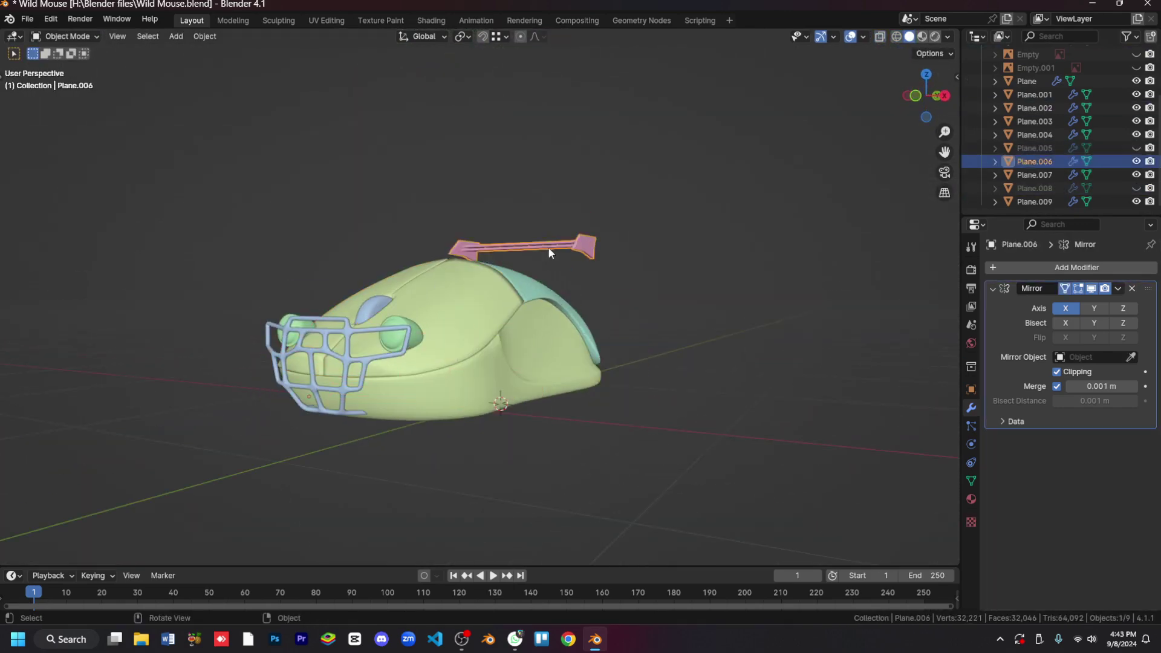
{"action": "left_click", "coordinate": [548, 246]}
{"action": "key", "text": "h"}
{"action": "left_click", "coordinate": [509, 375]}
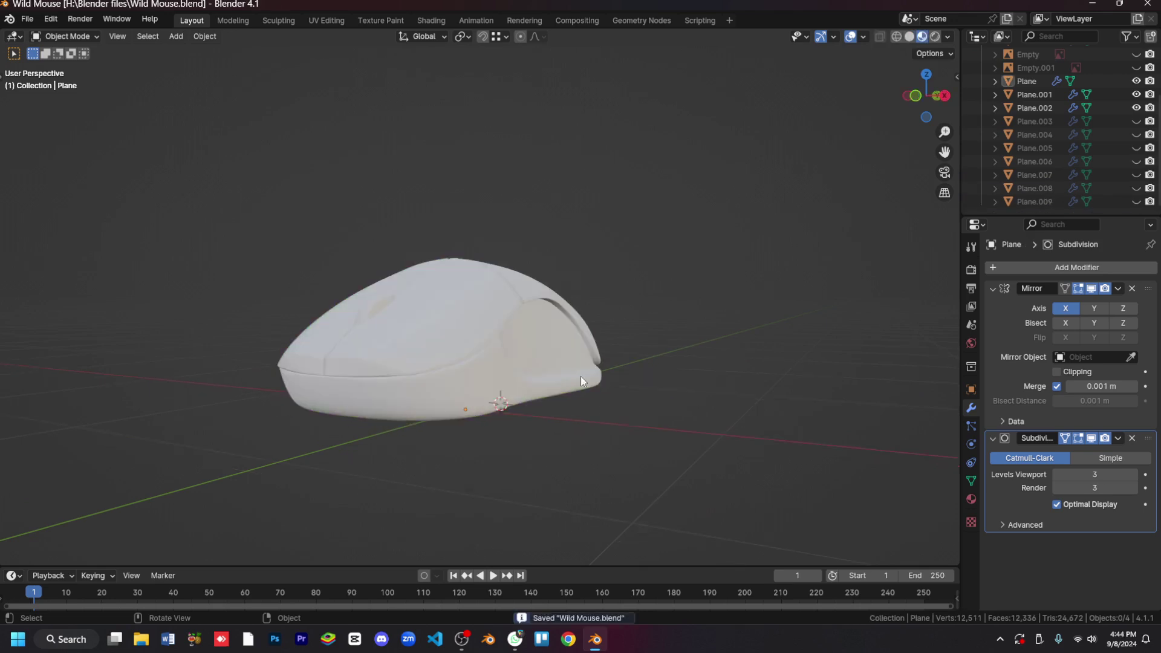
{"action": "left_click", "coordinate": [218, 342]}
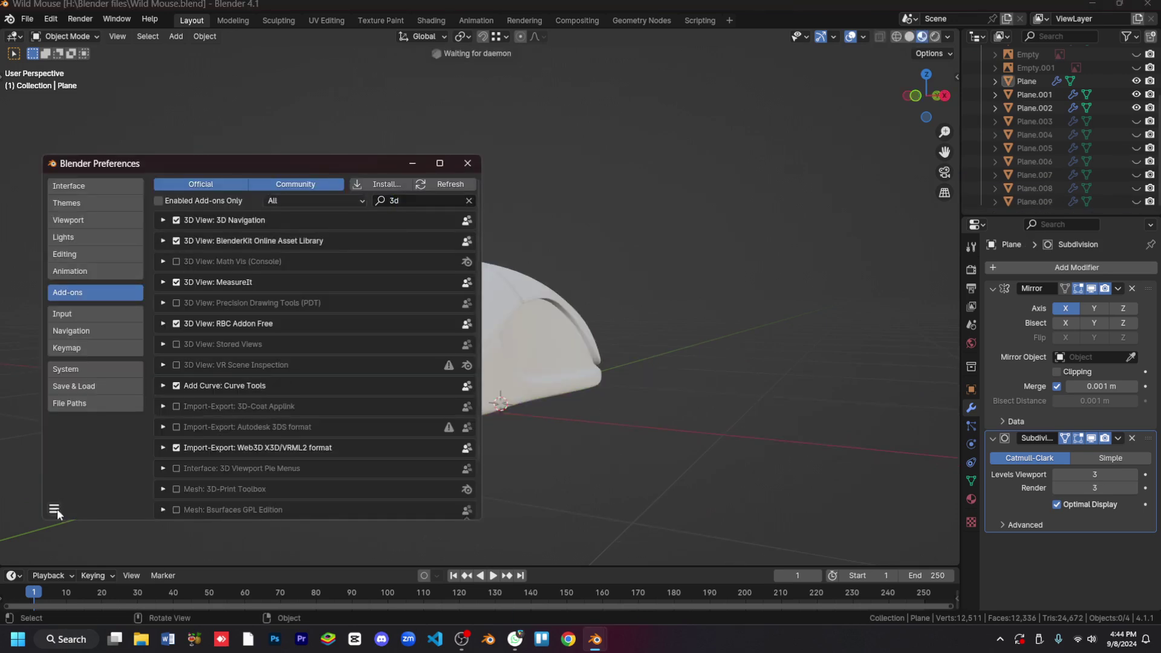
{"action": "left_click", "coordinate": [467, 162]}
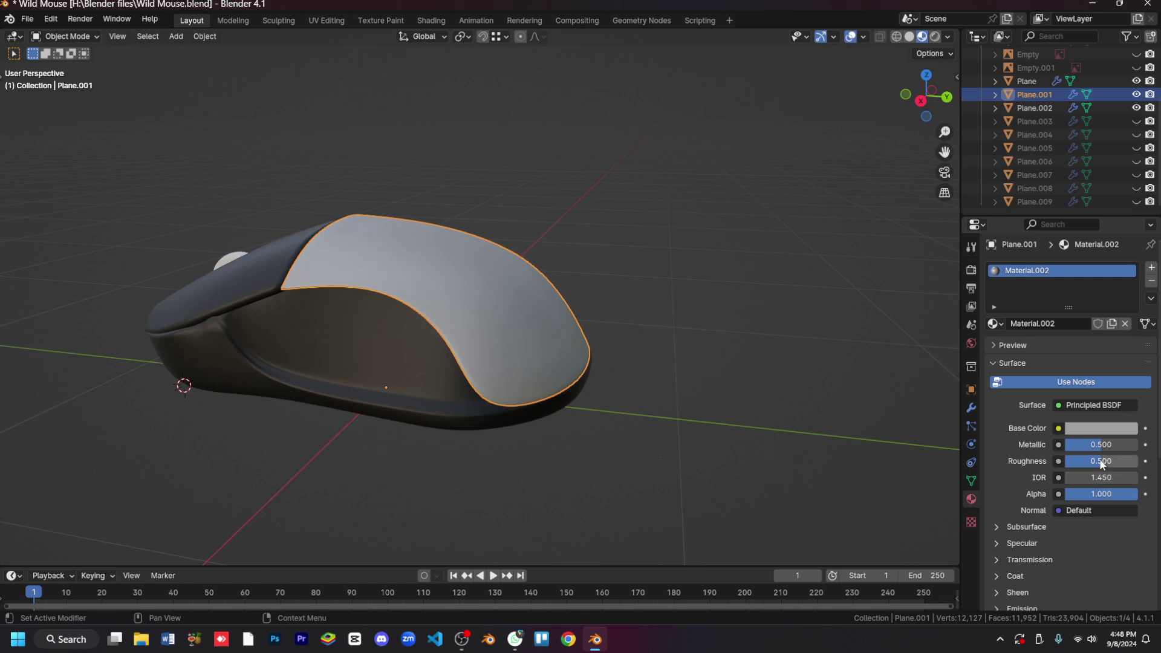
Step: Tint the mouse side and body shell materials a blue-grey base colour
{"action": "left_click", "coordinate": [1101, 428]}
{"action": "mouse_move", "coordinate": [1075, 332]}
{"action": "left_mouse_down"}
{"action": "mouse_move", "coordinate": [1046, 351]}
{"action": "mouse_move", "coordinate": [1082, 338]}
{"action": "left_mouse_up"}
{"action": "mouse_move", "coordinate": [604, 362]}
{"action": "middle_mouse_down"}
{"action": "mouse_move", "coordinate": [735, 411]}
{"action": "mouse_move", "coordinate": [492, 370]}
{"action": "middle_mouse_up"}
{"action": "left_click", "coordinate": [493, 371]}
{"action": "left_click", "coordinate": [1100, 428]}
Step: Unhide the wheels, assign the palette image material, and delete the extra wheel
{"action": "left_click_drag", "start_coordinate": [1058, 272], "coordinate": [1064, 284]}
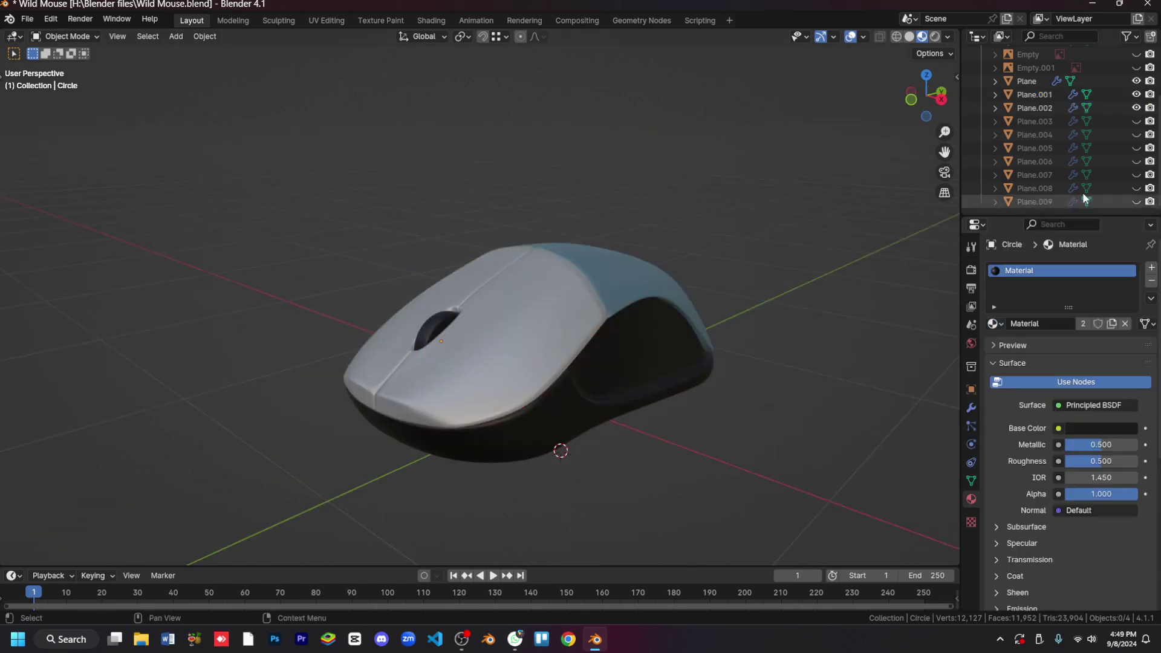
{"action": "scroll", "coordinate": [1084, 198], "scroll_direction": "up", "scroll_amount": 2}
{"action": "scroll", "coordinate": [1084, 198], "scroll_direction": "up", "scroll_amount": 2}
{"action": "left_click_drag", "start_coordinate": [1137, 93], "coordinate": [1137, 106]}
{"action": "left_click", "coordinate": [1035, 106]}
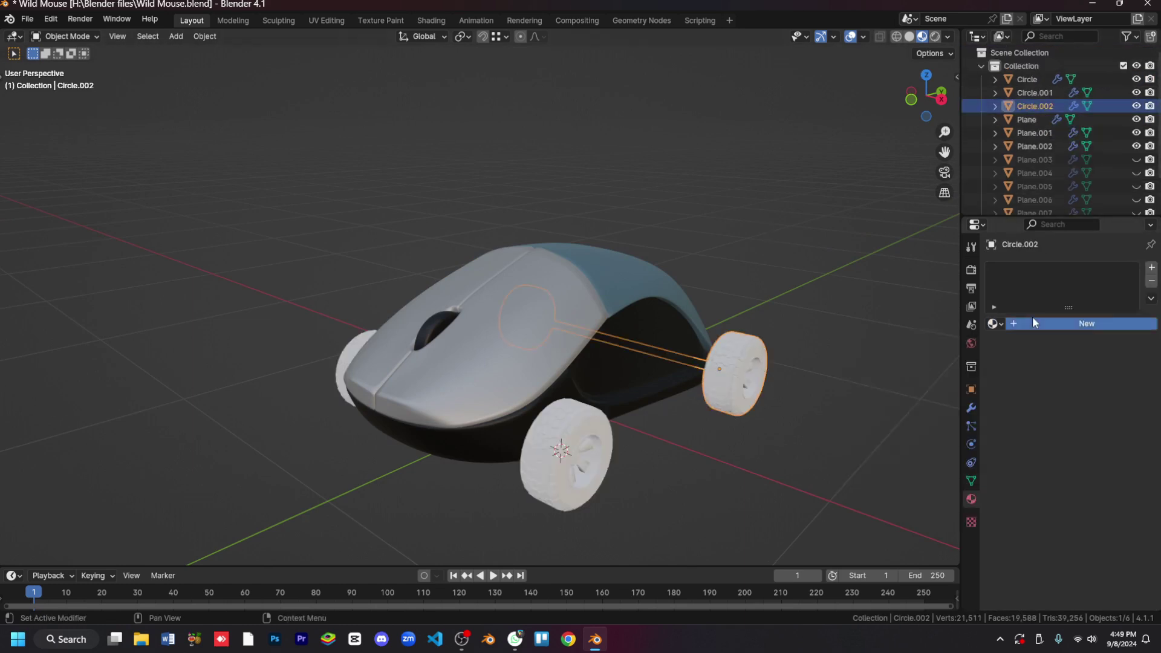
{"action": "left_click", "coordinate": [1034, 324]}
{"action": "middle_click_drag", "start_coordinate": [738, 427], "coordinate": [336, 407]}
{"action": "key", "text": "Delete"}
{"action": "left_click", "coordinate": [337, 407]}
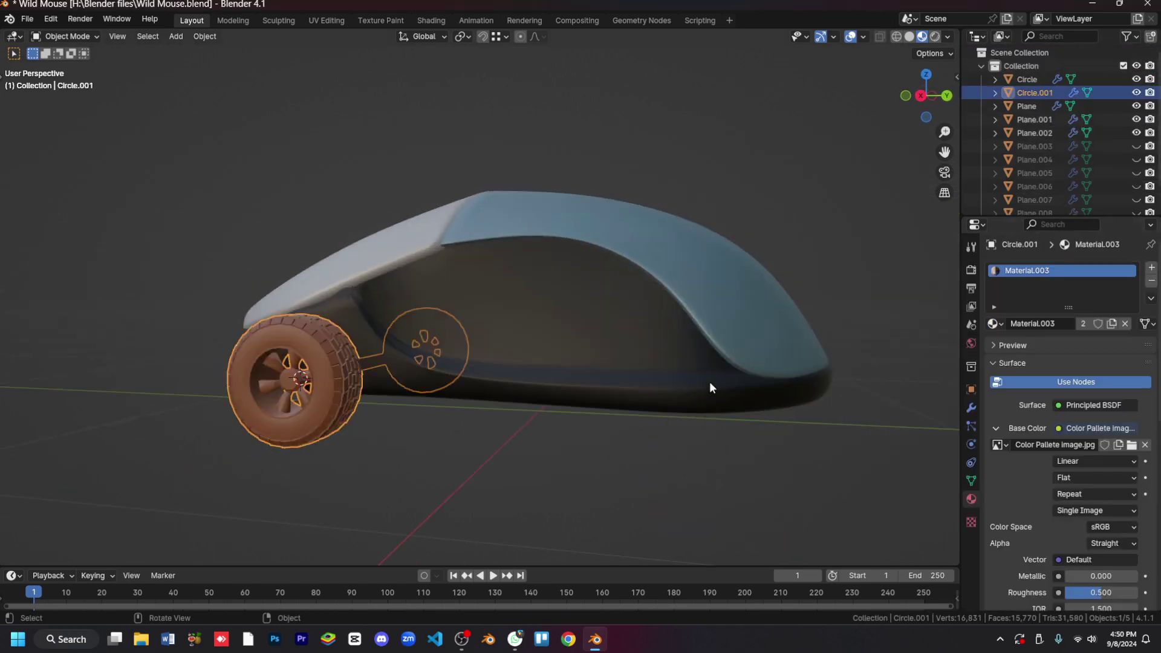
Step: Select the whole Circle.001 wheel mesh in Edit Mode within the UV Editing workspace
{"action": "key", "text": "Tab"}
{"action": "key", "text": "KP_Decimal"}
{"action": "key", "text": "ctrl+e"}
{"action": "left_click", "coordinate": [483, 473]}
{"action": "key", "text": "Tab"}
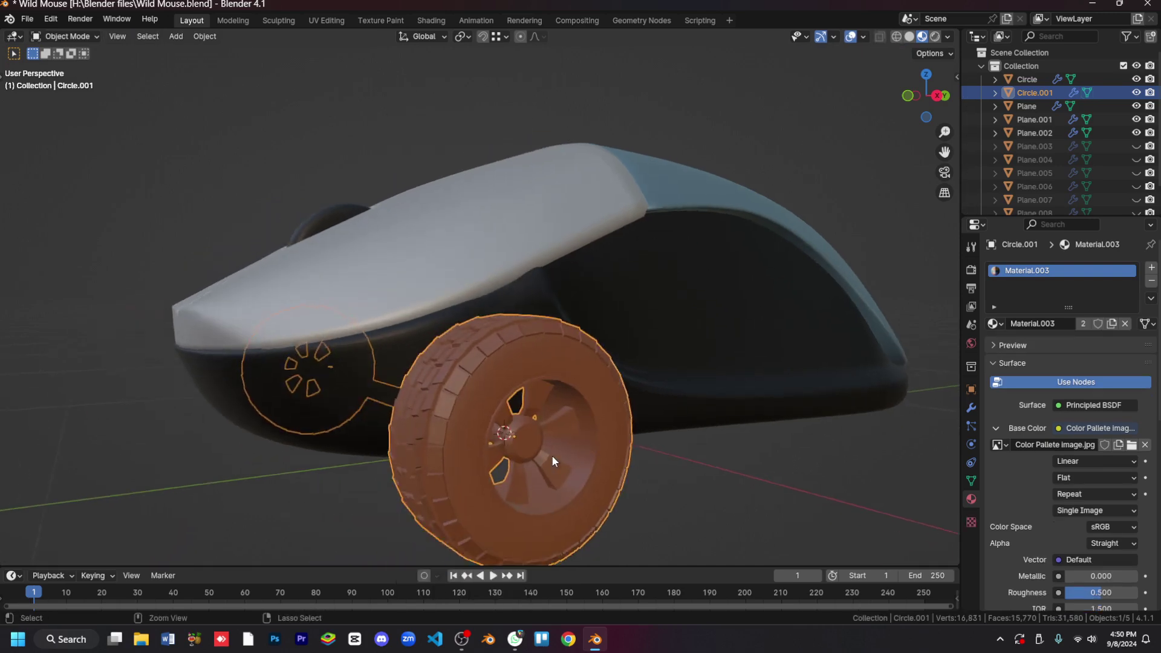
{"action": "key", "text": "a"}
{"action": "left_click", "coordinate": [327, 20]}
{"action": "middle_click_drag", "start_coordinate": [710, 338], "coordinate": [677, 362]}
Step: Smart UV Project the wheel, scale its UVs to 0 and place them on a palette colour
{"action": "key", "text": "u"}
{"action": "left_click", "coordinate": [665, 206]}
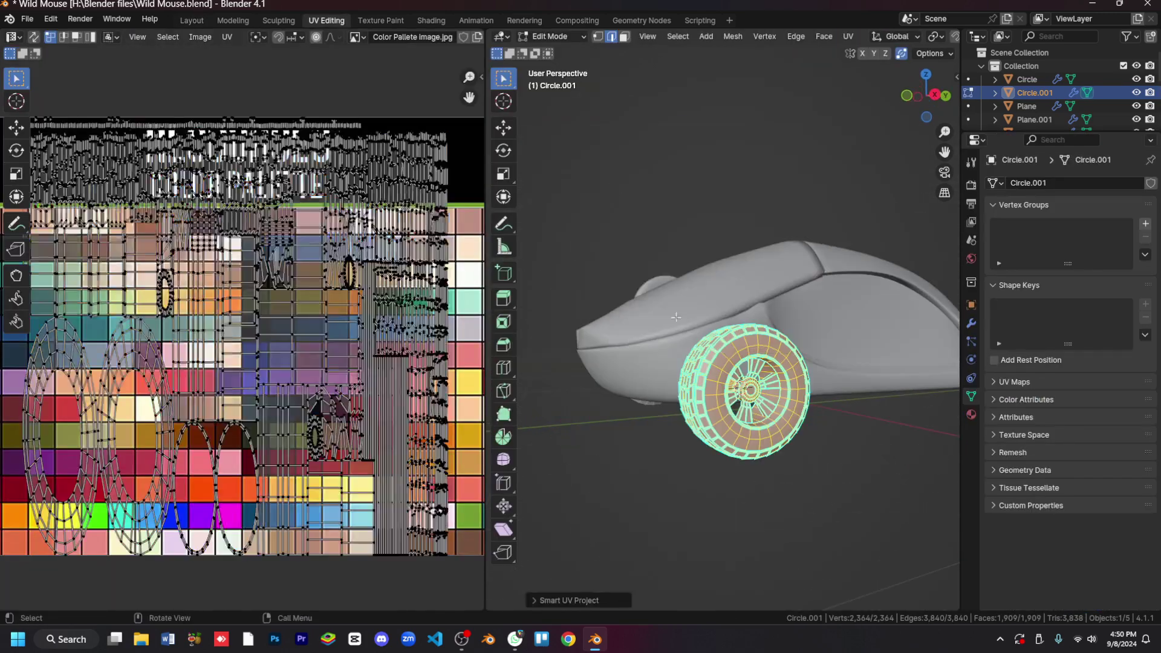
{"action": "key", "text": "s"}
{"action": "key", "text": "0"}
{"action": "key", "text": "Return"}
{"action": "key", "text": "g"}
{"action": "left_click", "coordinate": [366, 259]}
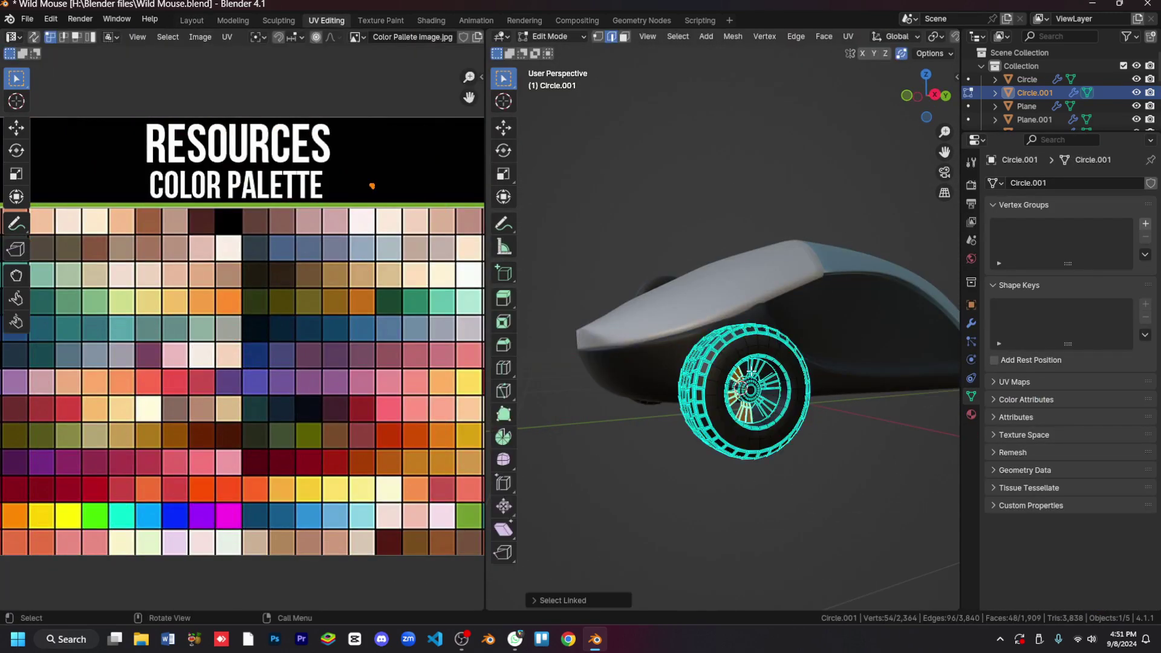
Step: Move the tyre faces' UVs onto a dark palette swatch
{"action": "left_click", "coordinate": [752, 410]}
{"action": "key", "text": "ctrl+l"}
{"action": "key", "text": "t"}
{"action": "scroll", "coordinate": [396, 291], "scroll_direction": "down", "scroll_amount": 1}
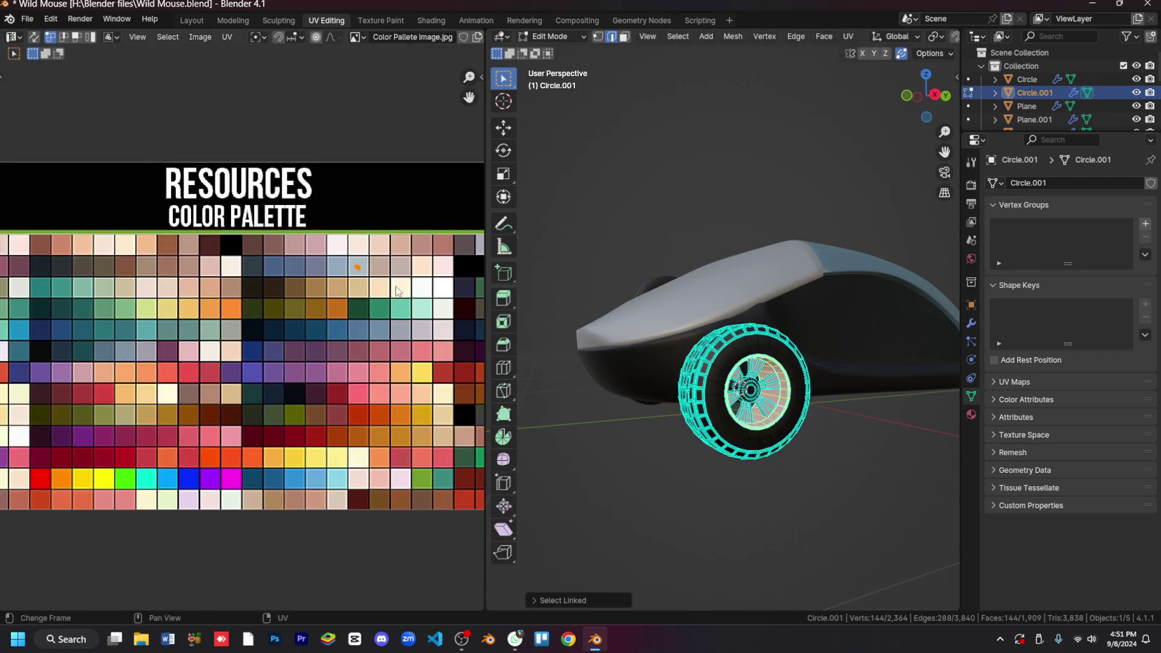
{"action": "left_click", "coordinate": [36, 269]}
{"action": "scroll", "coordinate": [35, 270], "scroll_direction": "down", "scroll_amount": 1}
Step: Move the rim faces' UVs onto a light palette swatch and exit Edit Mode
{"action": "left_click", "coordinate": [881, 435], "text": "shift"}
{"action": "key", "text": "ctrl+l"}
{"action": "scroll", "coordinate": [786, 423], "scroll_direction": "up", "scroll_amount": 1}
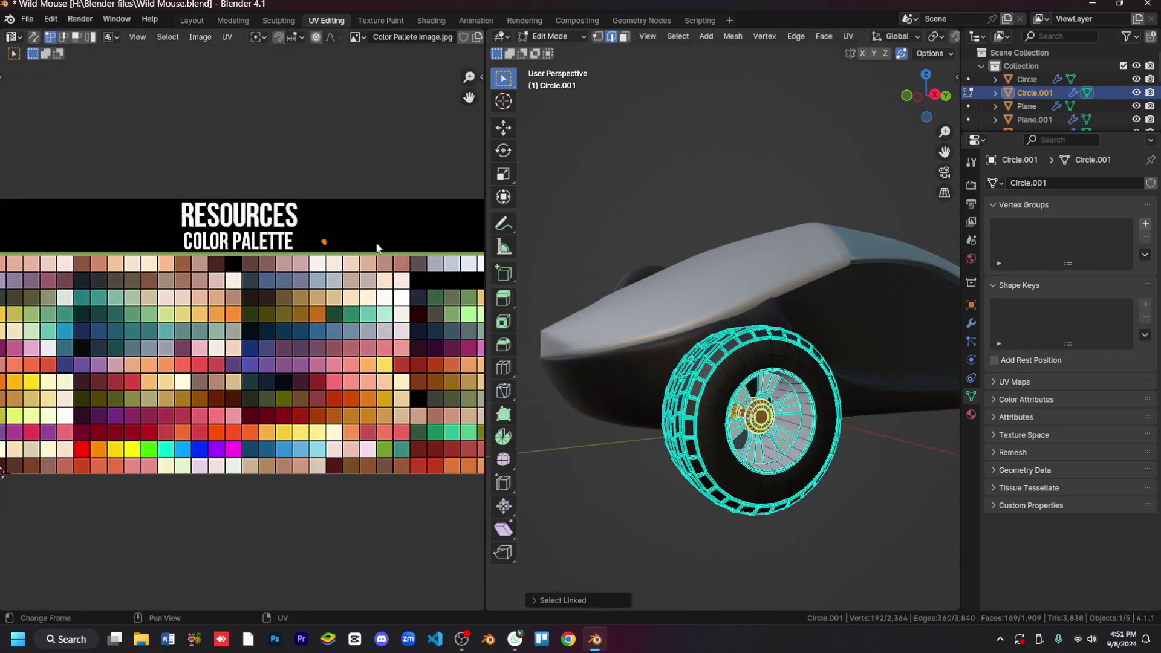
{"action": "left_click", "coordinate": [425, 408]}
{"action": "key", "text": "Tab"}
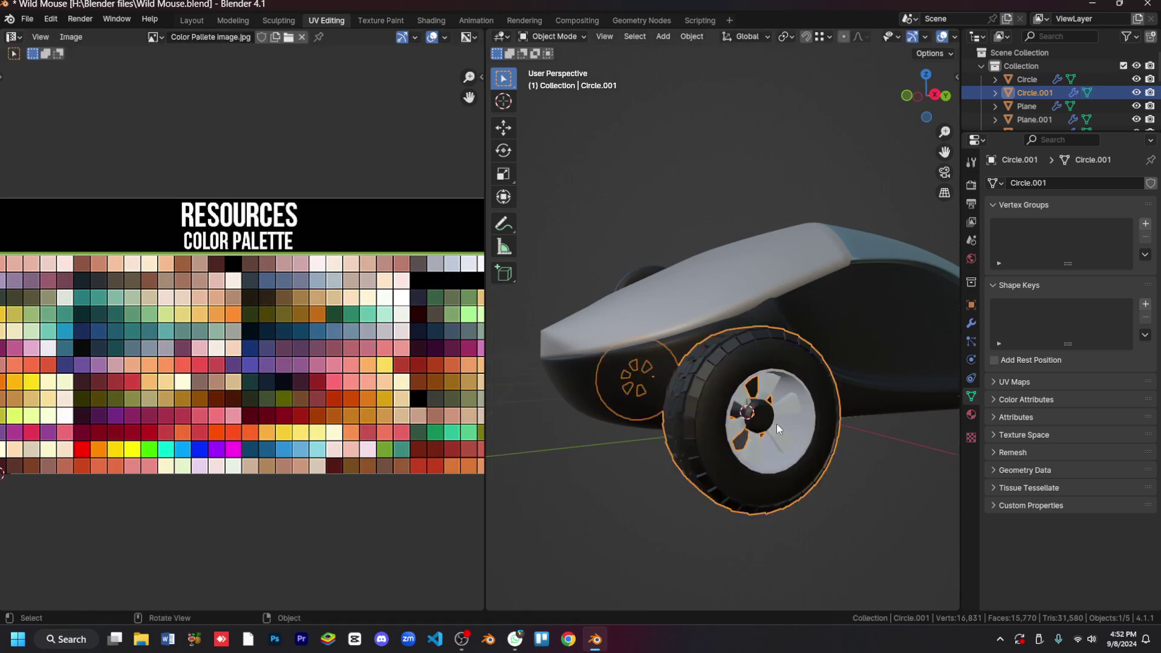
{"action": "scroll", "coordinate": [776, 423], "scroll_direction": "down", "scroll_amount": 3}
Step: In Layout, shift the other wheel Circle.002 sideways along X into place
{"action": "left_click", "coordinate": [192, 20]}
{"action": "scroll", "coordinate": [1122, 195], "scroll_direction": "down", "scroll_amount": 2}
{"action": "key", "text": "KP_3"}
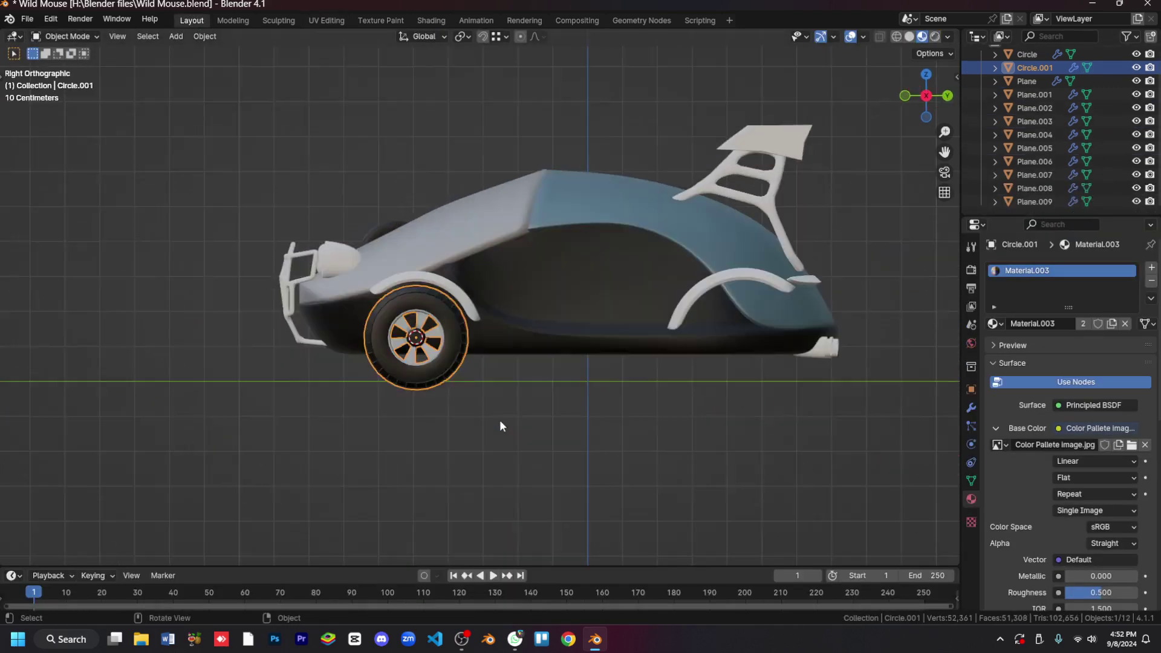
{"action": "left_click", "coordinate": [824, 408]}
{"action": "key", "text": "ctrl+KP_7"}
{"action": "key", "text": "Tab"}
{"action": "key", "text": "alt+z"}
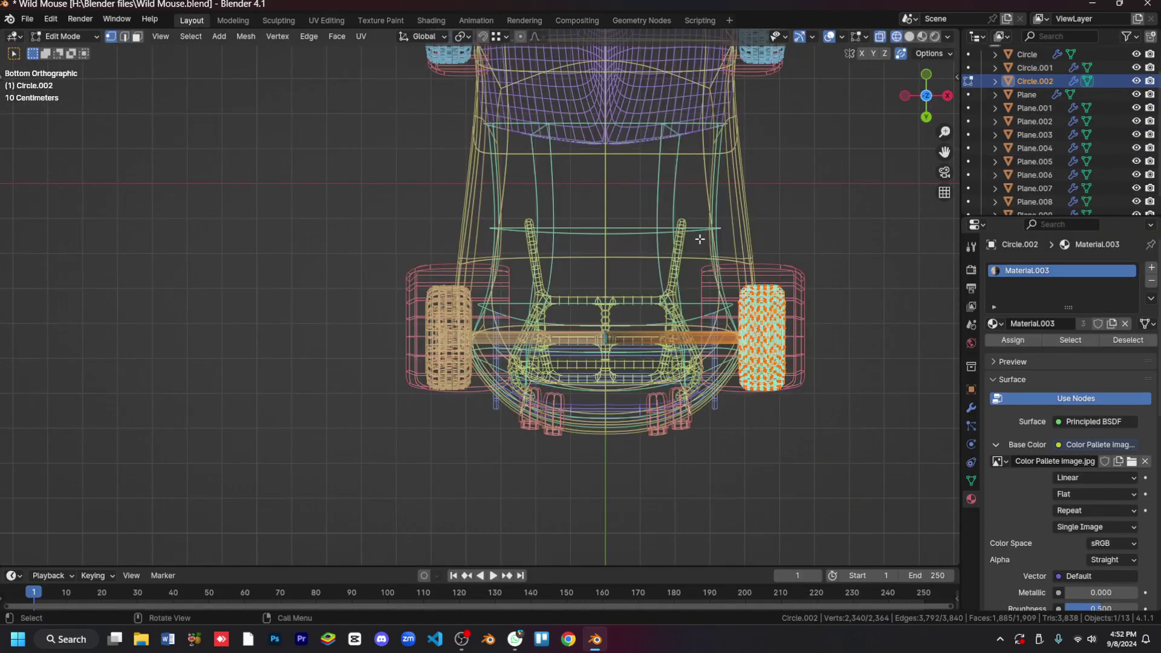
{"action": "key", "text": "g"}
{"action": "left_click", "coordinate": [804, 417]}
{"action": "key", "text": "Tab"}
Step: Give rear strip Plane.007 a new material: black base, red emission, strength 2
{"action": "middle_click_drag", "start_coordinate": [807, 422], "coordinate": [409, 317]}
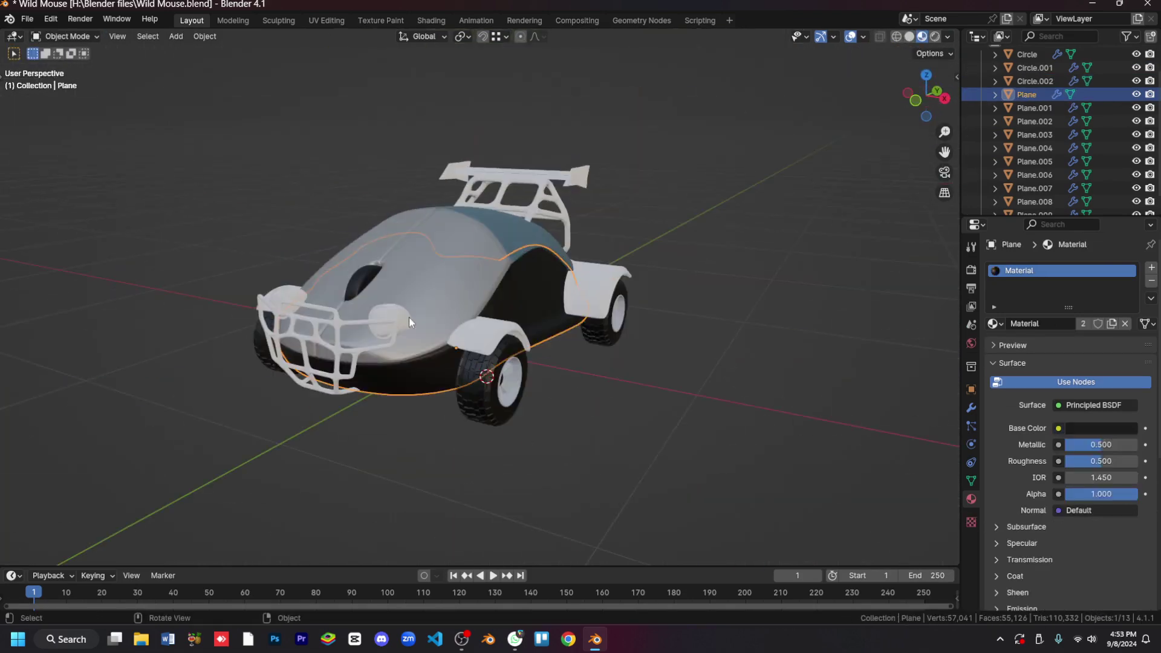
{"action": "left_click", "coordinate": [473, 295]}
{"action": "left_click", "coordinate": [459, 372]}
{"action": "mouse_move", "coordinate": [458, 373]}
{"action": "middle_mouse_down"}
{"action": "mouse_move", "coordinate": [563, 322]}
{"action": "mouse_move", "coordinate": [538, 346]}
{"action": "middle_mouse_up"}
{"action": "left_click", "coordinate": [538, 341]}
{"action": "left_click", "coordinate": [1086, 323]}
{"action": "left_click", "coordinate": [1100, 271]}
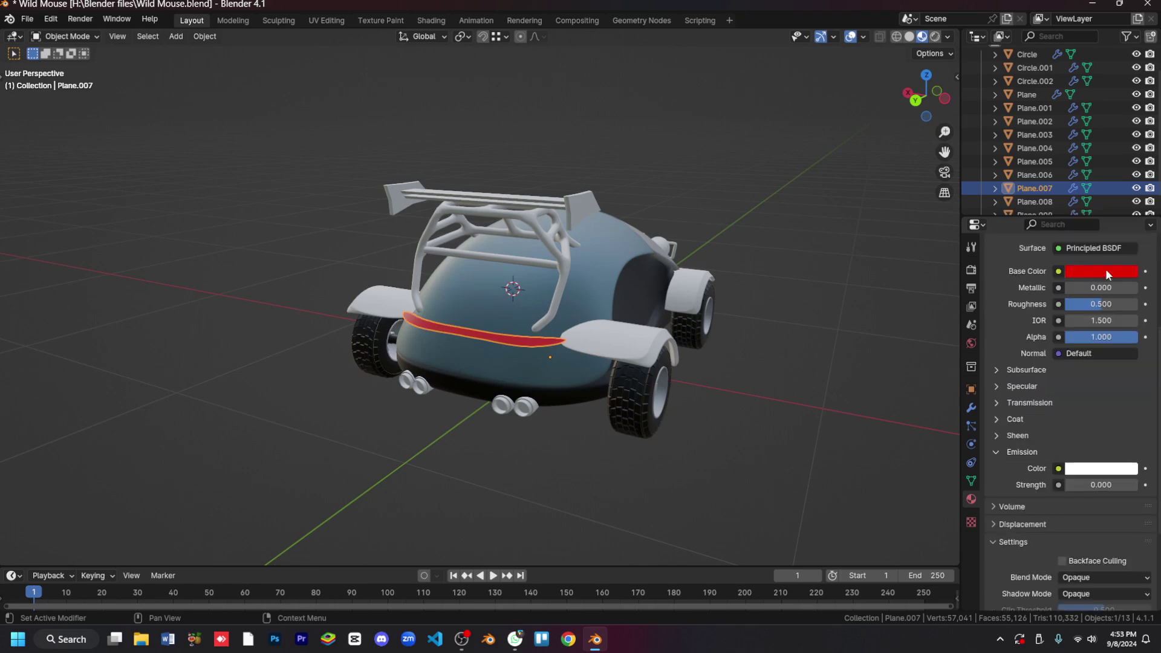
{"action": "left_click", "coordinate": [1100, 271]}
{"action": "left_click_drag", "start_coordinate": [1129, 91], "coordinate": [1129, 154]}
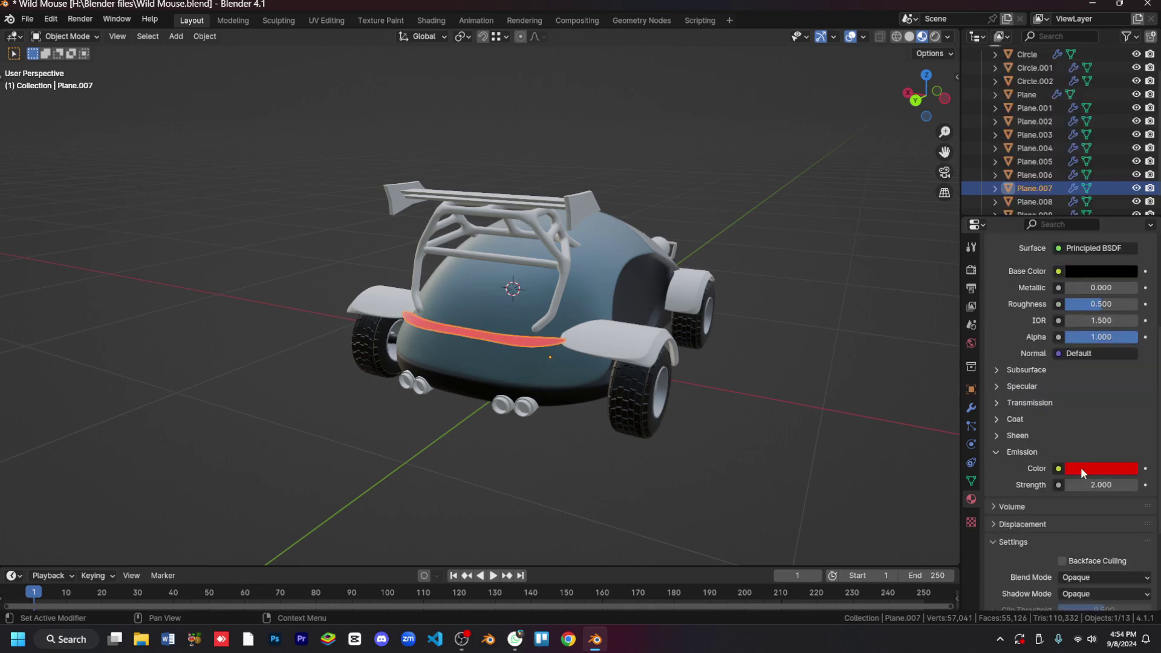
{"action": "left_click", "coordinate": [1079, 466]}
{"action": "left_click_drag", "start_coordinate": [1129, 284], "coordinate": [1104, 317]}
Step: Preview in Rendered shading, then Smart UV Project the exhaust pipes and shrink their UVs
{"action": "key", "text": "z"}
{"action": "left_click", "coordinate": [533, 407]}
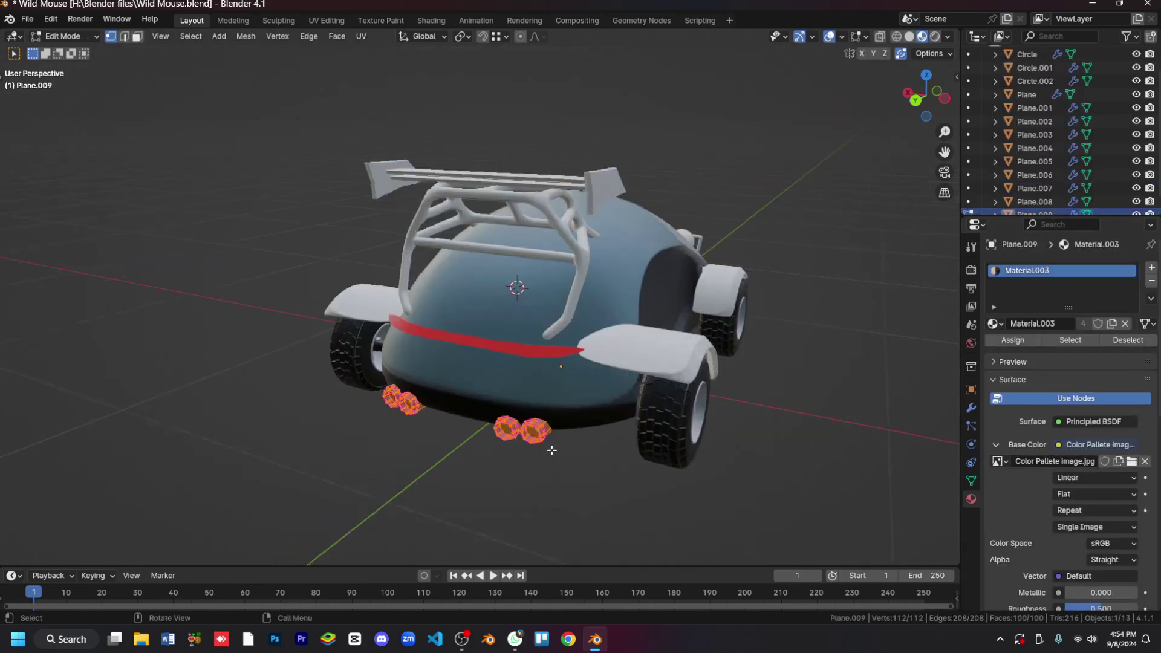
{"action": "middle_click_drag", "start_coordinate": [533, 407], "coordinate": [665, 363]}
{"action": "middle_click_drag", "start_coordinate": [866, 409], "coordinate": [864, 408]}
{"action": "key", "text": "u"}
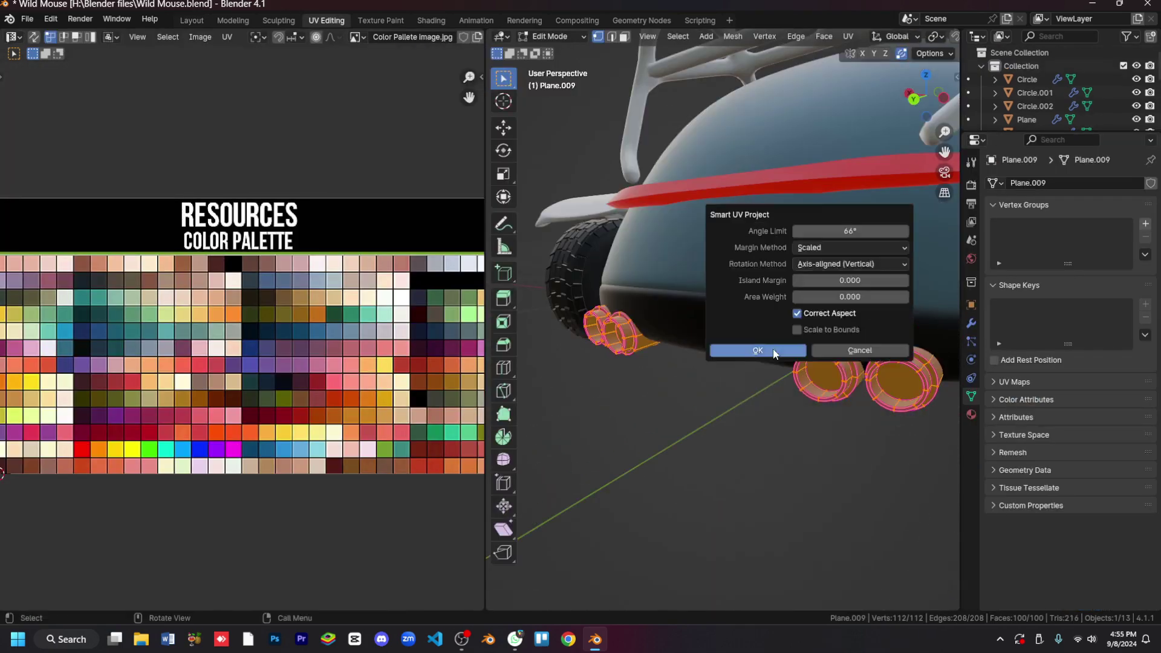
{"action": "left_click", "coordinate": [733, 419]}
{"action": "key", "text": "s"}
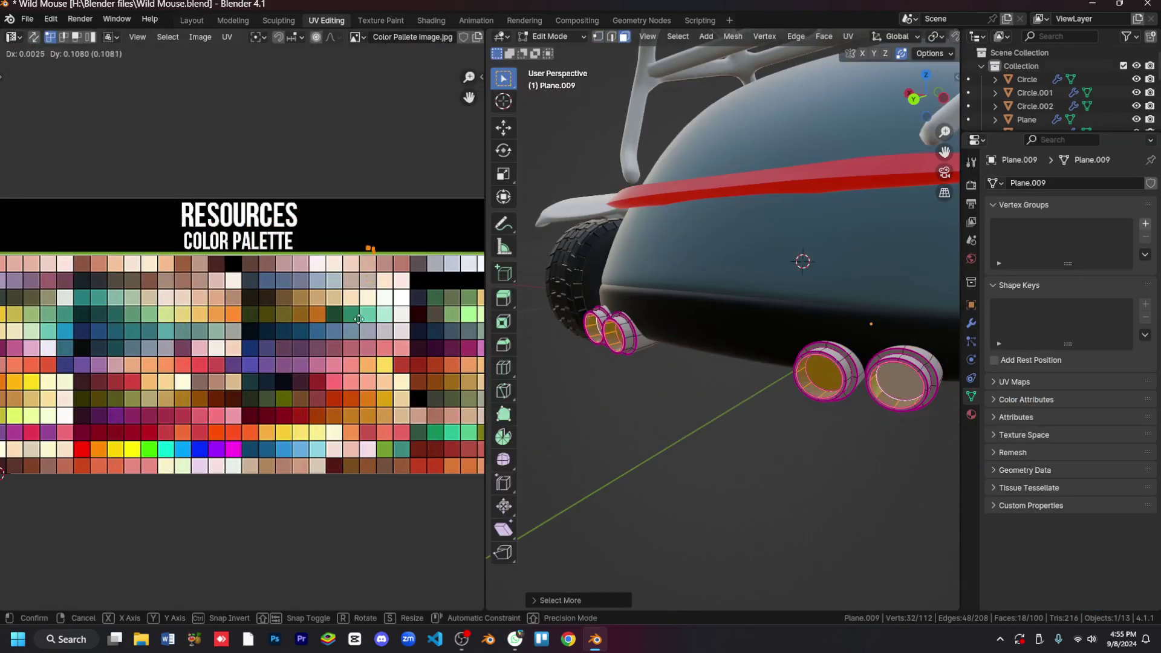
{"action": "key", "text": "Tab"}
{"action": "scroll", "coordinate": [789, 354], "scroll_direction": "down", "scroll_amount": 5}
{"action": "middle_click_drag", "start_coordinate": [789, 354], "coordinate": [790, 355]}
Step: Merge by Distance the duplicate vertices in the bumper and roll cage Plane.004
{"action": "left_click", "coordinate": [572, 386]}
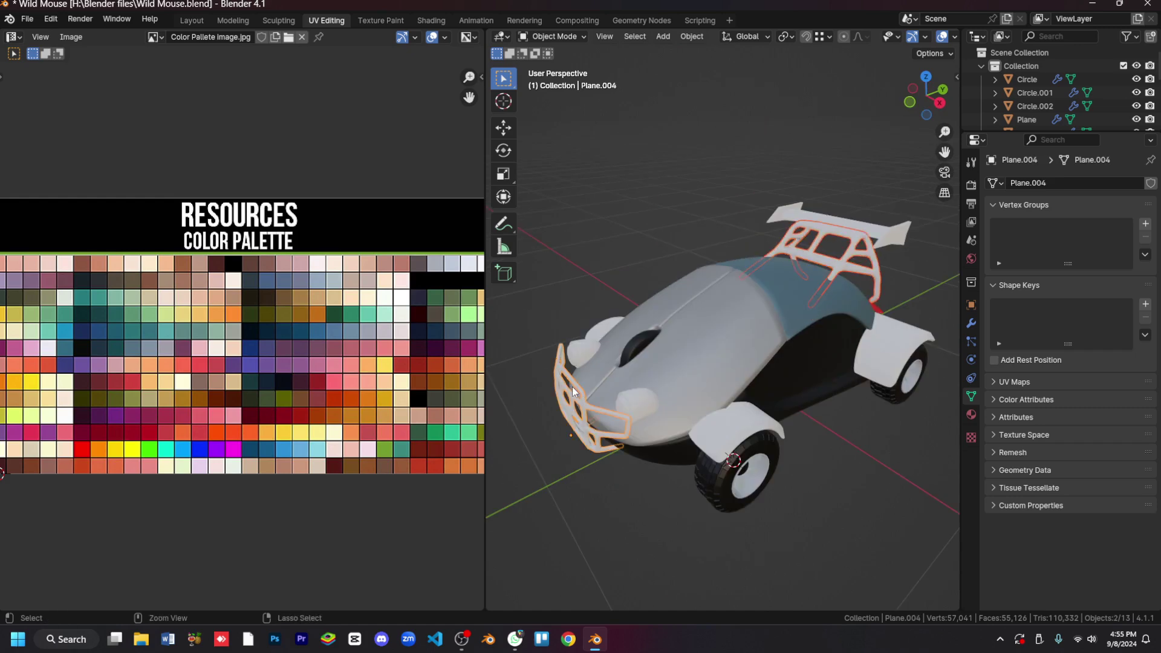
{"action": "right_click", "coordinate": [677, 346]}
{"action": "key", "text": "Tab"}
{"action": "key", "text": "m"}
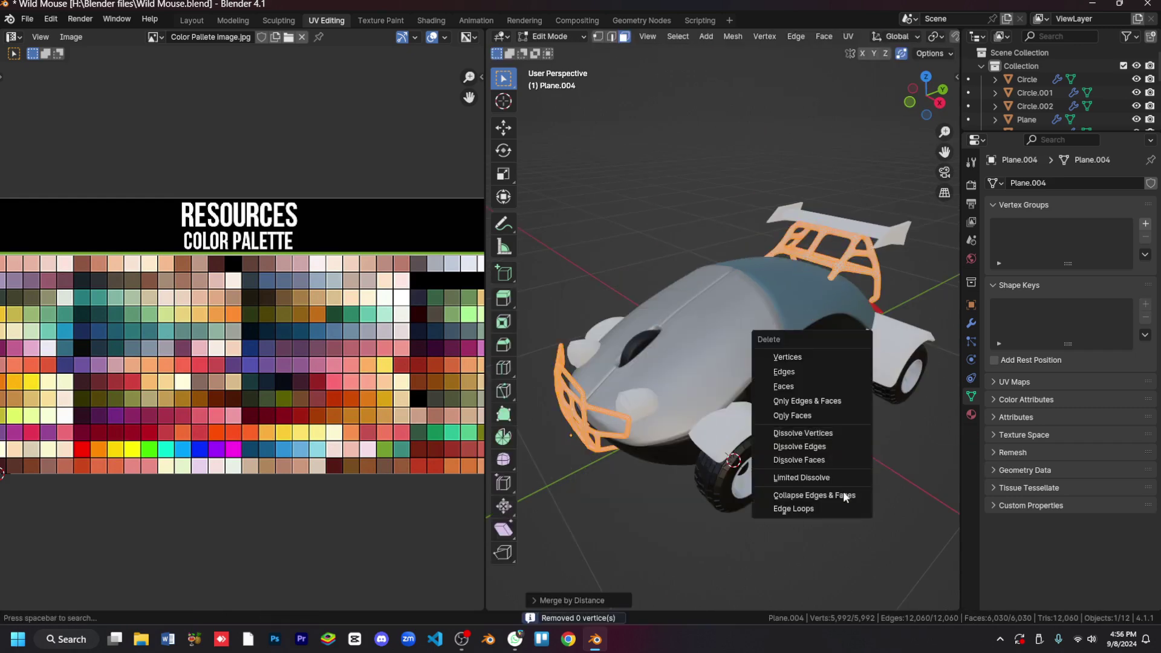
{"action": "key", "text": "Escape"}
Step: Assign the palette material to the cage and shrink and move its UVs onto a colour
{"action": "left_click", "coordinate": [971, 414]}
{"action": "key", "text": "s"}
{"action": "key", "text": "g"}
{"action": "left_click", "coordinate": [334, 279]}
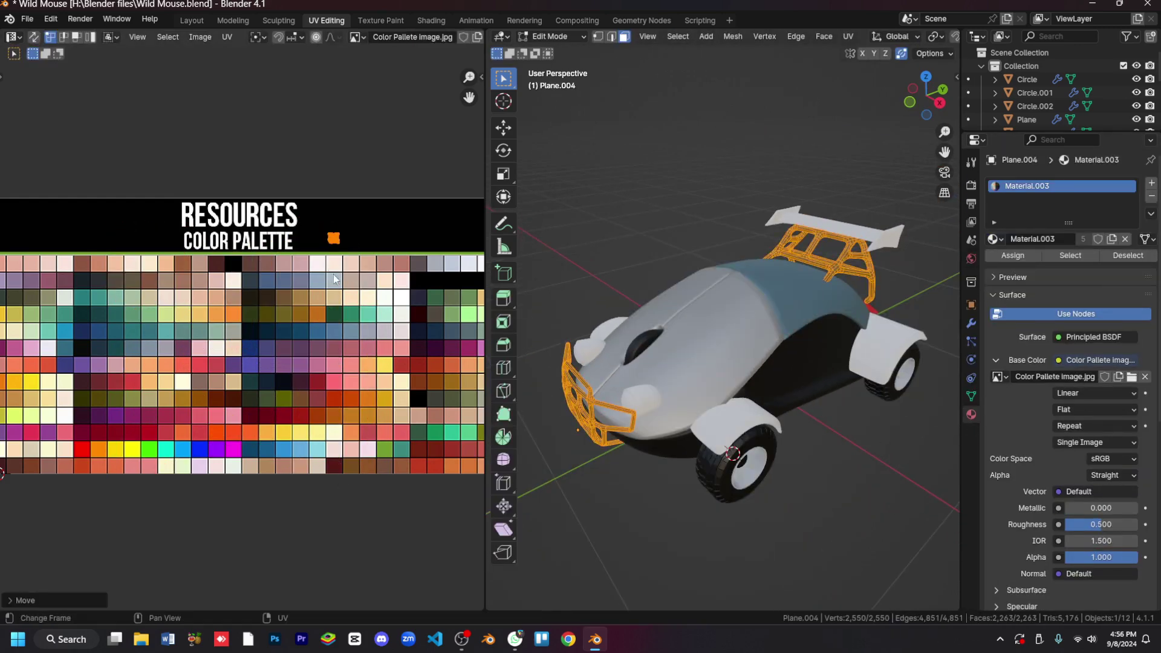
{"action": "key", "text": "g"}
{"action": "middle_click_drag", "start_coordinate": [786, 393], "coordinate": [876, 464]}
{"action": "key", "text": "Tab"}
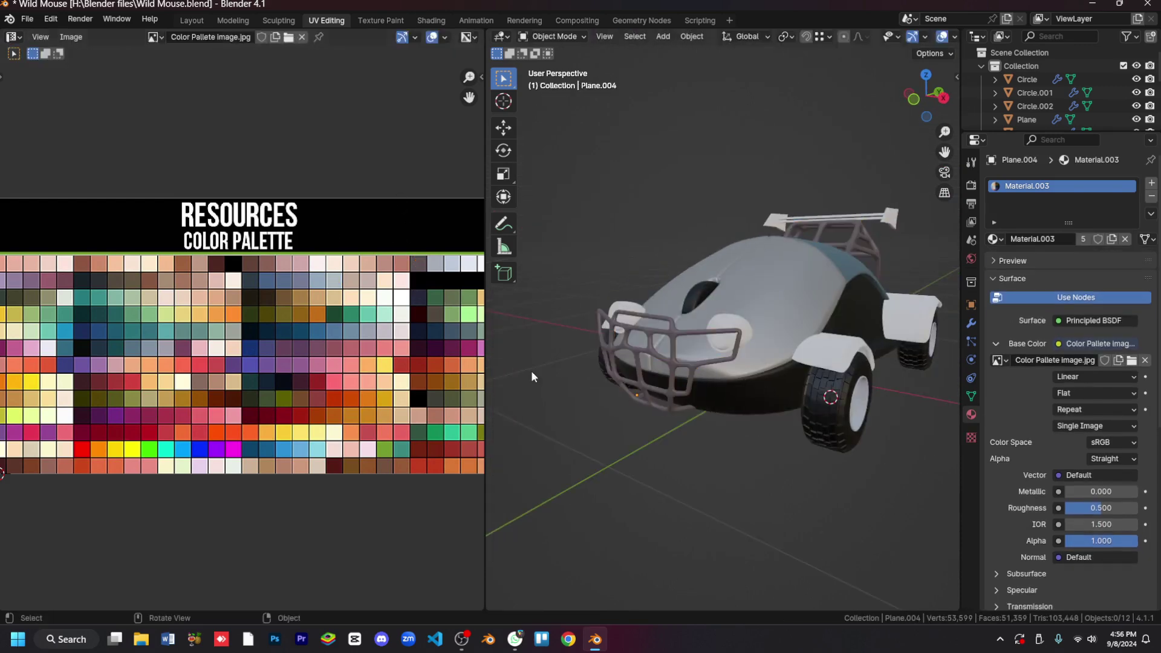
{"action": "key", "text": "Tab"}
Step: Move the cage UVs onto a different palette colour
{"action": "key", "text": "g"}
{"action": "left_click", "coordinate": [159, 366]}
{"action": "middle_click_drag", "start_coordinate": [786, 363], "coordinate": [847, 332]}
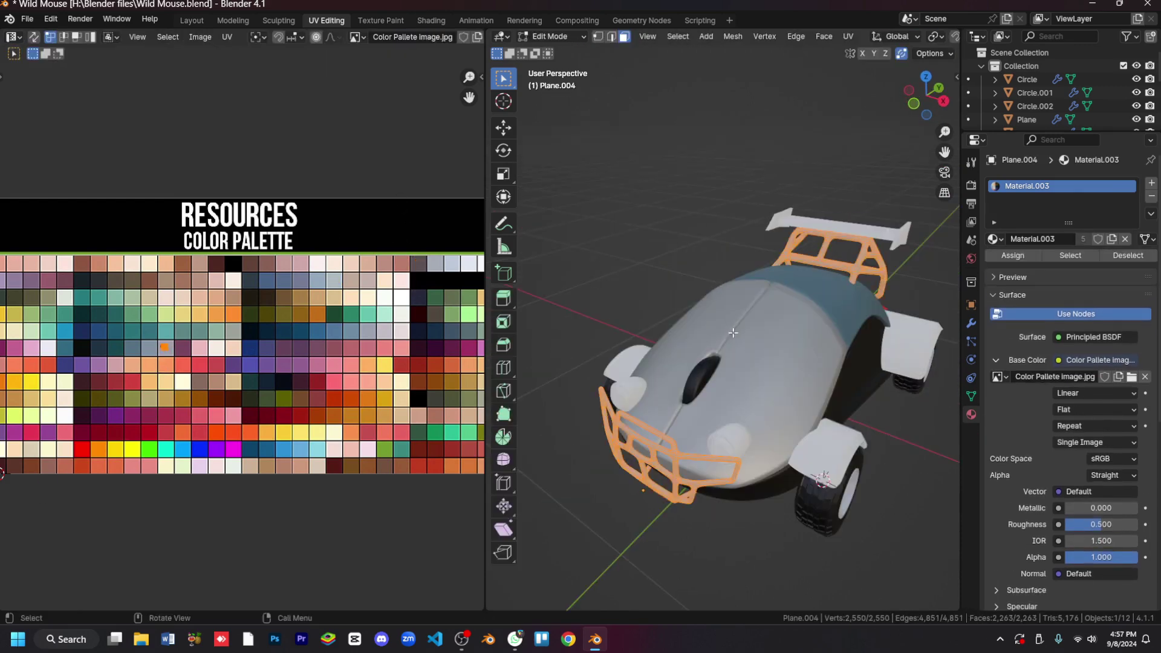
Step: Inset the headlight faces on Plane.003 and unwrap them
{"action": "key", "text": "Tab"}
{"action": "left_click", "coordinate": [729, 442]}
{"action": "key", "text": "Tab"}
{"action": "key", "text": "i"}
{"action": "left_click", "coordinate": [850, 332]}
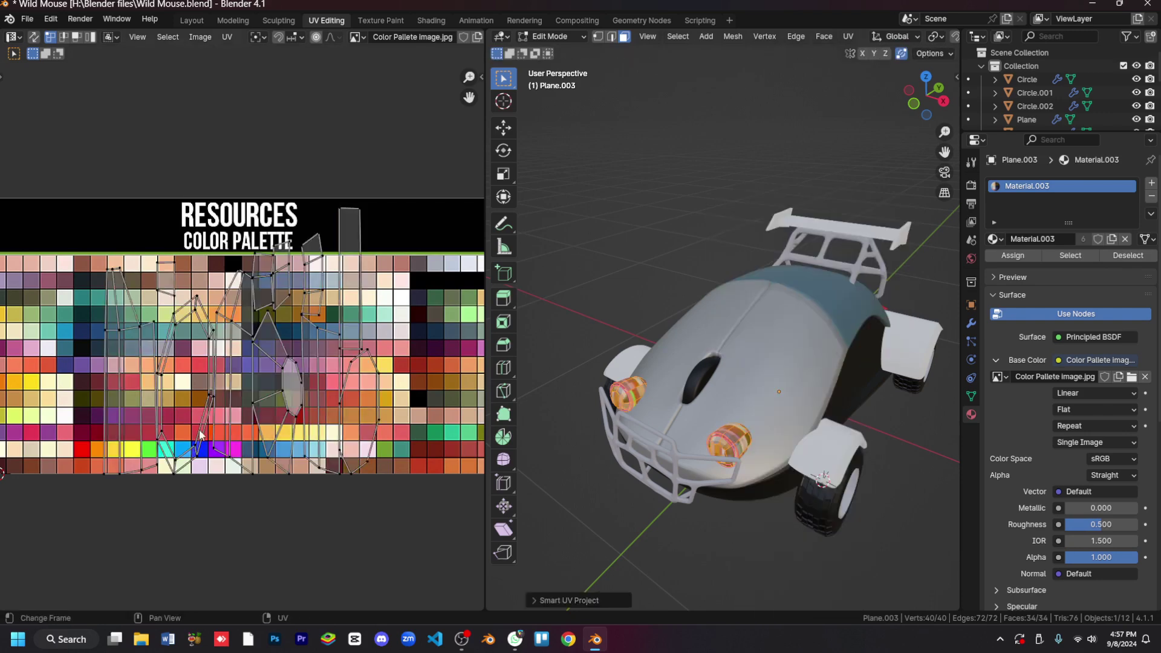
{"action": "key", "text": "s"}
{"action": "left_click", "coordinate": [254, 355]}
Step: Give the headlight faces new Material.005 with white emission at strength 2
{"action": "left_click", "coordinate": [445, 278]}
{"action": "left_click", "coordinate": [1151, 182]}
{"action": "left_click", "coordinate": [993, 265]}
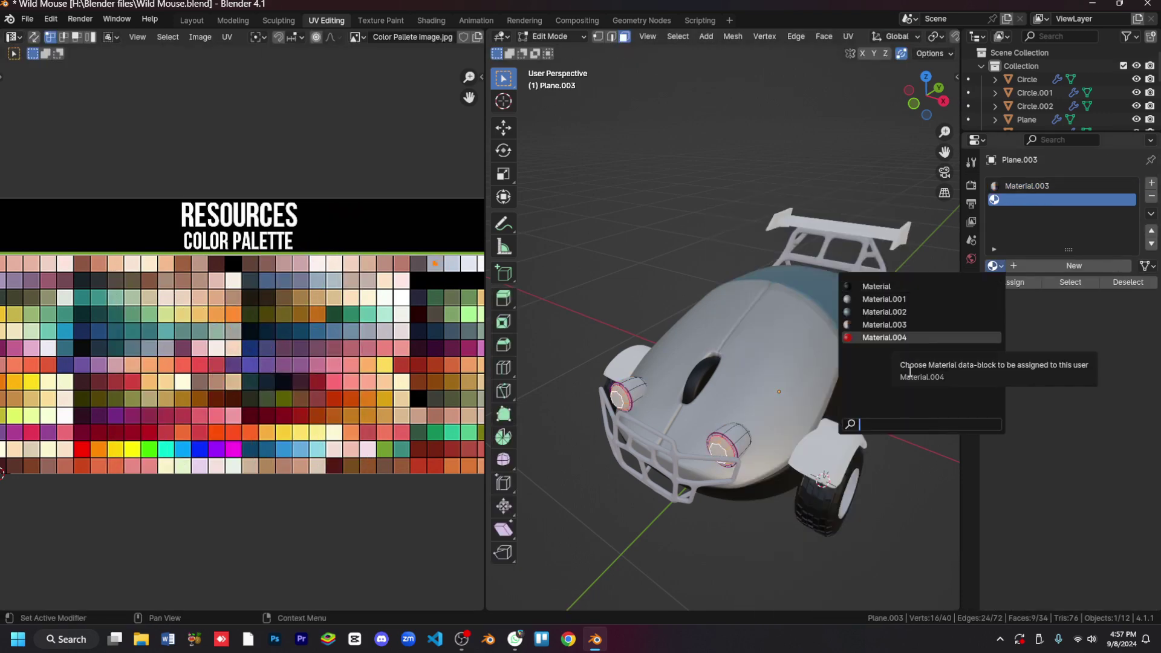
{"action": "left_click", "coordinate": [889, 337]}
{"action": "left_click", "coordinate": [1094, 386]}
Step: Unwrap top body shell Plane.002 and place its UVs on a palette colour
{"action": "key", "text": "Tab"}
{"action": "middle_click_drag", "start_coordinate": [846, 393], "coordinate": [924, 419]}
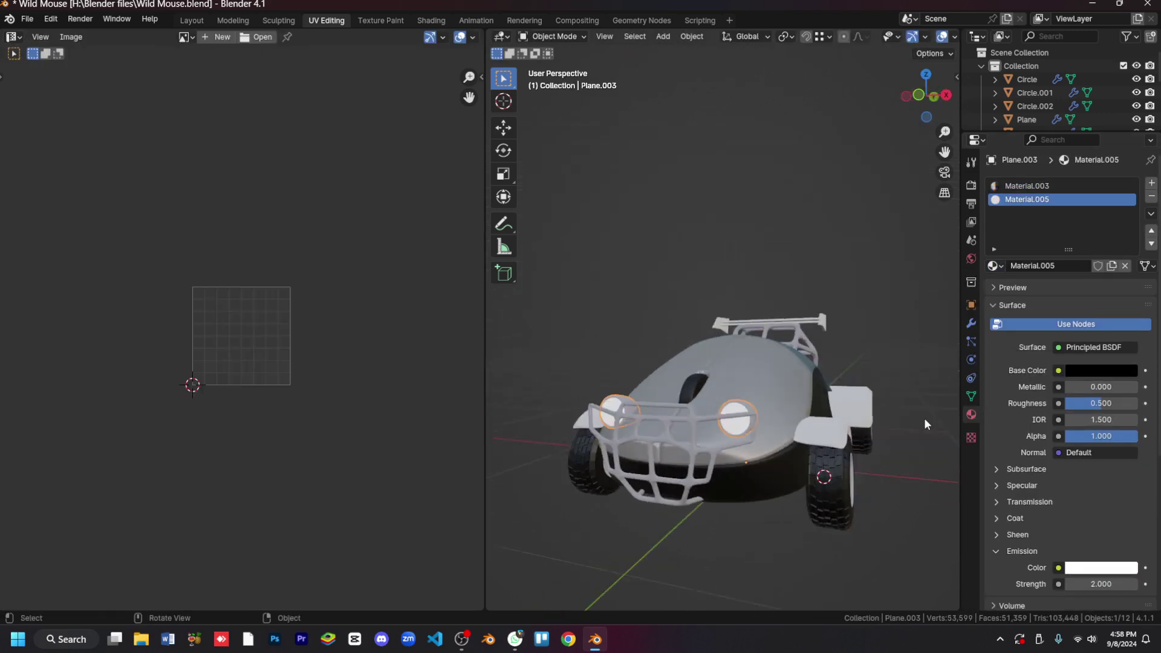
{"action": "left_click", "coordinate": [823, 330]}
{"action": "key", "text": "Tab"}
{"action": "key", "text": "u"}
{"action": "left_click", "coordinate": [823, 329]}
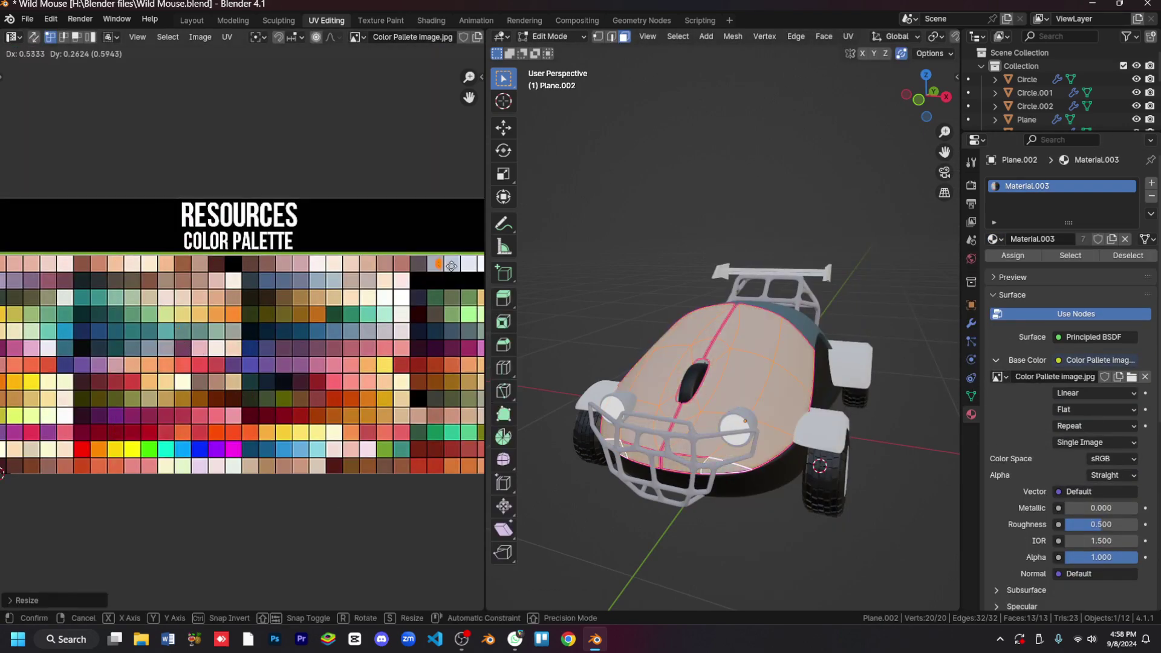
{"action": "key", "text": "Tab"}
{"action": "left_click", "coordinate": [785, 313]}
{"action": "key", "text": "KP_Decimal"}
{"action": "middle_click_drag", "start_coordinate": [785, 317], "coordinate": [739, 382]}
Step: Smart UV Project rear shell Plane.001 and shrink its UVs onto the blue palette swatch
{"action": "scroll", "coordinate": [738, 383], "scroll_direction": "down", "scroll_amount": 4}
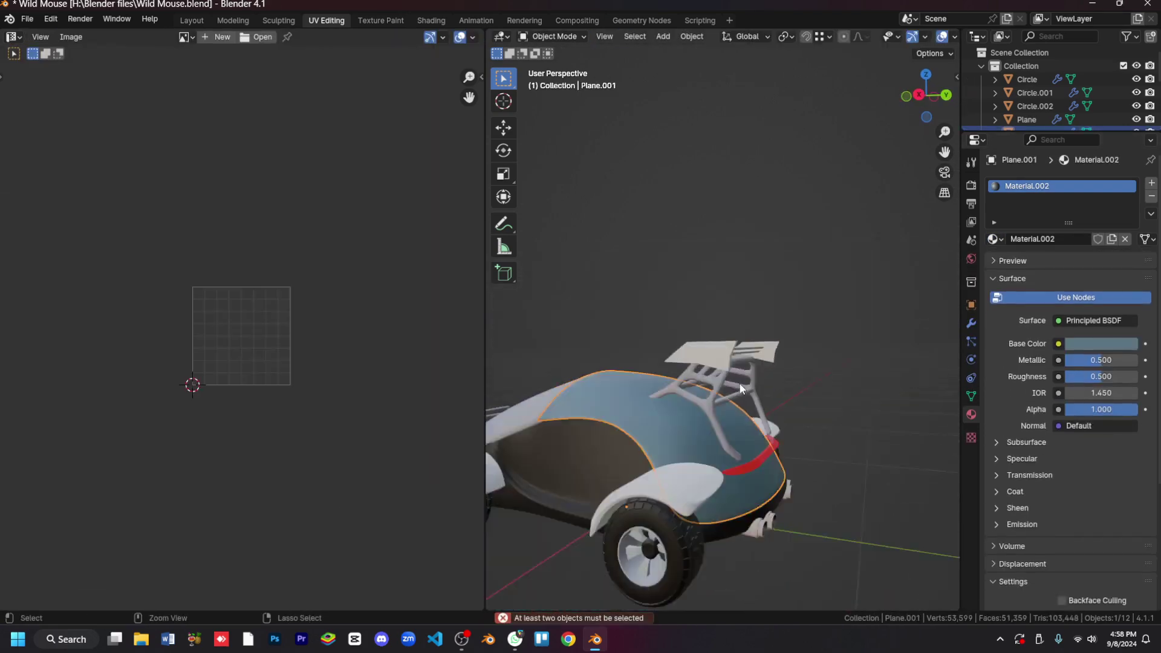
{"action": "key", "text": "Tab"}
{"action": "key", "text": "u"}
{"action": "left_click", "coordinate": [788, 387]}
{"action": "key", "text": "s"}
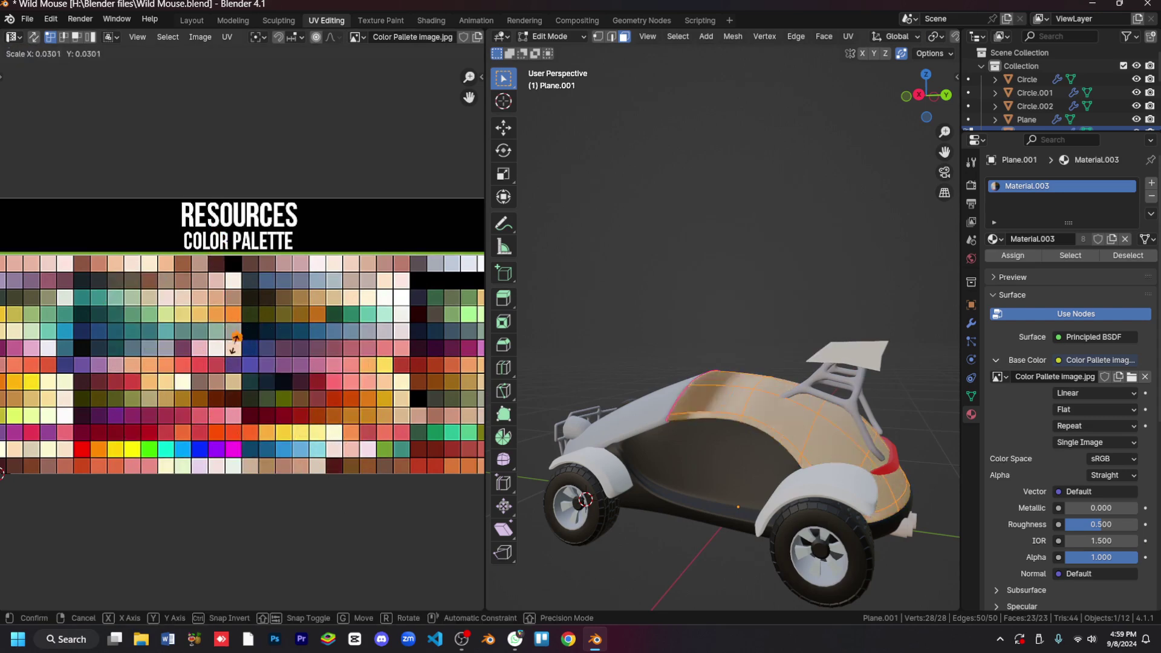
{"action": "left_click", "coordinate": [384, 322]}
Step: Unwrap and shrink all faces of side panel Plane, isolated in local view
{"action": "key", "text": "Tab"}
{"action": "left_click", "coordinate": [762, 459]}
{"action": "key", "text": "Tab"}
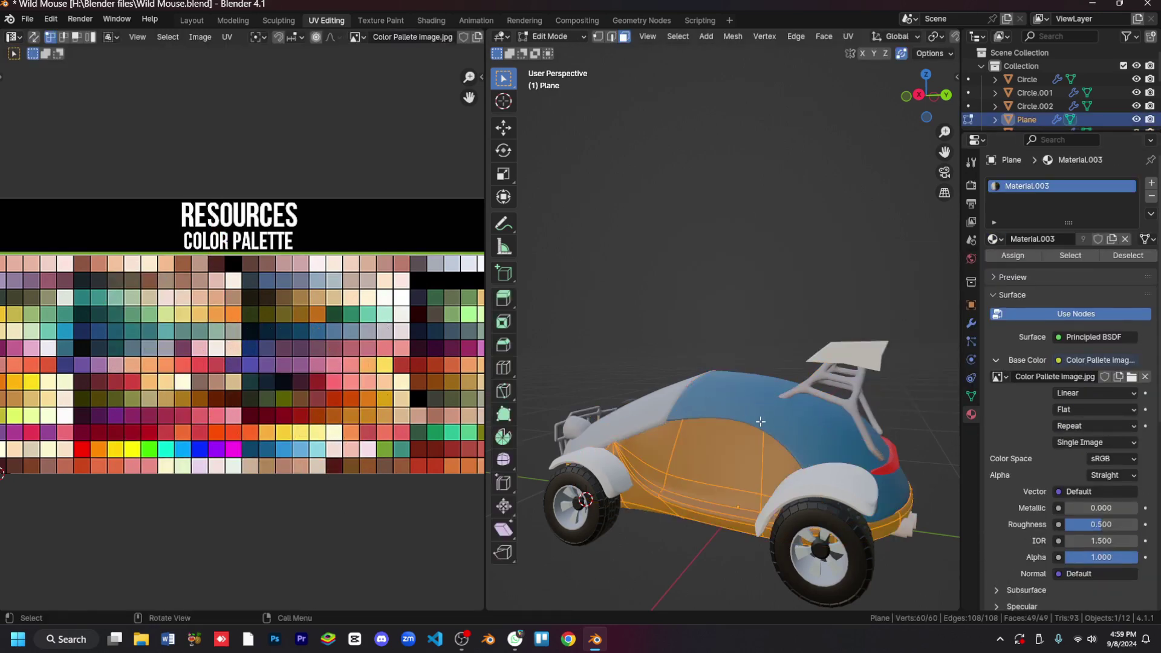
{"action": "key", "text": "u"}
{"action": "key", "text": "s"}
{"action": "key", "text": "KP_Divide"}
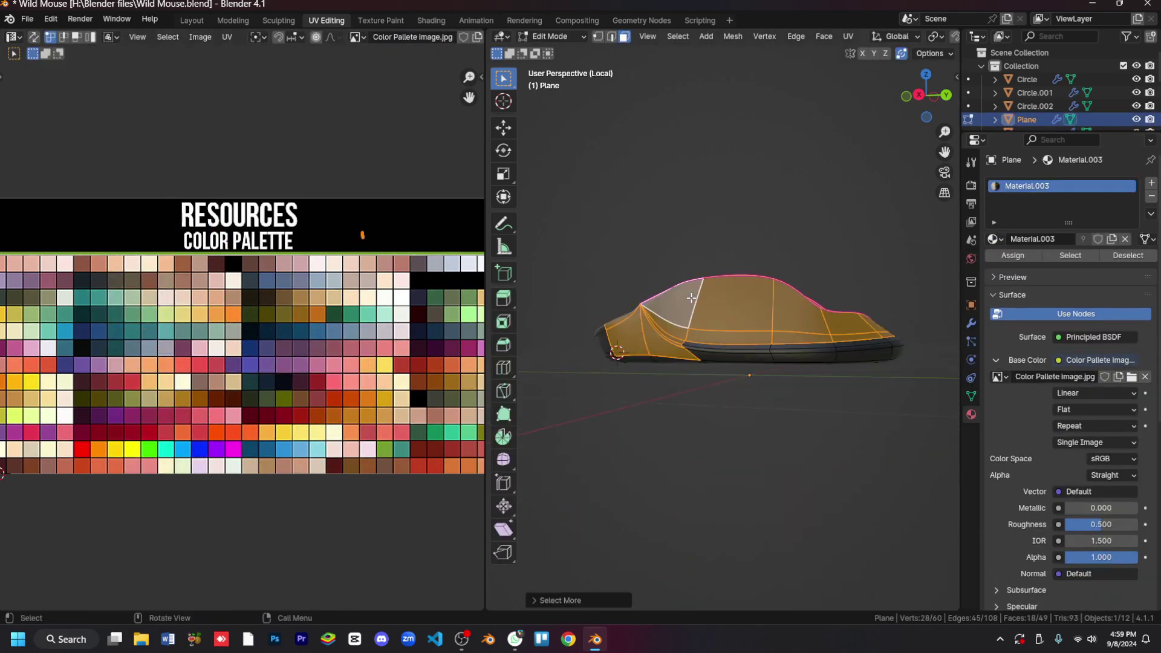